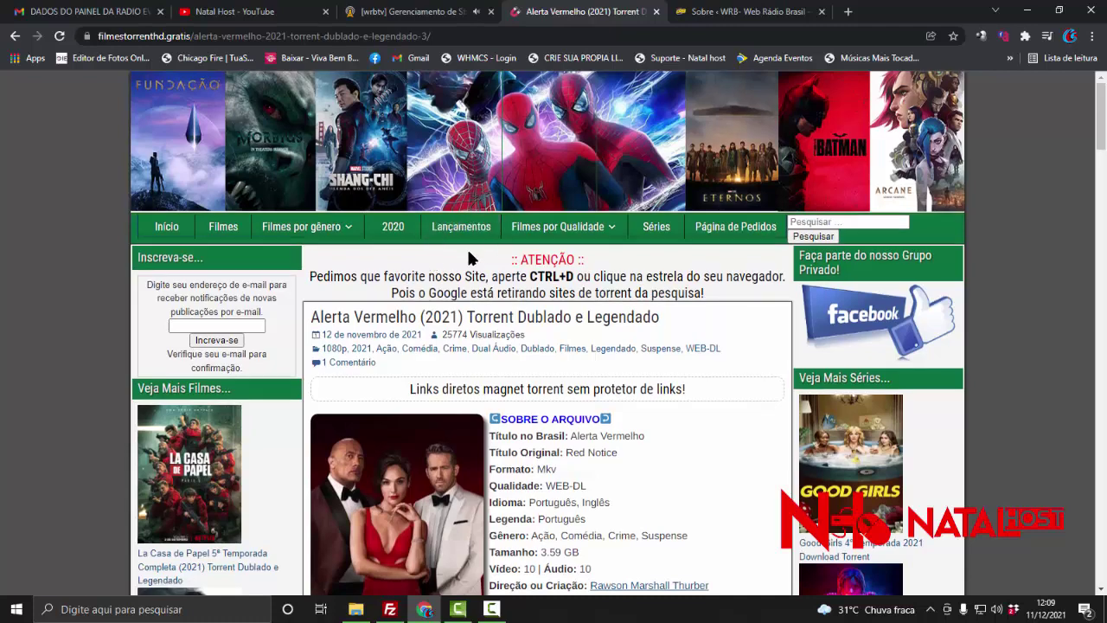
Open the Lançamentos listing of 2021 films on the torrent site.
scroll(501, 260, "down", 1)
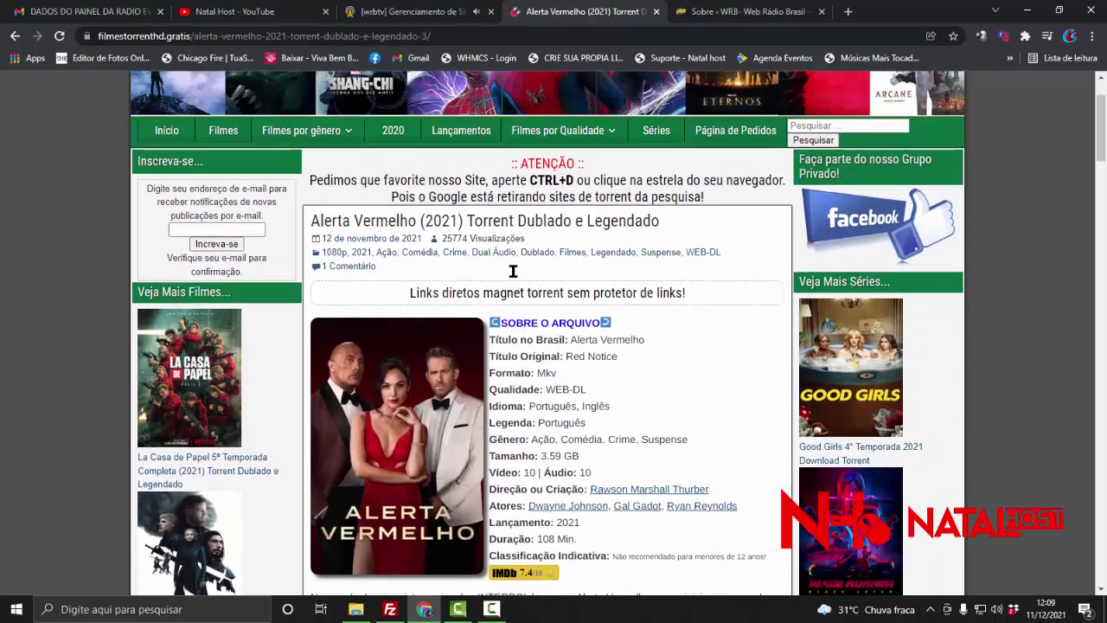
scroll(513, 272, "up", 1)
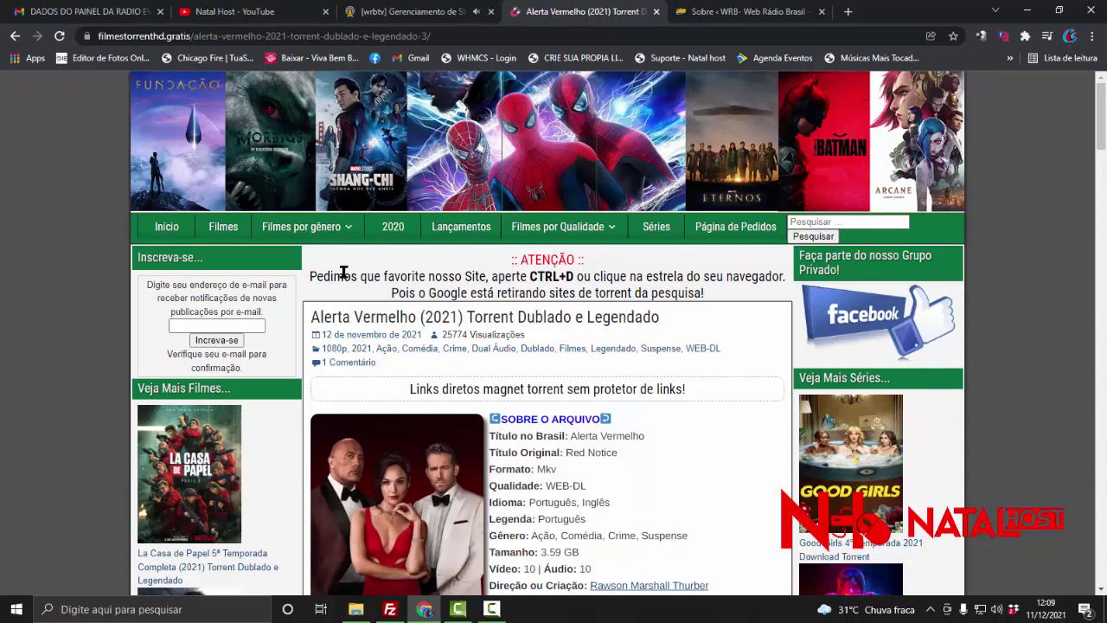
left_click(463, 234)
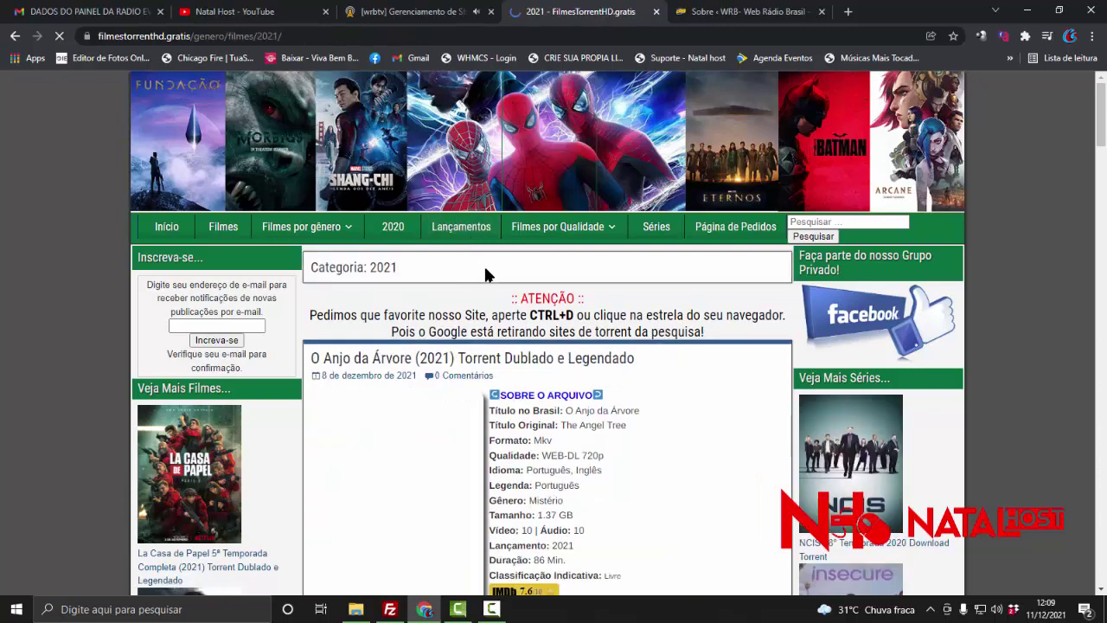
Look through the 2021 releases, dismiss the welcome pop-up and open the full page for O Anjo da Árvore (2021).
scroll(483, 263, "down", 1)
scroll(485, 274, "down", 3)
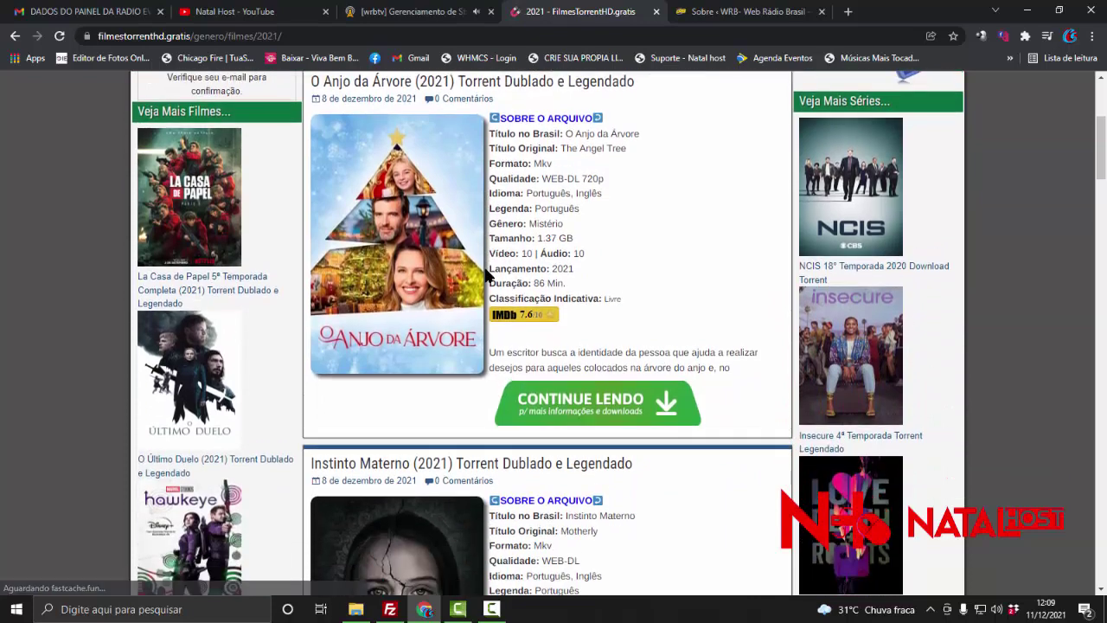
scroll(543, 311, "up", 1)
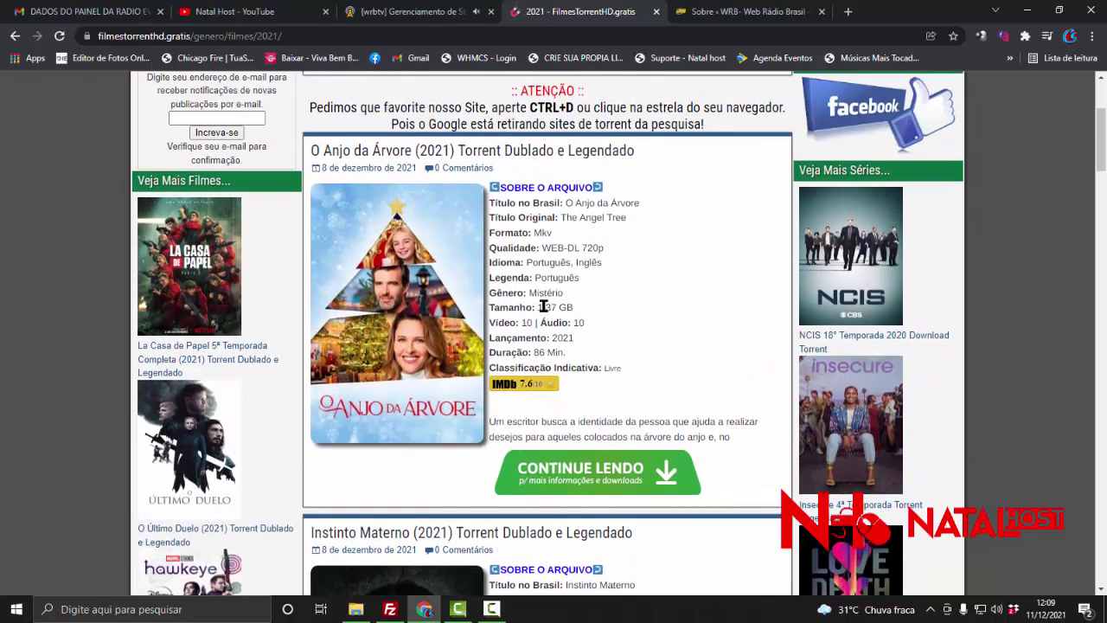
scroll(543, 307, "up", 1)
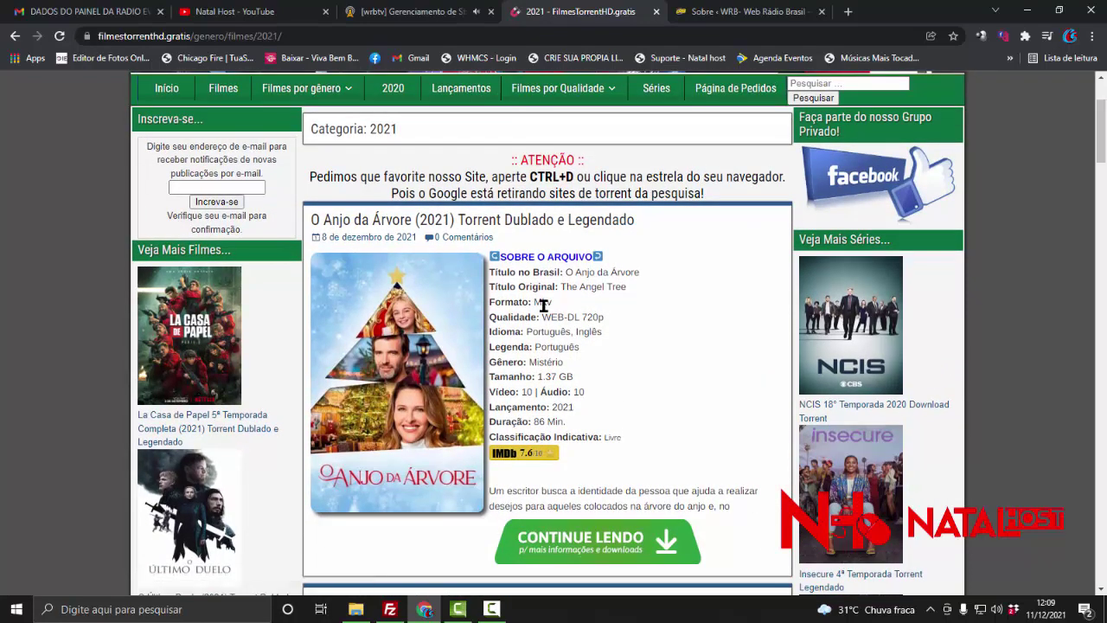
scroll(542, 305, "down", 3)
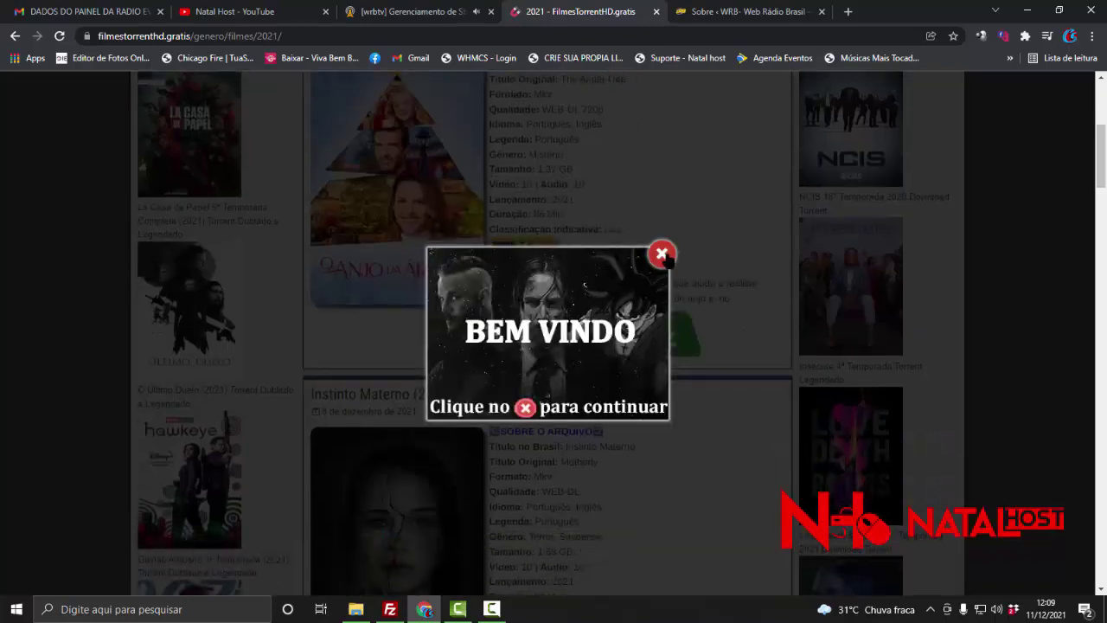
left_click(662, 253)
left_click(534, 341)
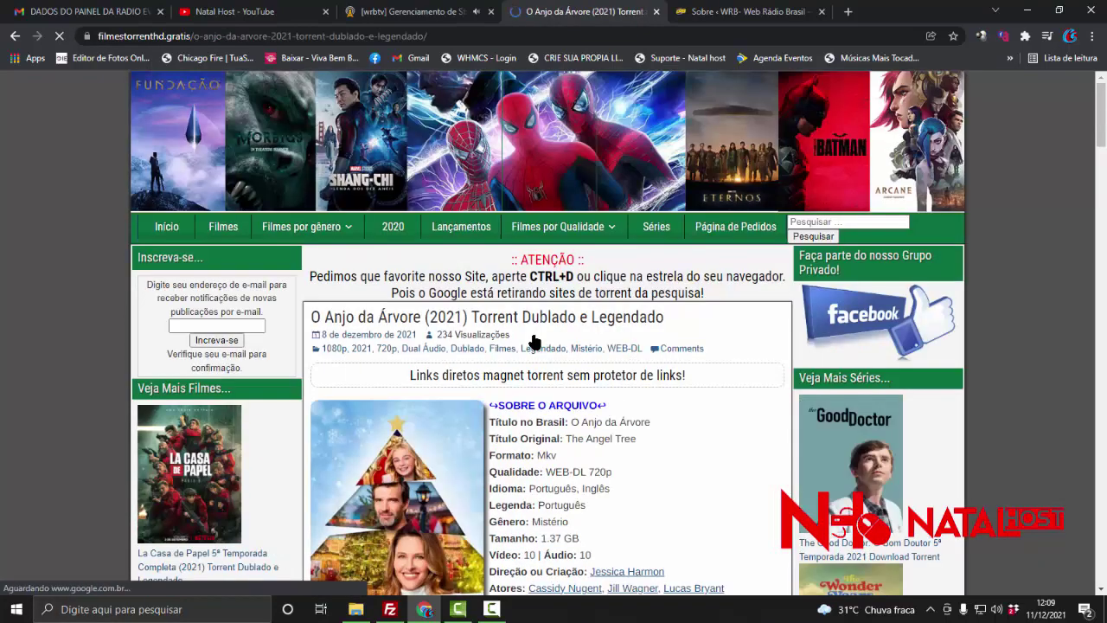
Open the film's 720p magnet download in µTorrent and add the torrent to the Downloads folder, then return to the browser.
scroll(533, 341, "down", 5)
scroll(534, 341, "down", 2)
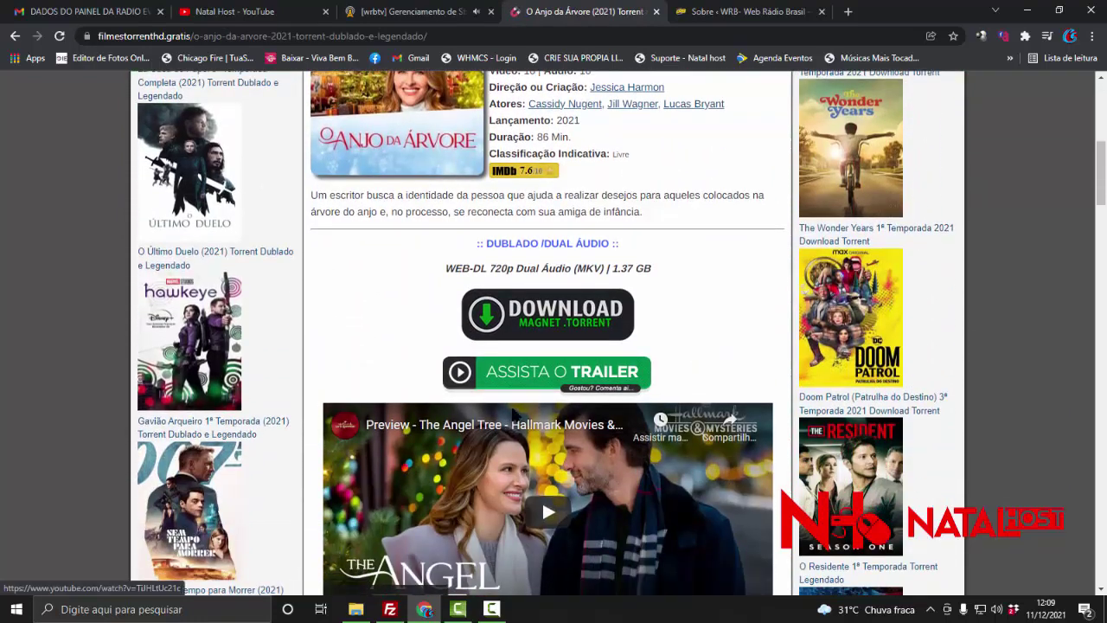
left_click(541, 327)
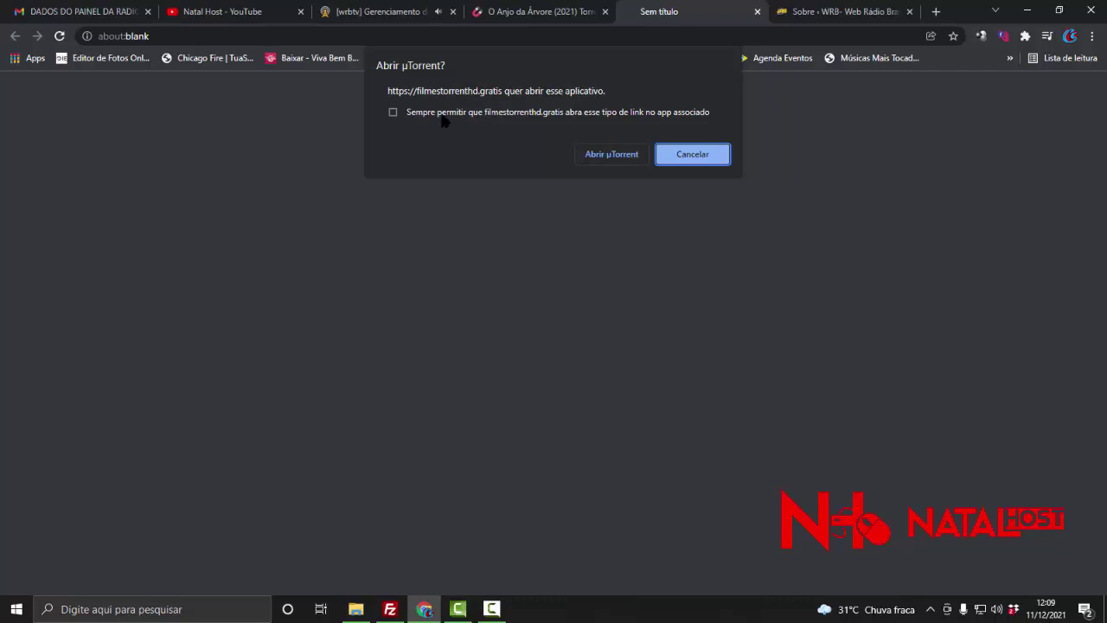
left_click(599, 157)
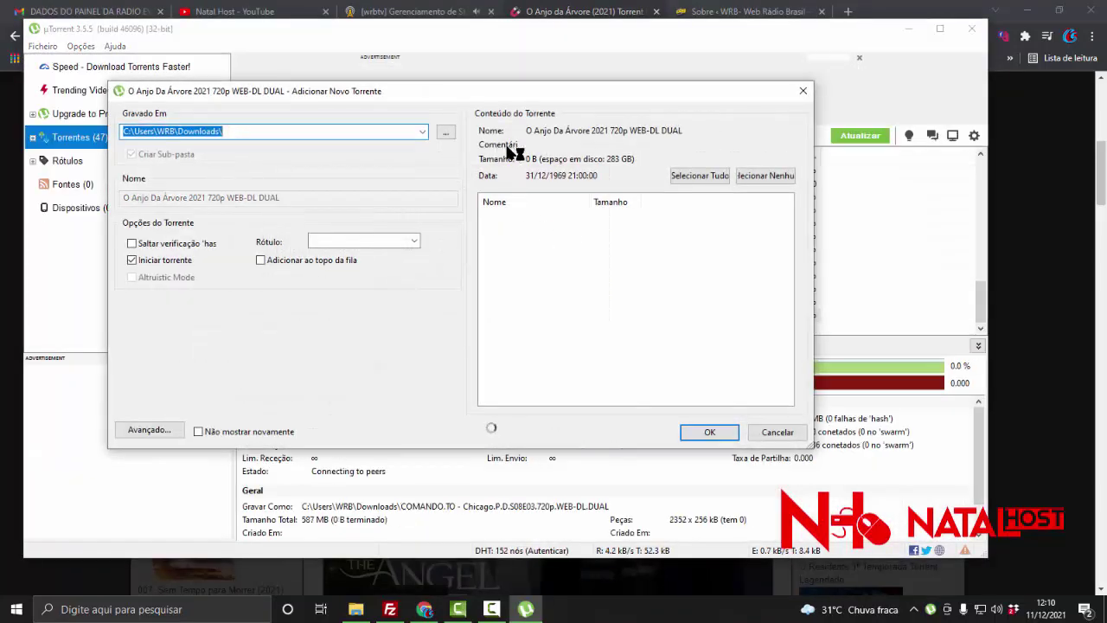
left_click(706, 432)
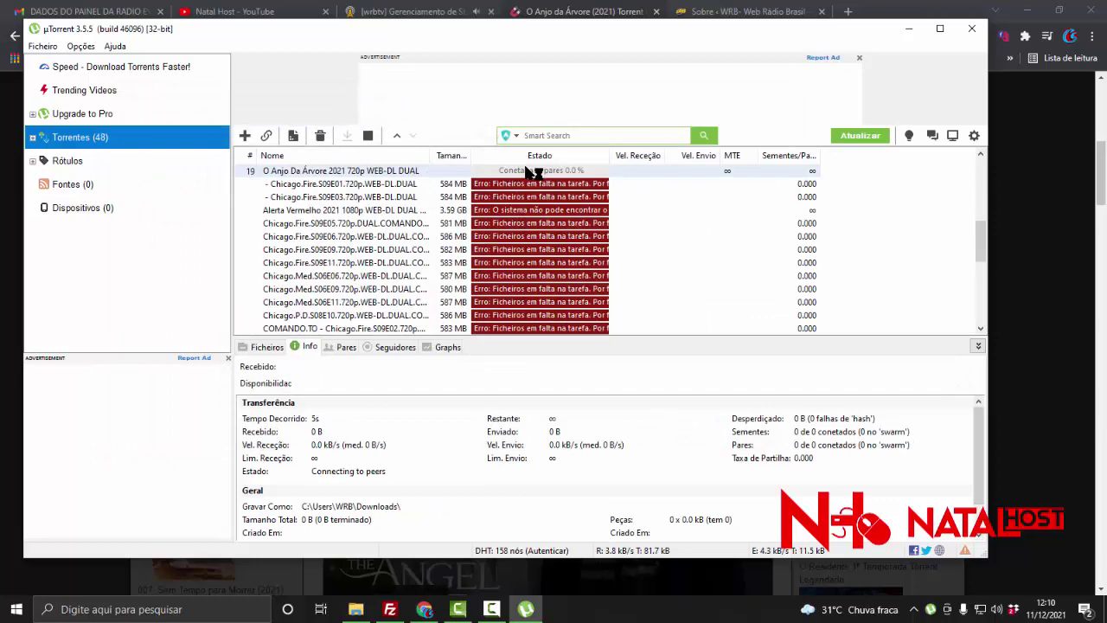
left_click(527, 608)
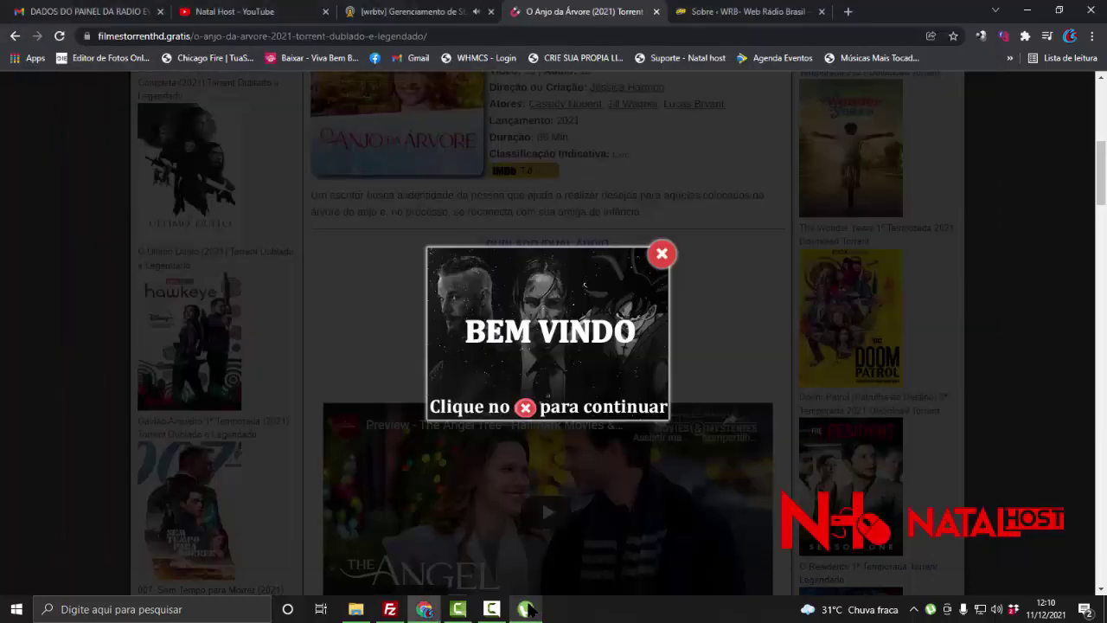
Dismiss the welcome pop-up and open the site's Séries listing.
left_click(660, 256)
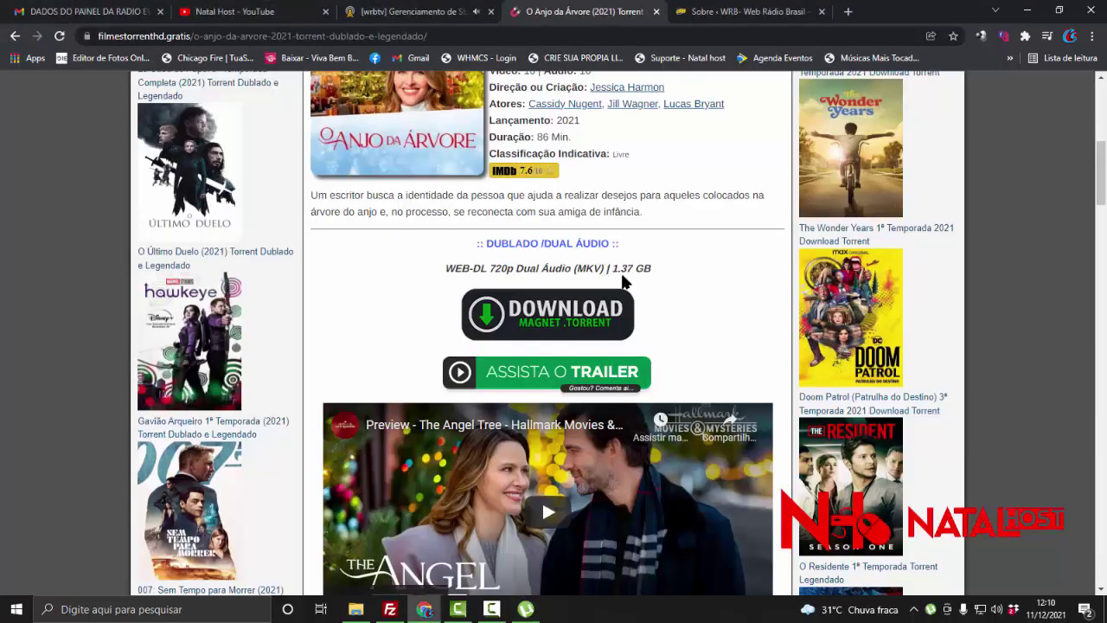
scroll(625, 281, "up", 6)
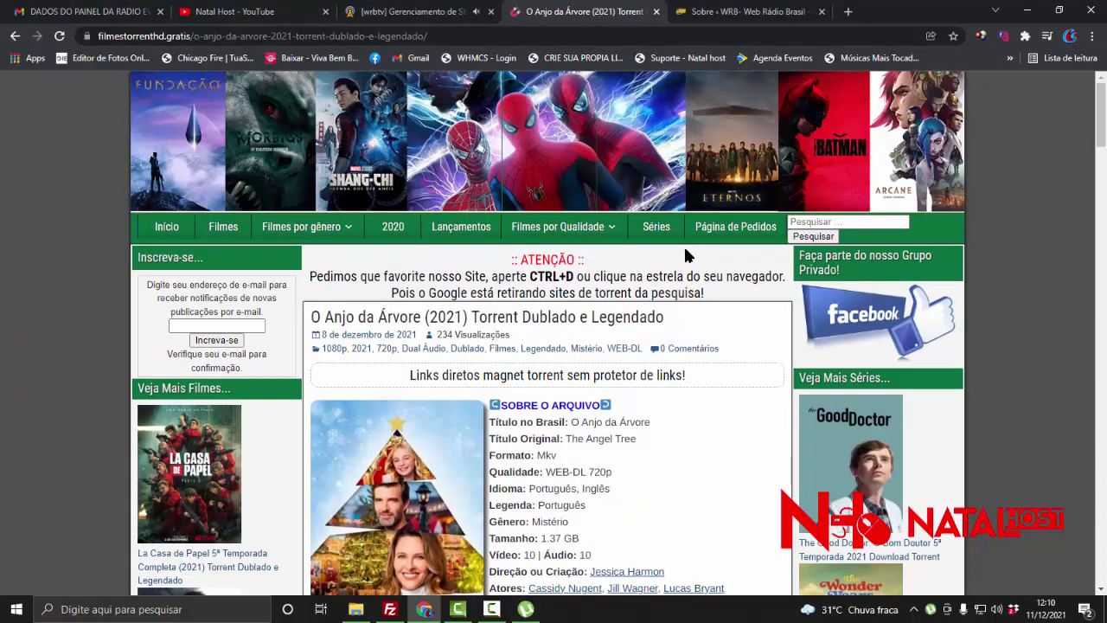
left_click(662, 230)
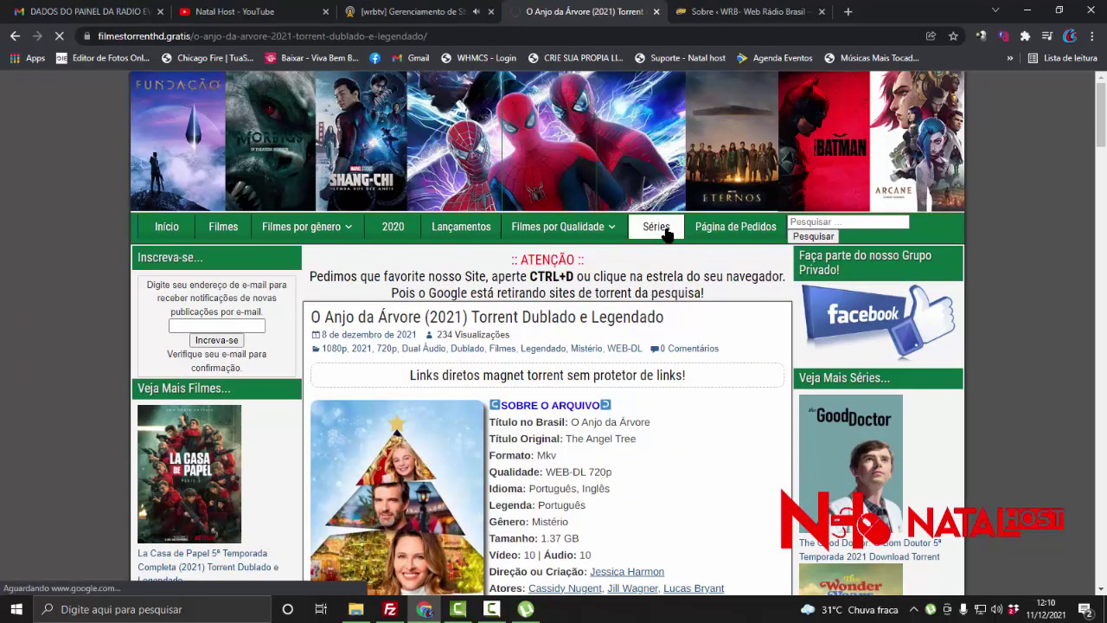
Look through the series listing, dismiss the welcome pop-up and open the Young Sheldon 5ª Temporada page.
scroll(541, 346, "down", 5)
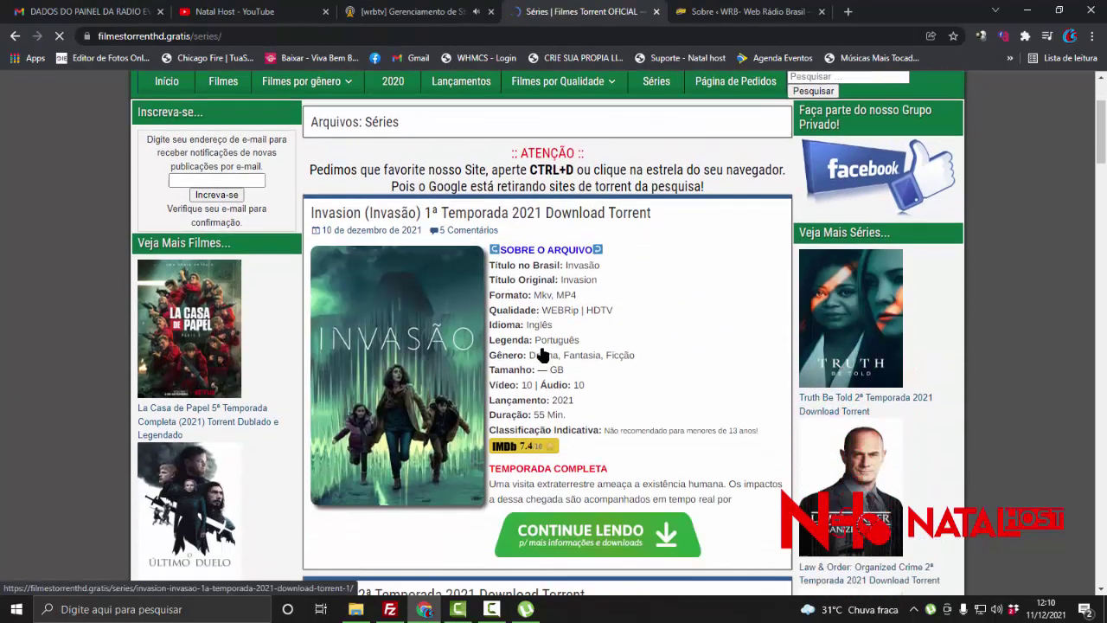
scroll(542, 349, "down", 6)
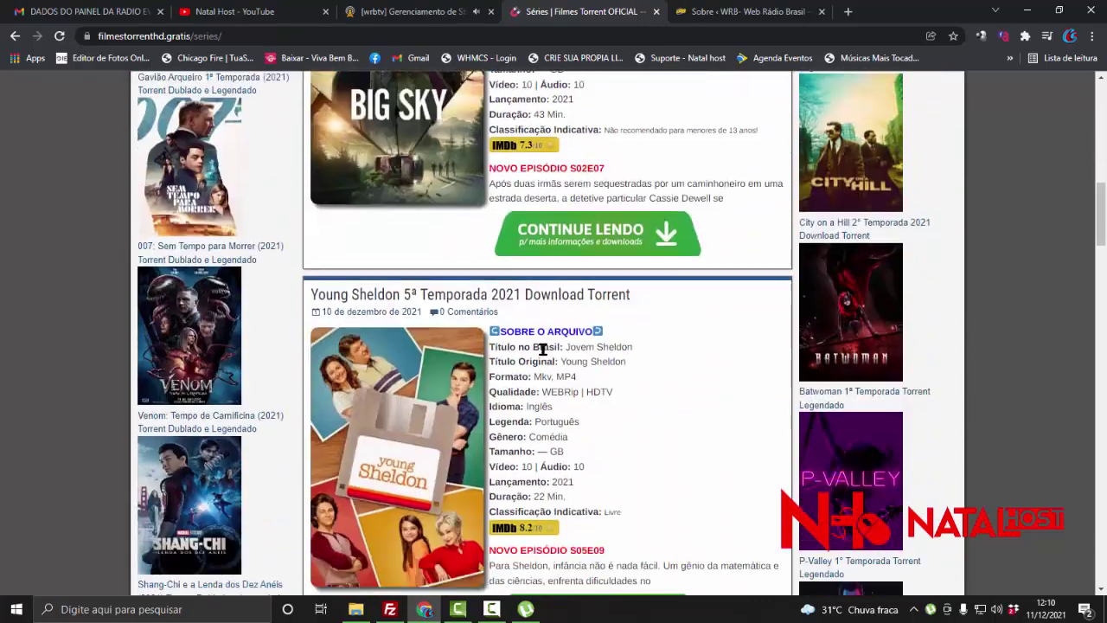
scroll(542, 348, "down", 1)
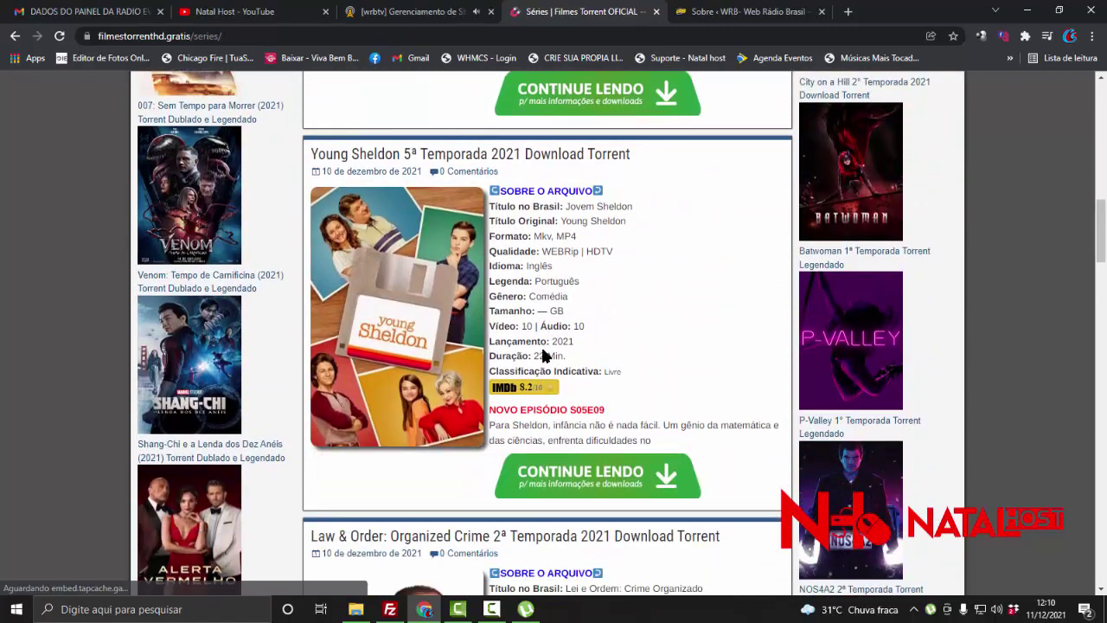
scroll(542, 352, "up", 1)
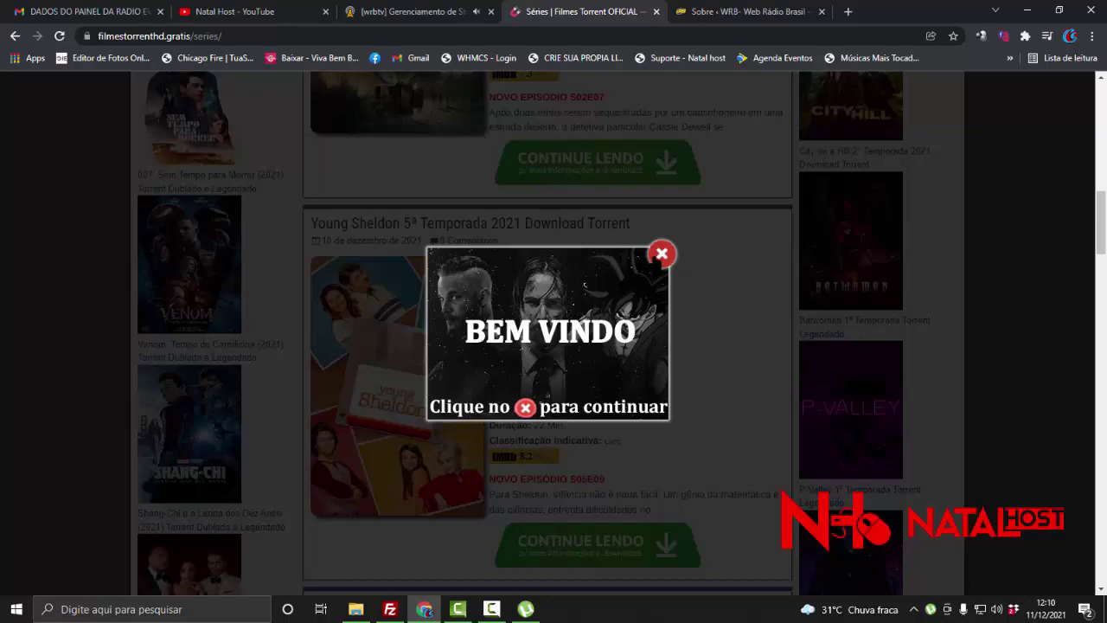
left_click(662, 253)
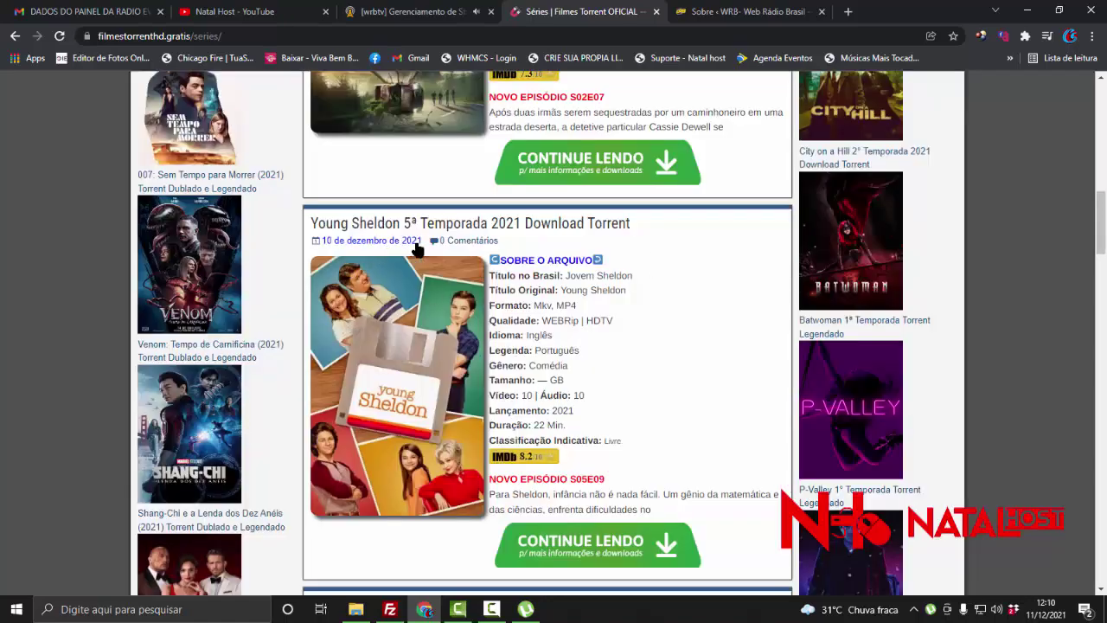
scroll(518, 331, "down", 3)
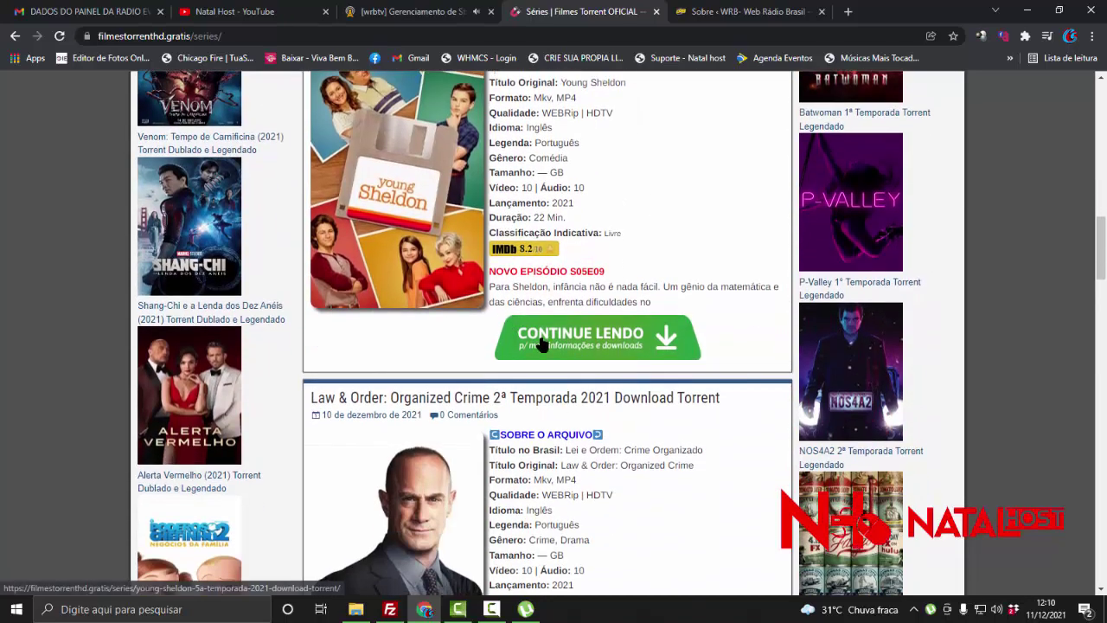
scroll(528, 333, "down", 2)
scroll(546, 337, "up", 2)
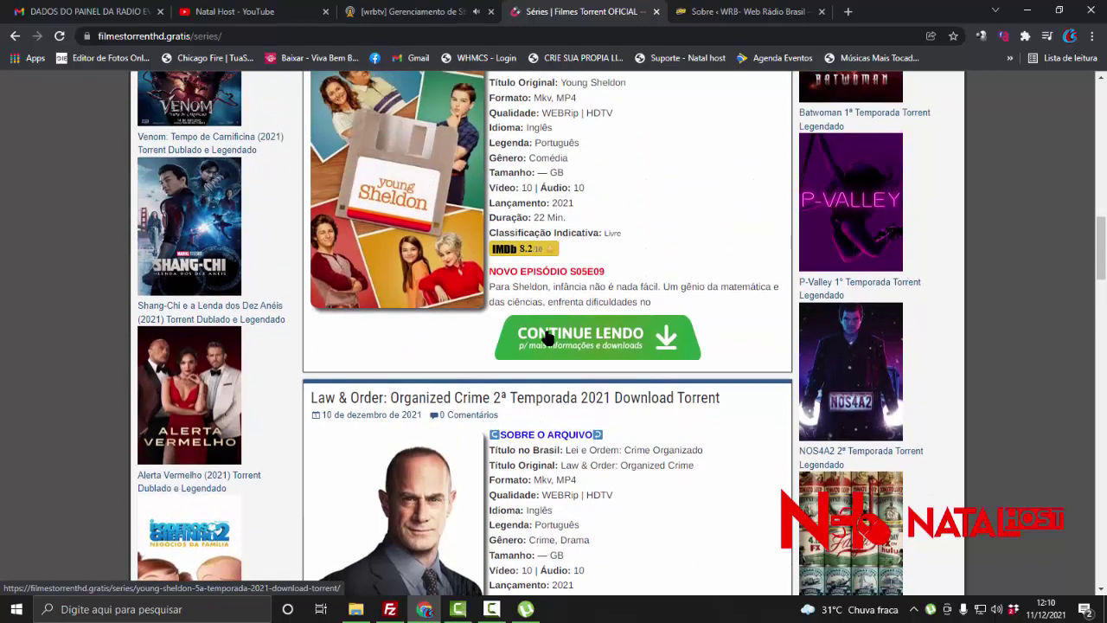
left_click(547, 338)
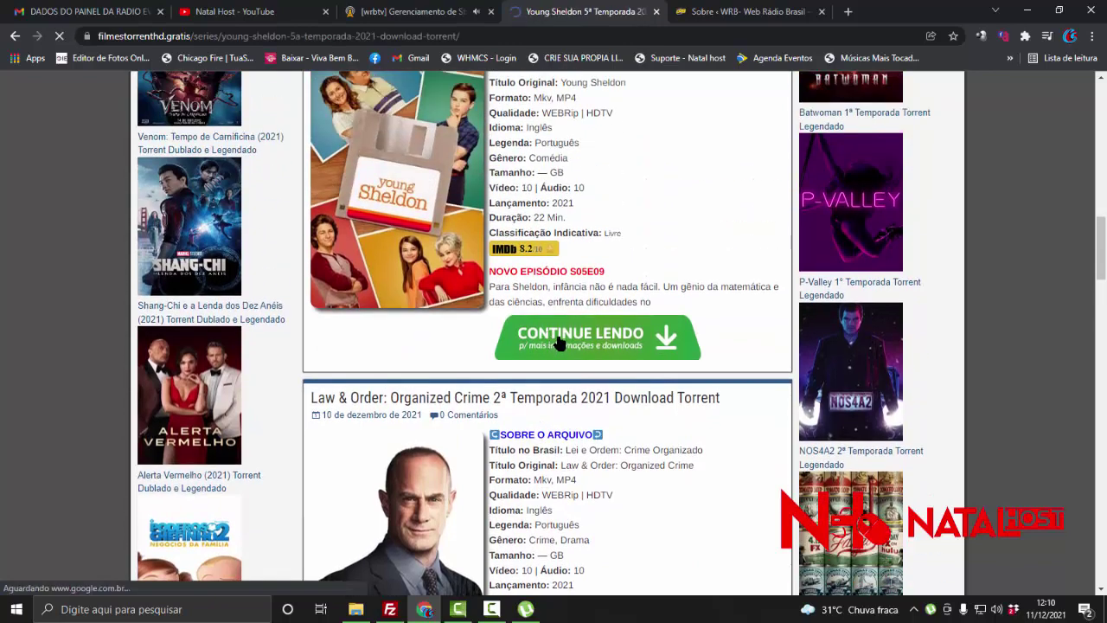
Add the subtitled 720p torrent of Young Sheldon Episódio 01 to µTorrent, saving to the Downloads folder, and return to the browser.
scroll(551, 312, "down", 4)
scroll(552, 311, "down", 3)
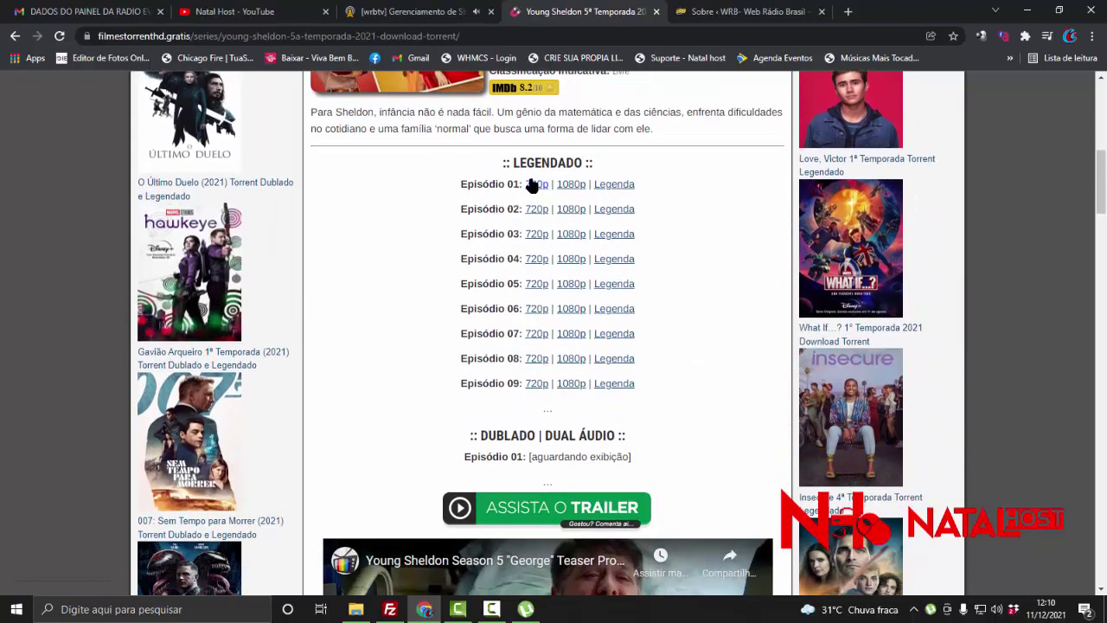
scroll(531, 185, "down", 3)
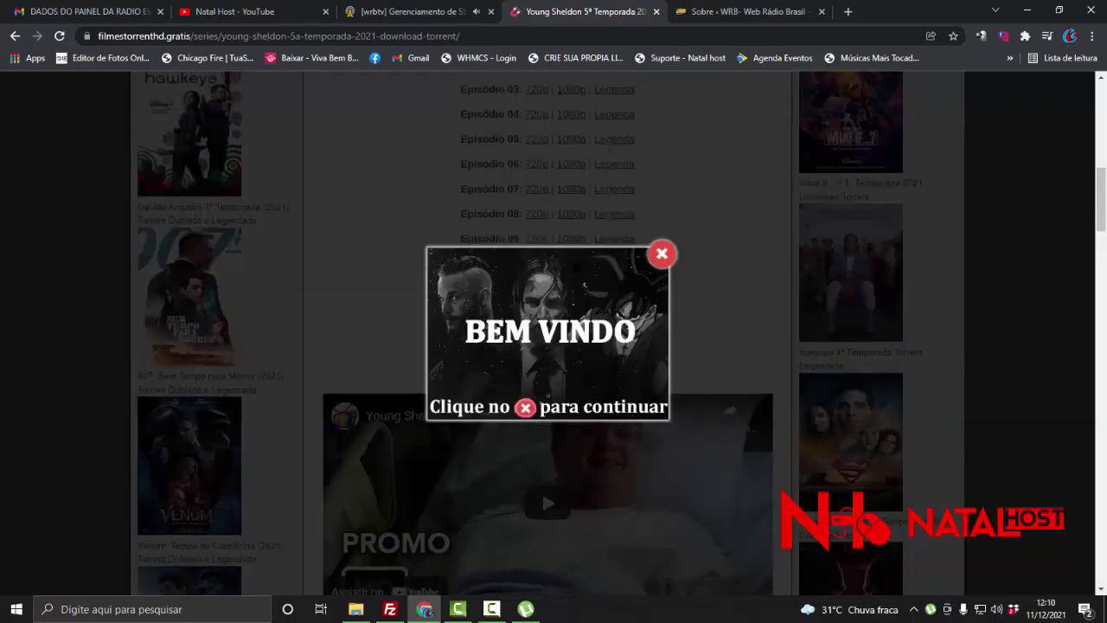
scroll(661, 260, "up", 3)
left_click(660, 253)
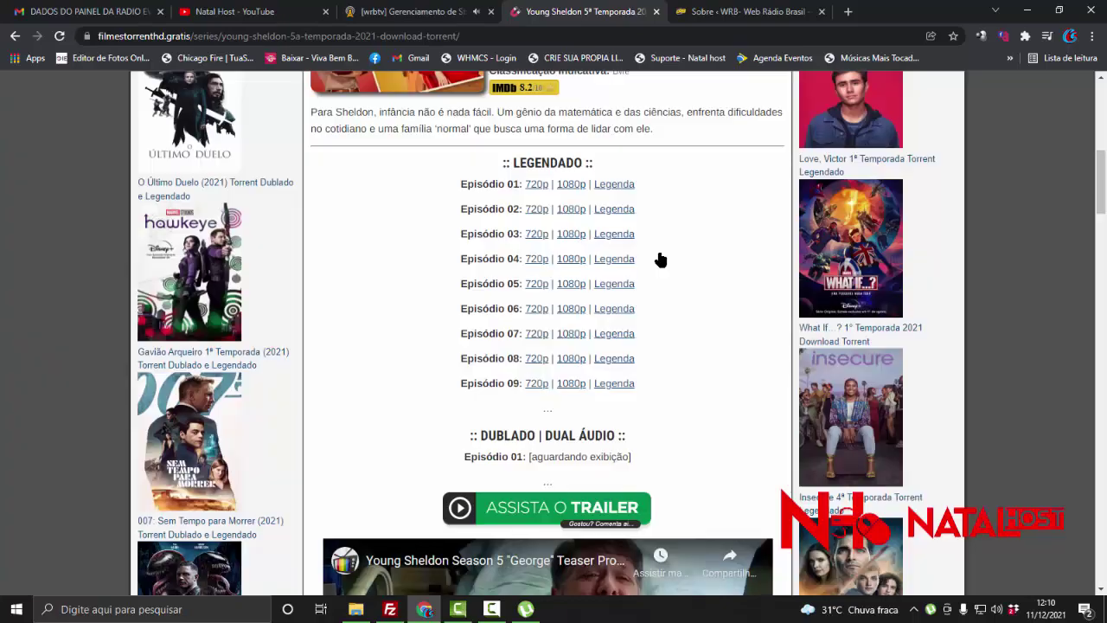
scroll(471, 283, "up", 1)
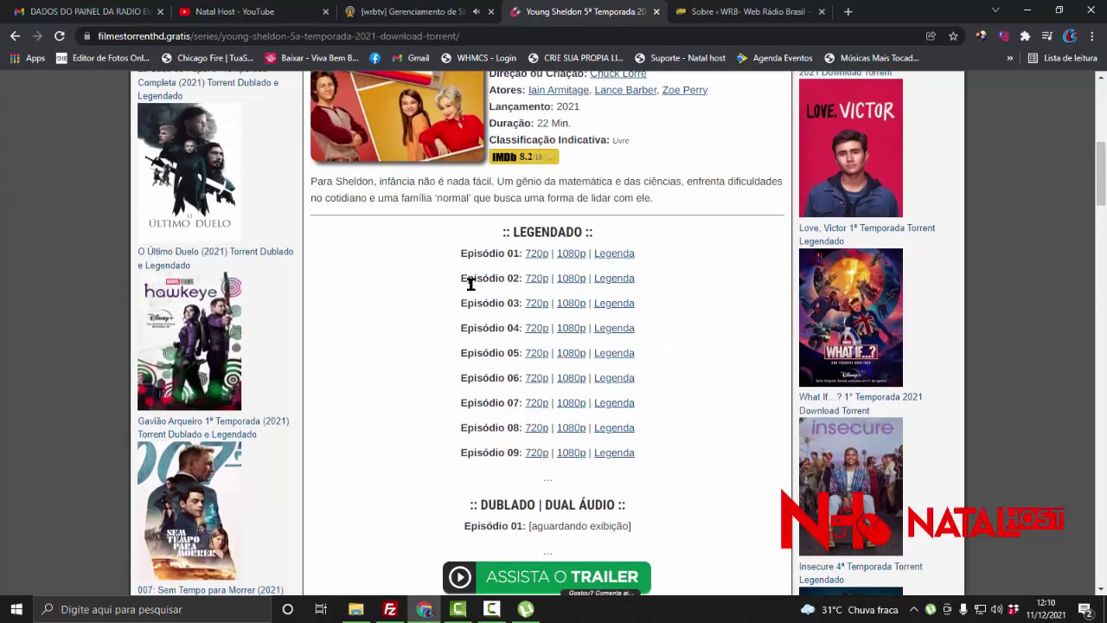
left_click(532, 257)
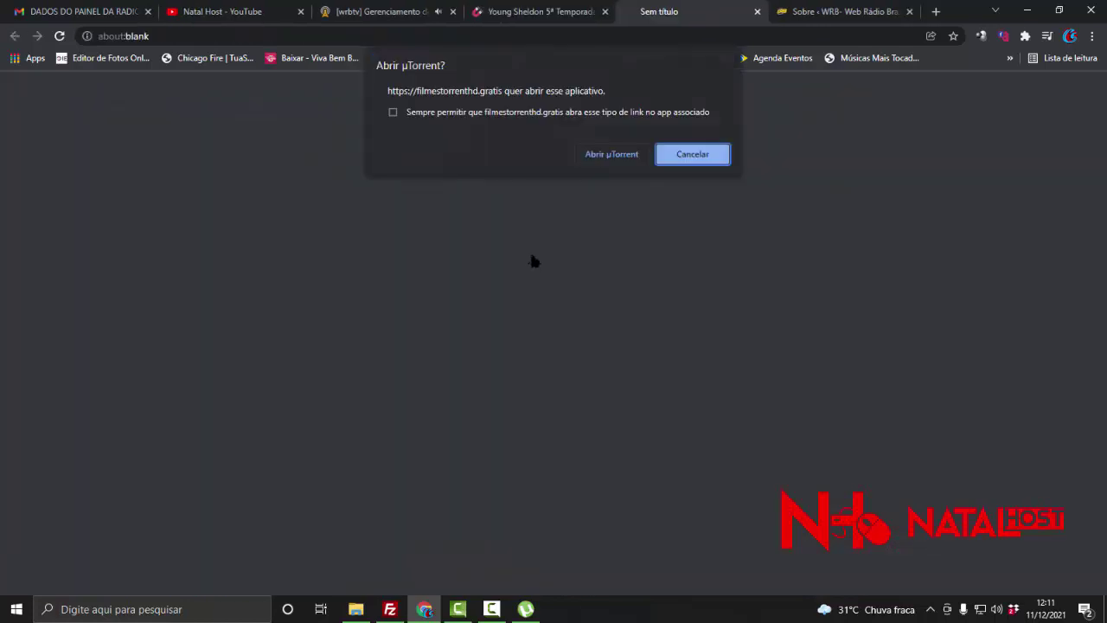
left_click(603, 158)
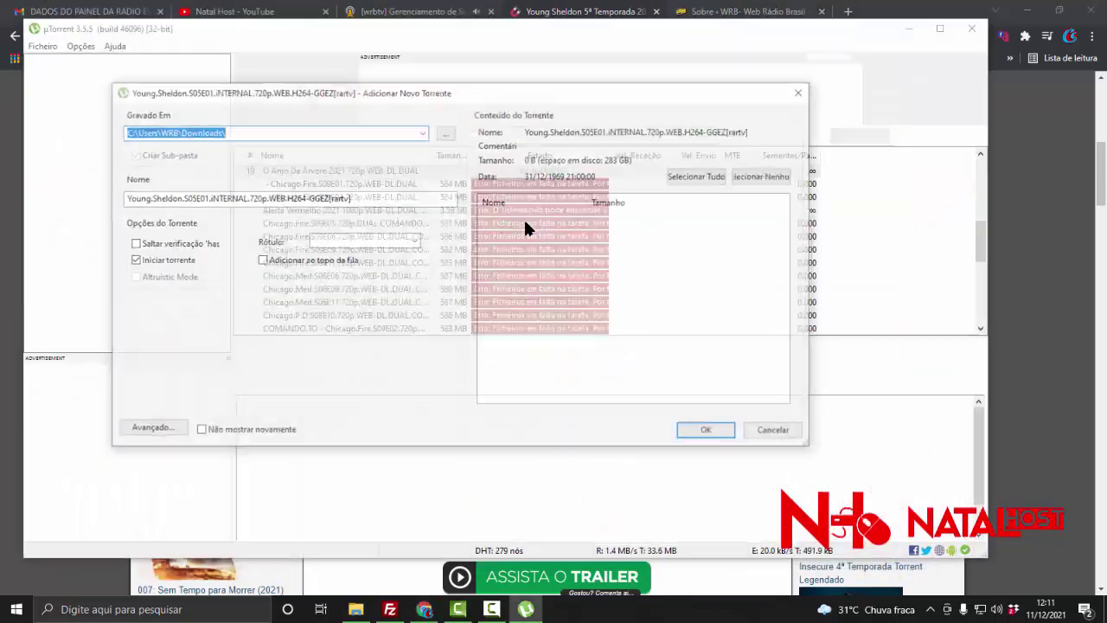
left_click(707, 431)
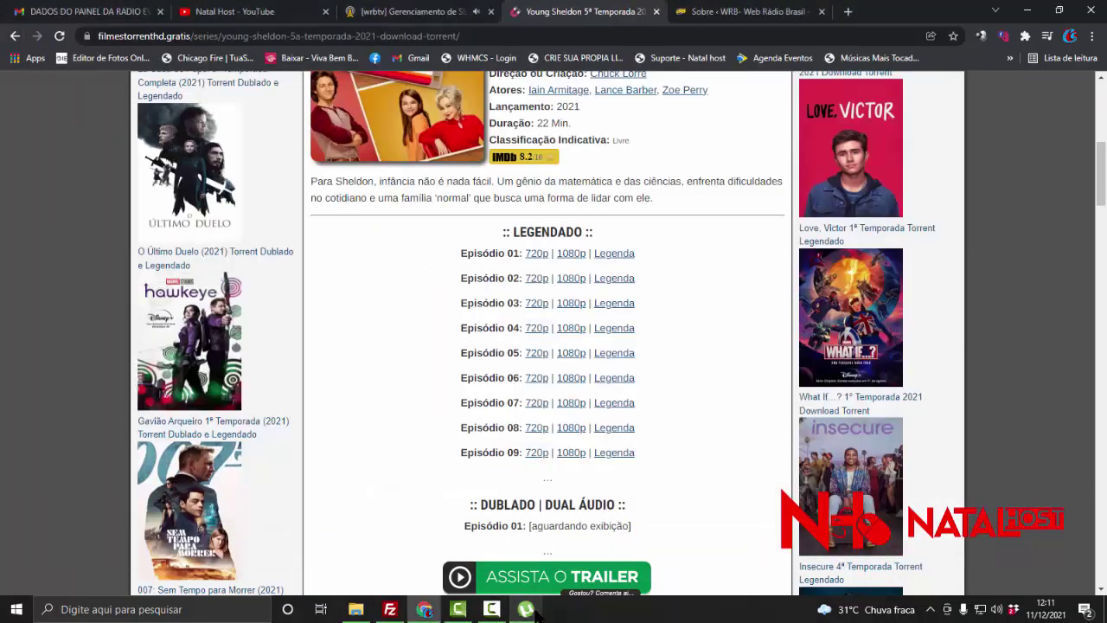
left_click(529, 610)
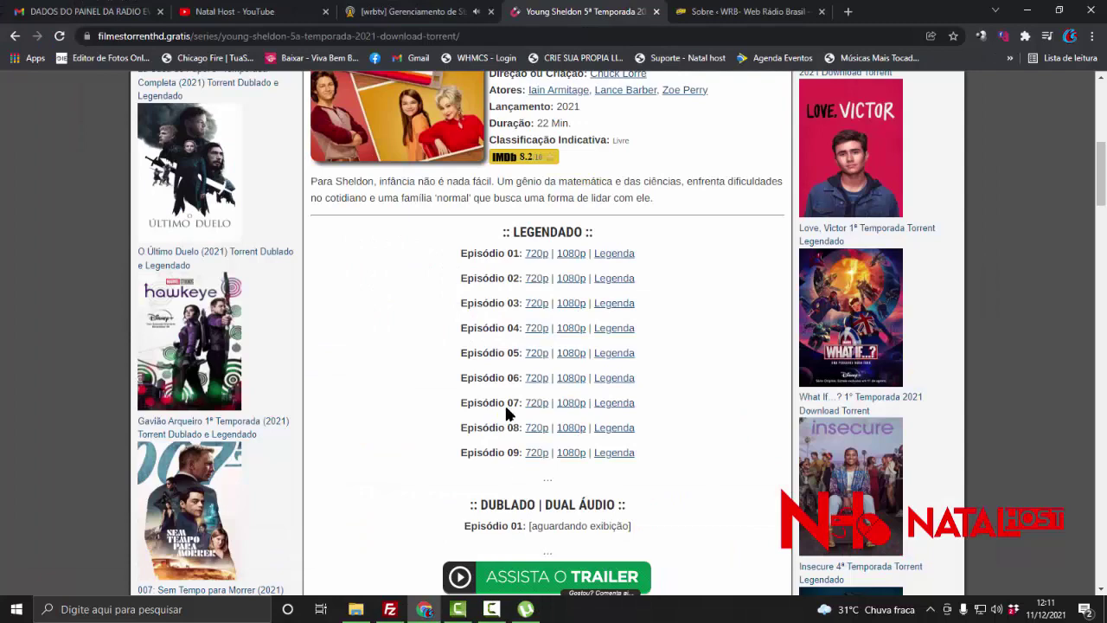
Add the subtitled 720p torrents of Young Sheldon Episódio 02 and 03 to µTorrent, saving to the Downloads folder, and return to the browser.
left_click(537, 279)
left_click(595, 155)
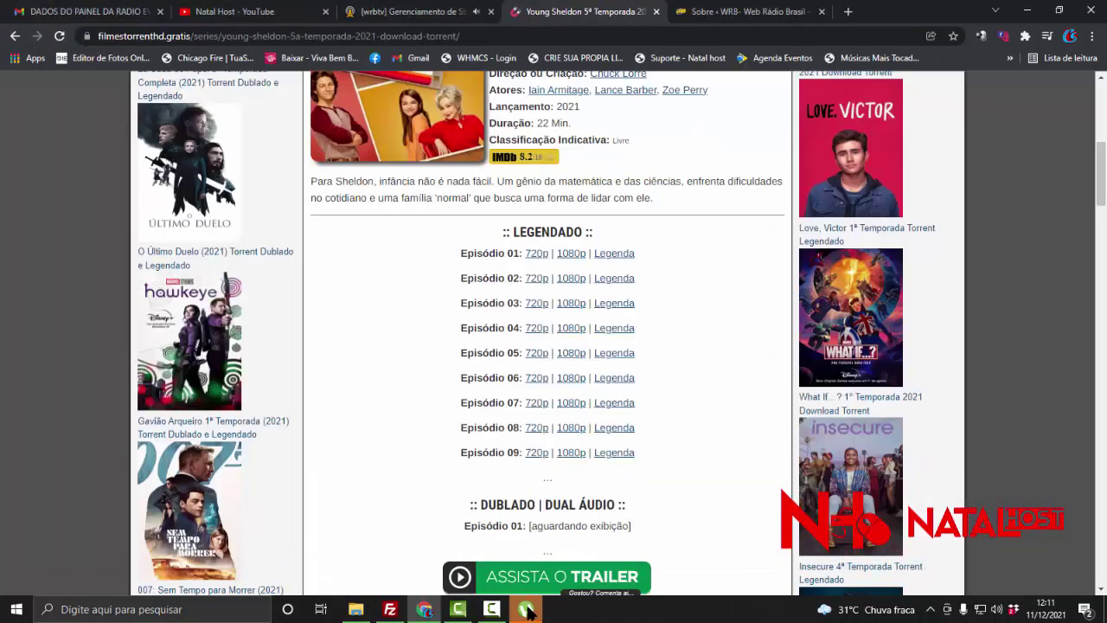
left_click(536, 305)
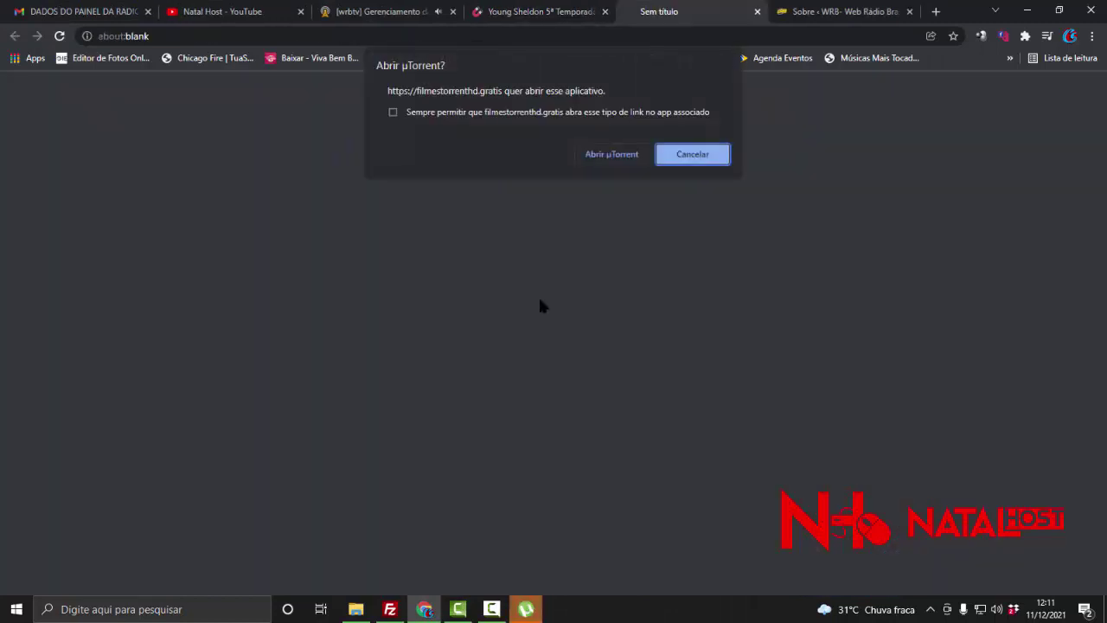
left_click(597, 156)
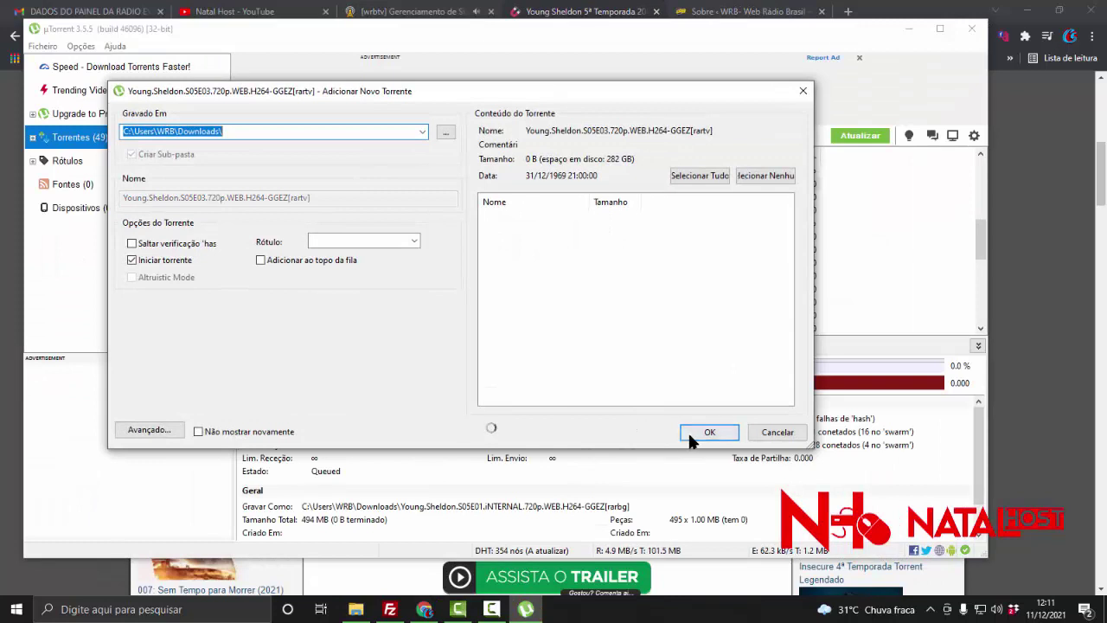
left_click(705, 431)
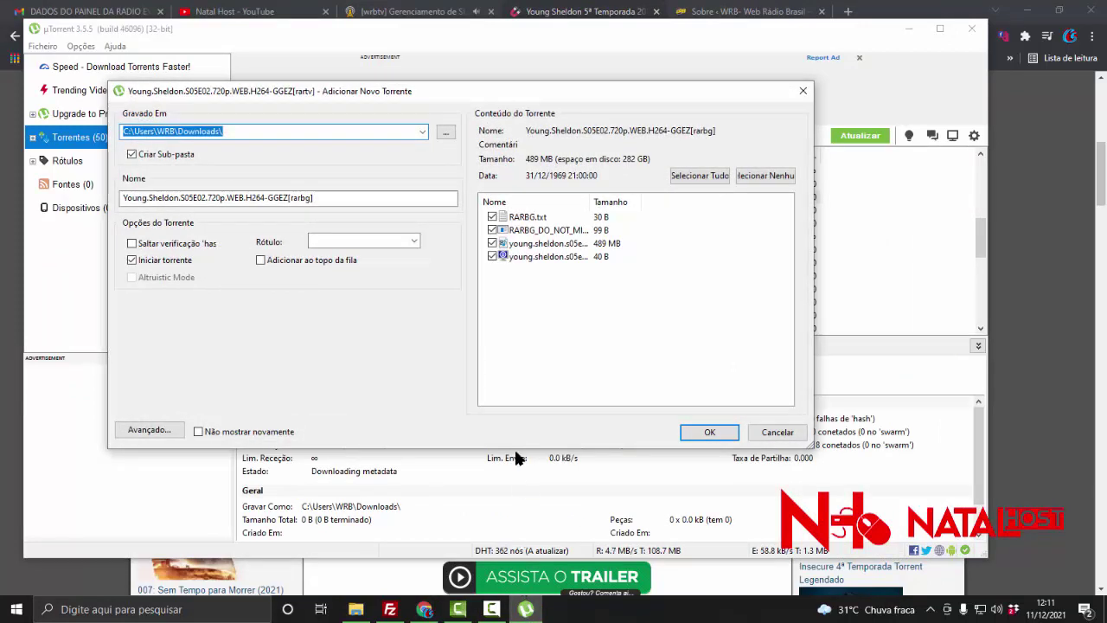
left_click(706, 434)
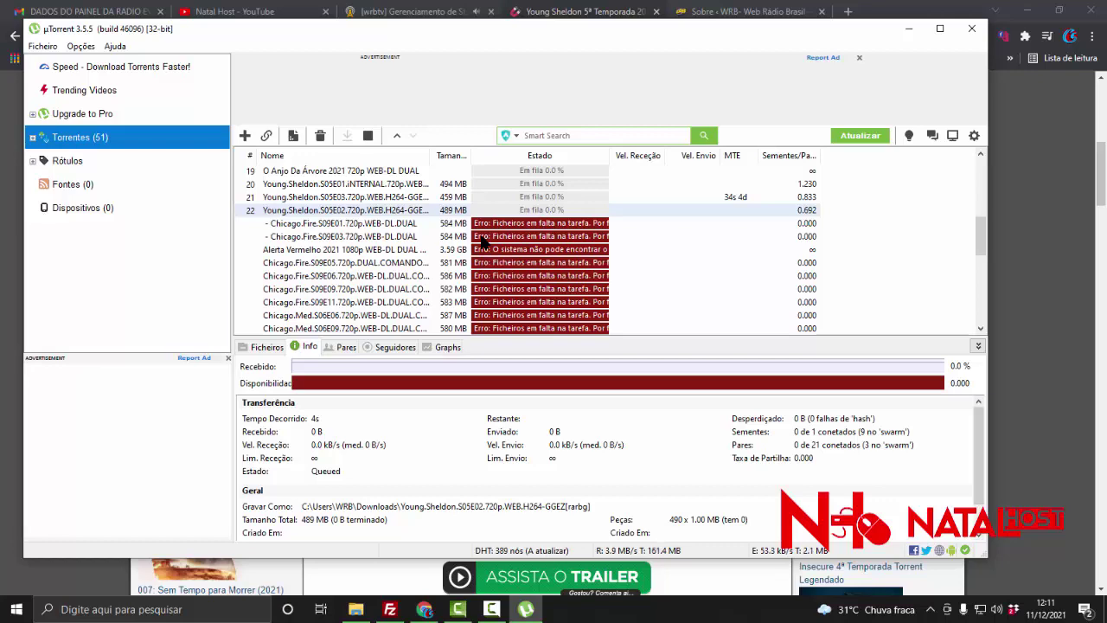
left_click(529, 608)
Show the streaming management page in the browser, minimize the browser to the desktop and bring up the FileZilla window.
left_click(448, 9)
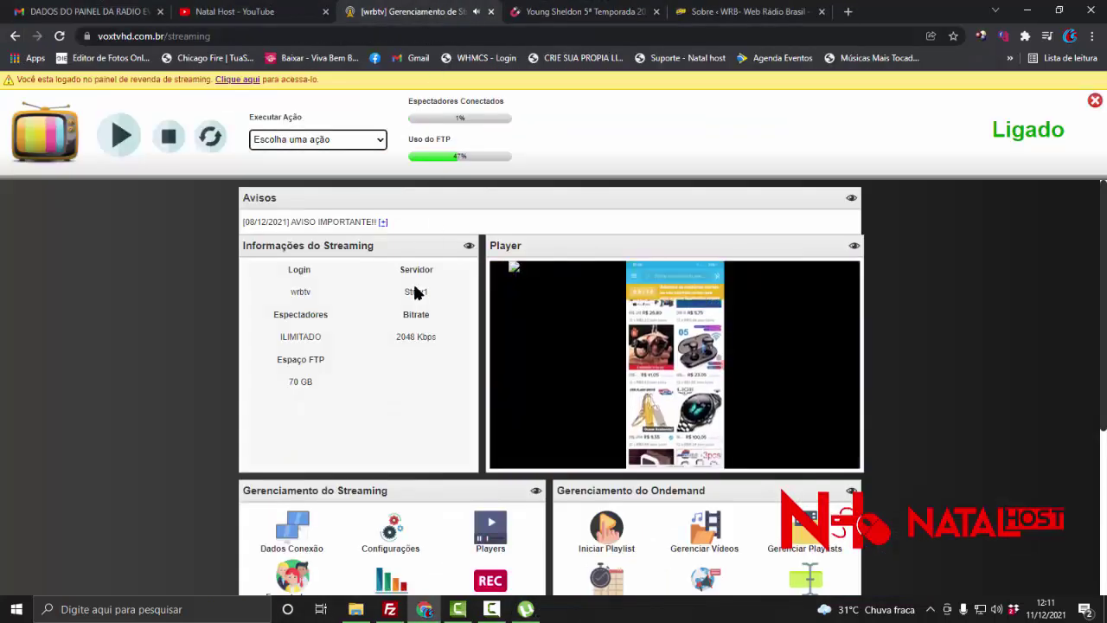
left_click(424, 609)
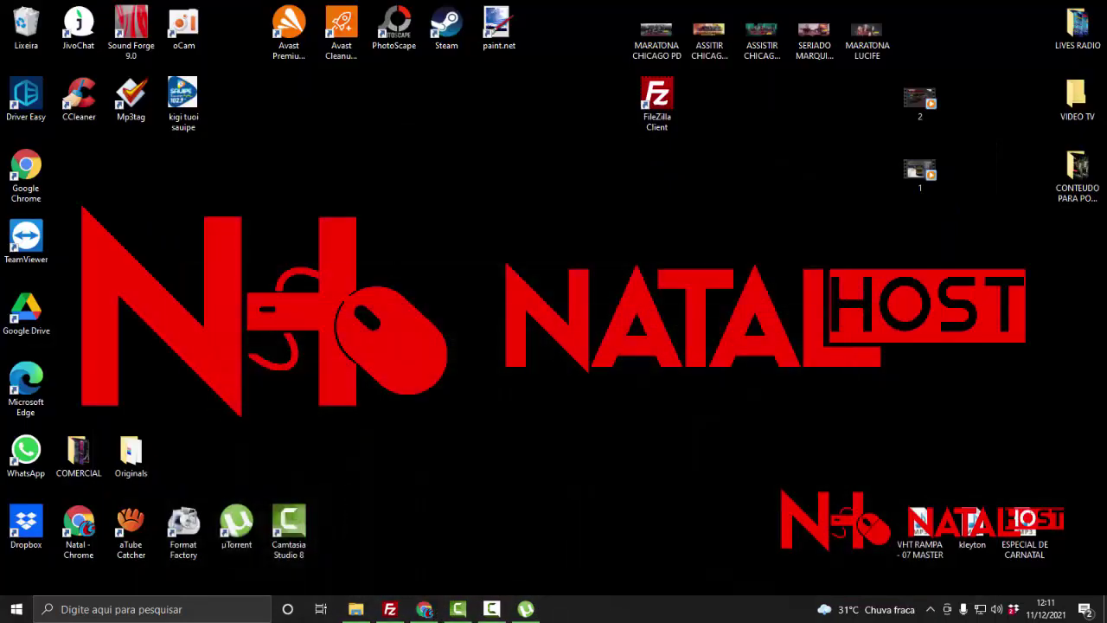
mouse_move(392, 612)
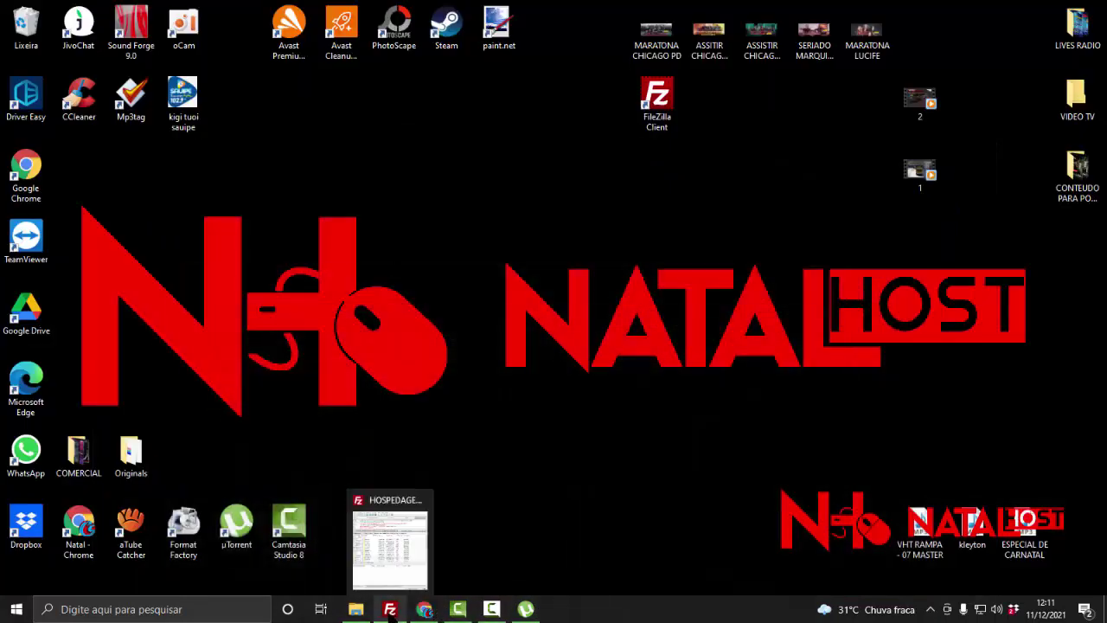
left_click(391, 612)
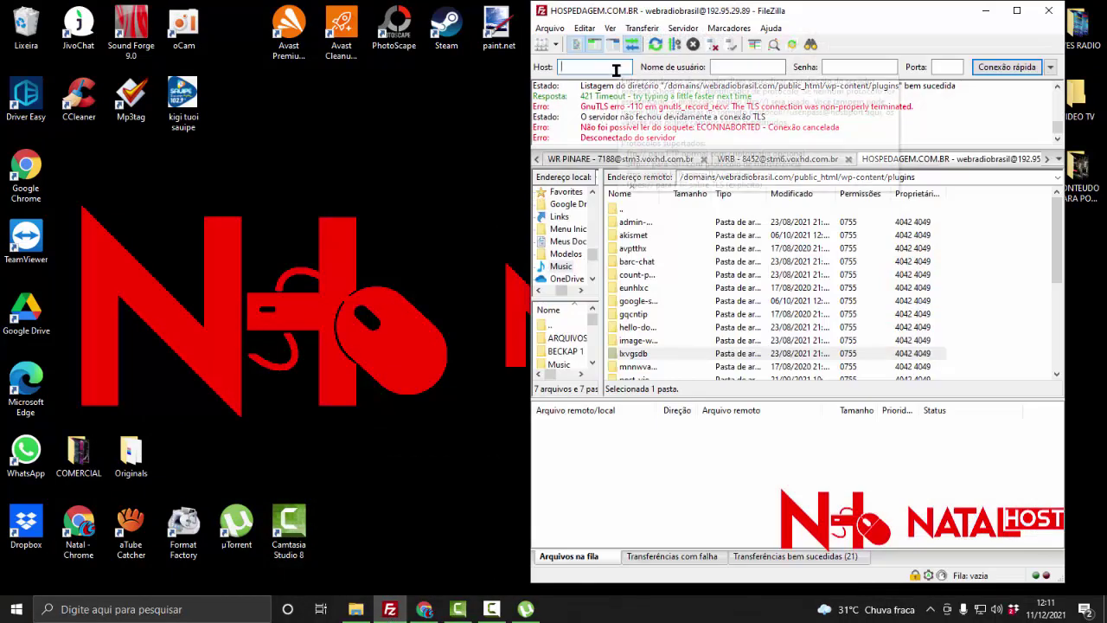
left_click(390, 609)
left_click(390, 609)
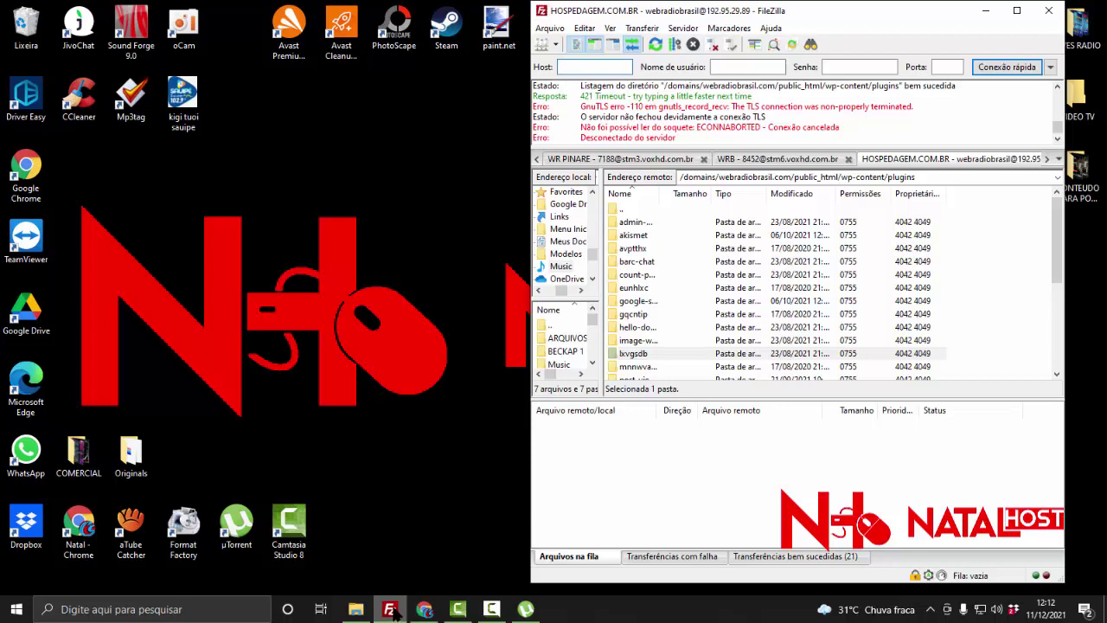
Switch back to the browser and display the FTP connection data in the streaming management panel.
left_click(424, 608)
scroll(389, 422, "down", 3)
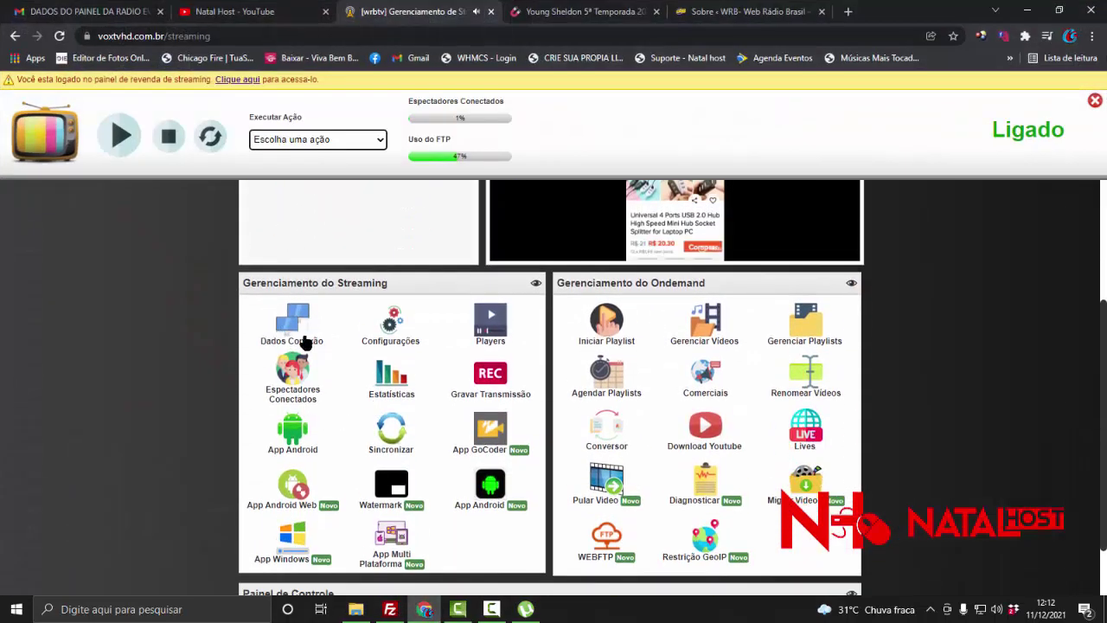
left_click(289, 339)
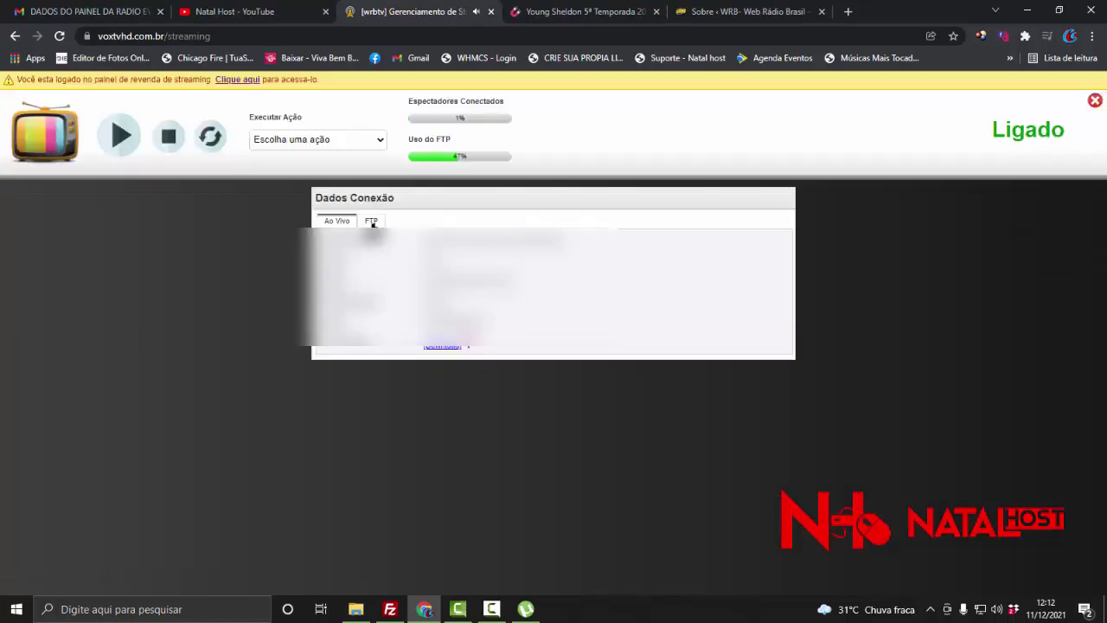
left_click(371, 221)
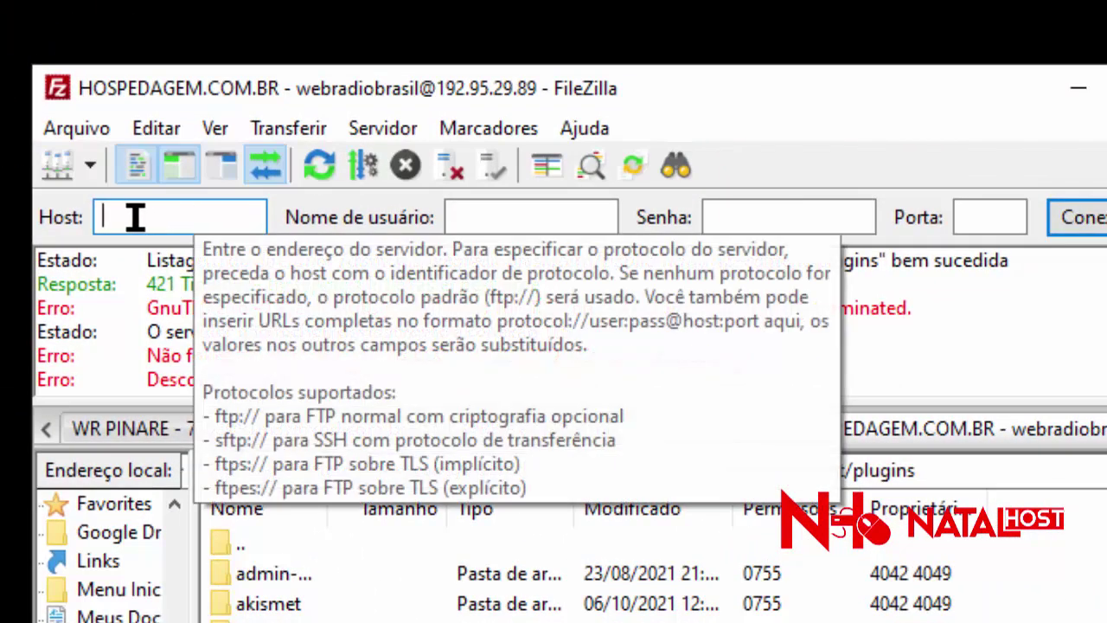
Fill in the FileZilla quick connection with host stmv1.voxtvhd.com.br and user name wrbtv.
right_click(136, 218)
left_click(227, 373)
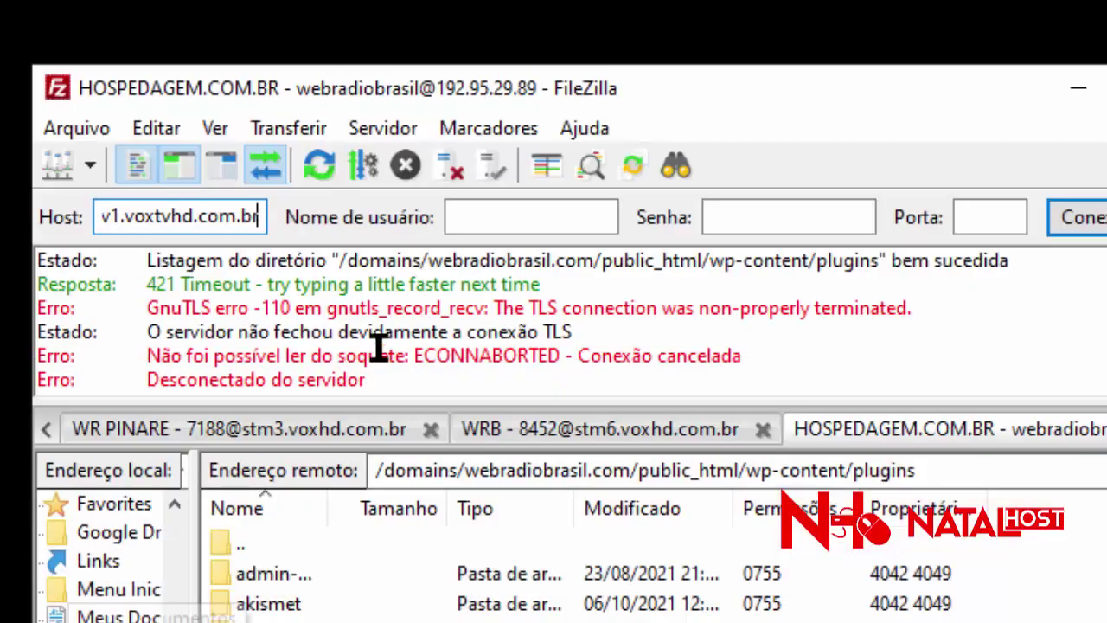
left_click(507, 217)
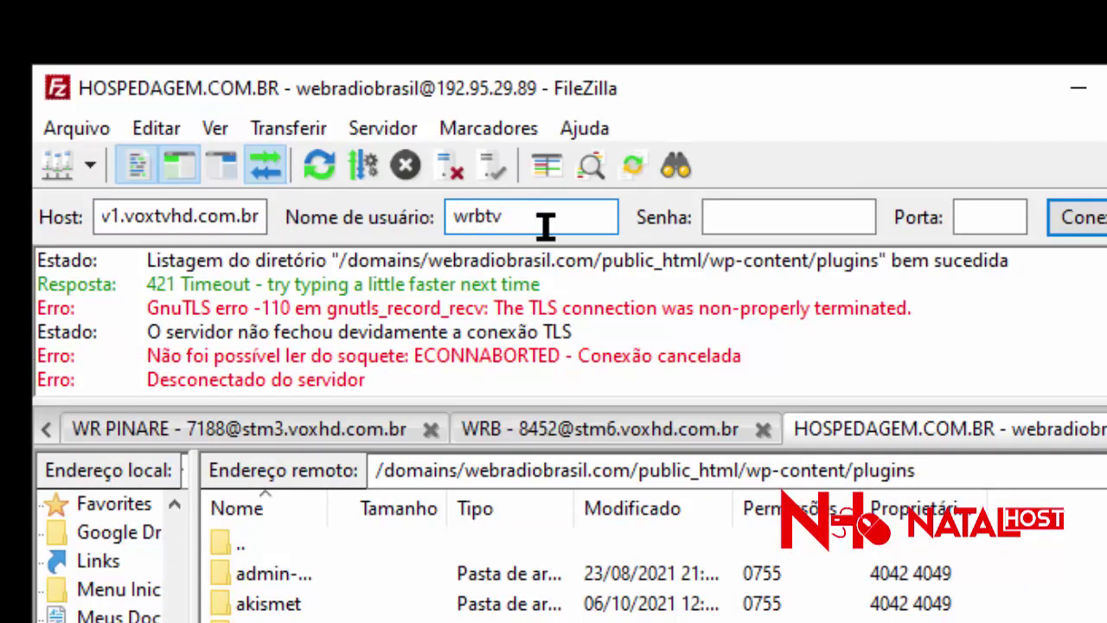
Paste the FTP account password into the quick connection and leave the port empty.
left_click(722, 217)
right_click(750, 212)
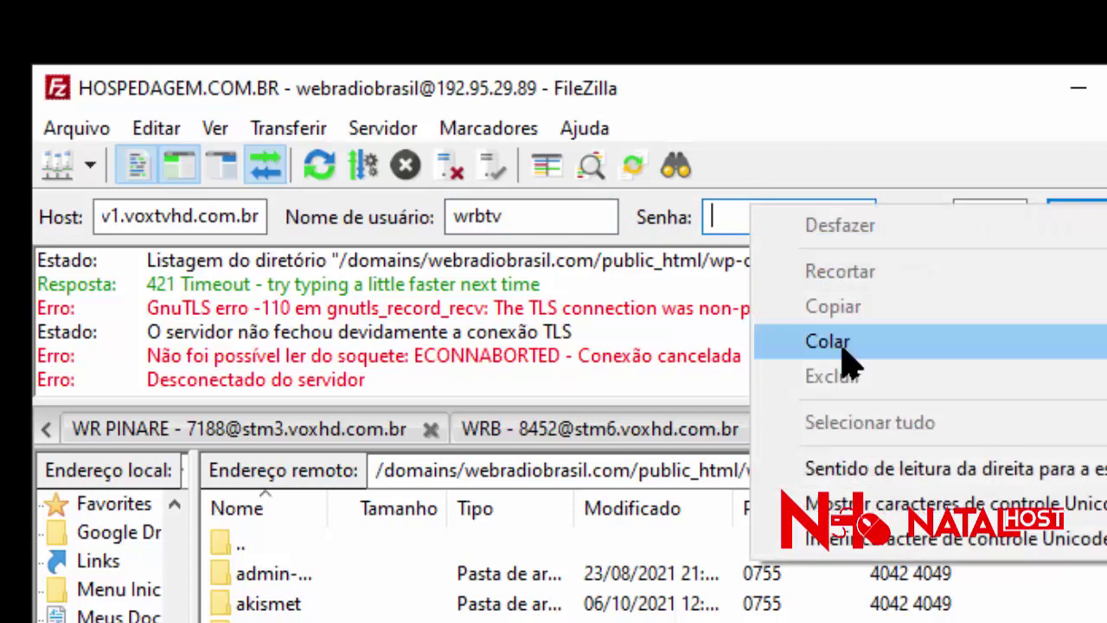
left_click(841, 350)
double_click(748, 215)
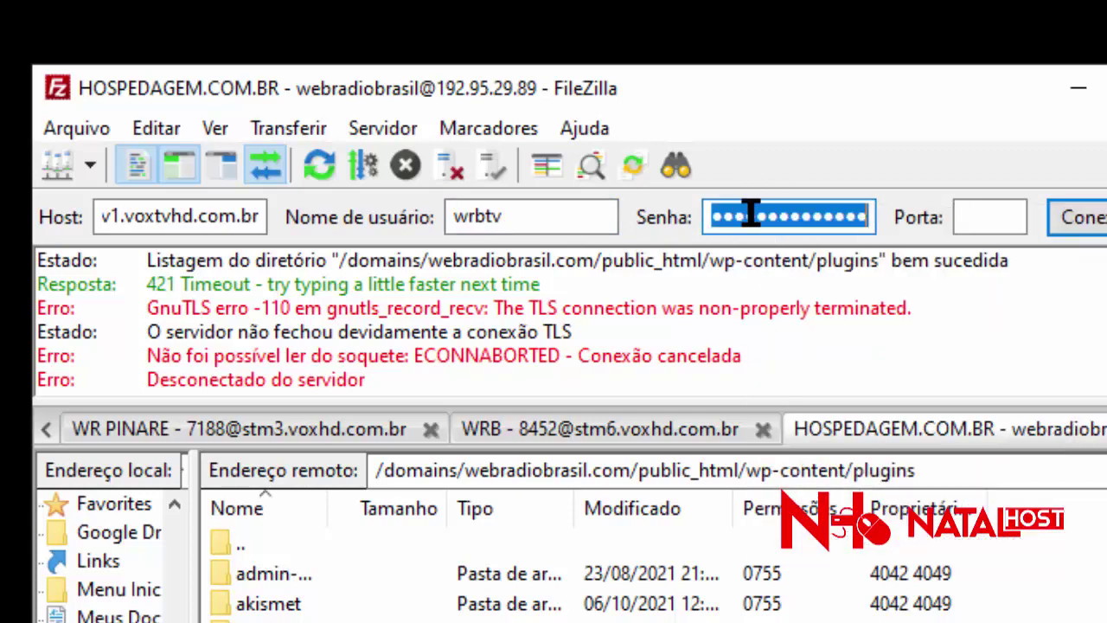
left_click(750, 215)
double_click(748, 215)
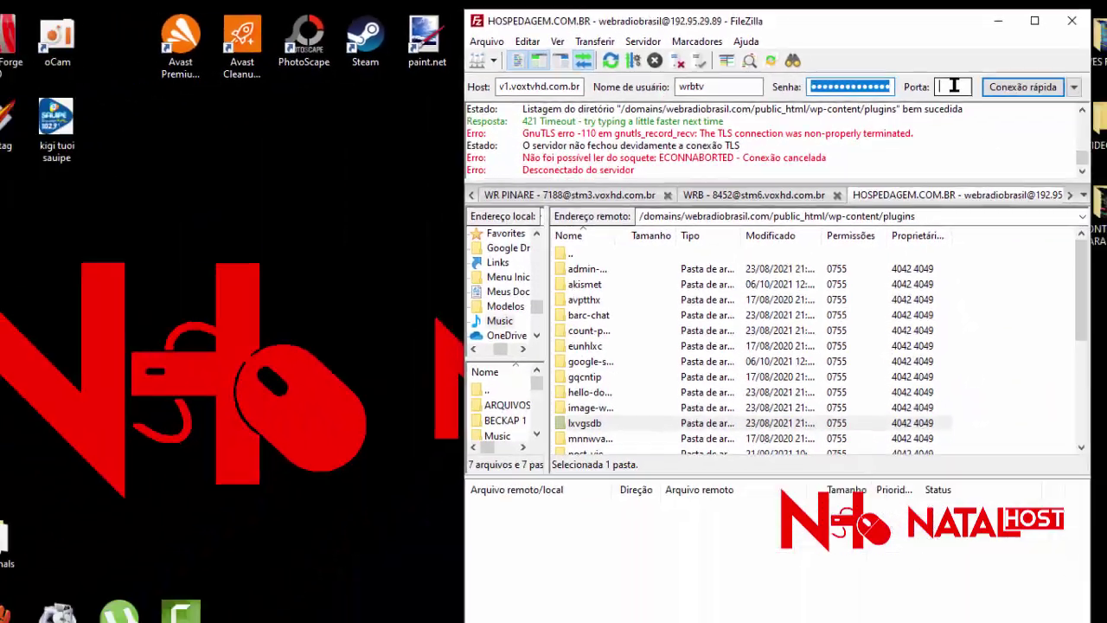
left_click(954, 87)
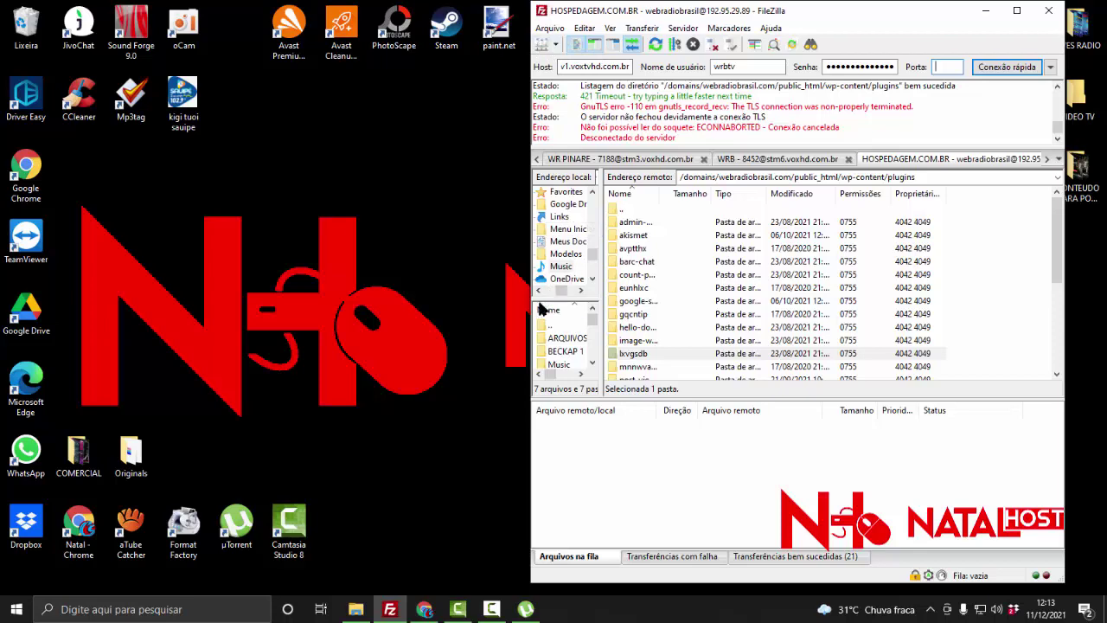
Widen FileZilla's local pane to look through the local folders and files, and narrow it again.
left_click_drag(599, 305, 815, 279)
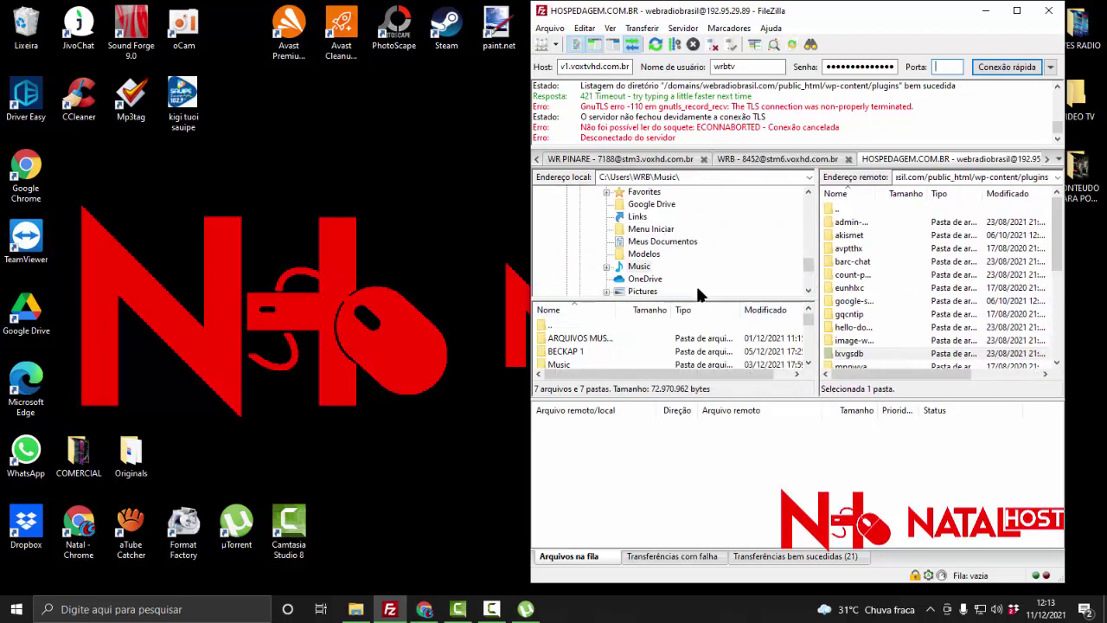
scroll(602, 333, "down", 4)
scroll(579, 326, "up", 4)
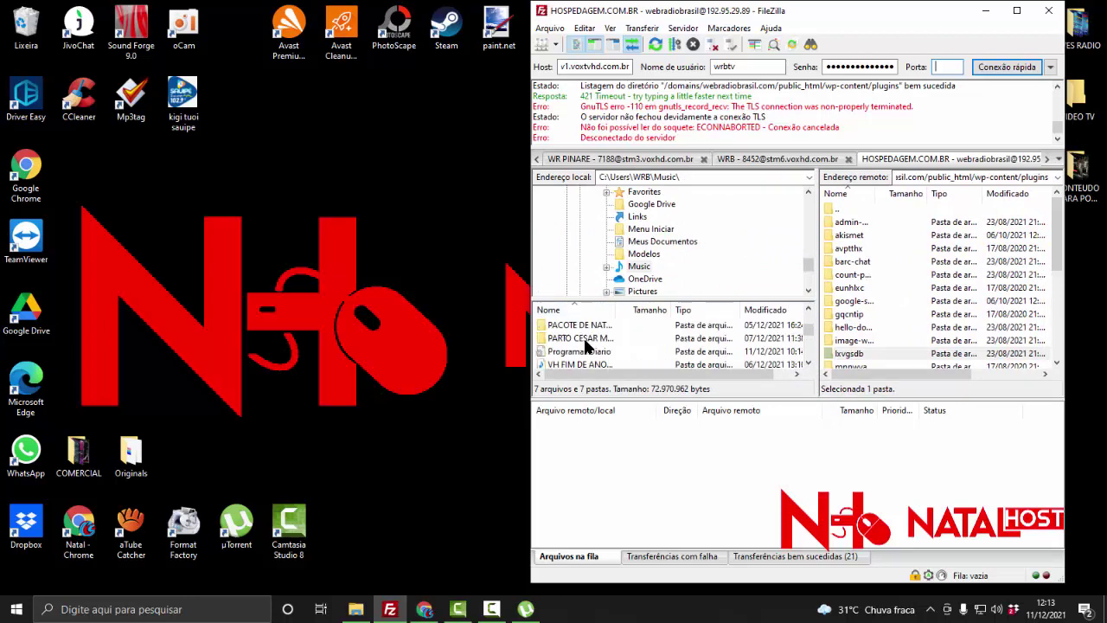
scroll(626, 247, "up", 5)
scroll(626, 247, "up", 1)
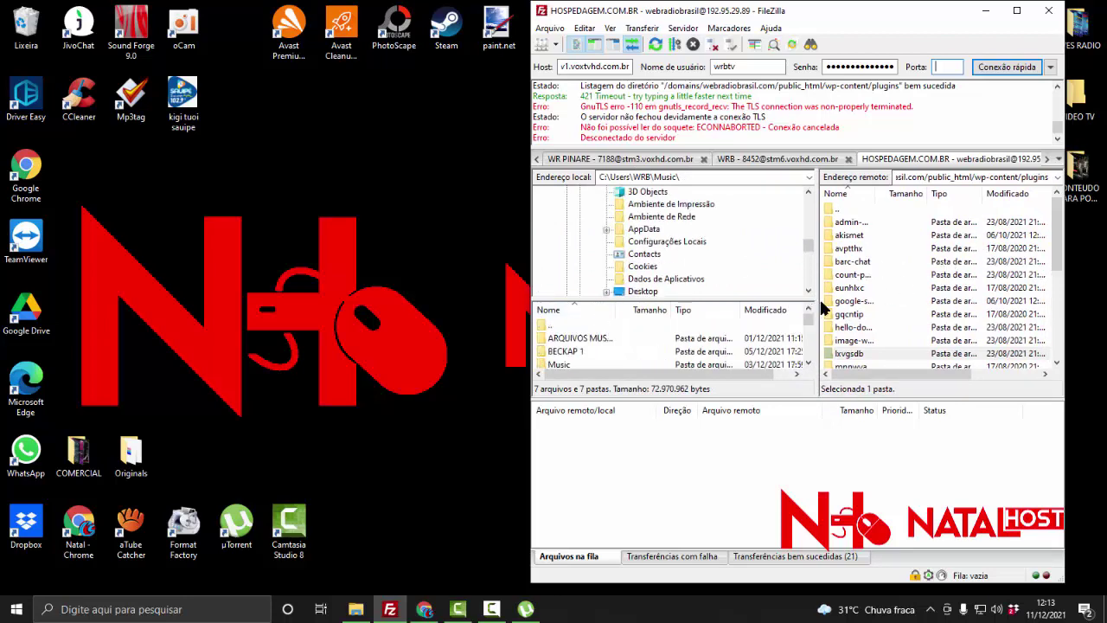
left_click_drag(816, 296, 642, 296)
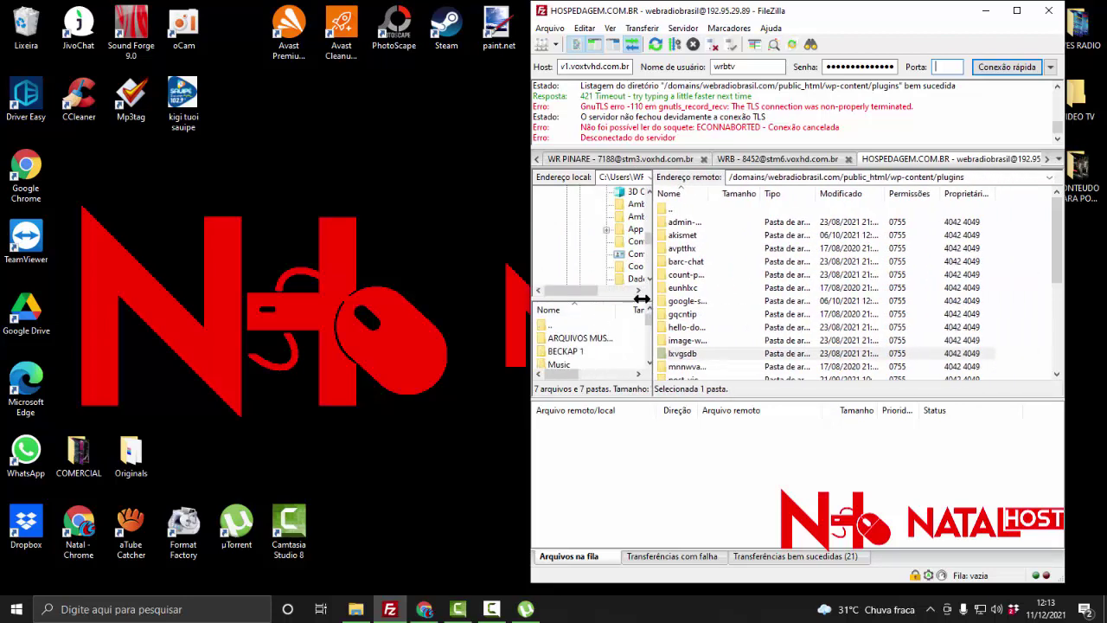
Connect to the streaming FTP server in a new connection tab and select the remote Seriados folder.
left_click(993, 71)
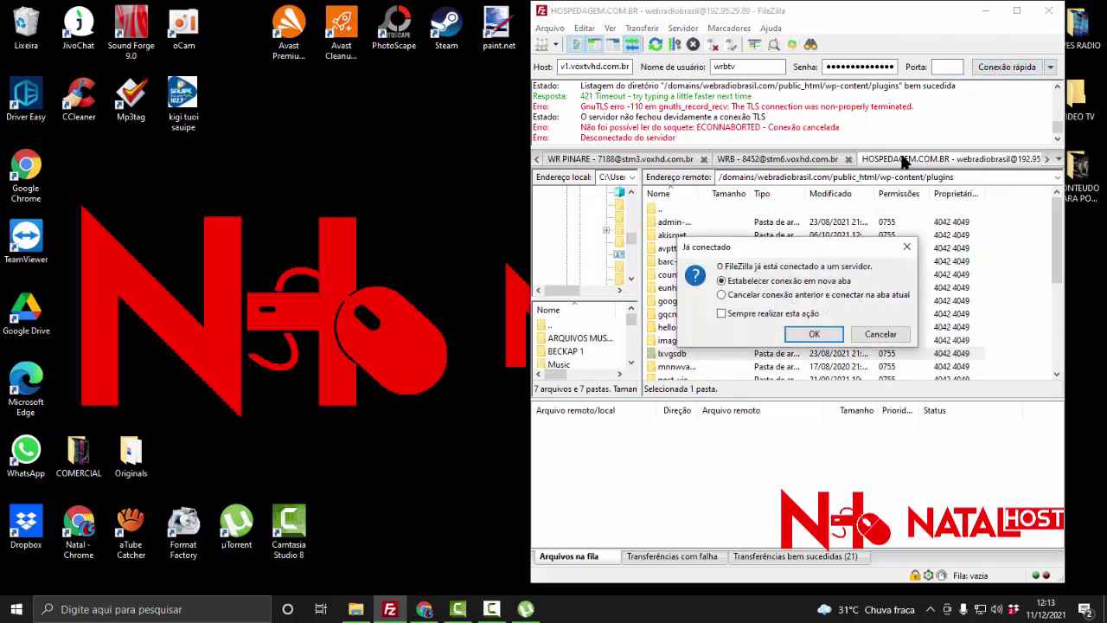
left_click(796, 335)
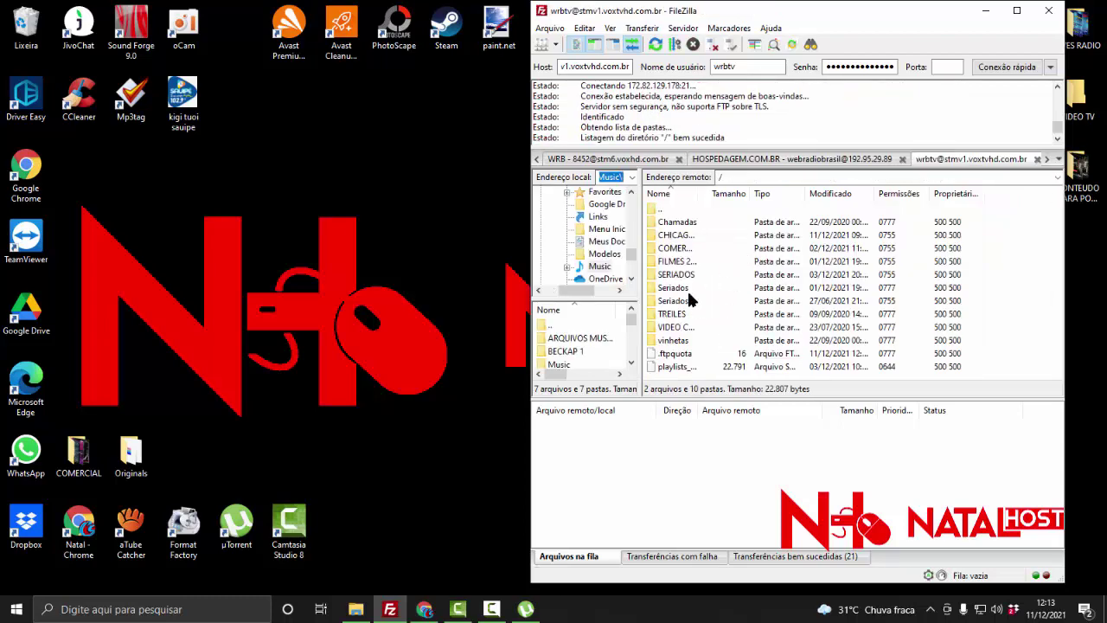
left_click(675, 288)
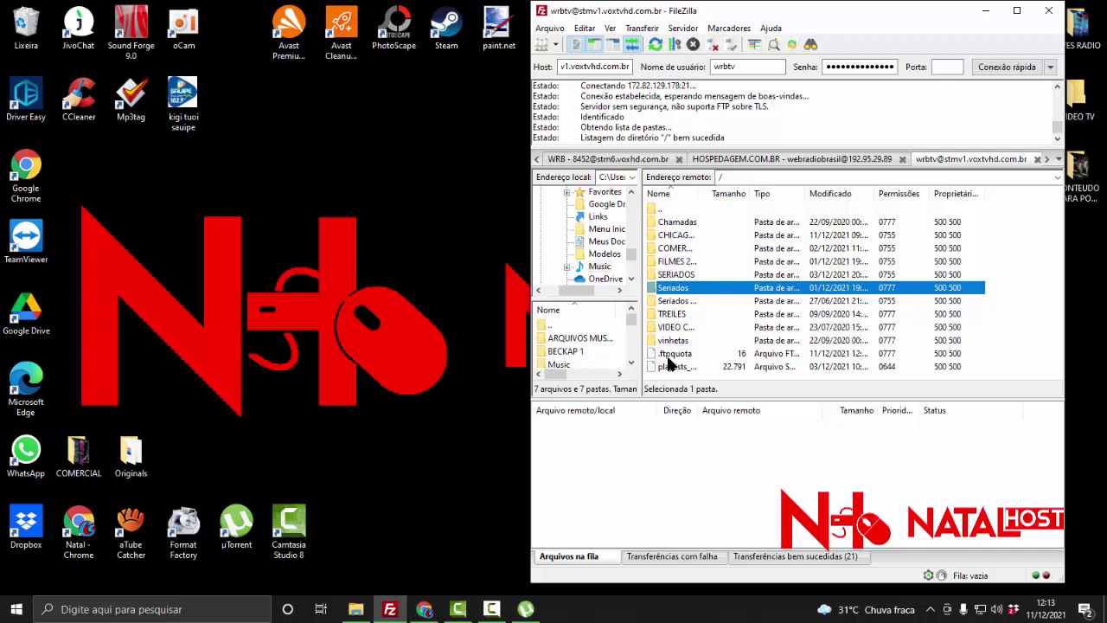
Open the Vídeos folder in File Explorer beside FileZilla and return to the remote folder list.
left_click(355, 609)
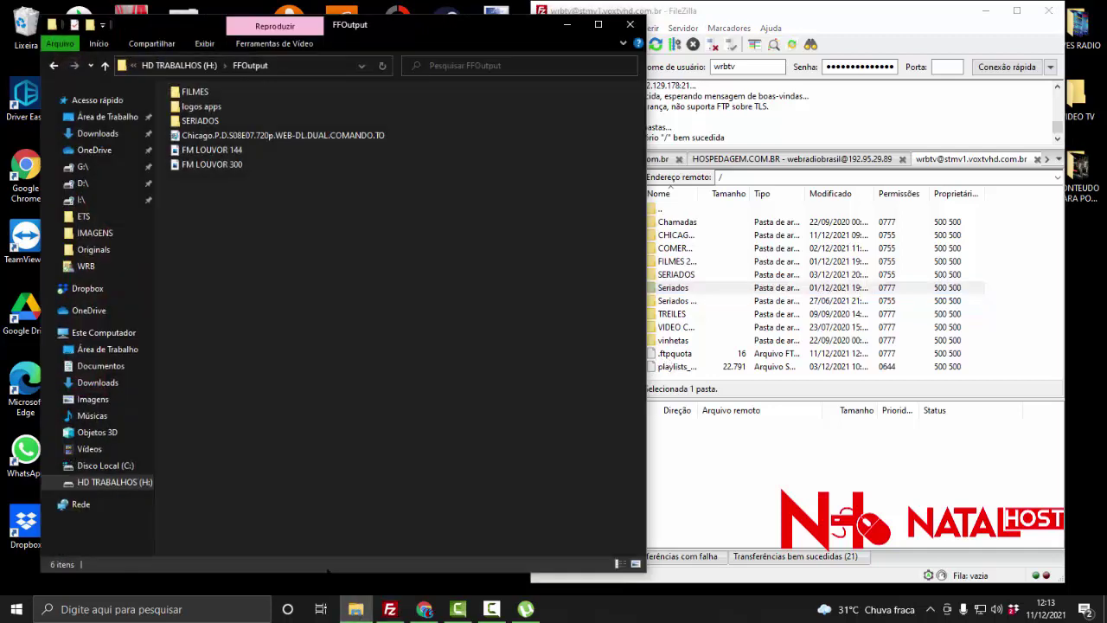
left_click(102, 453)
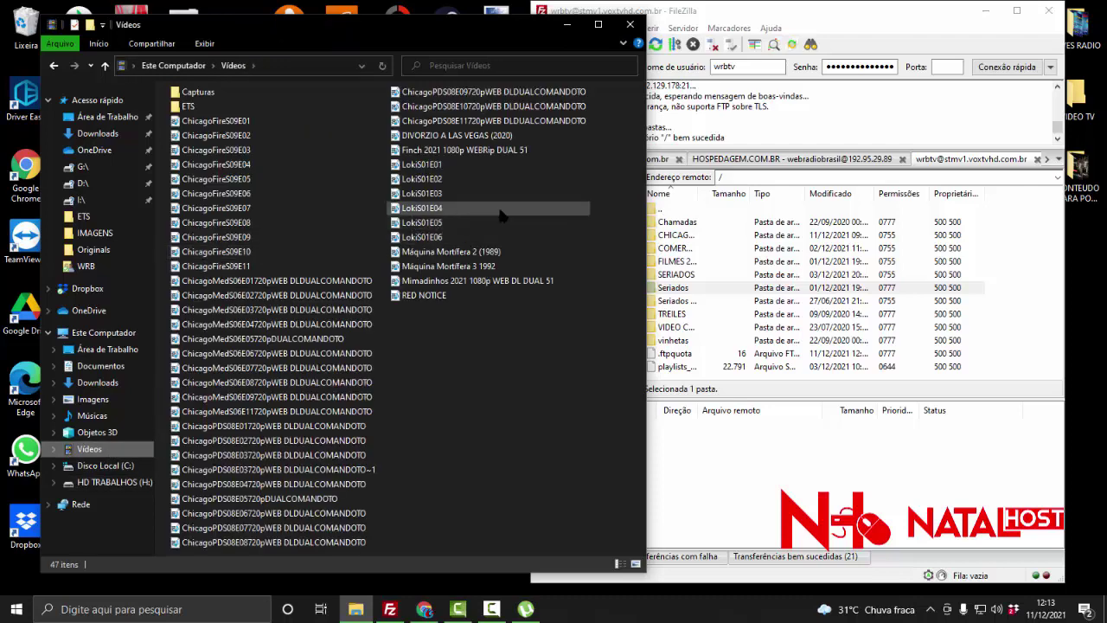
left_click(714, 303)
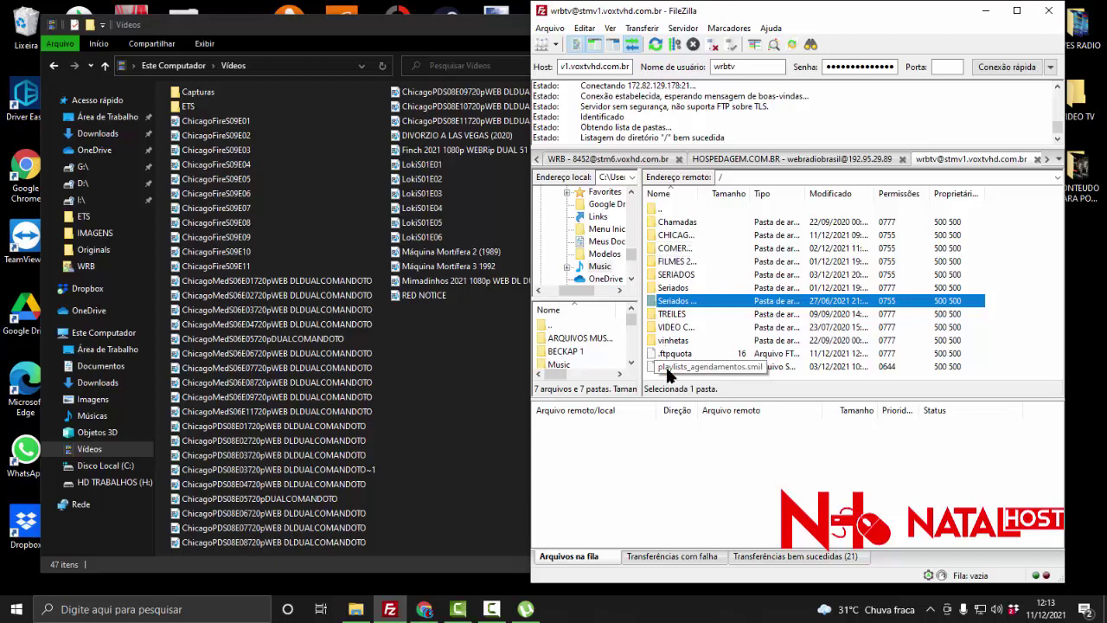
Rename the remote CHICAGO FIRE folder to SERIADOS DE CHICAGO and open it.
left_click(671, 239)
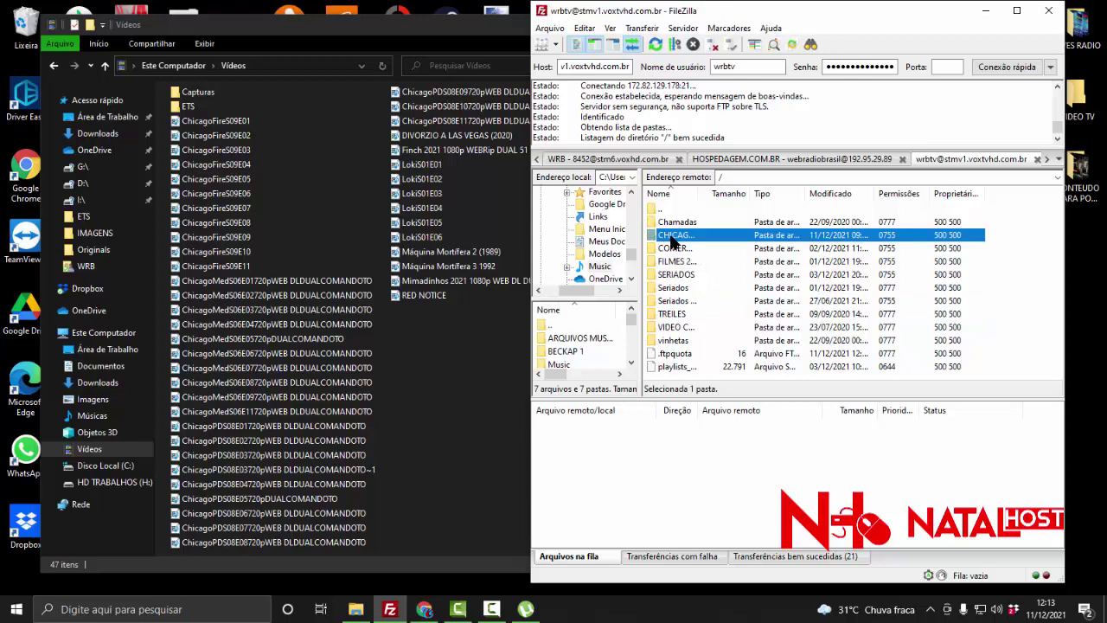
left_click(678, 242)
type("SERIADOS DE CHICAGO")
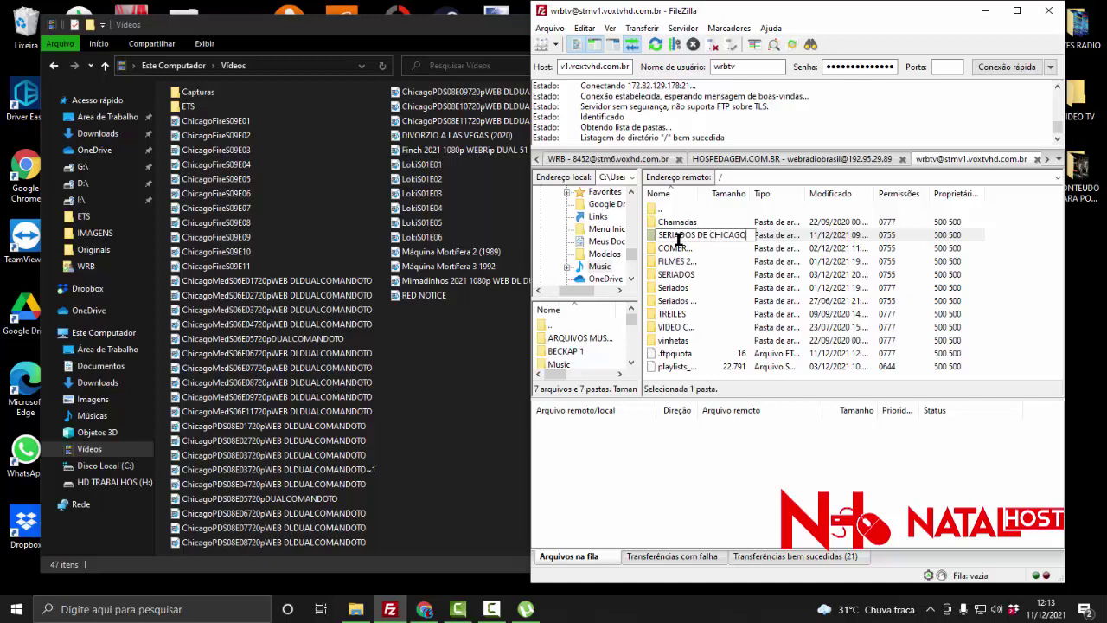
key("Return")
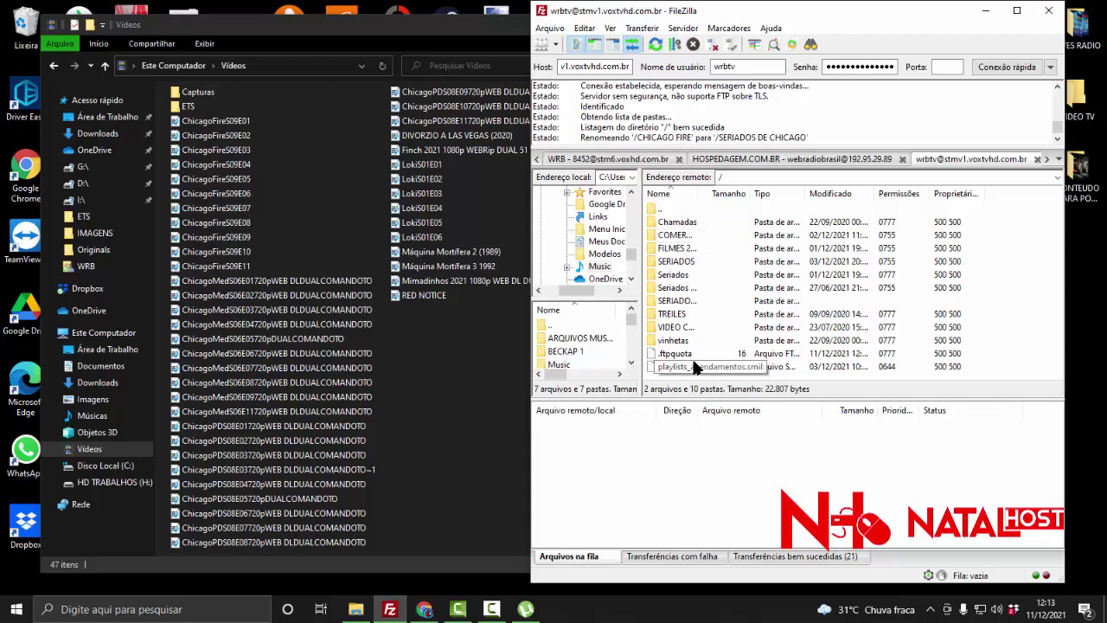
double_click(669, 300)
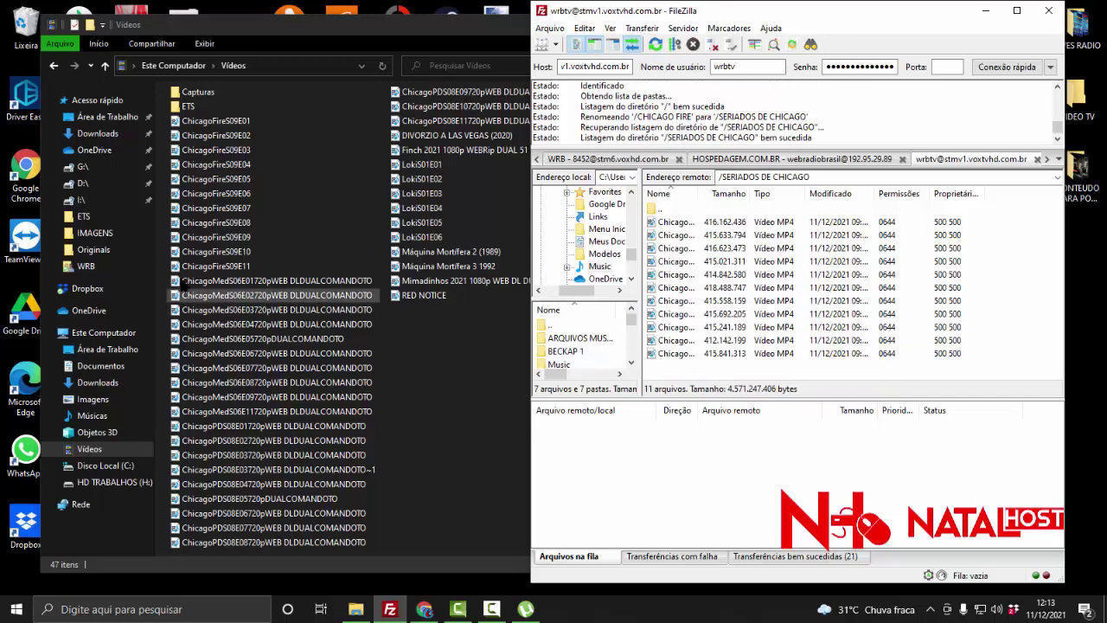
Delete the ChicagoFireS09E01 to ChicagoFireS09E11 files from the local Vídeos folder.
left_click_drag(275, 273, 247, 118)
key("Delete")
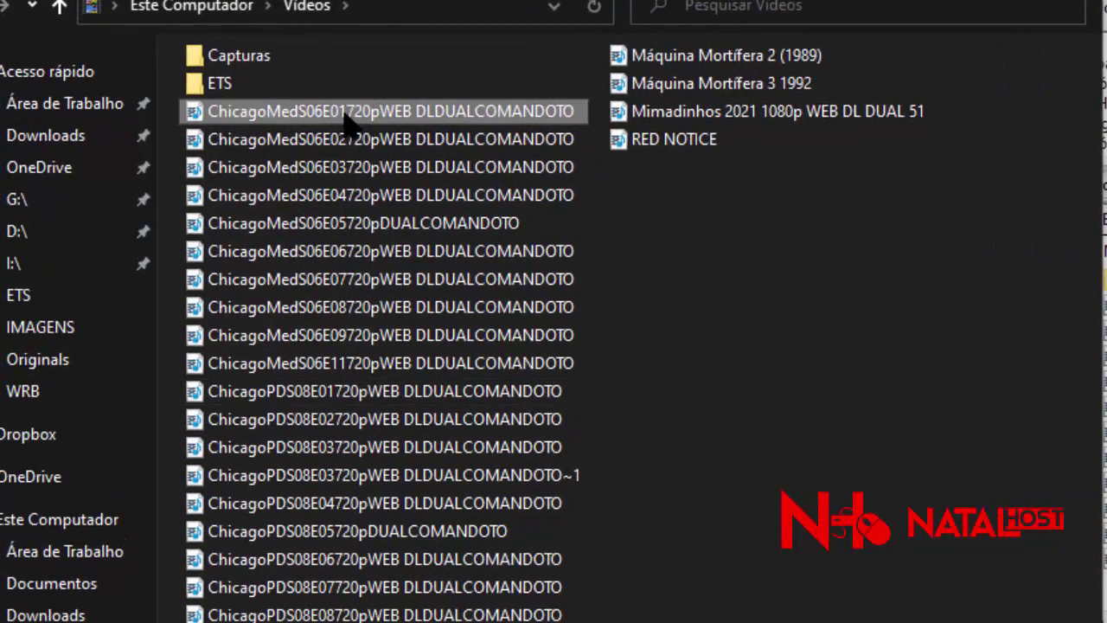
Rename the first two Chicago Med episode files in Vídeos as ChicagoMedS06E01 and ChicagoMedS06E02.
left_click(345, 117)
left_click(345, 116)
left_click_drag(340, 111, 568, 112)
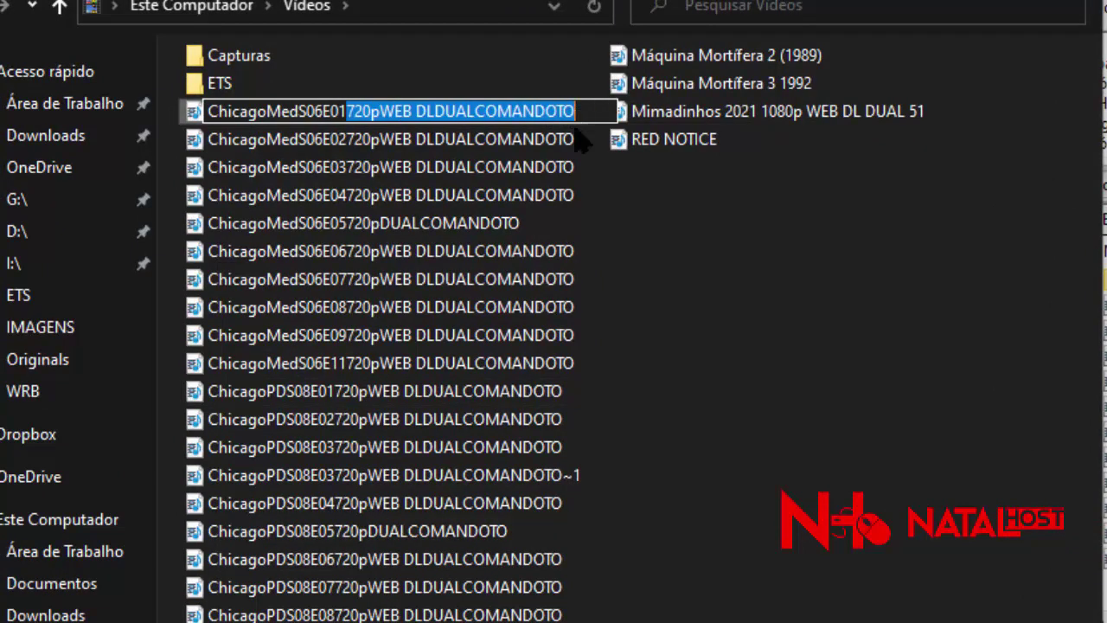
key("Delete")
left_click(380, 148)
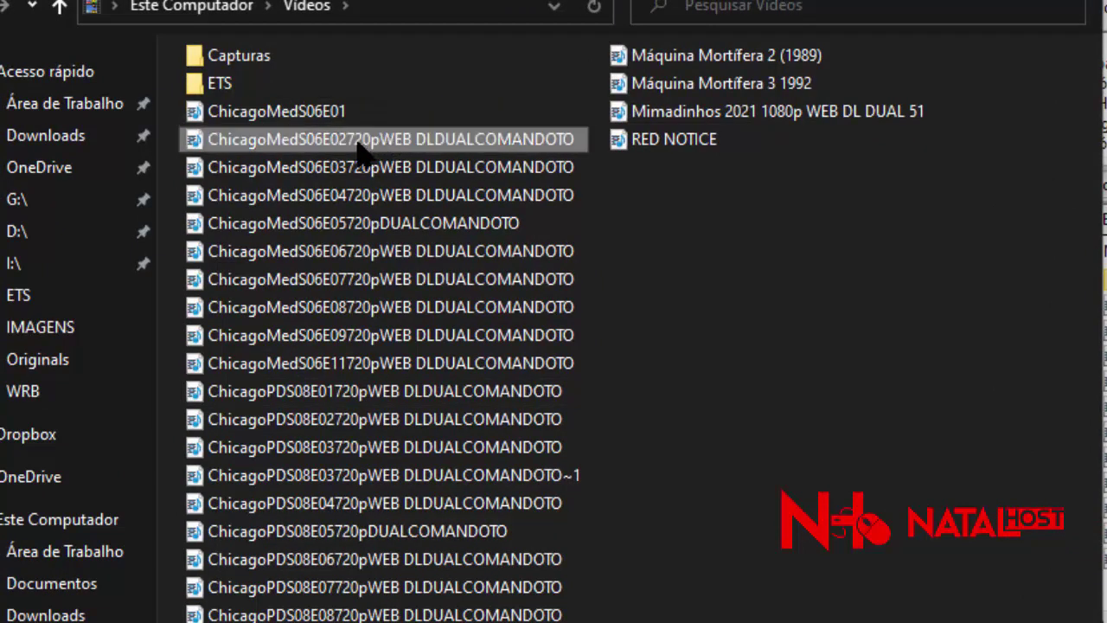
left_click(344, 146)
left_click_drag(346, 140, 605, 141)
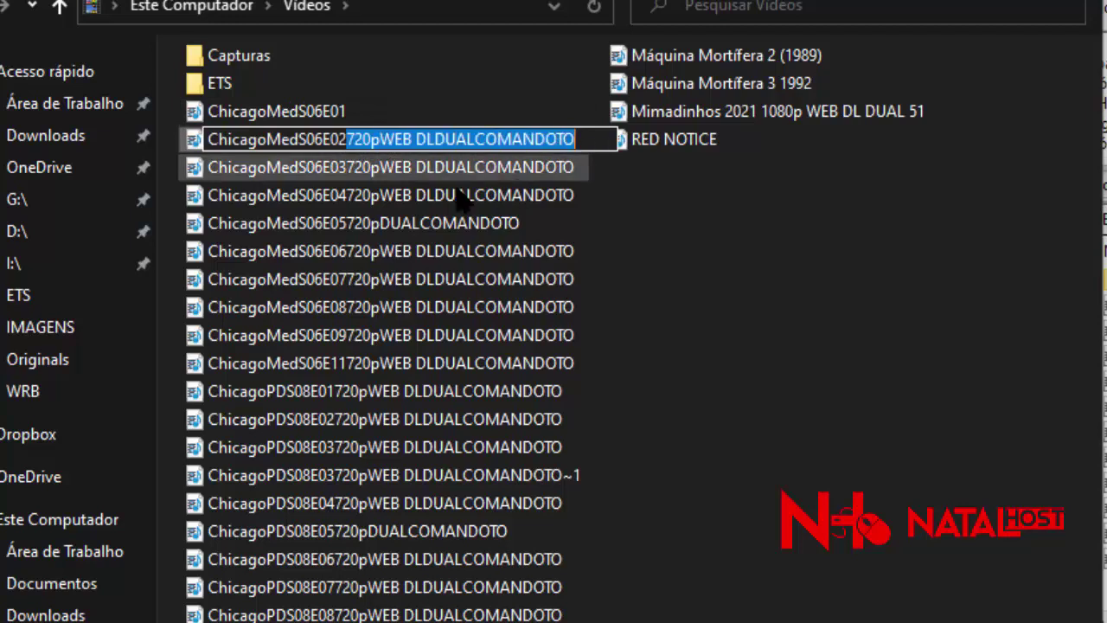
key("Delete")
Shorten the names of the third and fourth Chicago Med episode files to ChicagoMedS06E03 and ChicagoMedS06E04.
left_click(363, 174)
left_click(351, 173)
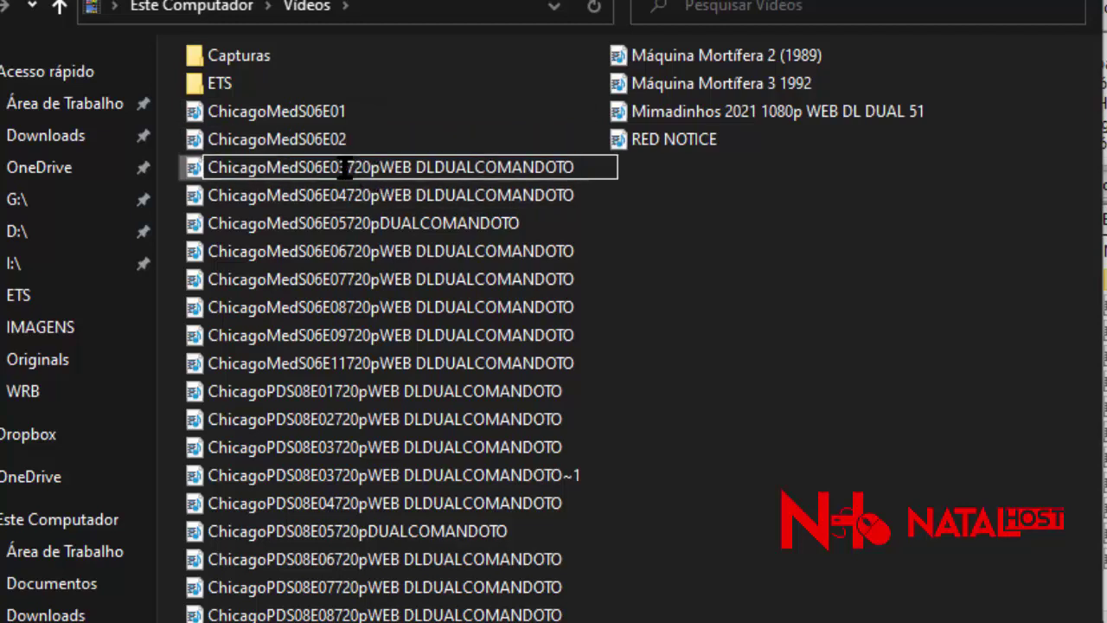
left_click_drag(346, 169, 605, 197)
key("Delete")
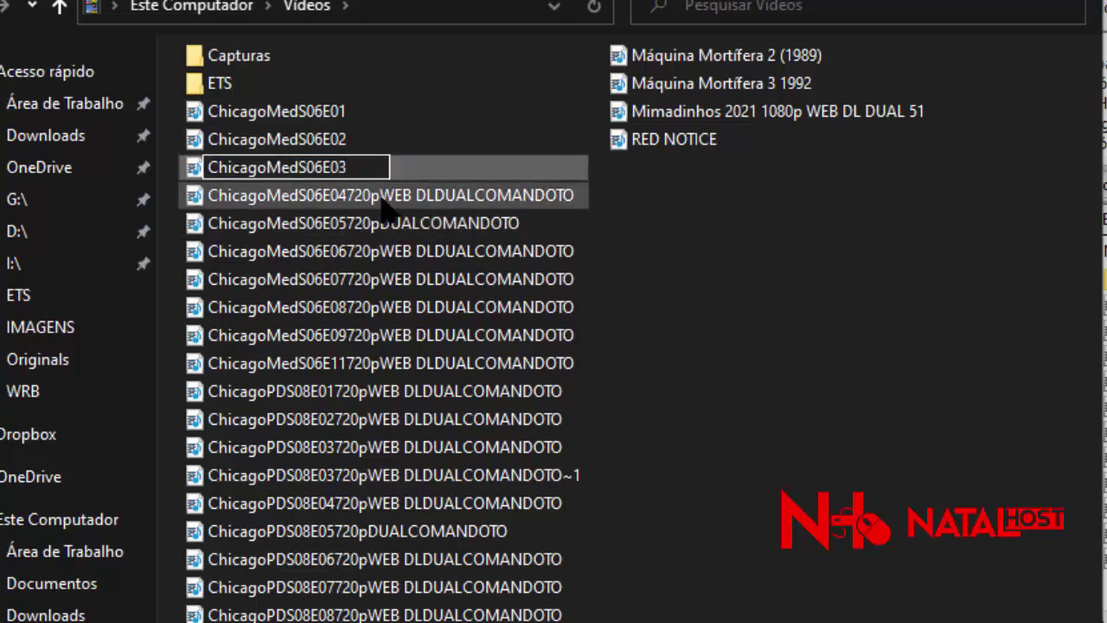
left_click(353, 202)
left_click(353, 203)
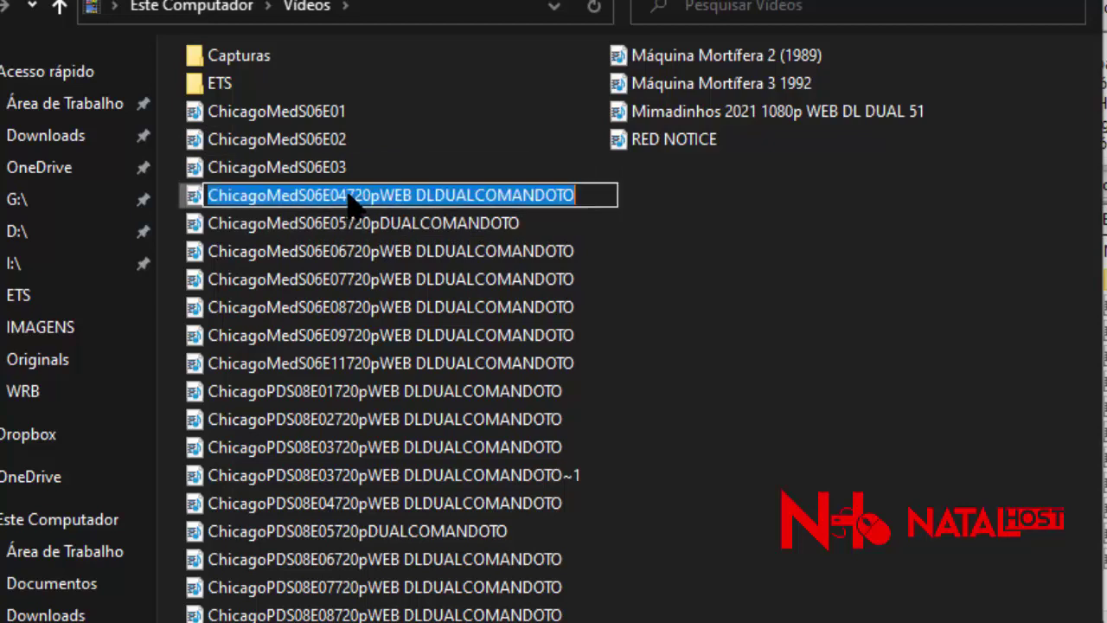
left_click_drag(346, 195, 613, 207)
key("Delete")
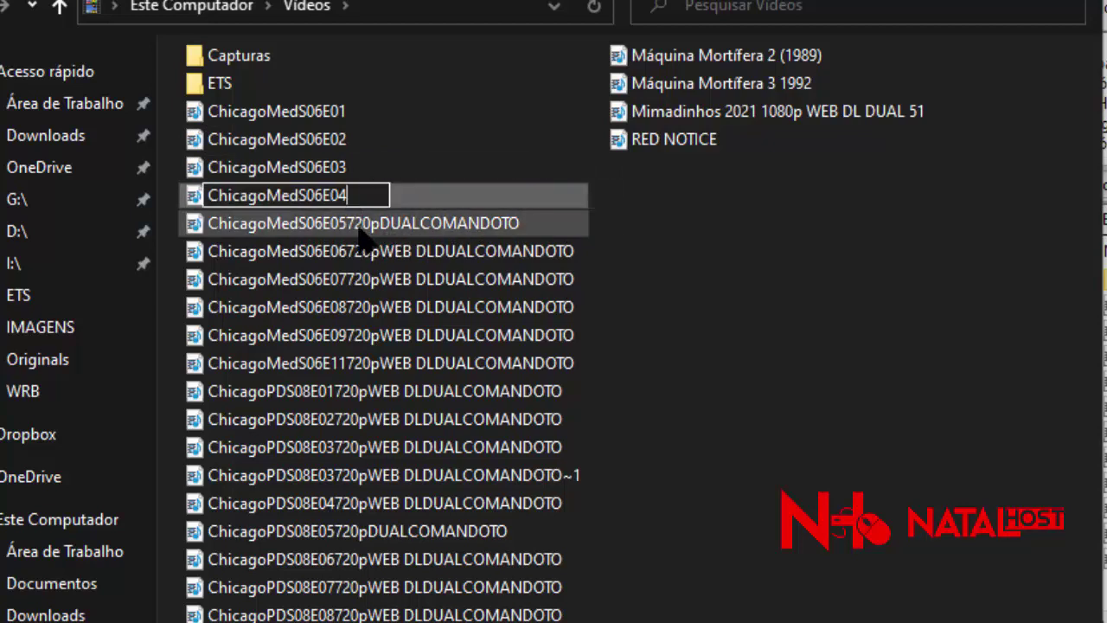
Strip the 720p release suffix from the next two Chicago Med files, naming them ChicagoMedS06E05 and ChicagoMedS06E06.
left_click(354, 229)
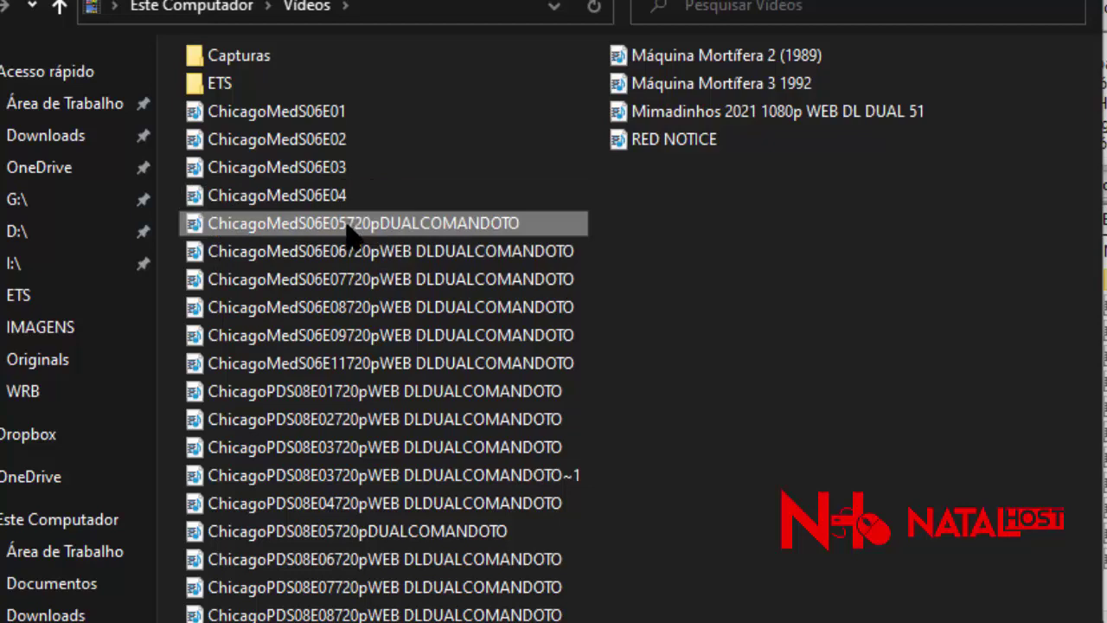
left_click(348, 227)
left_click_drag(346, 223, 544, 224)
key("Delete")
left_click(391, 260)
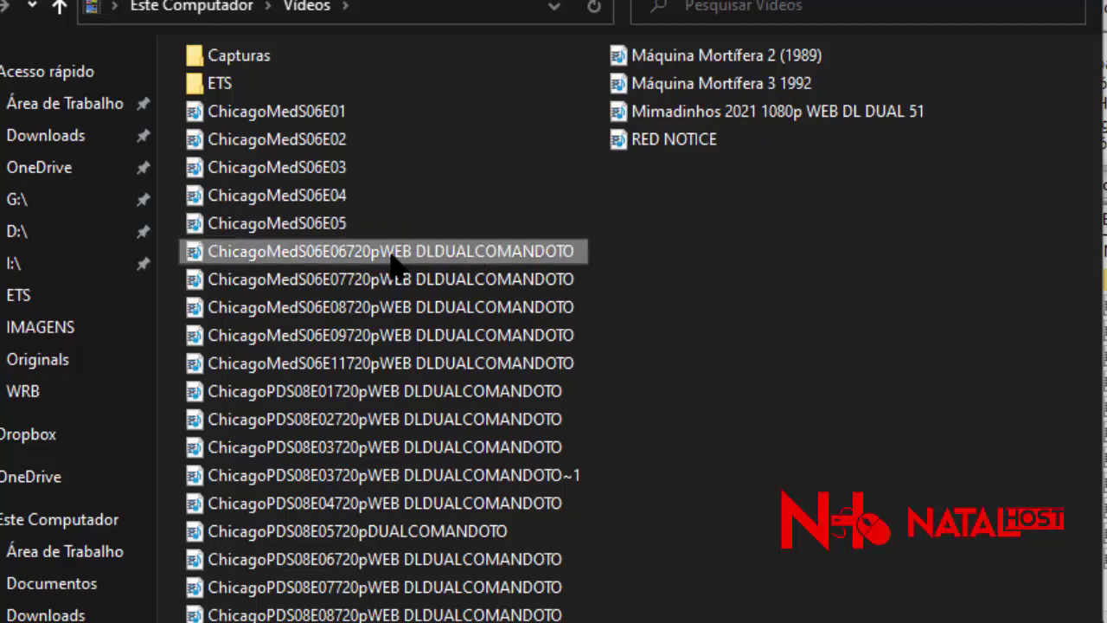
left_click(347, 256)
left_click_drag(346, 251, 594, 251)
key("Delete")
Rename the Chicago Med episode 7 and 8 files as ChicagoMedS06E07 and ChicagoMedS06E08.
left_click(347, 286)
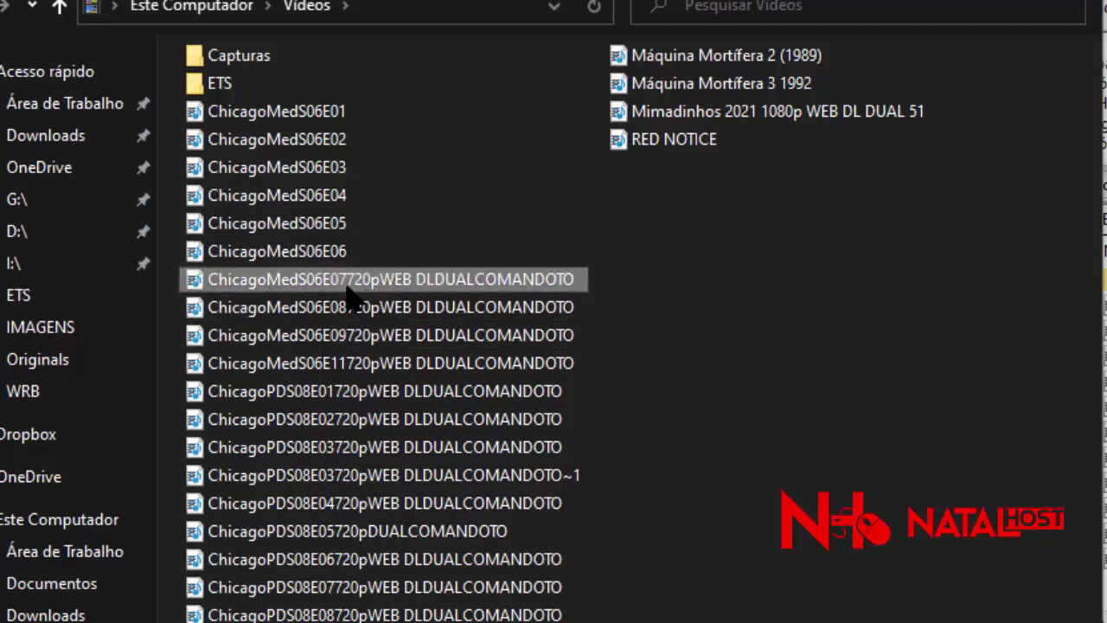
left_click(349, 286)
left_click_drag(347, 279, 612, 277)
key("Delete")
left_click(383, 315)
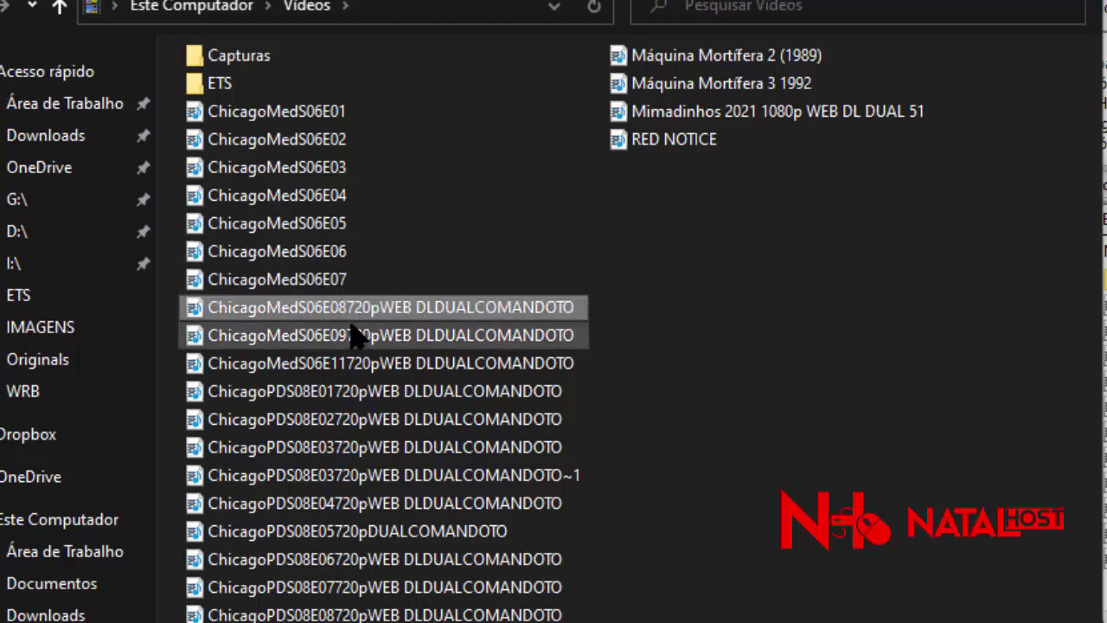
left_click(354, 309)
left_click(354, 309)
left_click_drag(356, 309, 605, 309)
key("Delete")
Rename the last two Chicago Med episode files as ChicagoMedS06E09 and ChicagoMedS06E11.
left_click(373, 344)
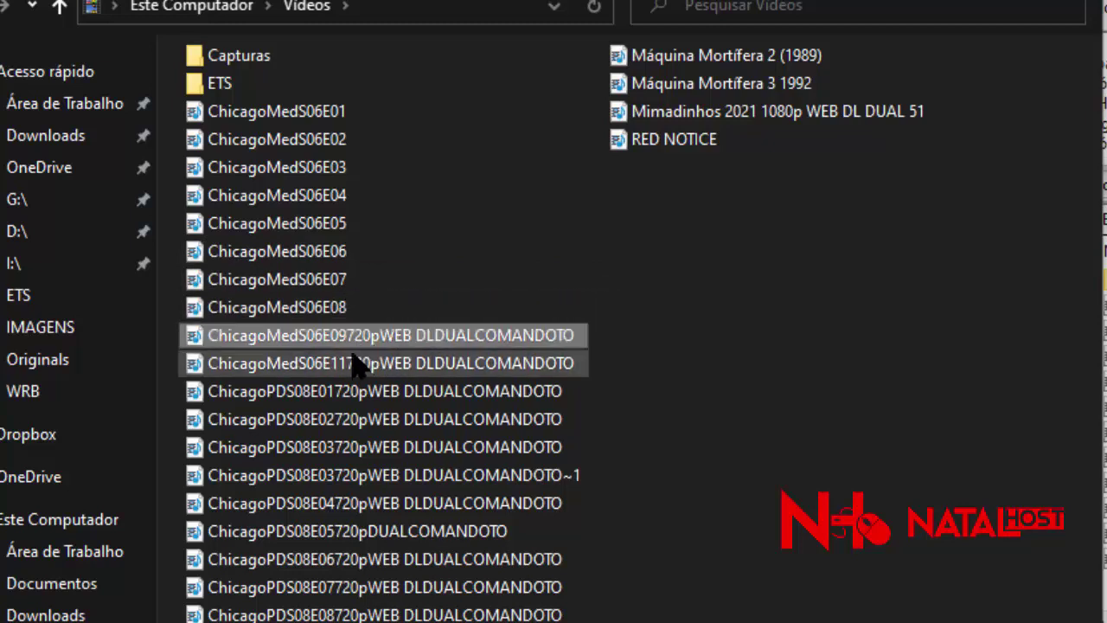
left_click(348, 335)
left_click_drag(347, 334, 597, 327)
key("Delete")
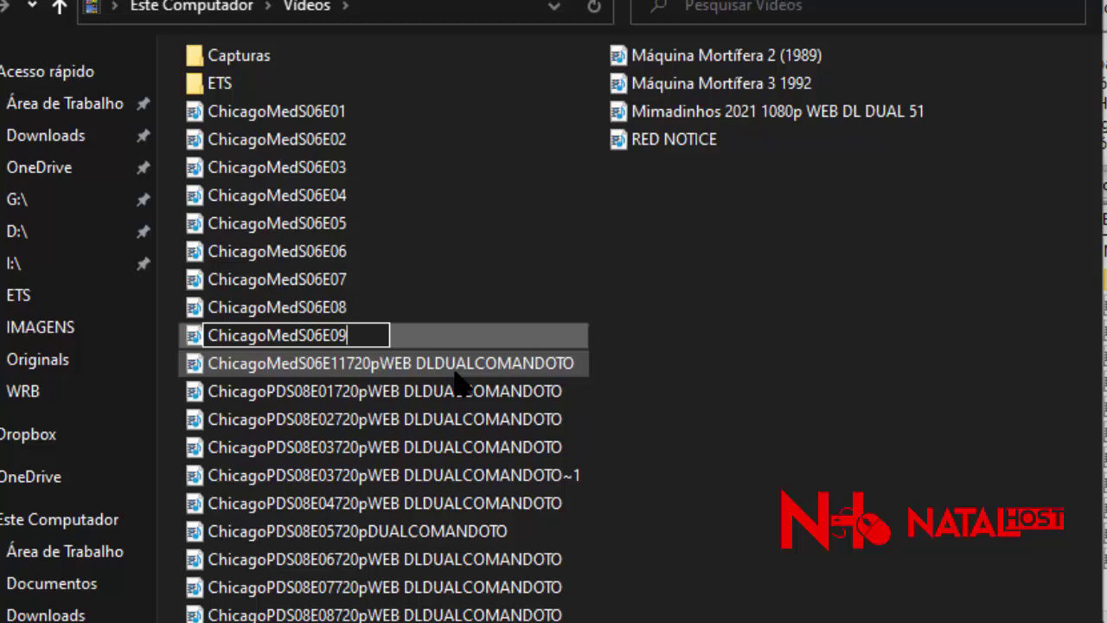
left_click(371, 365)
left_click(350, 364)
left_click_drag(347, 363, 584, 357)
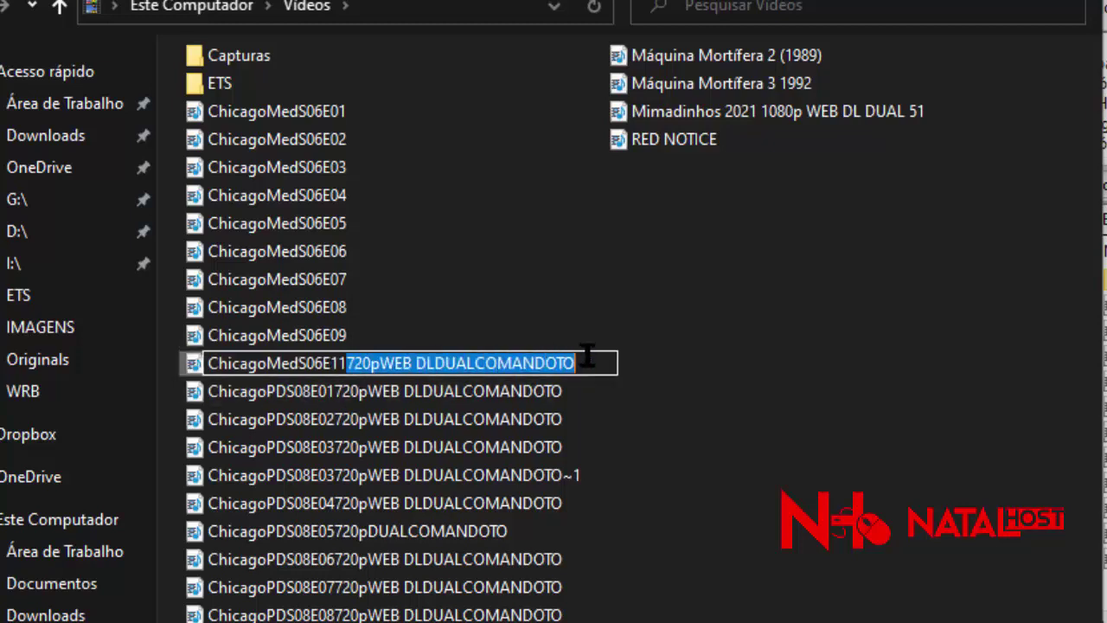
key("Delete")
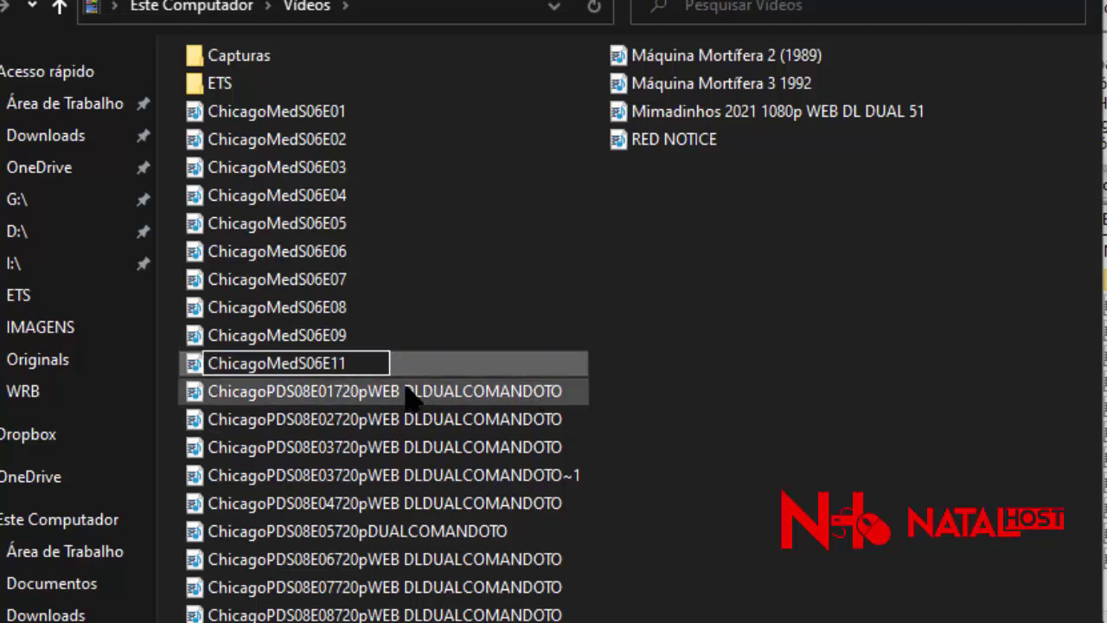
key("Return")
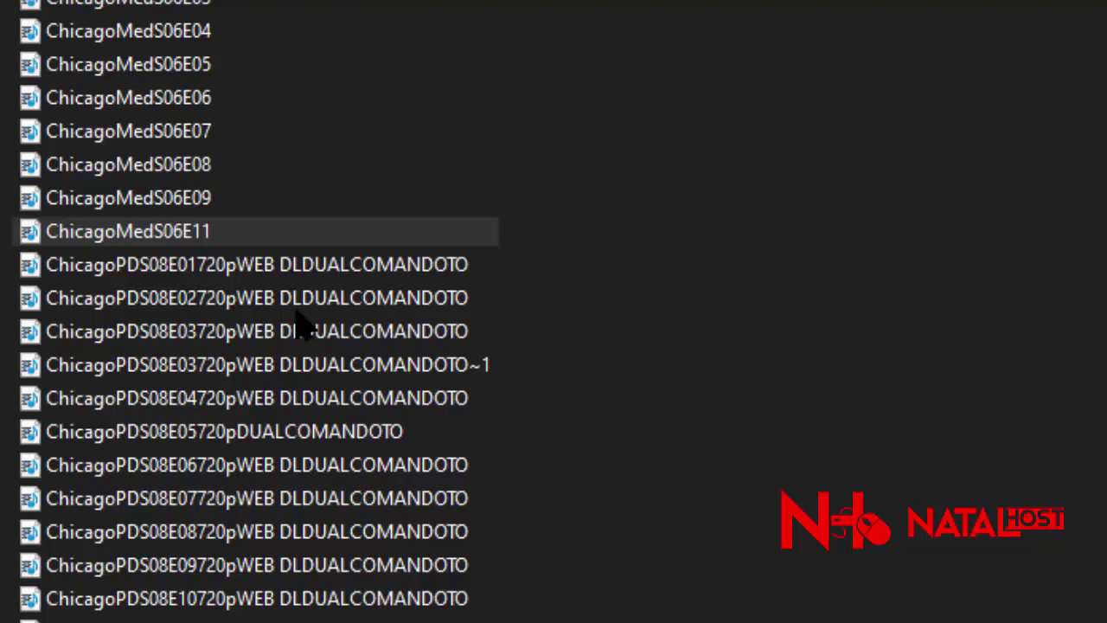
Rename the first two Chicago PD episode files as ChicagoPDS08E01 and ChicagoPDS08E02.
left_click(238, 269)
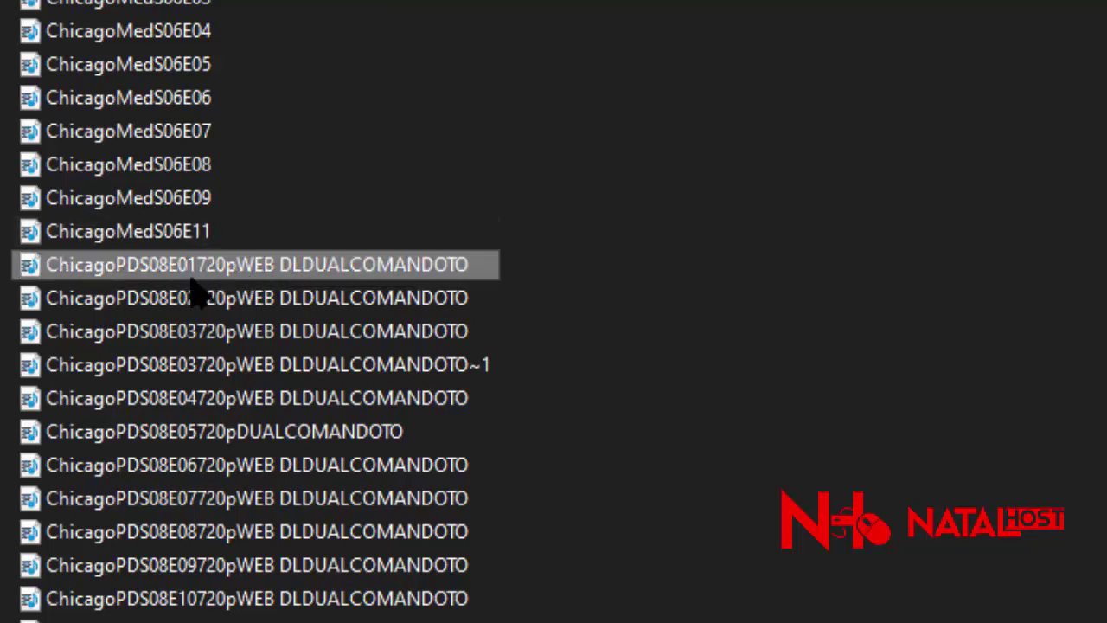
left_click(192, 264)
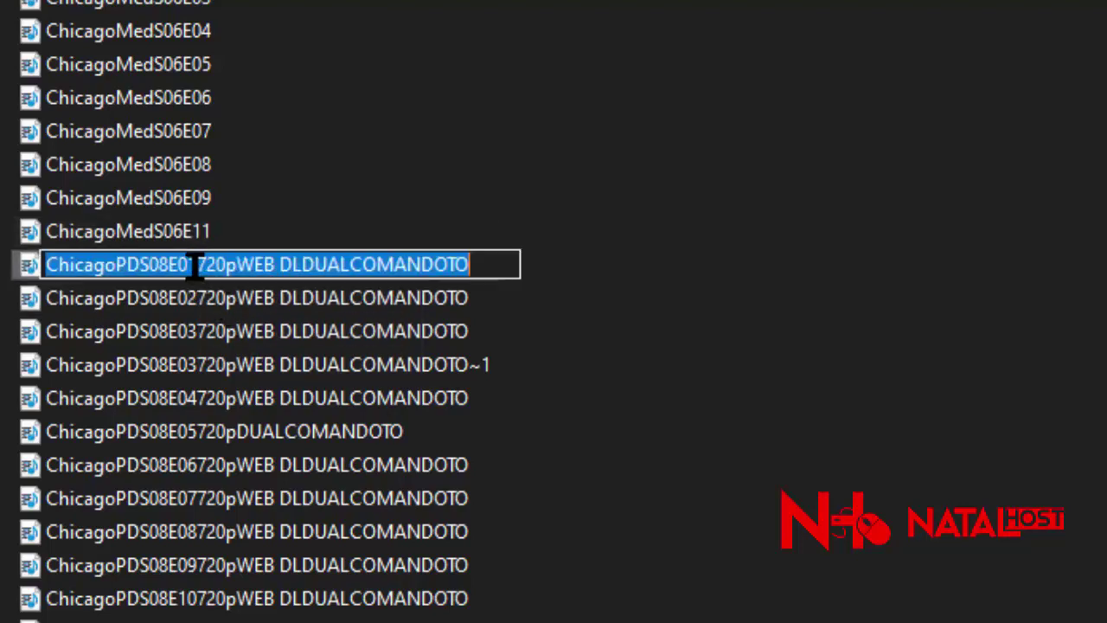
left_click_drag(198, 264, 533, 287)
key("BackSpace")
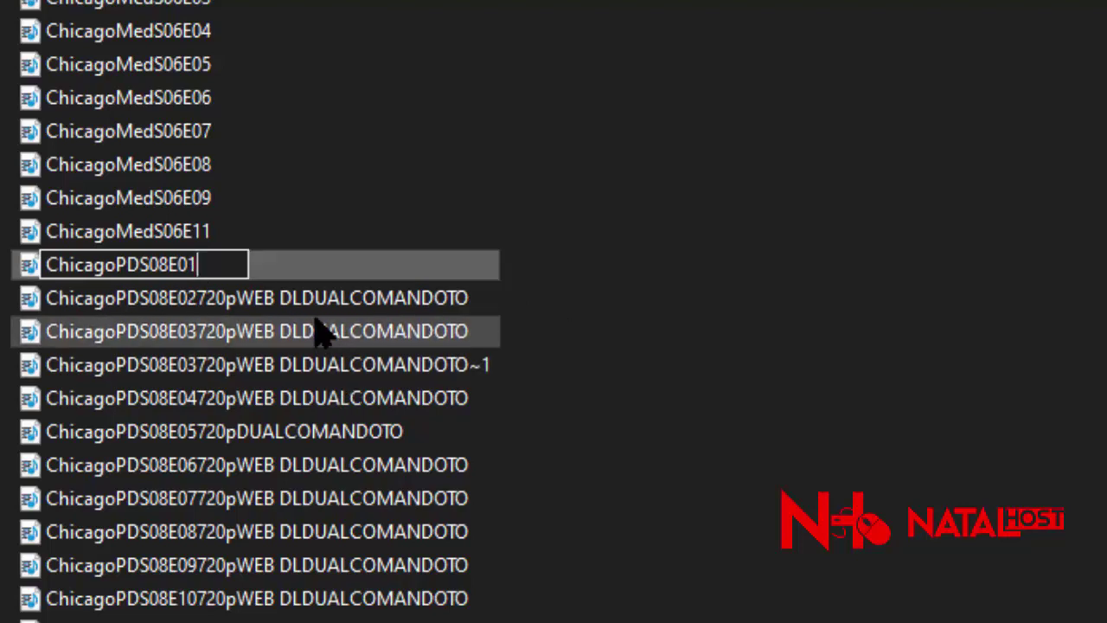
left_click(294, 303)
left_click(221, 300)
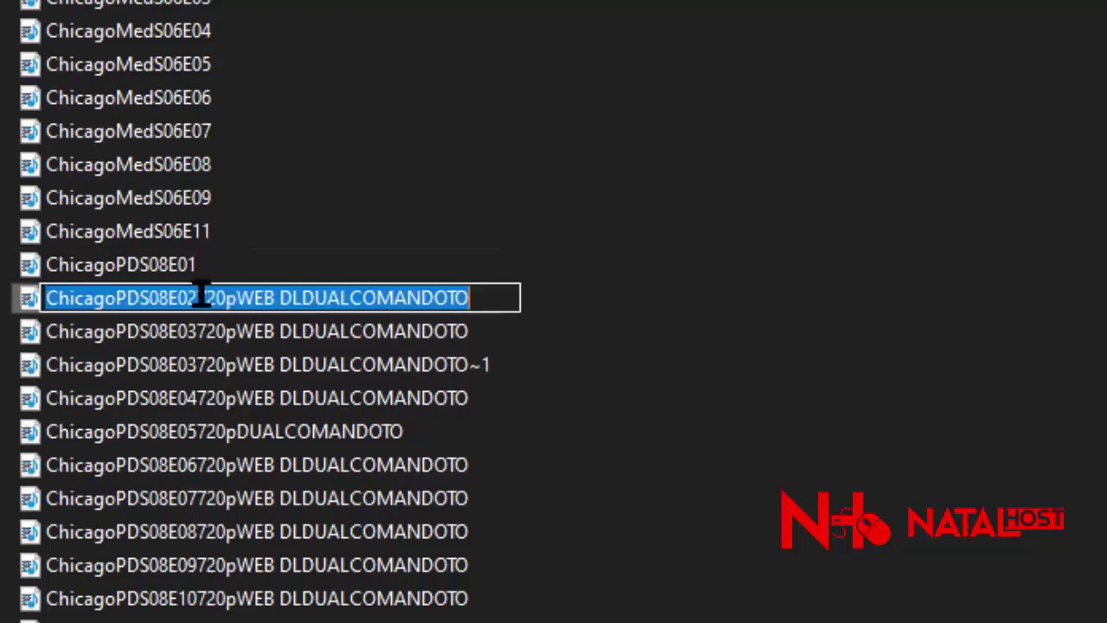
left_click_drag(198, 298, 507, 314)
key("BackSpace")
Remove the release suffix from the third Chicago PD episode file, naming it ChicagoPDS08E03.
left_click(249, 339)
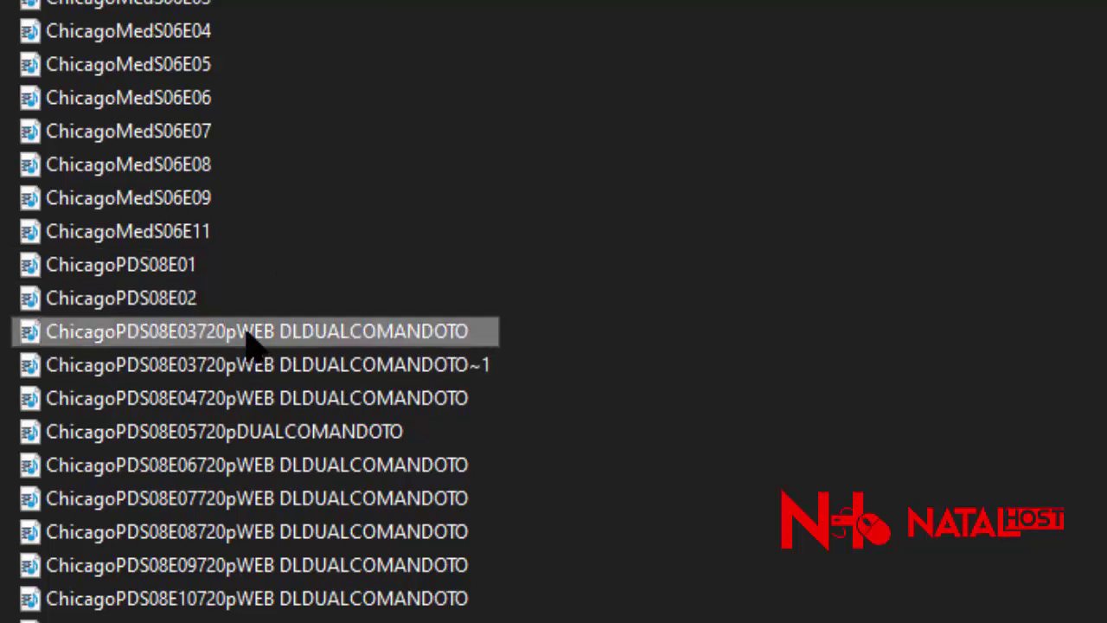
left_click(204, 339)
left_click(198, 332)
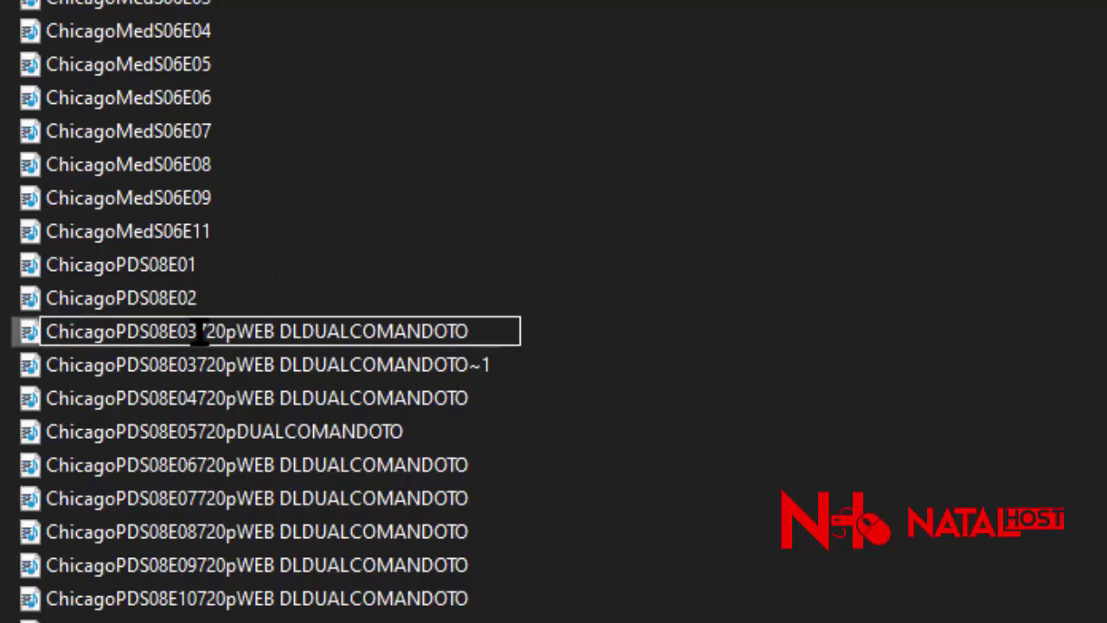
left_click_drag(198, 332, 522, 337)
key("BackSpace")
Try to rename the duplicate Chicago PD episode 3 file ending in ~1 as ChicagoPDS08E03.
left_click(285, 381)
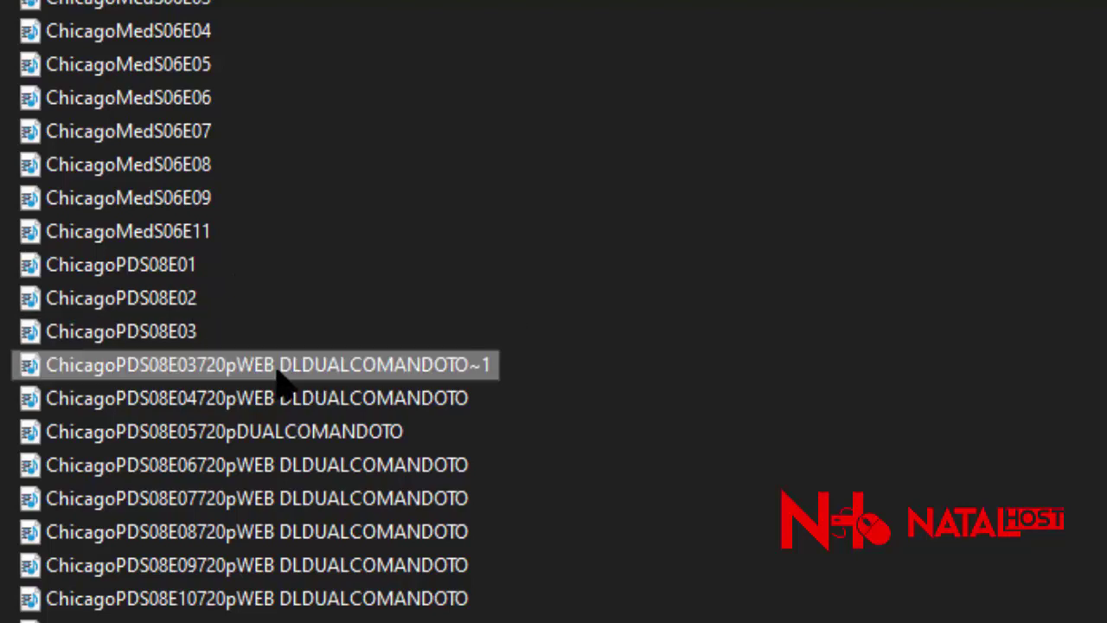
left_click(199, 364)
left_click(204, 367)
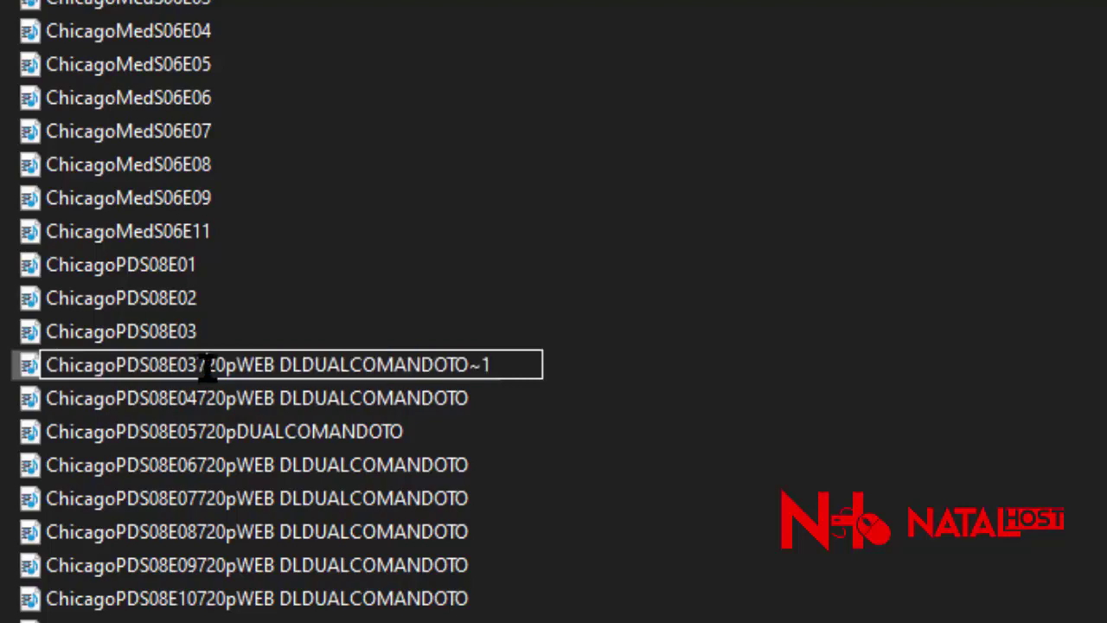
left_click_drag(204, 367, 538, 374)
key("BackSpace")
key("BackSpace")
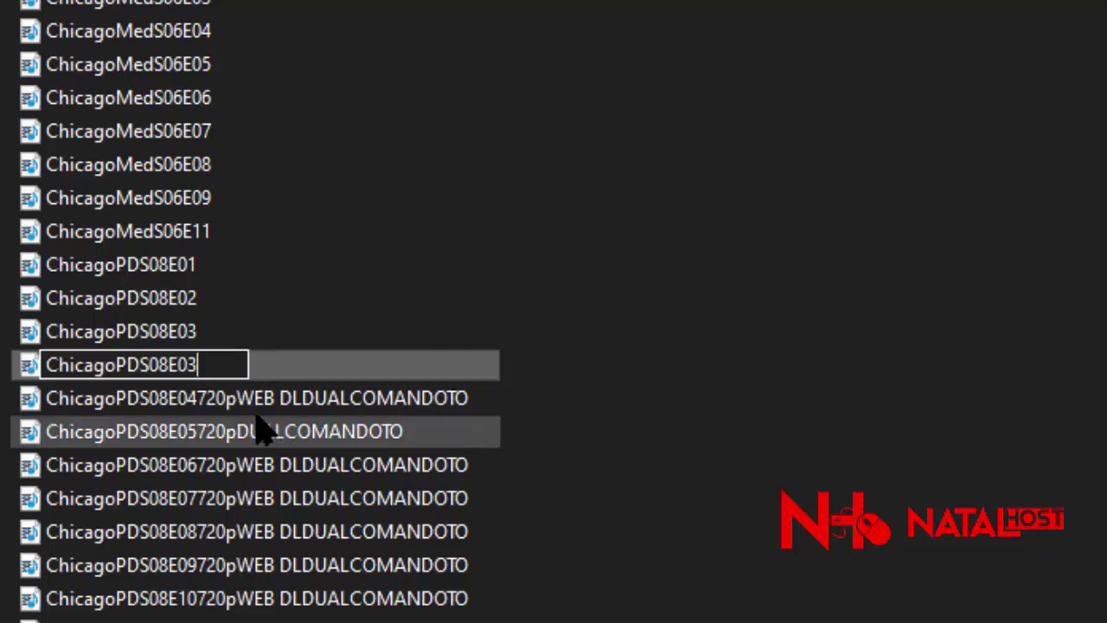
key("Return")
left_click(589, 471)
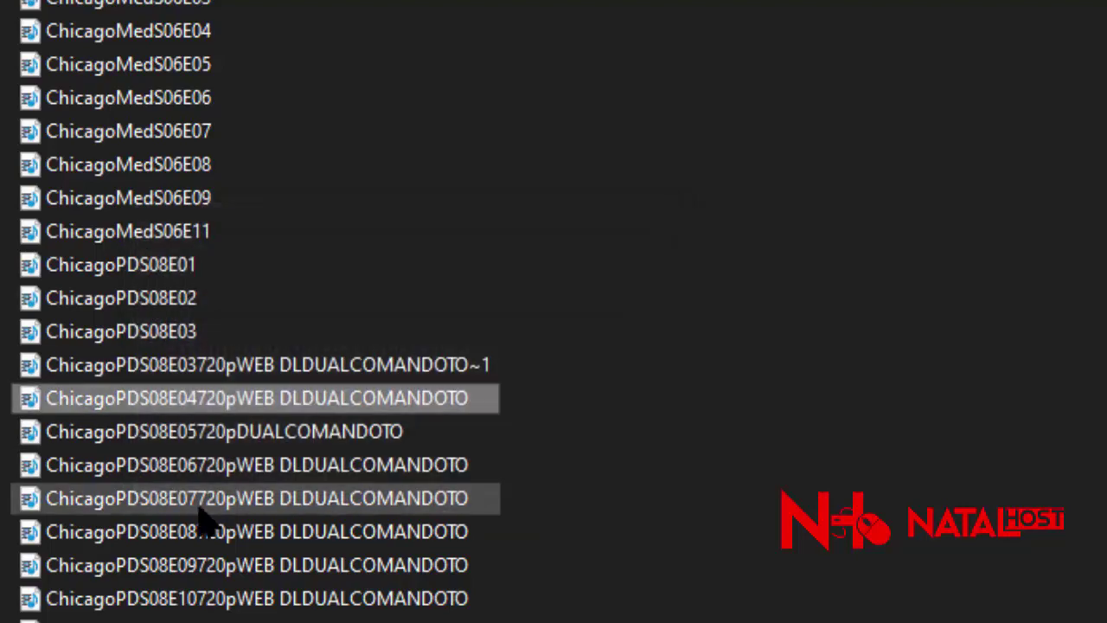
Delete the duplicate Chicago PD episode 3 file whose name ends in ~1.
left_click(249, 364)
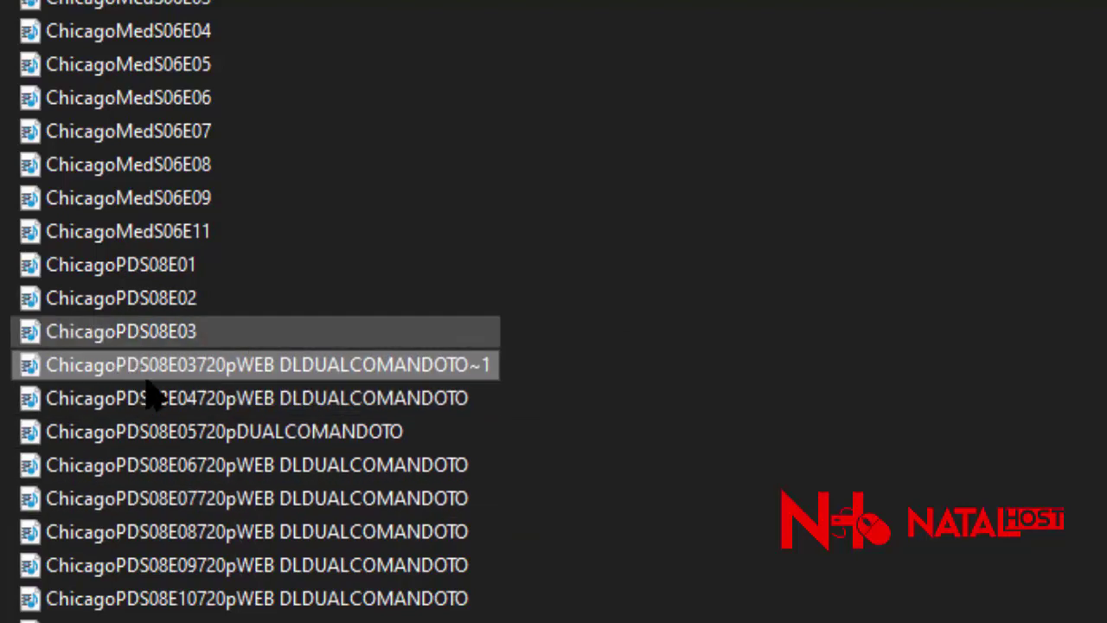
key("Delete")
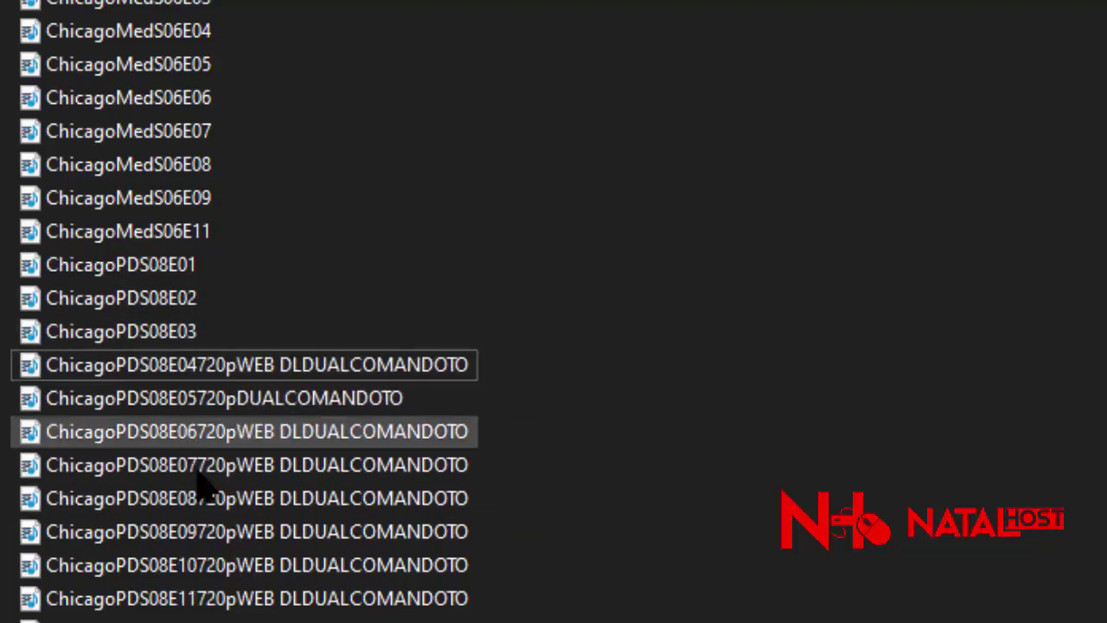
Rename the Chicago PD episode 4 and 5 files as ChicagoPDS08E04 and ChicagoPDS08E05.
left_click(197, 366)
left_click_drag(199, 365, 445, 415)
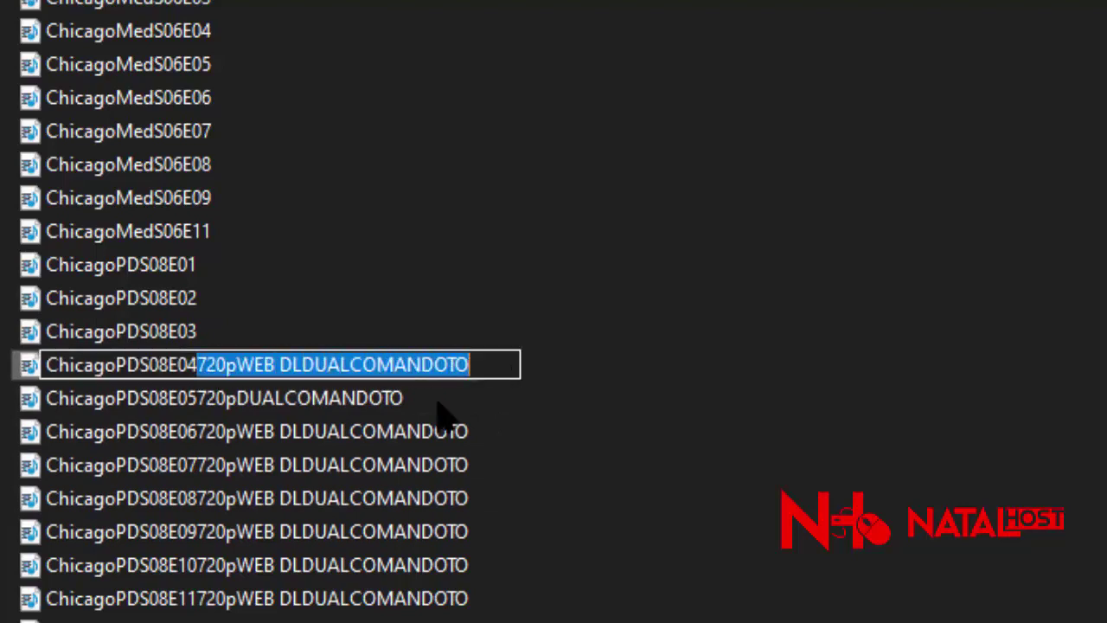
key("BackSpace")
left_click(259, 406)
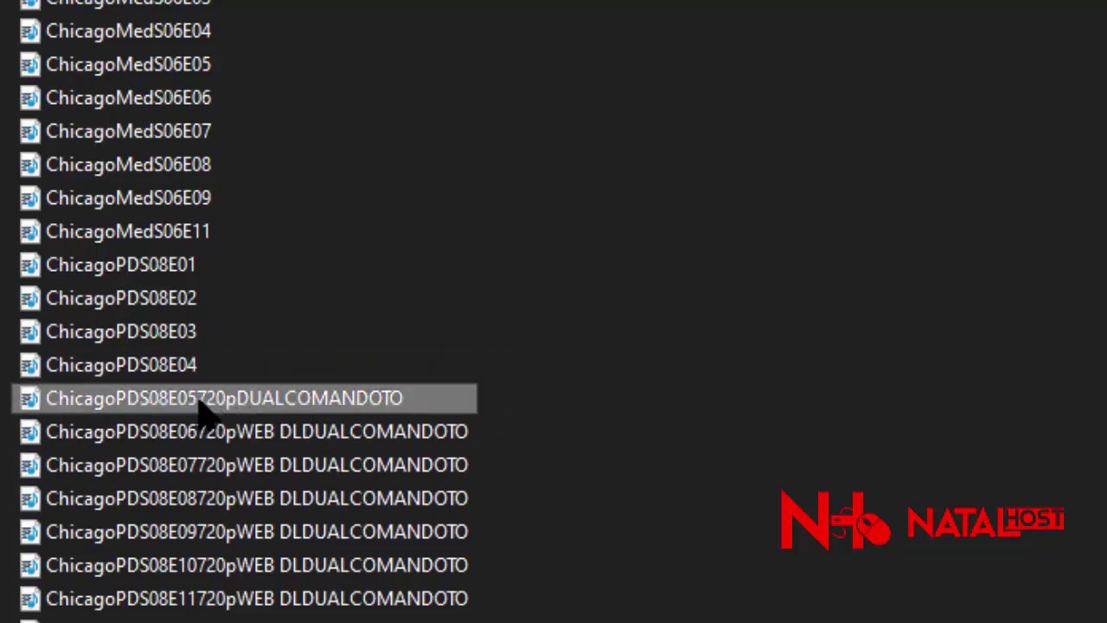
left_click(199, 400)
left_click_drag(199, 400, 432, 403)
key("BackSpace")
Shorten the names of the next two Chicago PD episode files to ChicagoPDS08E06 and ChicagoPDS08E07.
left_click(216, 441)
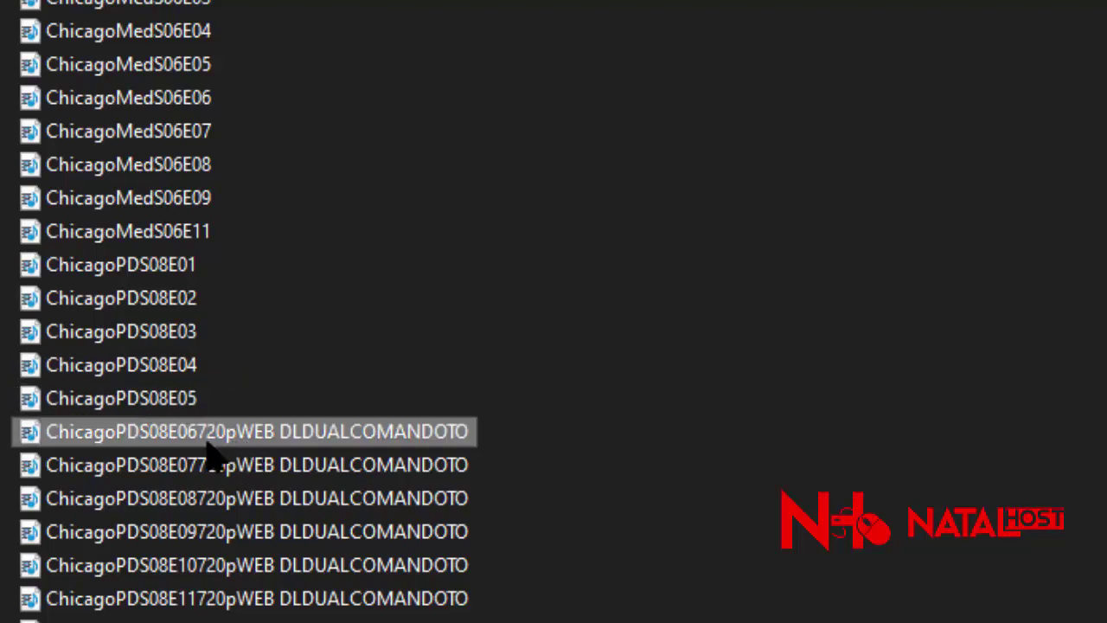
left_click(204, 432)
left_click_drag(198, 431, 424, 459)
key("BackSpace")
left_click(231, 478)
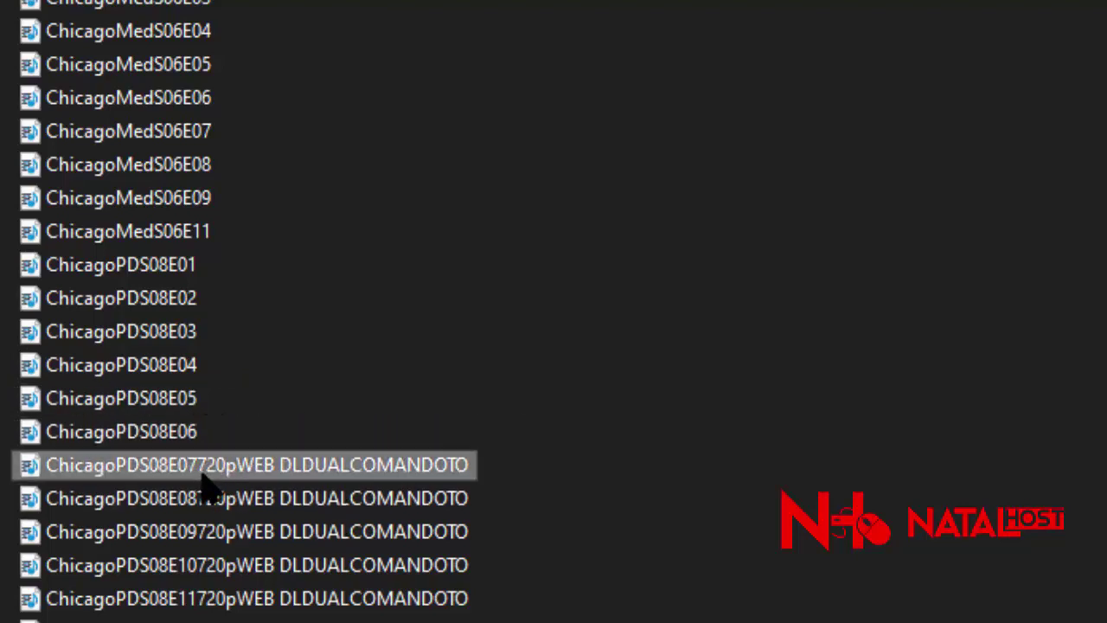
left_click(199, 463)
left_click_drag(198, 463, 558, 486)
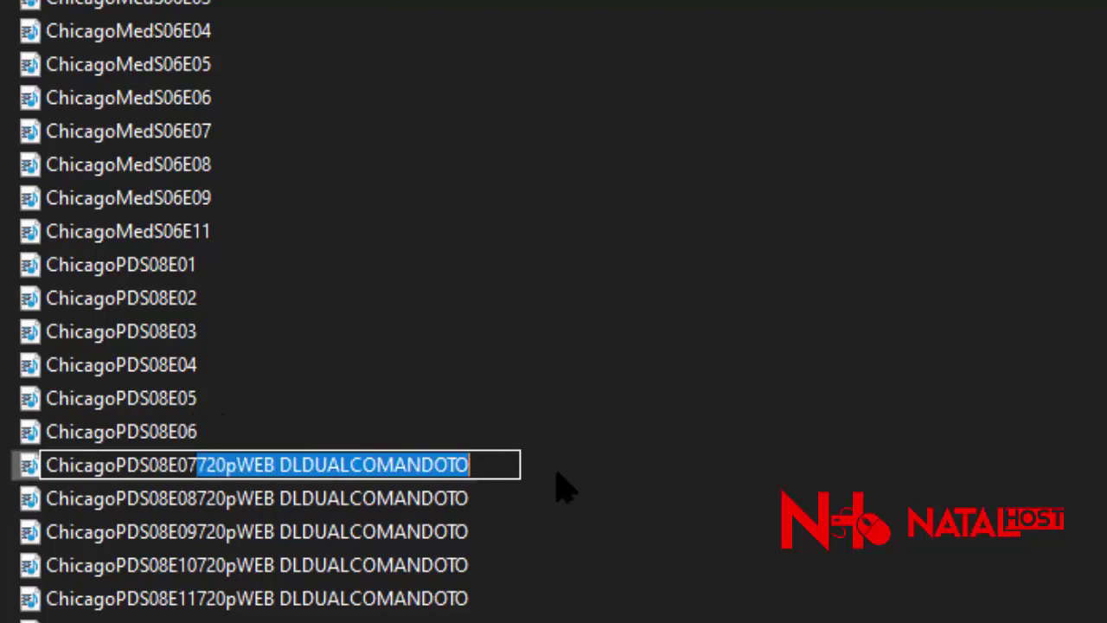
key("BackSpace")
Remove the release suffix from the Chicago PD episode 8 file, naming it ChicagoPDS08E08.
left_click(216, 510)
left_click(201, 498)
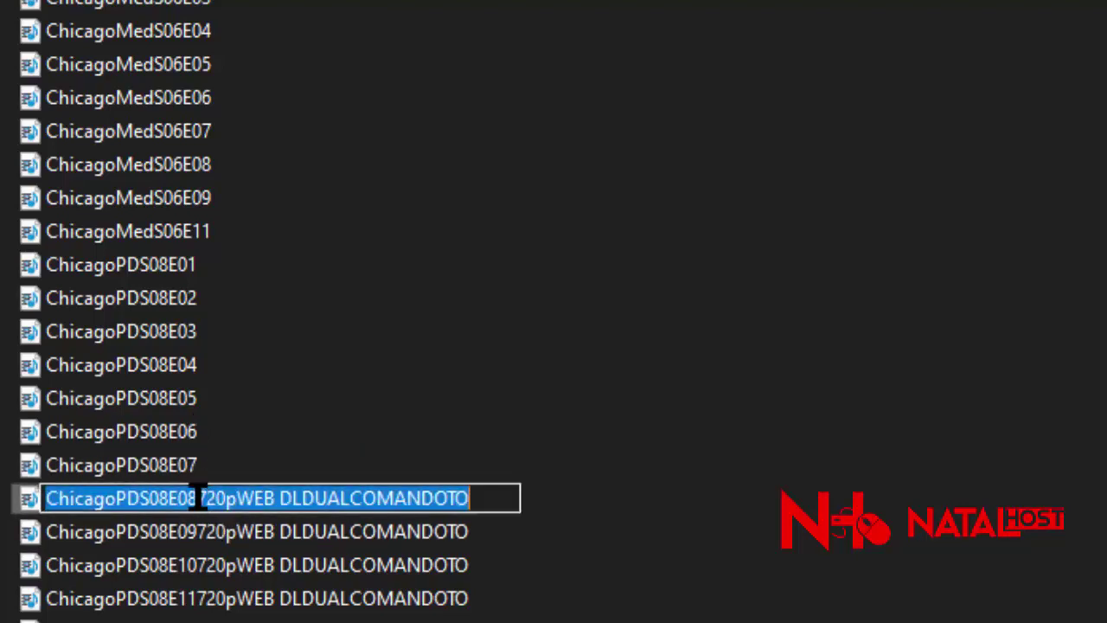
left_click_drag(201, 498, 358, 544)
key("BackSpace")
left_click(290, 541)
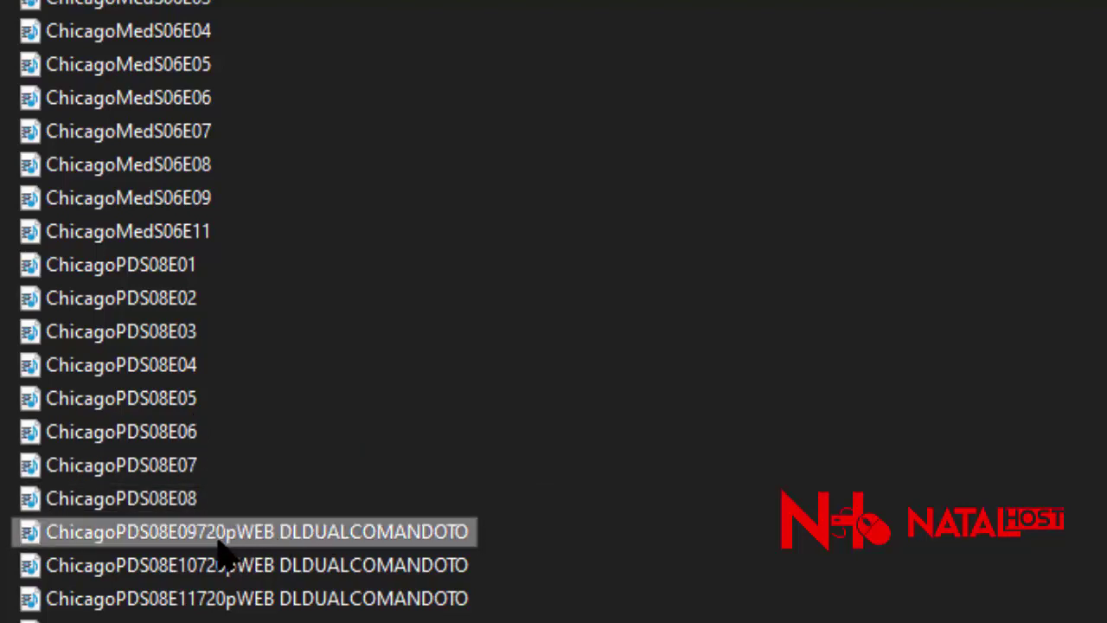
Remove the release suffixes from the Chicago PD episode 9 and 10 files, naming them ChicagoPDS08E09 and ChicagoPDS08E10.
left_click(200, 531)
left_click_drag(201, 532, 543, 532)
key("BackSpace")
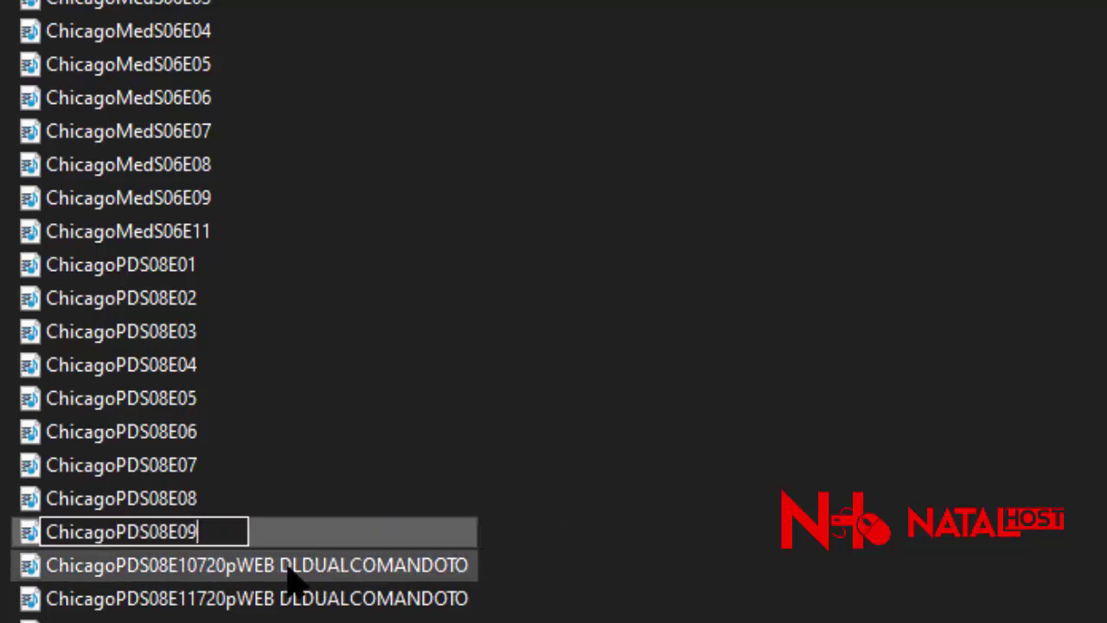
left_click(263, 566)
left_click(192, 569)
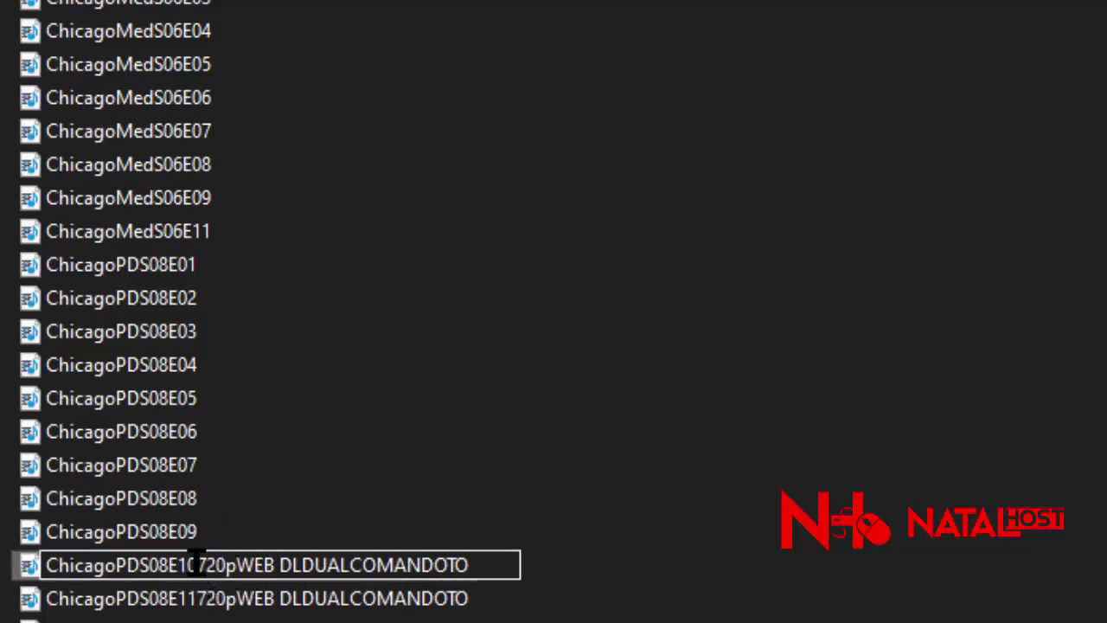
left_click_drag(199, 567, 508, 566)
key("BackSpace")
Rename the Chicago PD episode 11 file as ChicagoPDS08E11.
left_click(217, 605)
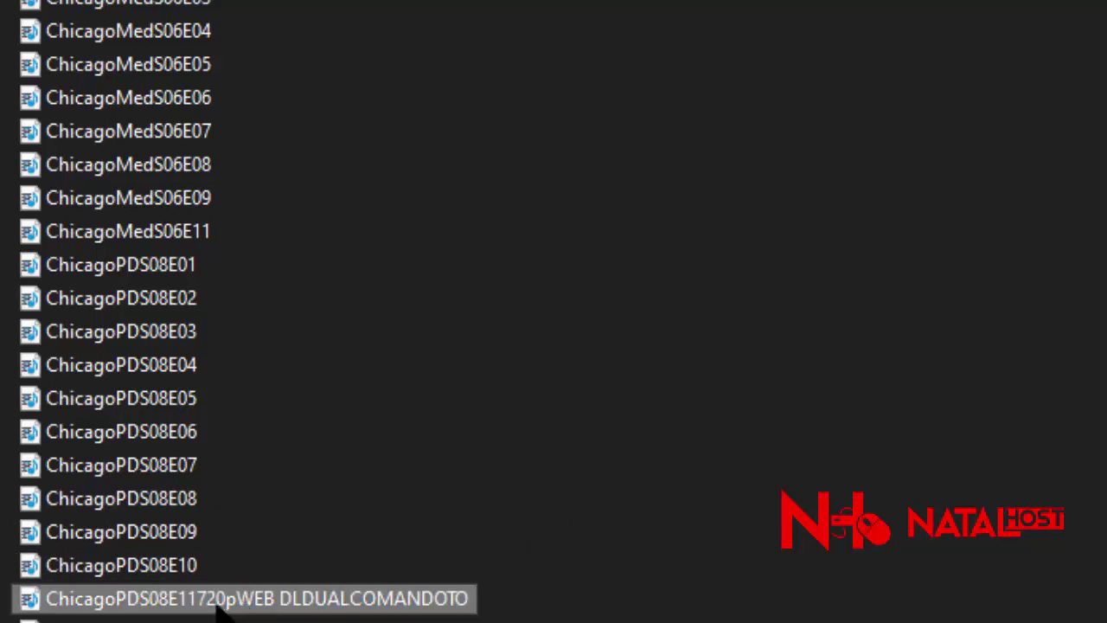
left_click(216, 605)
left_click_drag(198, 598, 510, 598)
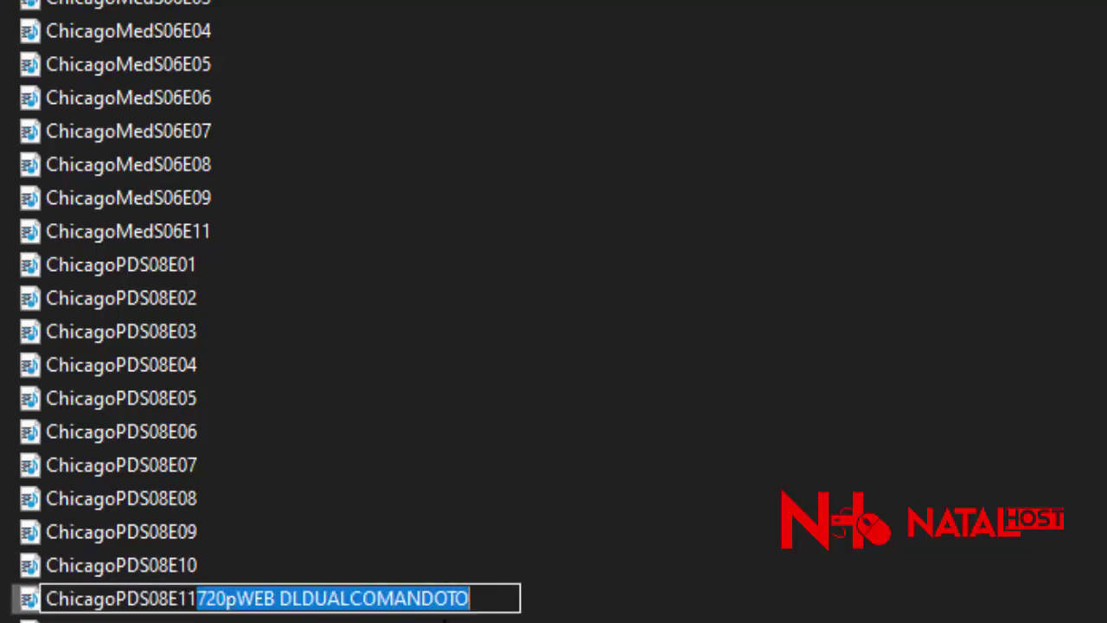
key("BackSpace")
key("Return")
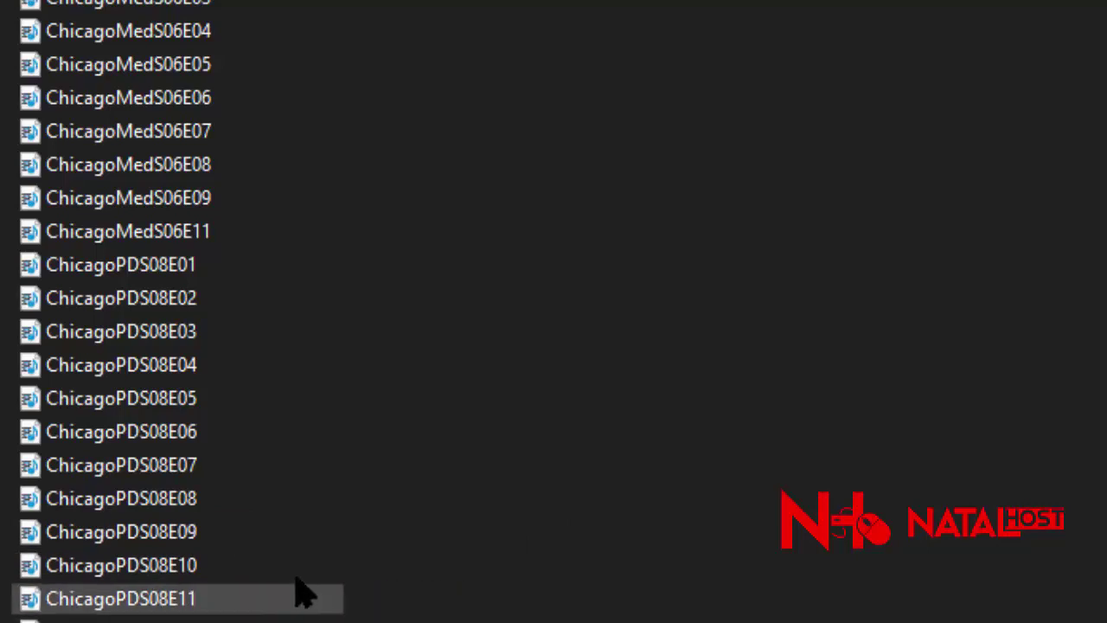
Upload all Chicago Med and Chicago PD episode files to the server's /SERIADOS DE CHICAGO folder in FileZilla and check for failed transfers.
left_click_drag(302, 584, 242, 4)
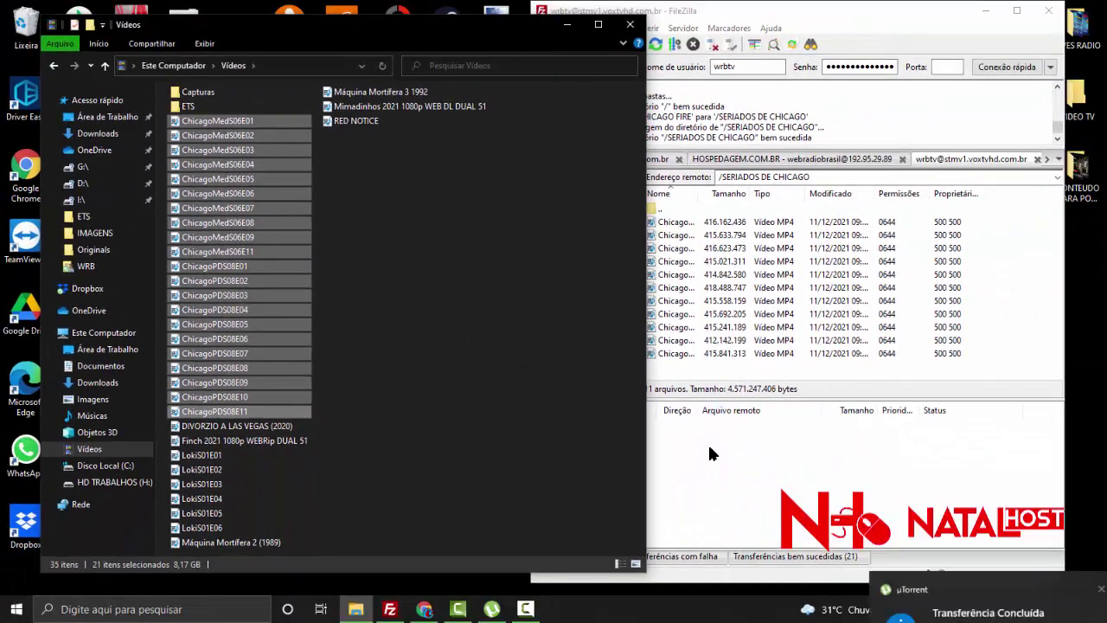
left_click_drag(817, 418, 663, 417)
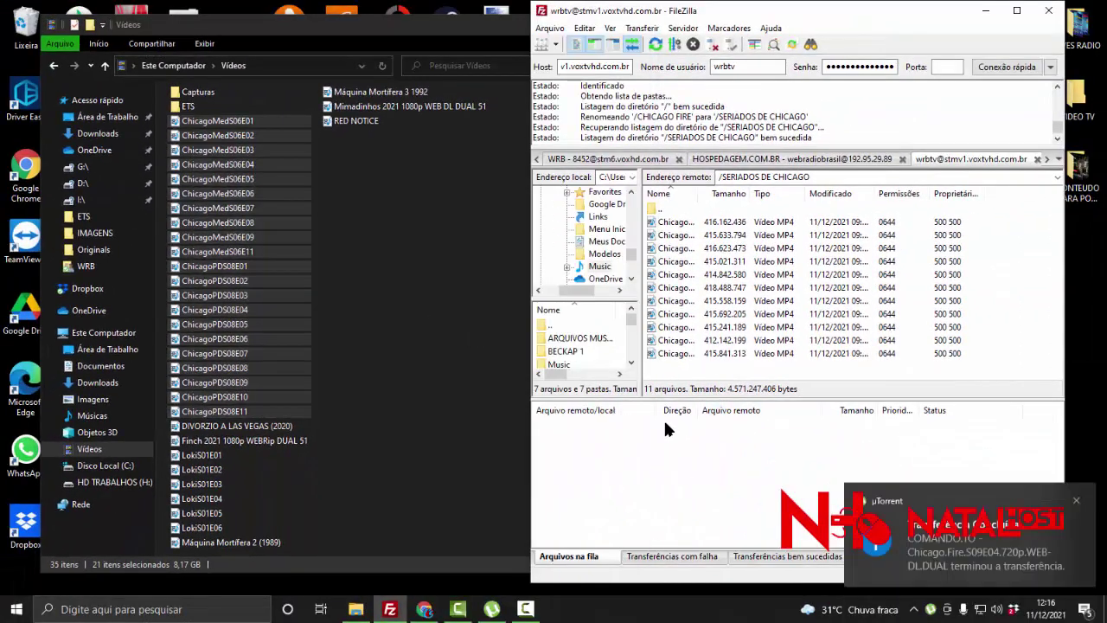
key("alt+Tab")
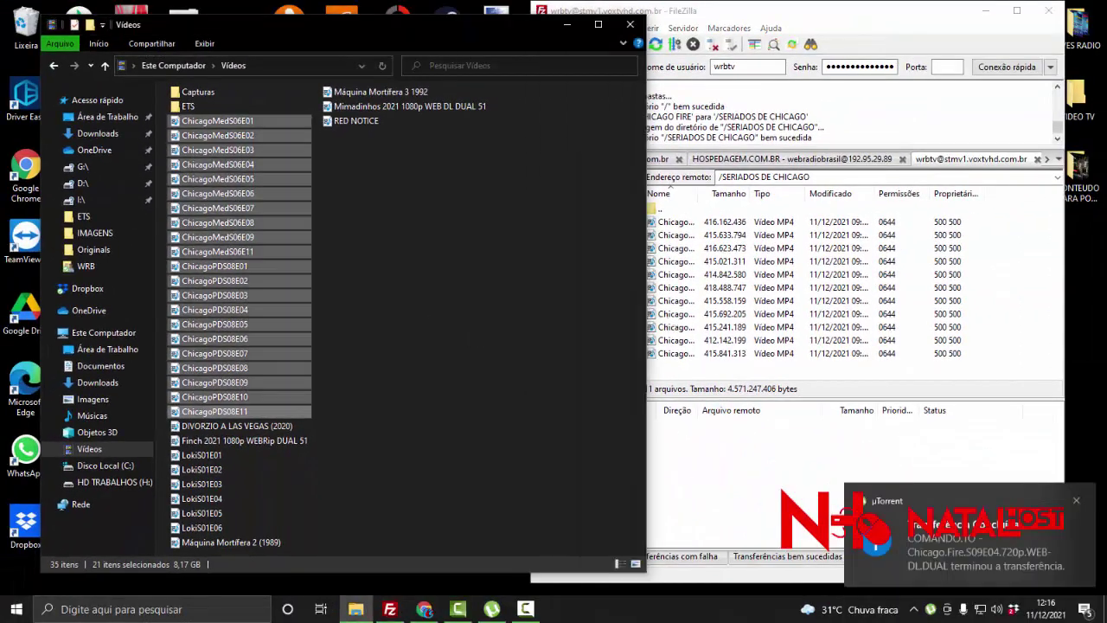
left_click_drag(429, 44, 406, 49)
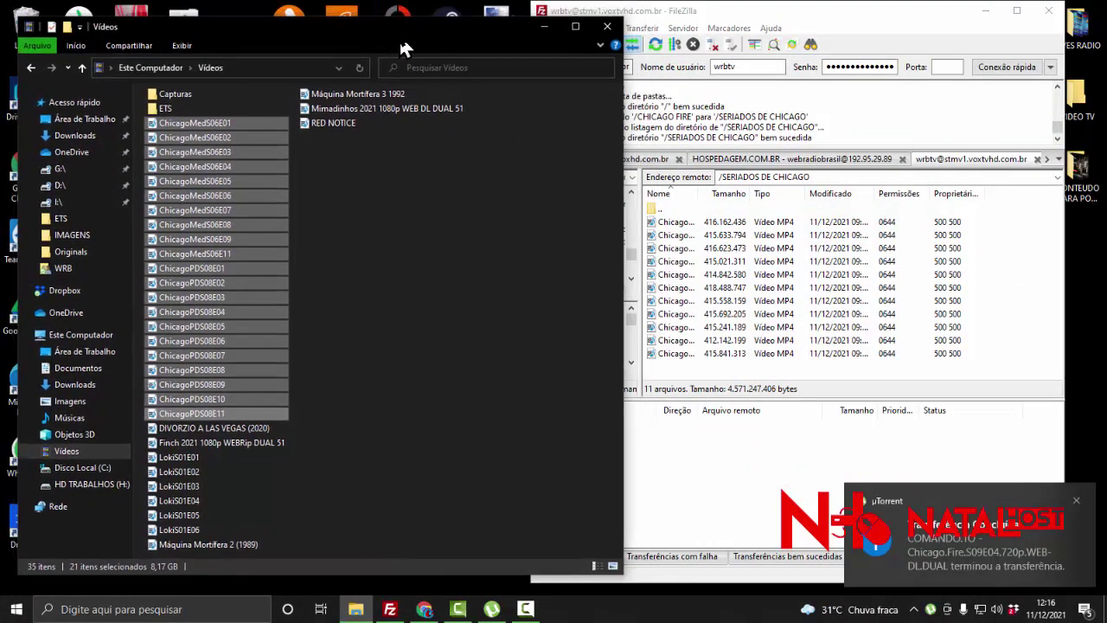
key("alt+Tab")
left_click(712, 354)
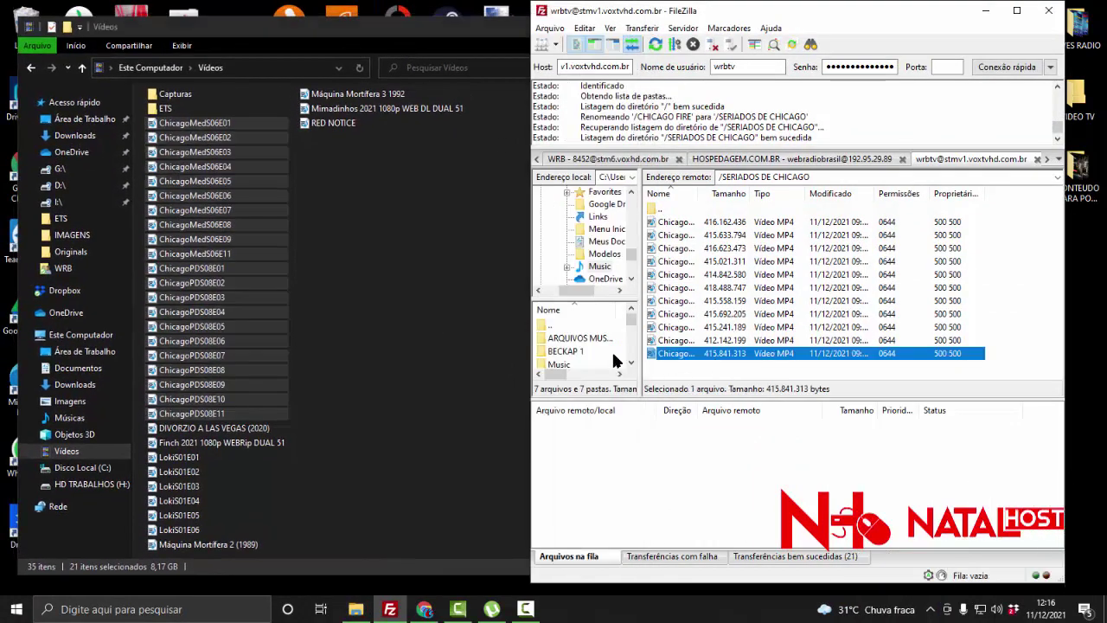
left_click_drag(207, 209, 821, 315)
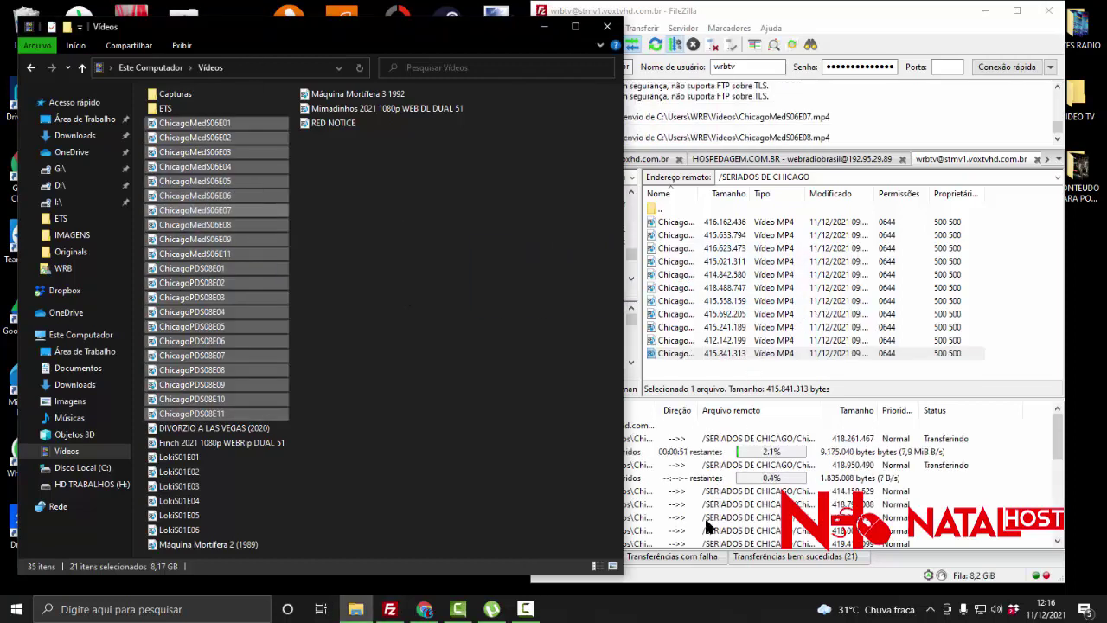
left_click(691, 555)
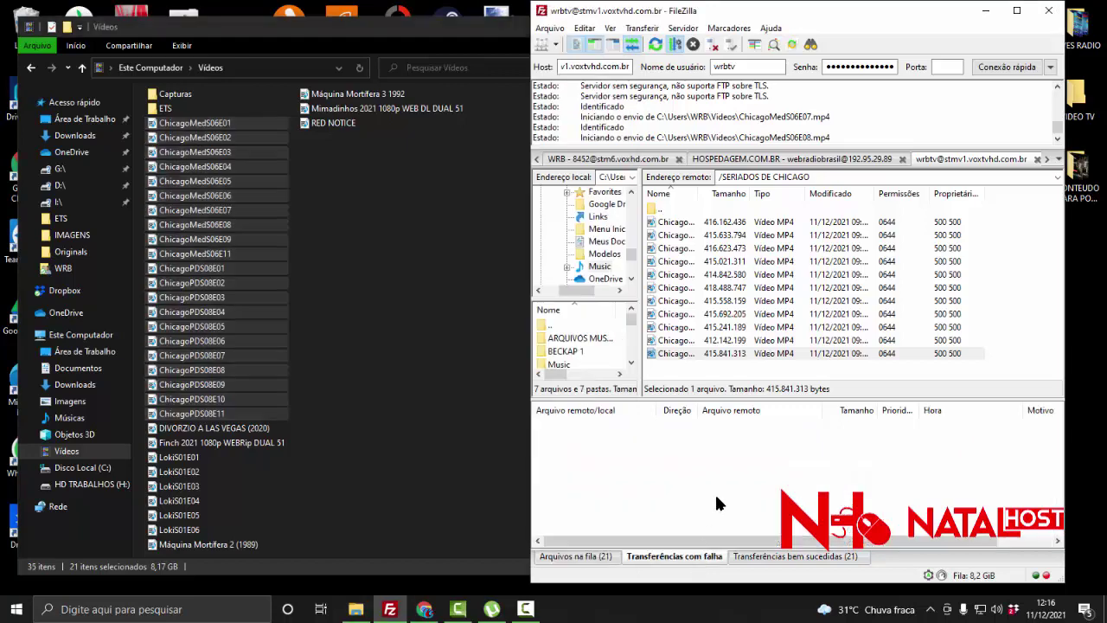
left_click(584, 550)
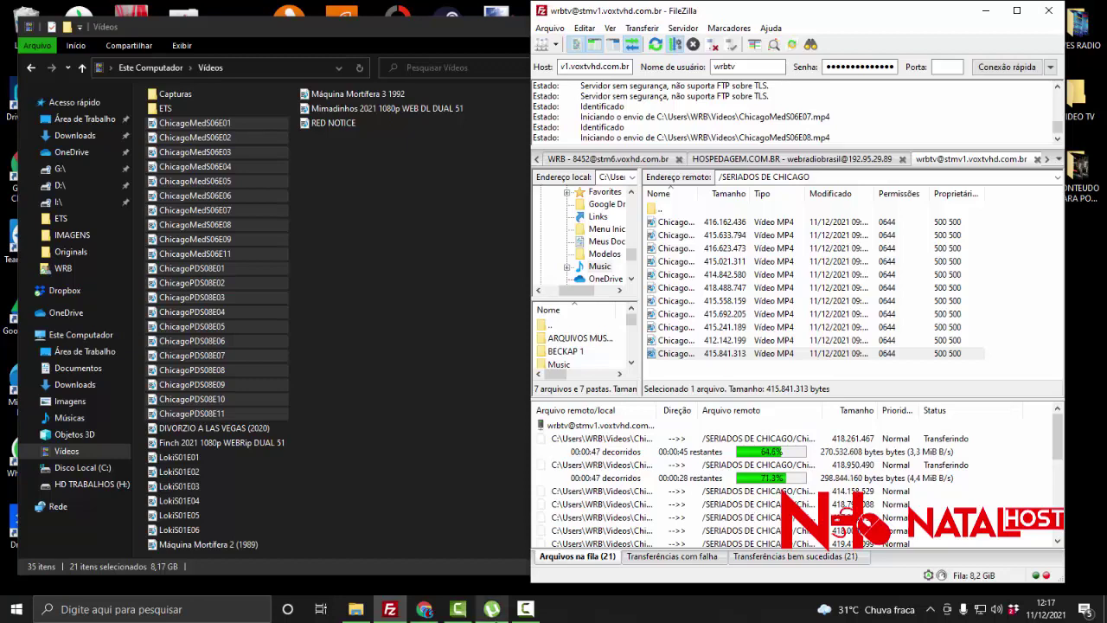
Switch to µTorrent and review the progress and transfer details of the downloading and queued torrents.
left_click(491, 609)
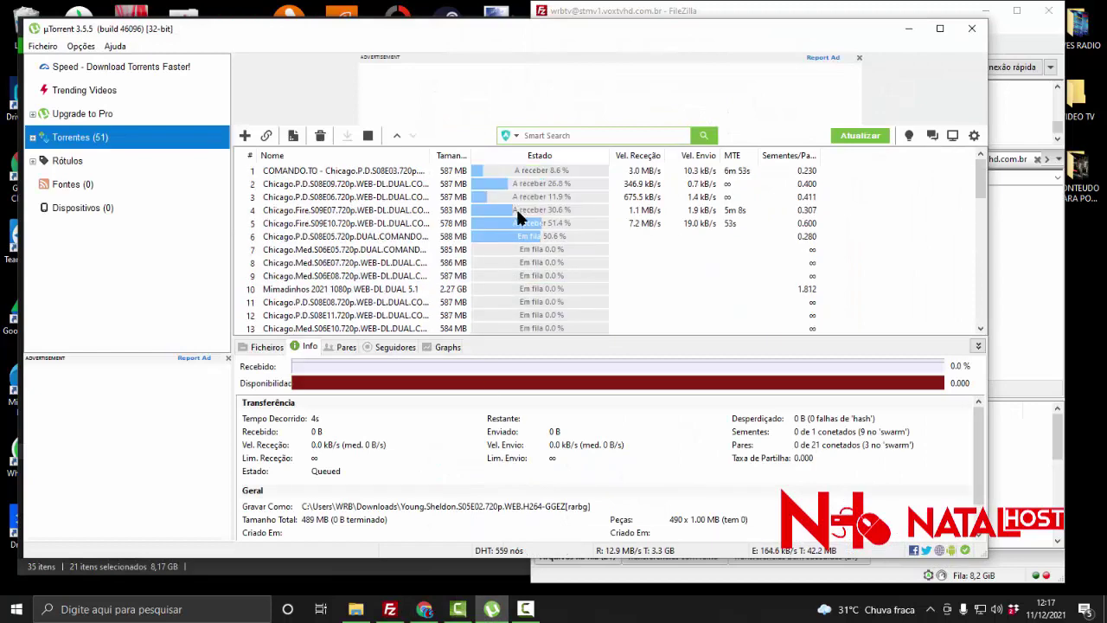
left_click(514, 249)
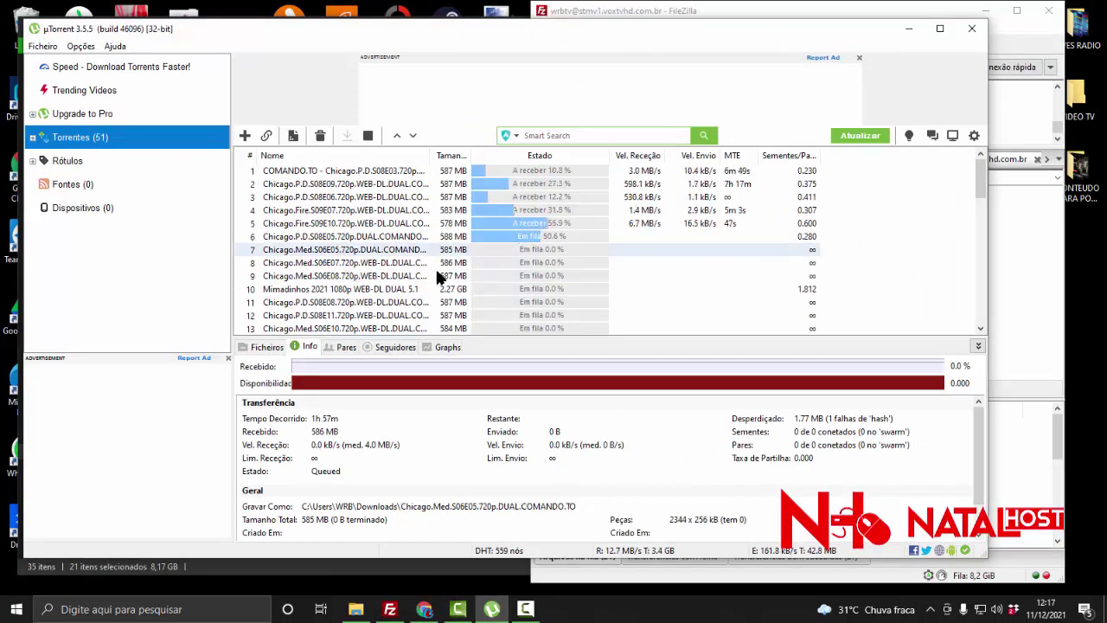
left_click(479, 236)
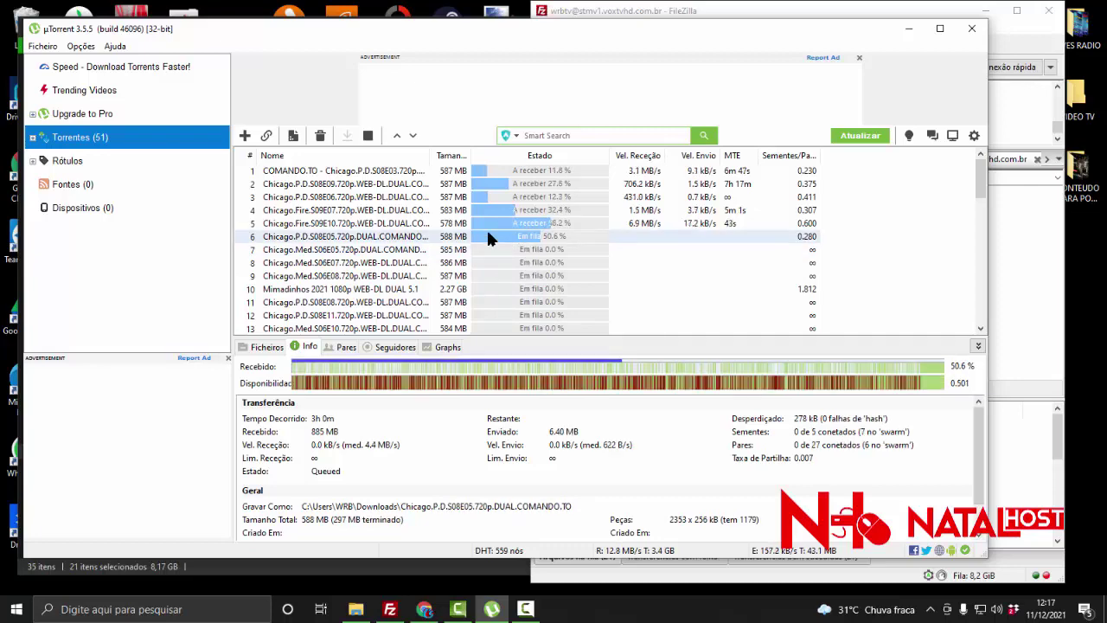
scroll(487, 242, "down", 5)
scroll(488, 246, "up", 5)
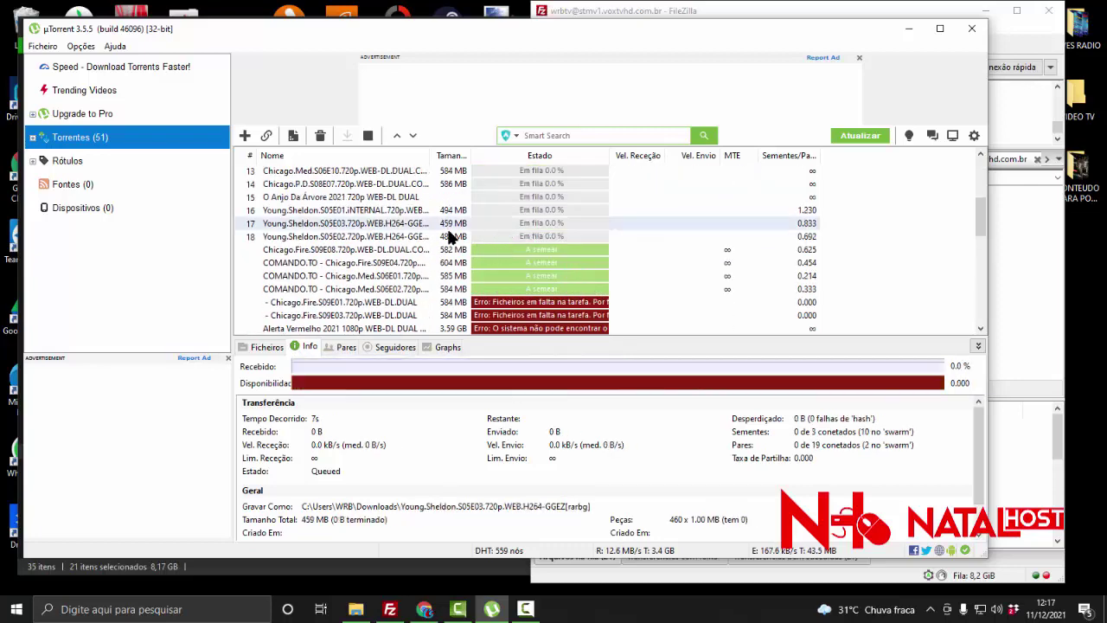
left_click(490, 201)
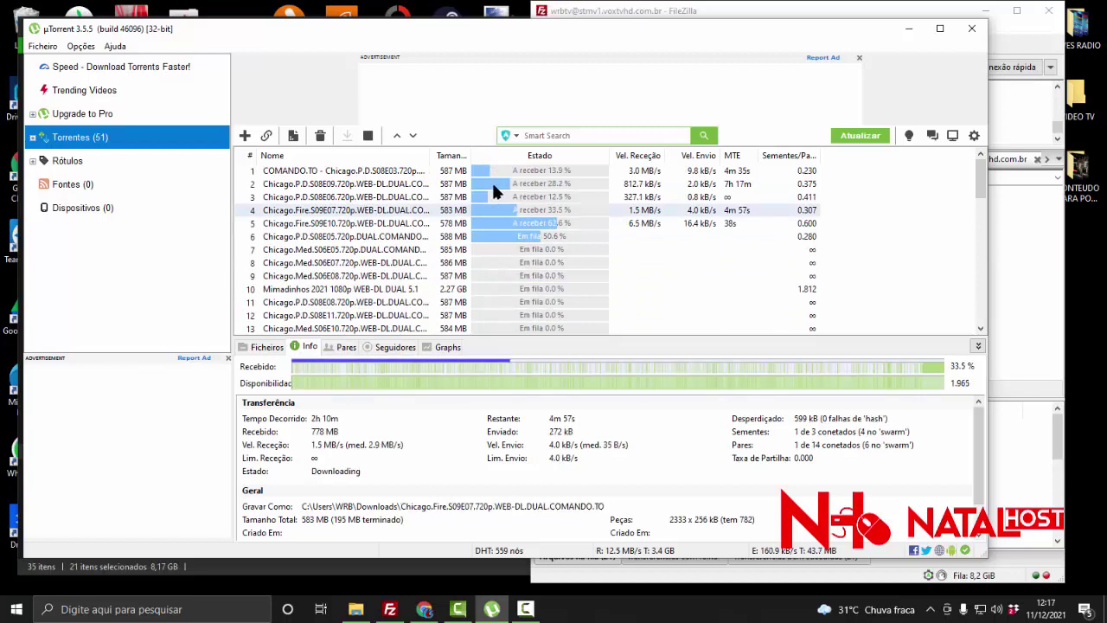
left_click(491, 180)
left_click(494, 170)
left_click(500, 196)
left_click(503, 210)
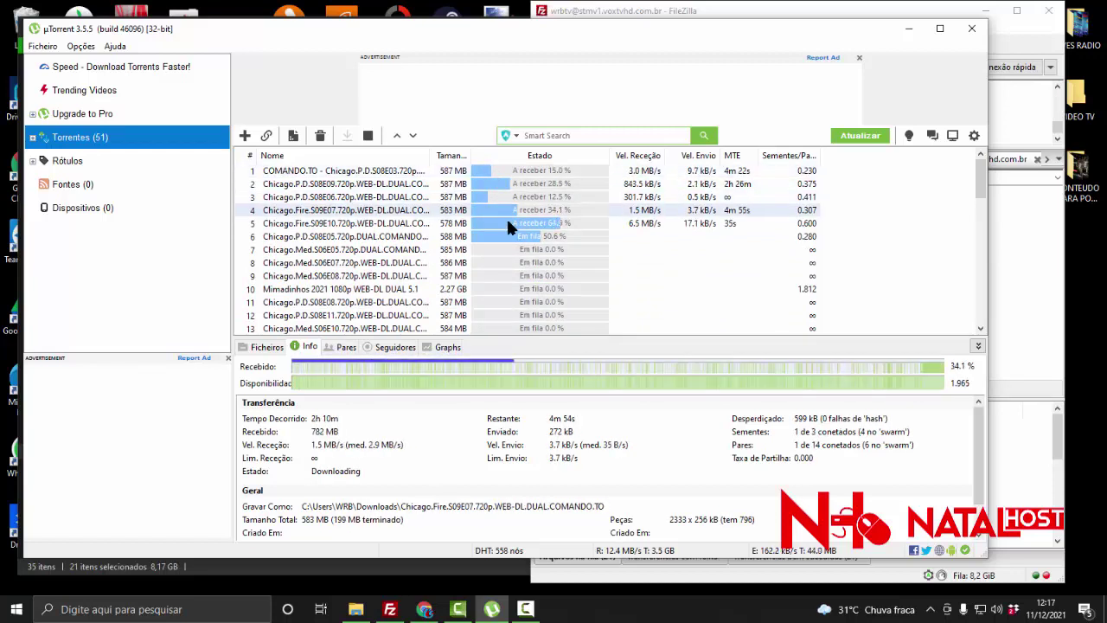
left_click(510, 224)
left_click(513, 236)
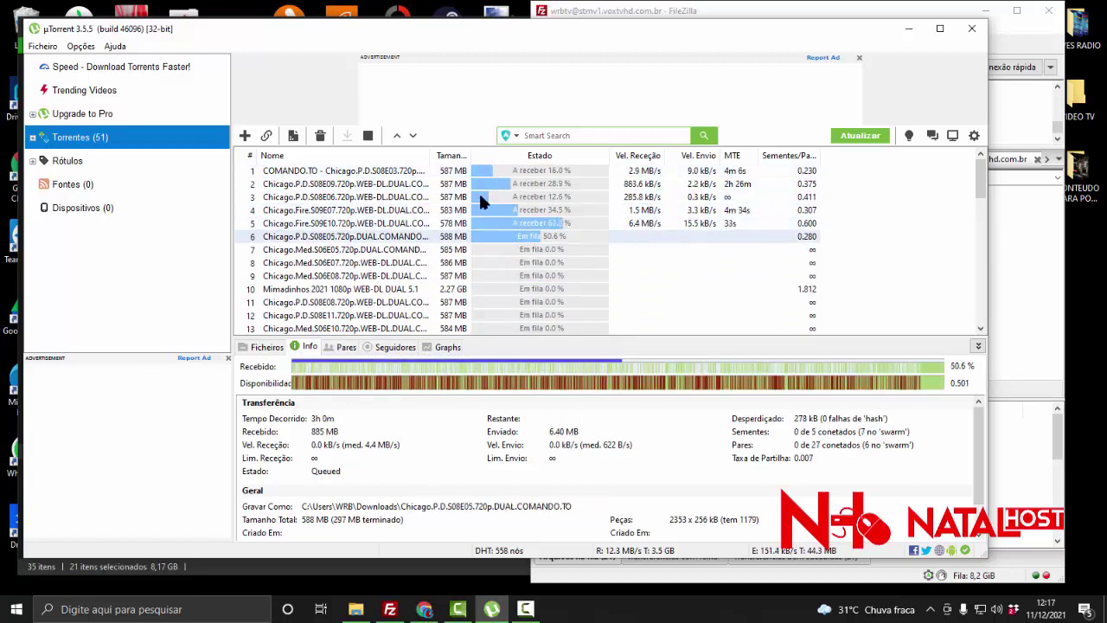
left_click(491, 609)
left_click(491, 609)
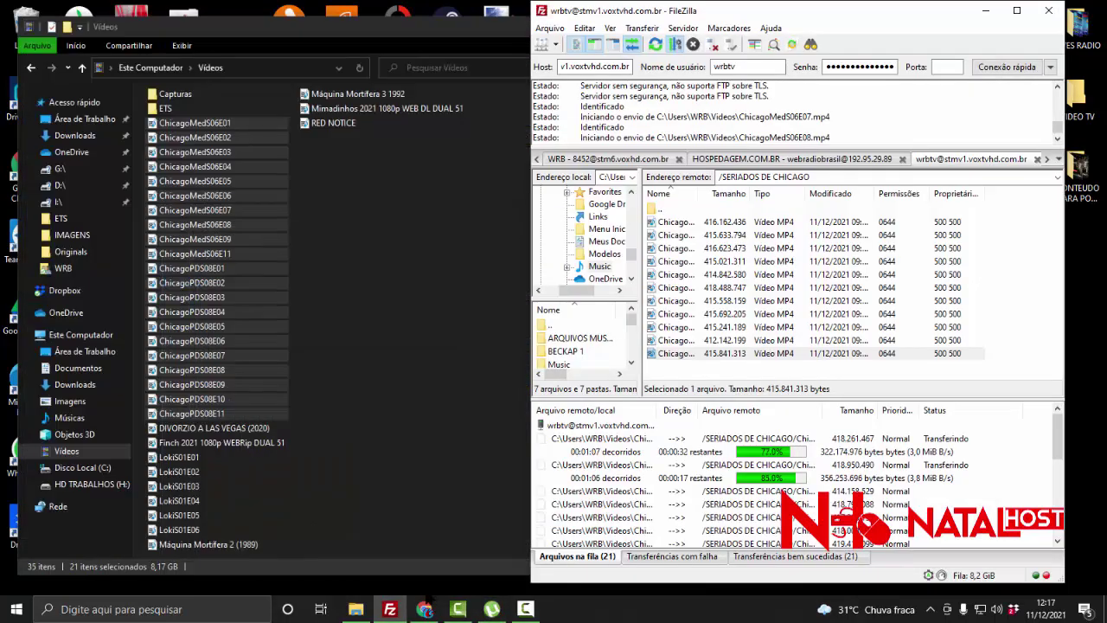
Search the web for fast in Chrome, run the Fast.com speed test, and show its latency and upload details.
left_click(424, 609)
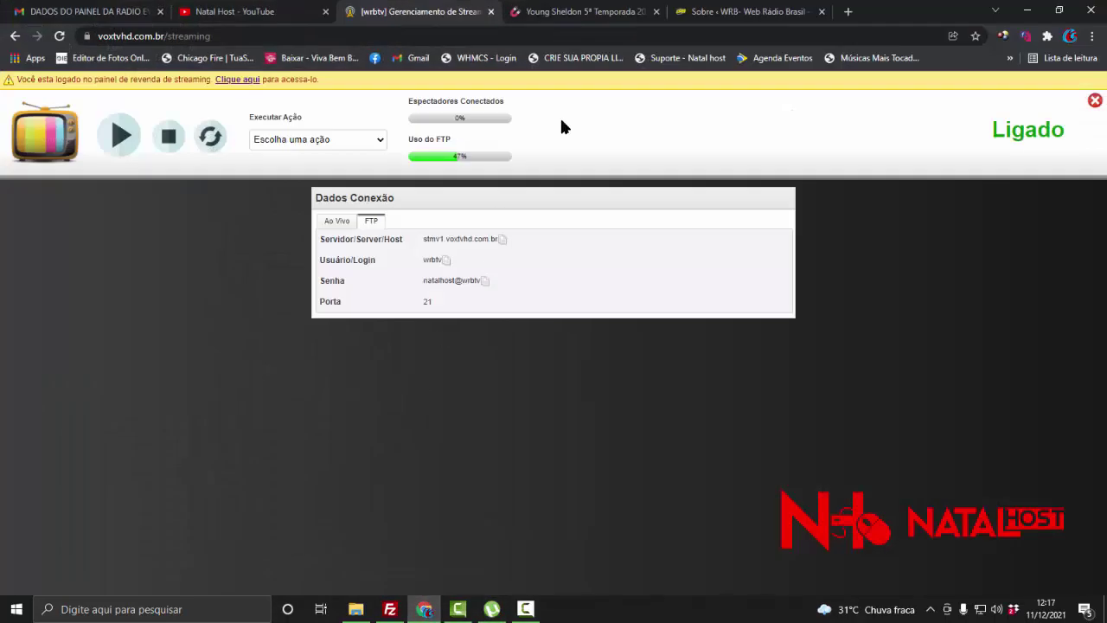
left_click(847, 11)
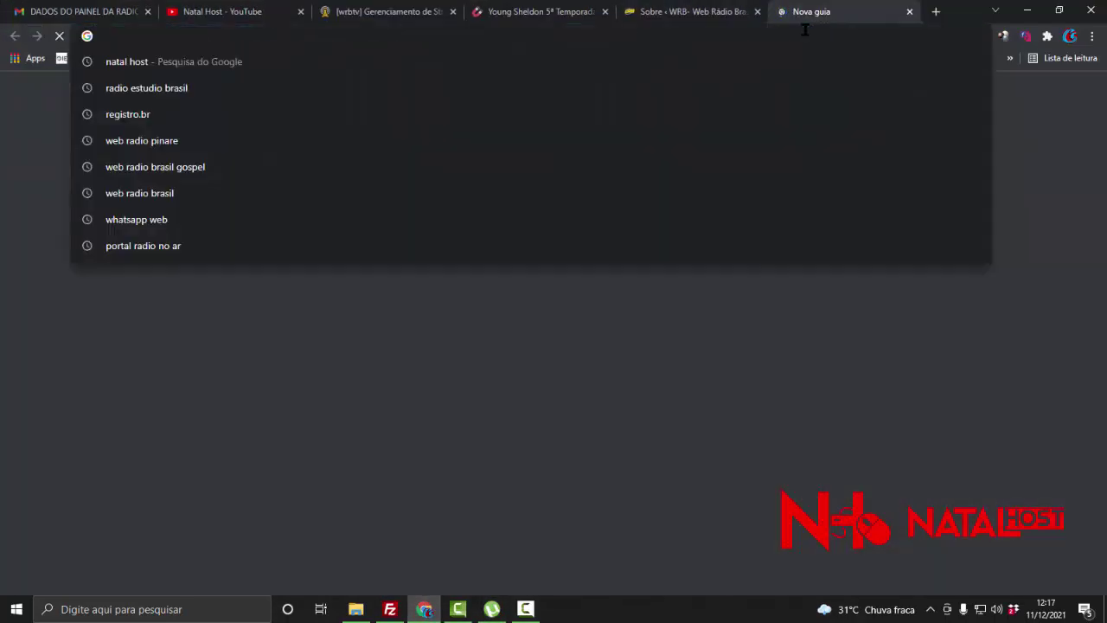
type("fast")
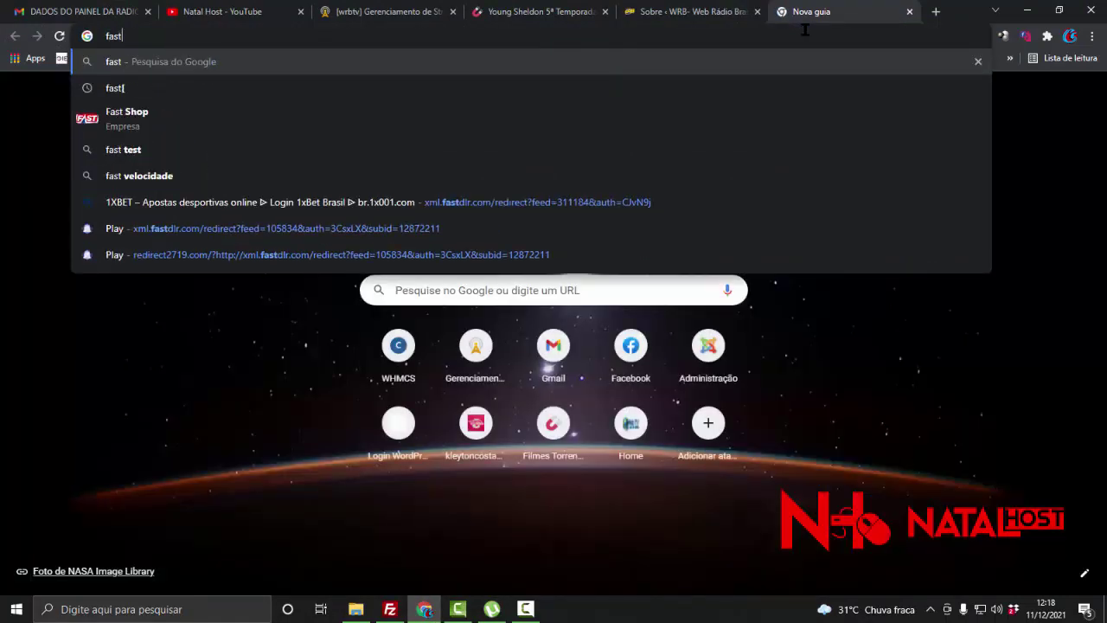
key("Return")
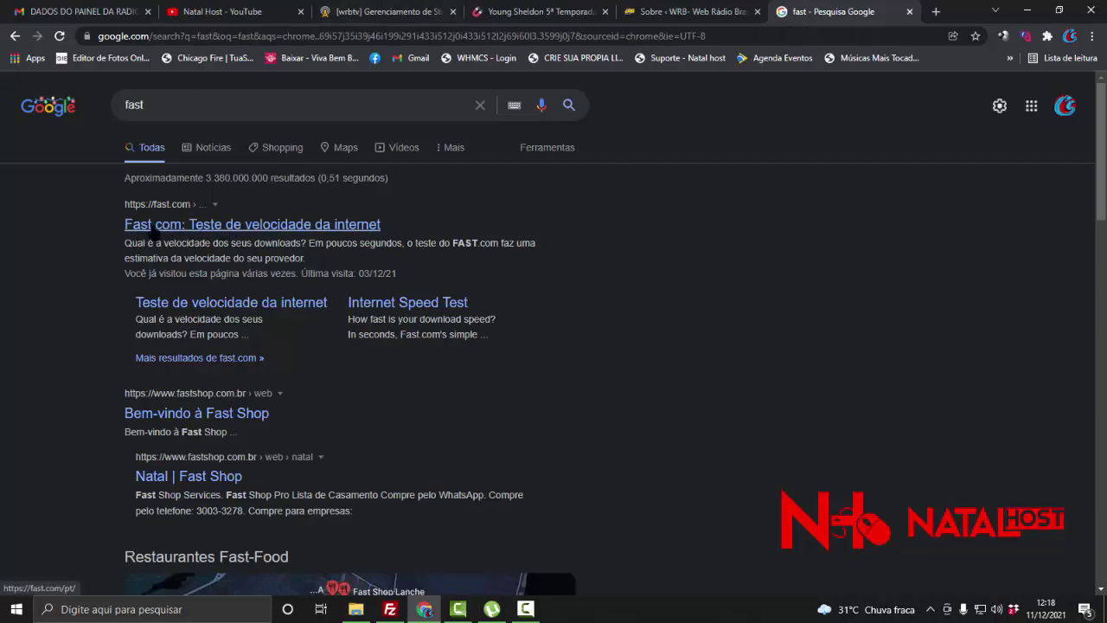
left_click(278, 225)
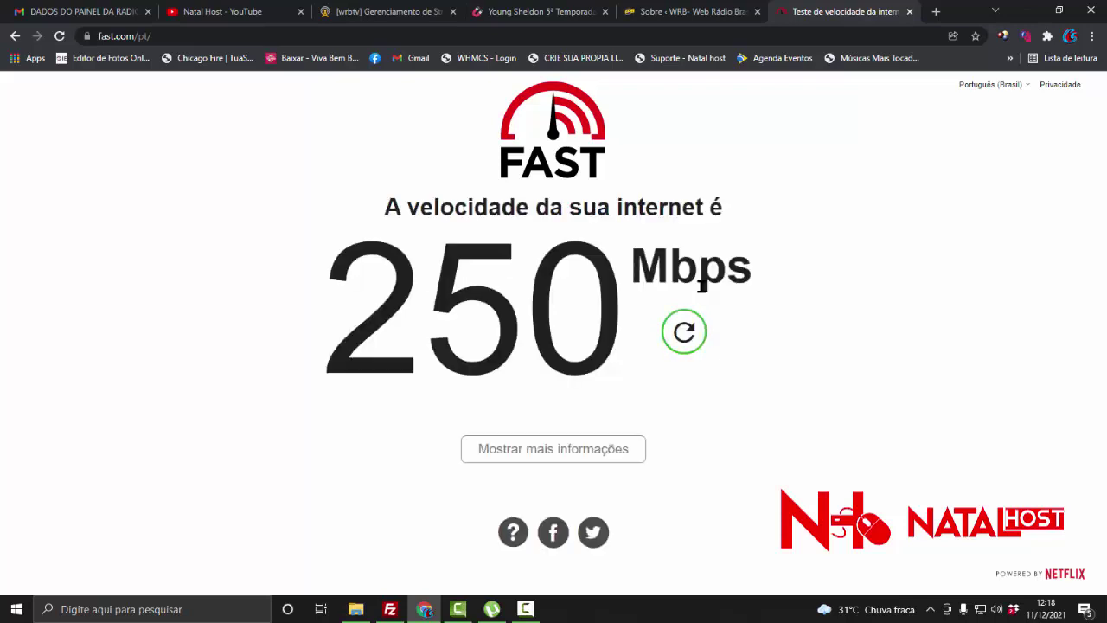
left_click(563, 452)
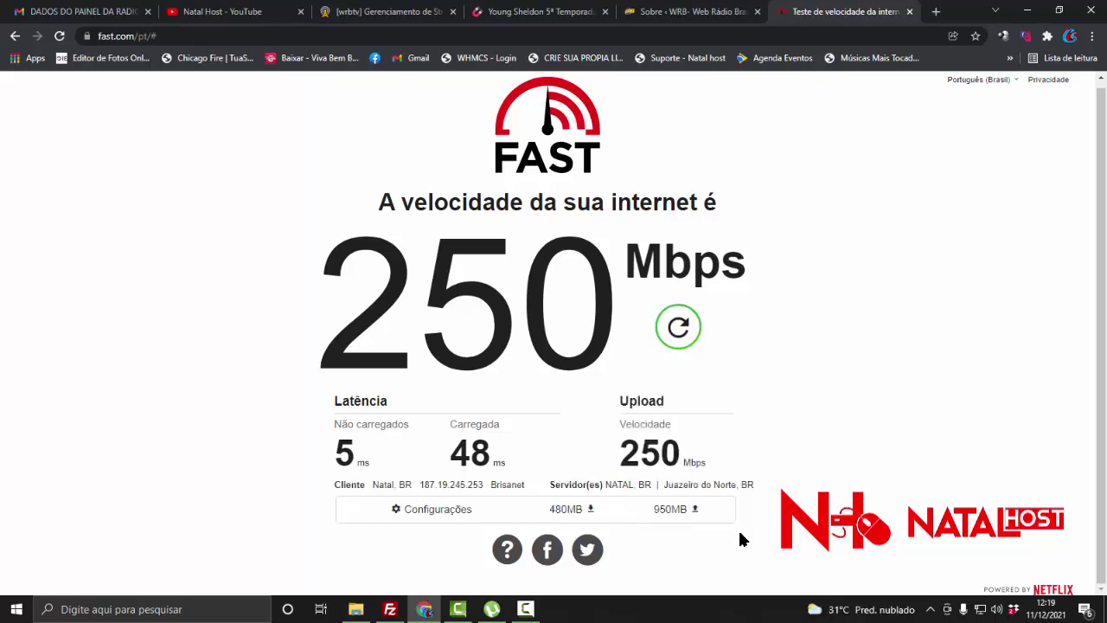
left_click(424, 609)
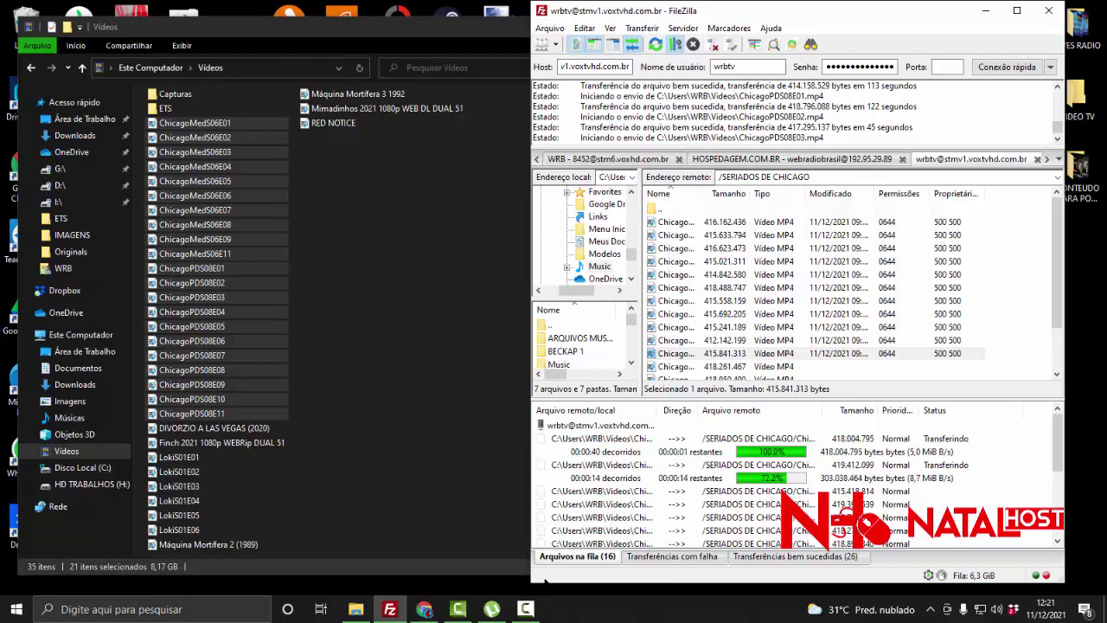
left_click(524, 608)
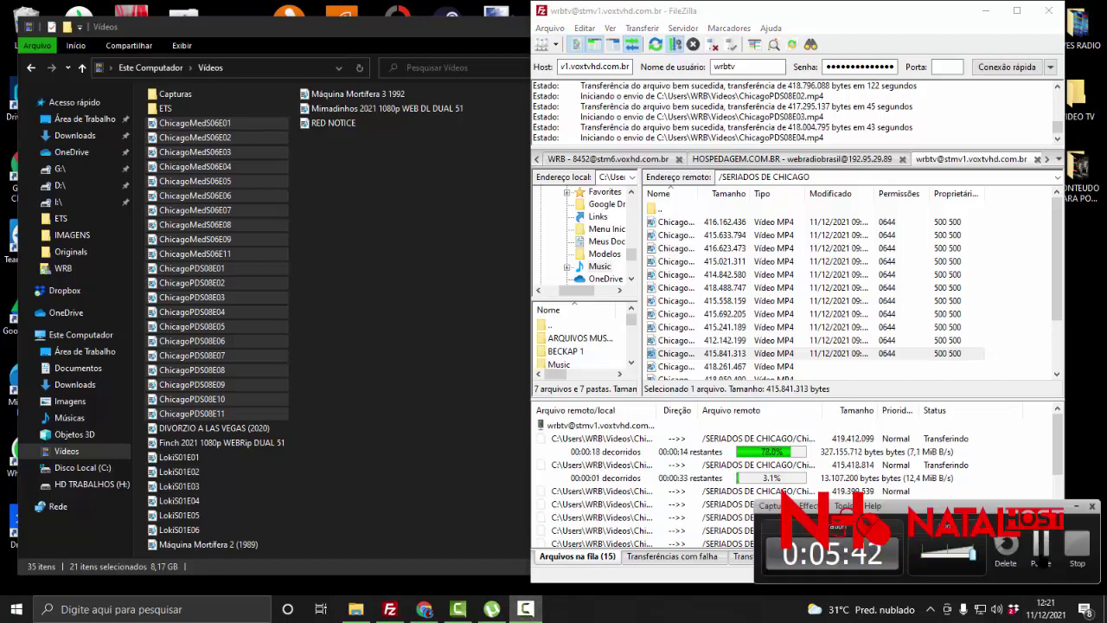
left_click(528, 609)
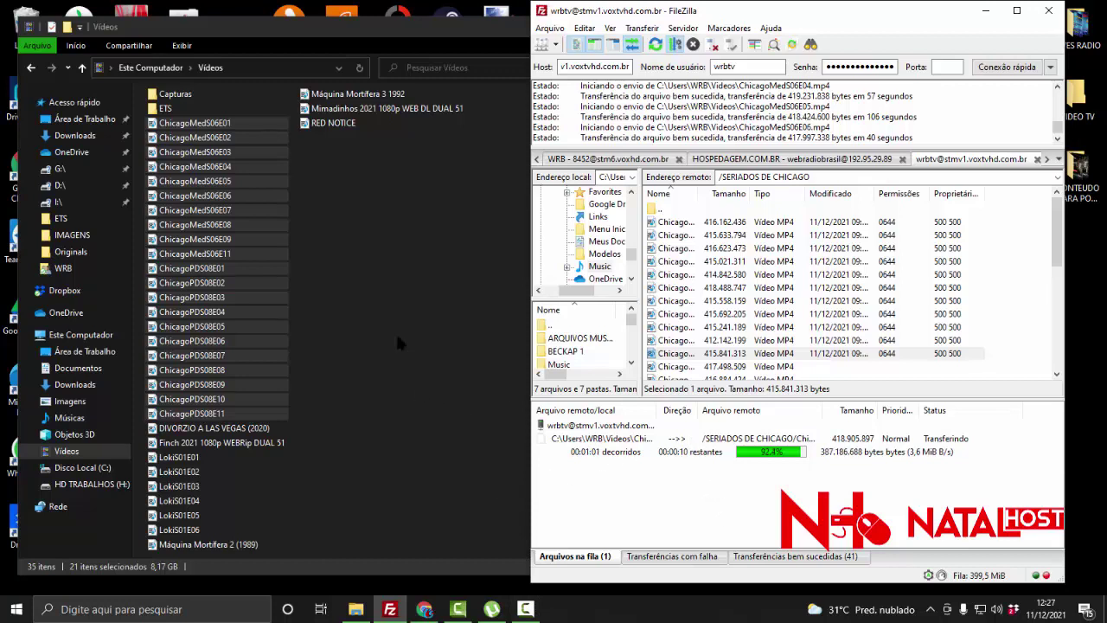
Replace the current file selection in the Vídeos folder with the Loki episodes LokiS01E01 to LokiS01E06.
left_click(352, 357)
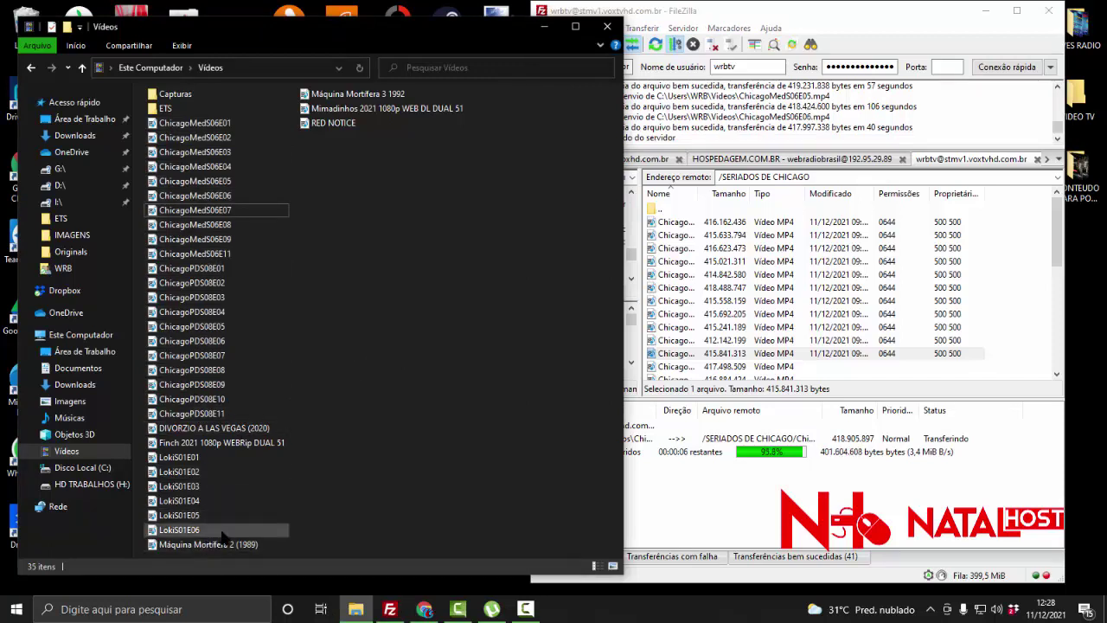
left_click_drag(222, 531, 205, 455)
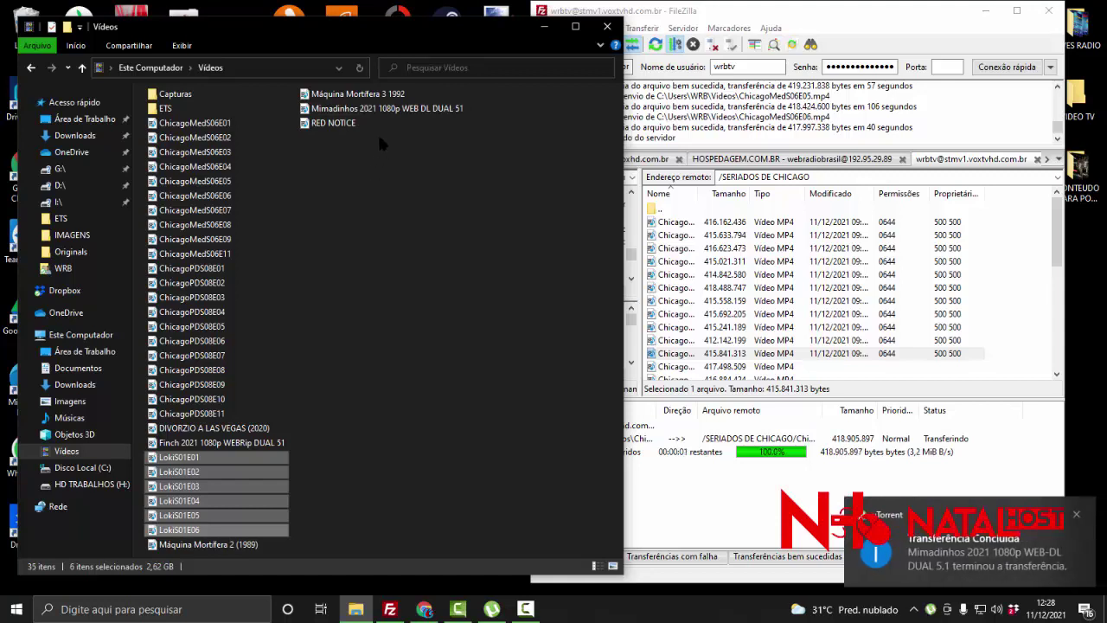
left_click(730, 516)
Switch back to µTorrent and check the status of the remaining and completed downloads.
left_click(491, 609)
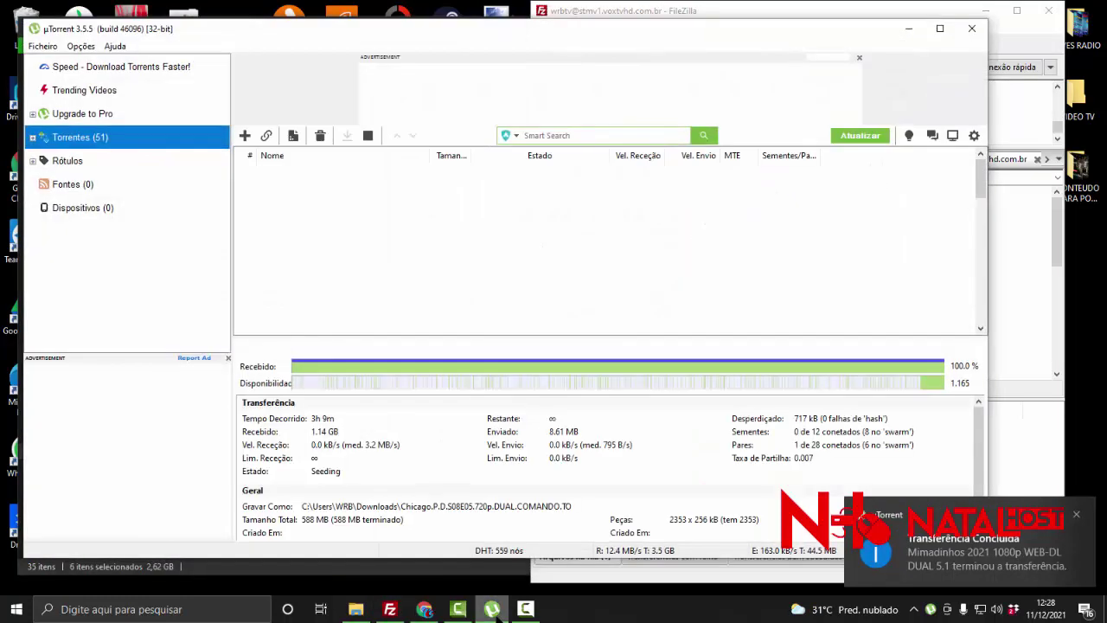
left_click(547, 194)
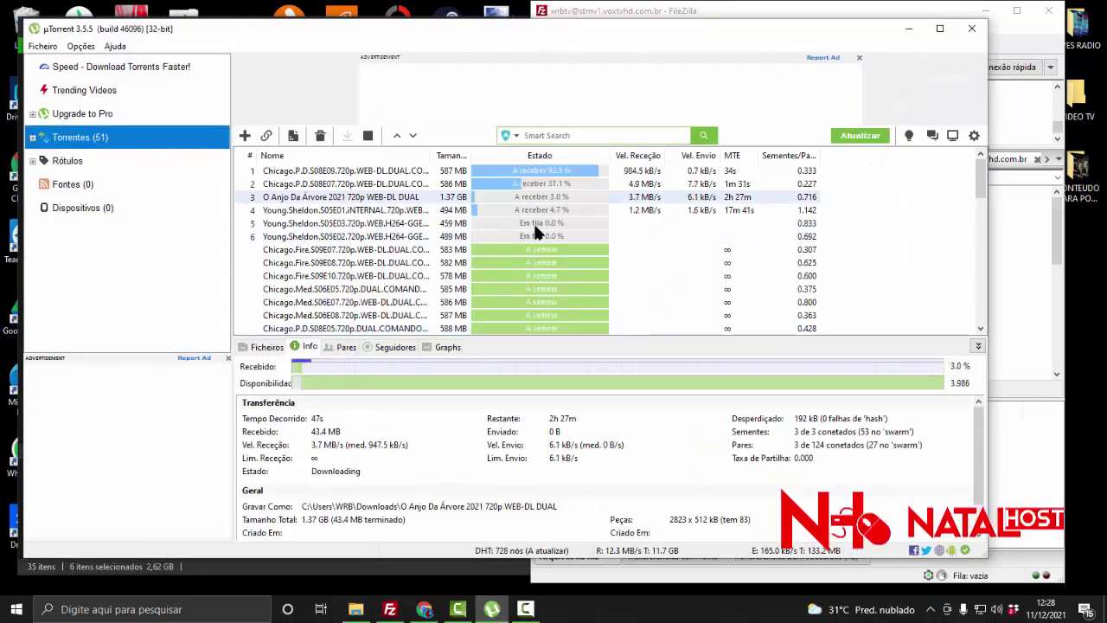
scroll(529, 265, "down", 1)
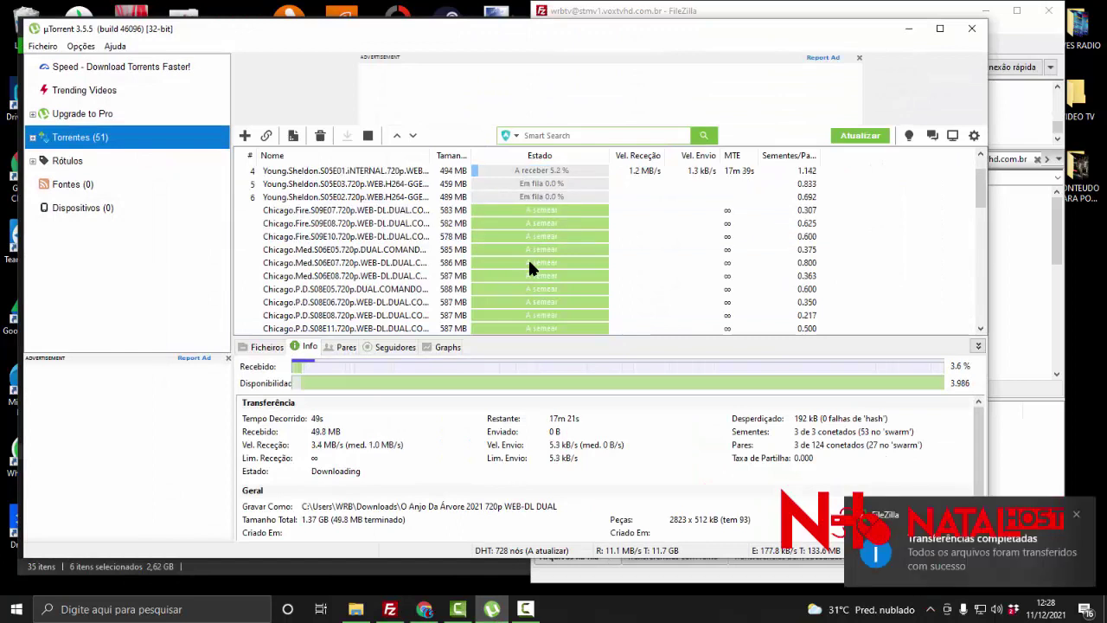
Compare the transfer details of the active Young Sheldon and Chicago P.D. downloads with a seeding Chicago Fire torrent and the rest of the list.
scroll(525, 281, "up", 1)
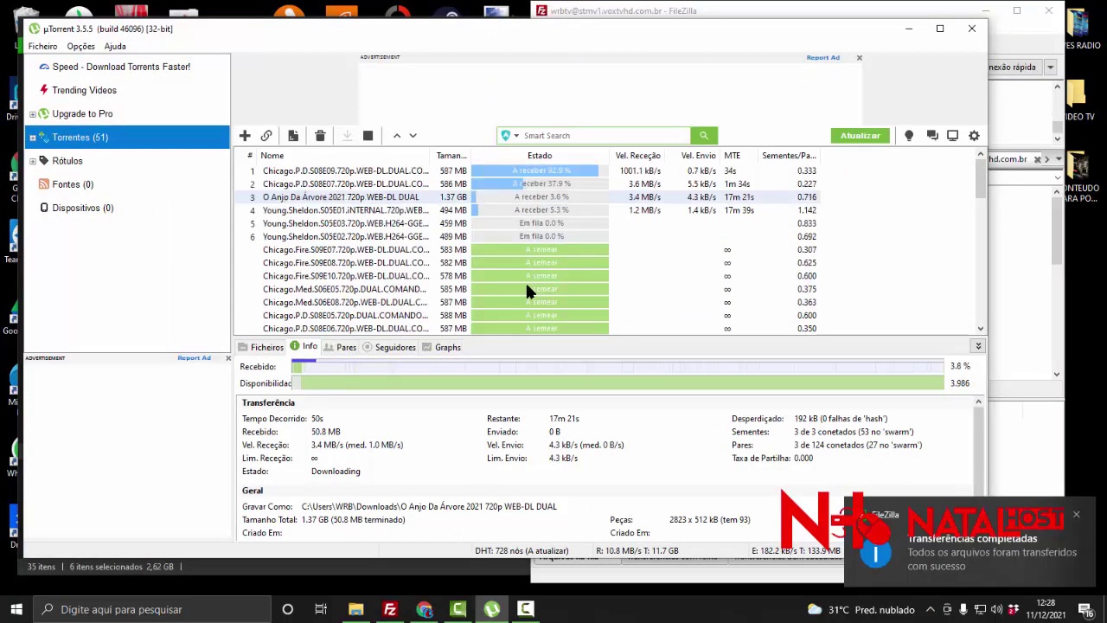
left_click(500, 208)
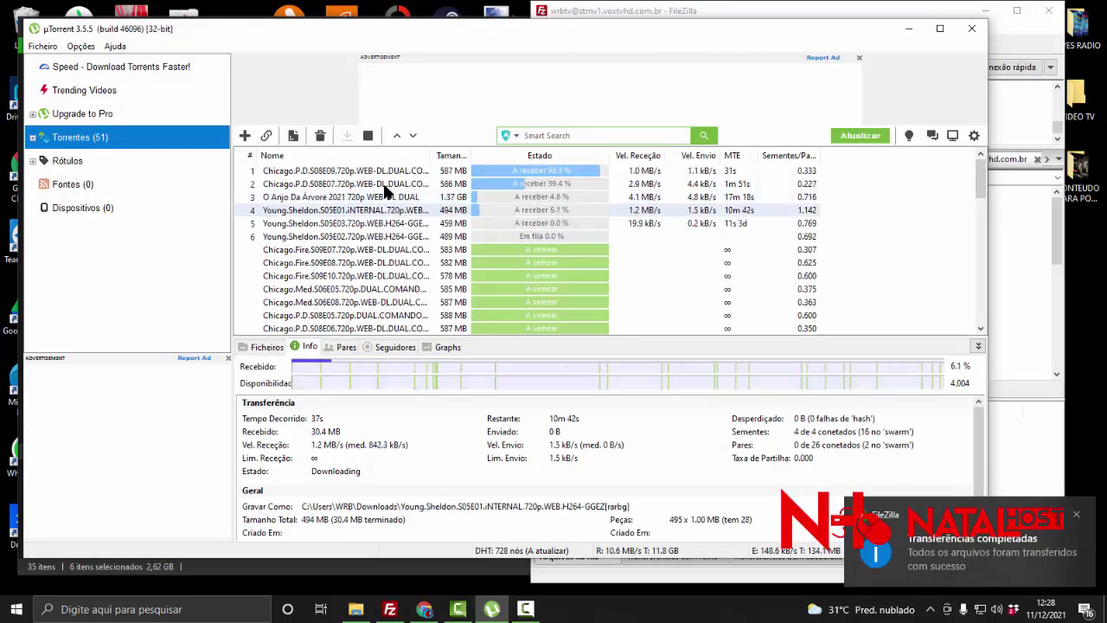
left_click(351, 173)
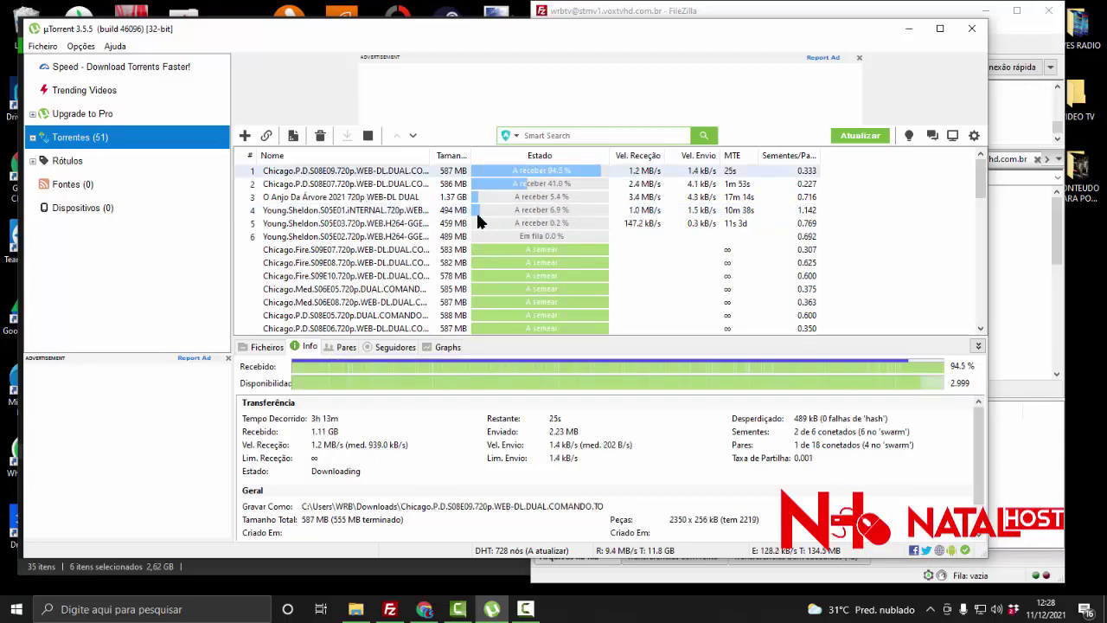
left_click(426, 249)
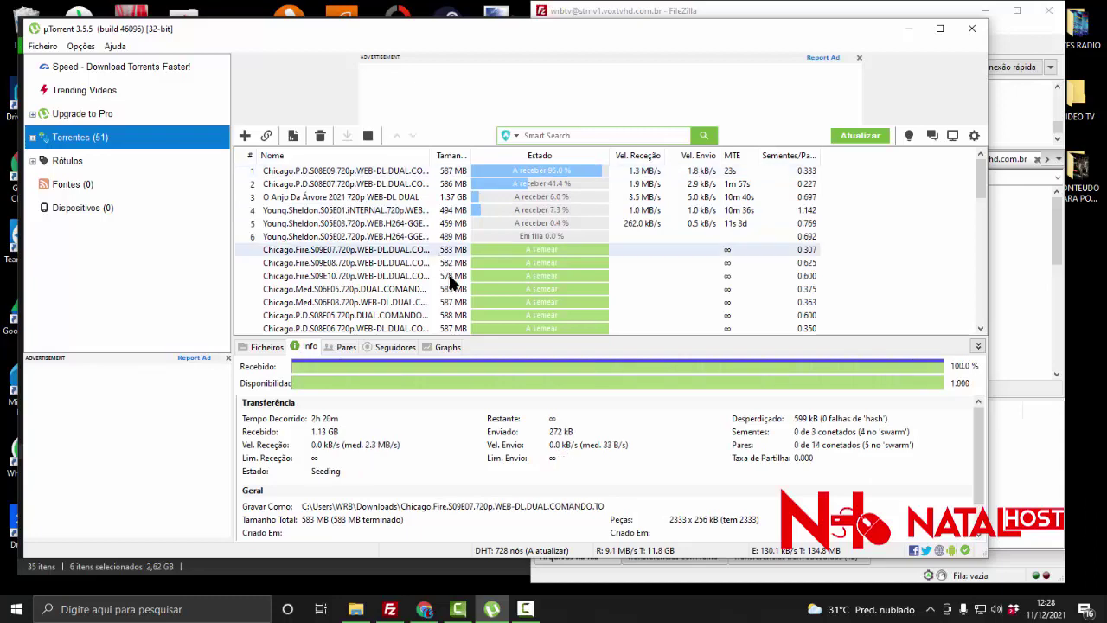
scroll(449, 281, "down", 6)
scroll(351, 261, "up", 2)
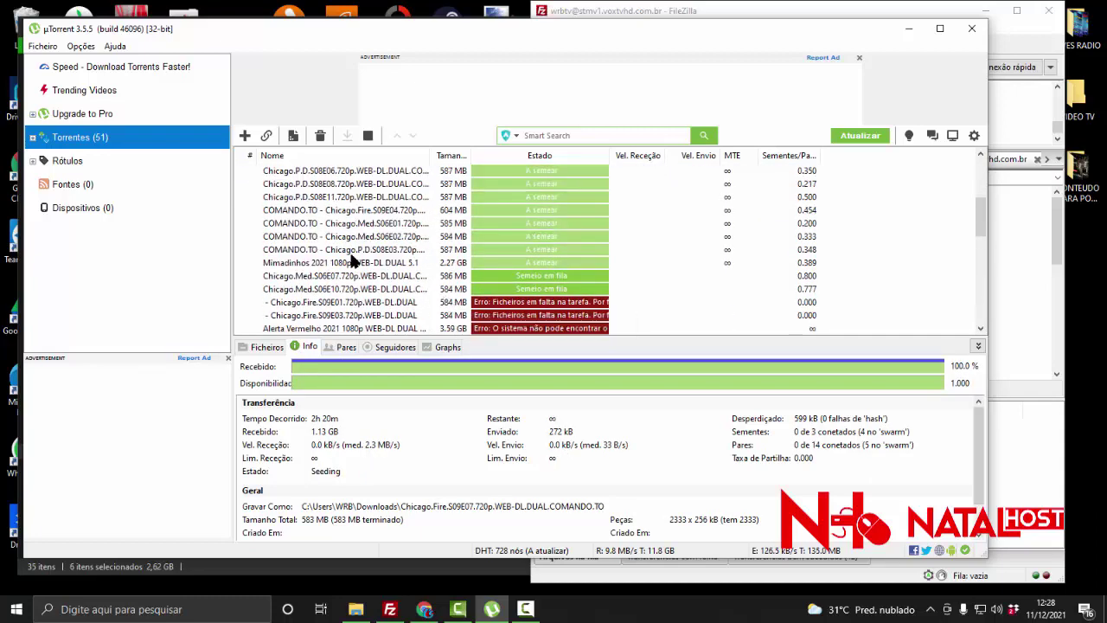
scroll(354, 254, "up", 4)
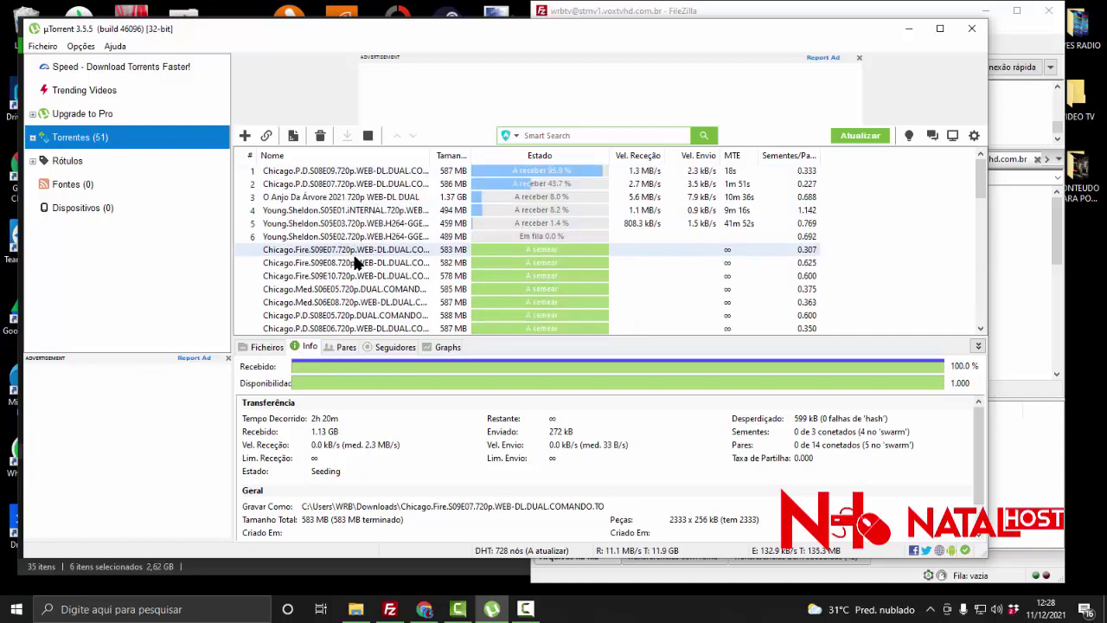
Examine the download progress and speeds of the two Chicago P.D. episodes and O Anjo Da Árvore 2021.
left_click(531, 183)
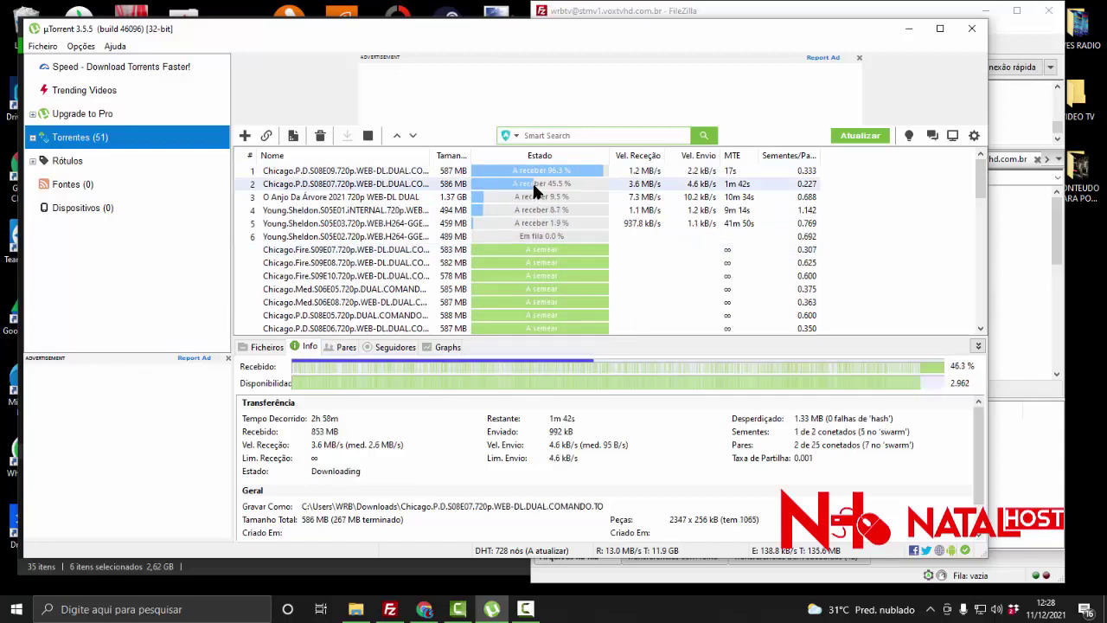
left_click(301, 196)
left_click(312, 213)
left_click(322, 197)
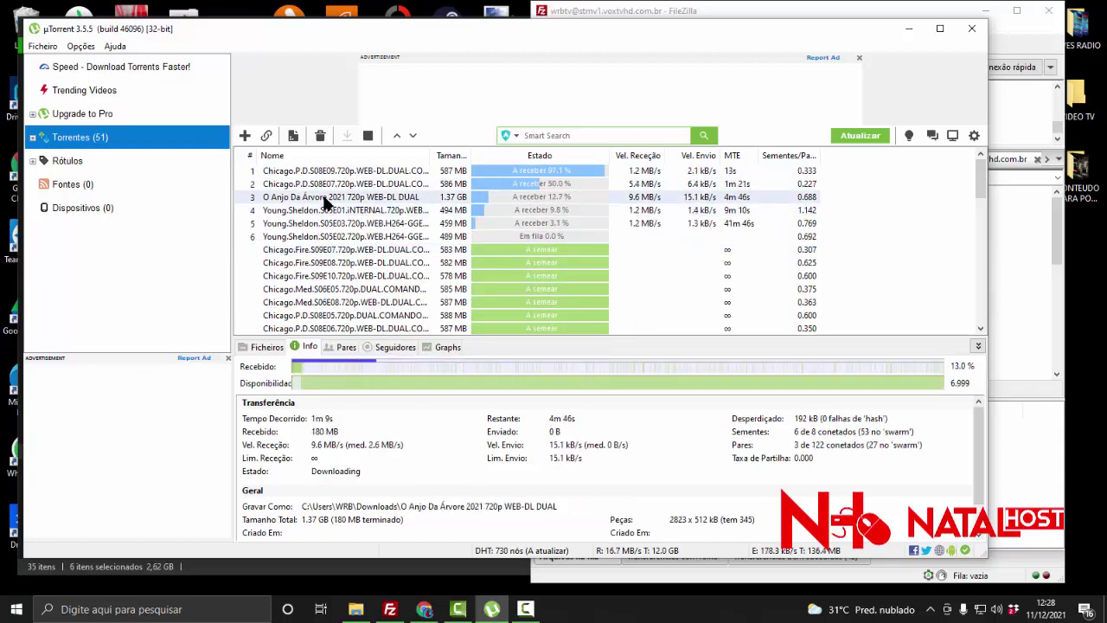
left_click(352, 184)
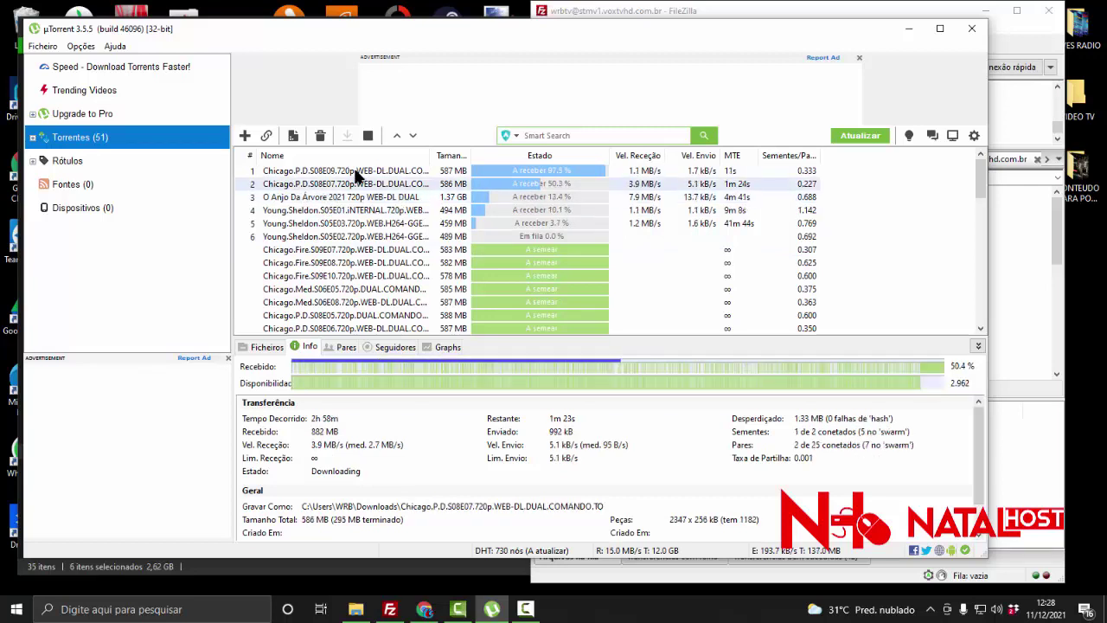
left_click(353, 172)
left_click(352, 185)
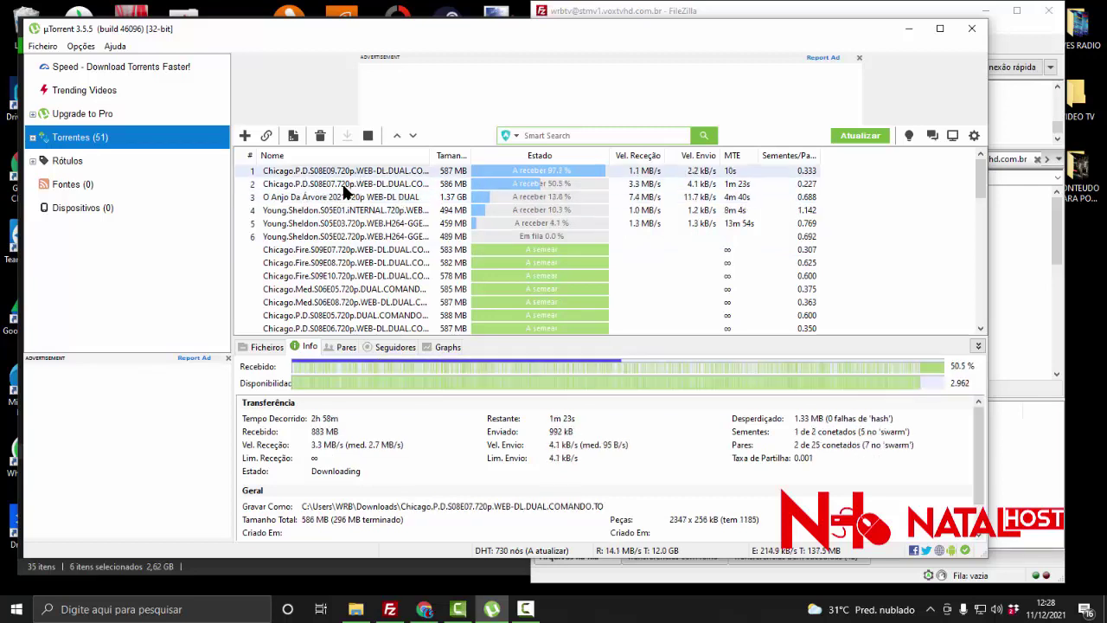
left_click(414, 169)
left_click(388, 195)
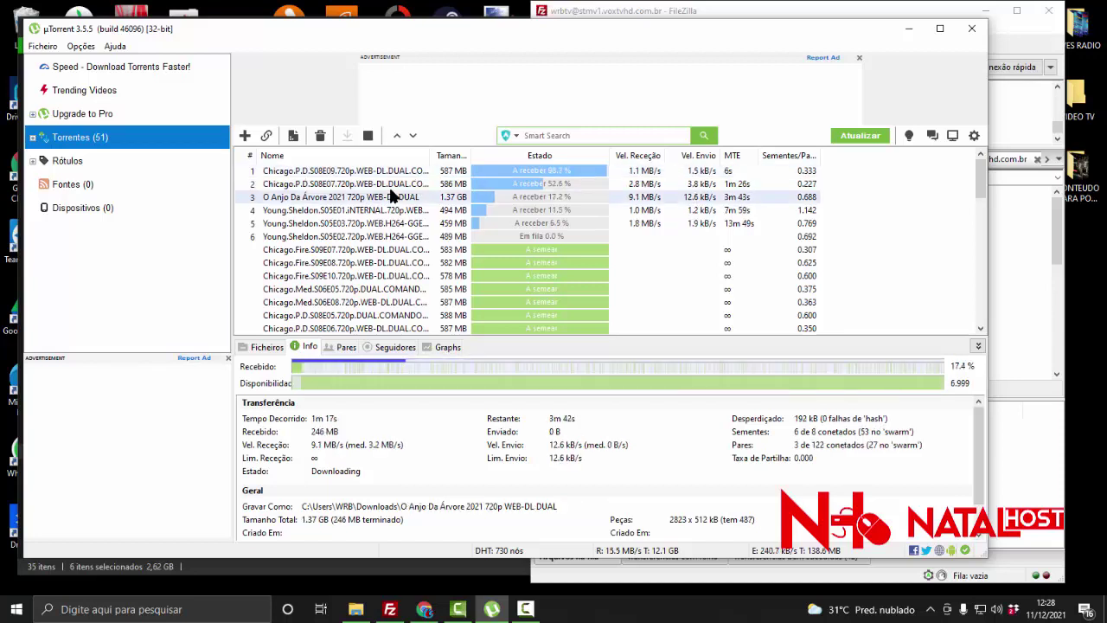
left_click(393, 183)
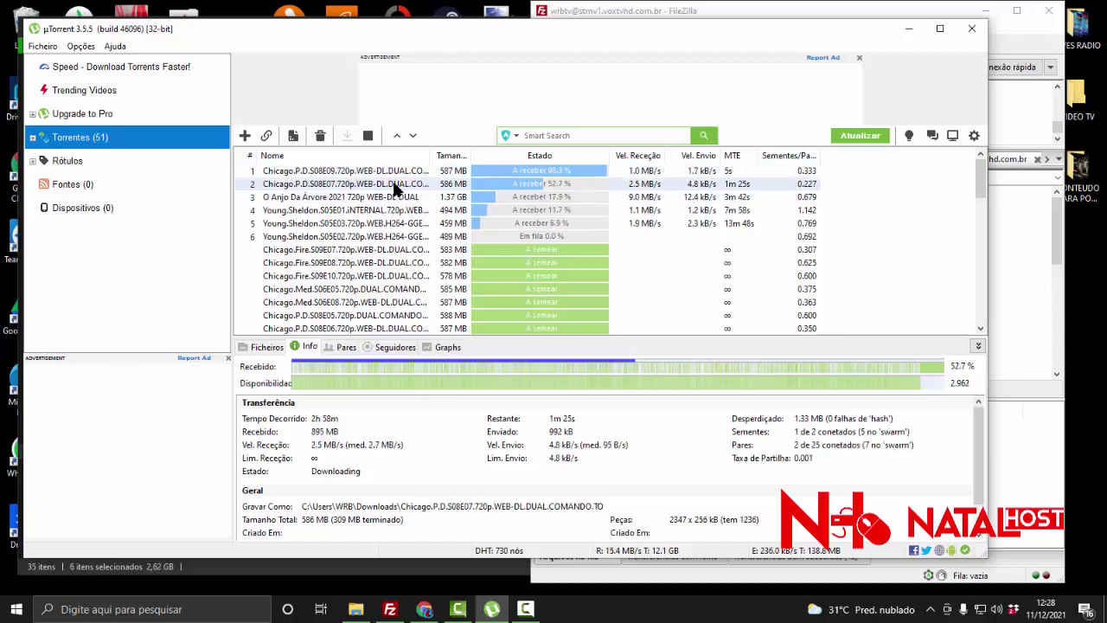
Check the transfer details of the Young Sheldon S05 torrents, including the queued S05E02, against the first torrent in the list.
left_click(313, 199)
left_click(313, 210)
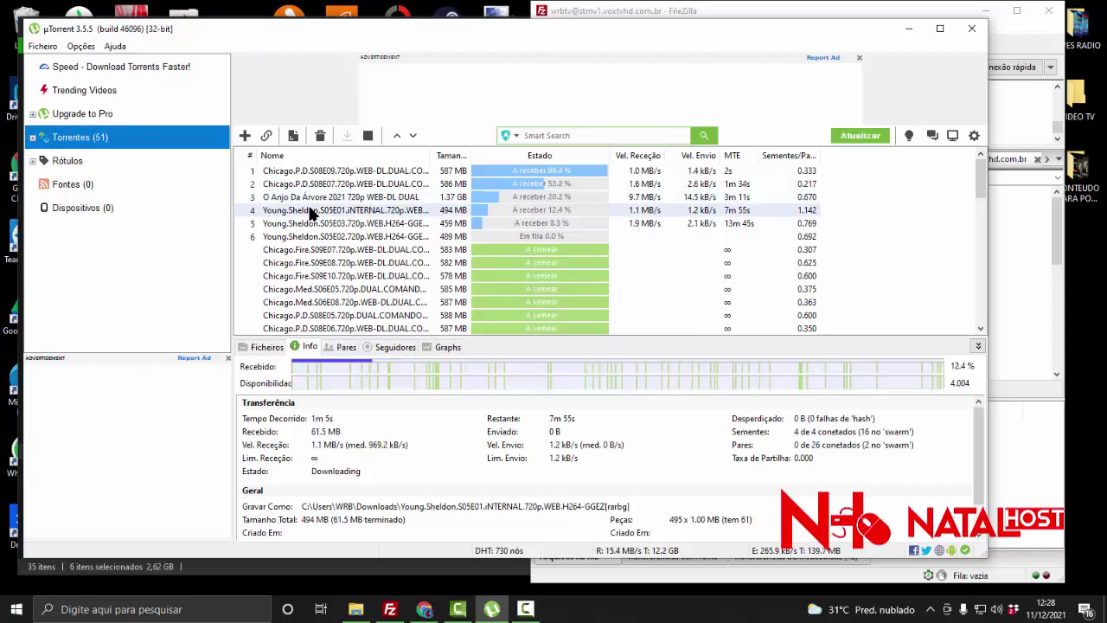
left_click(321, 226)
left_click(321, 238)
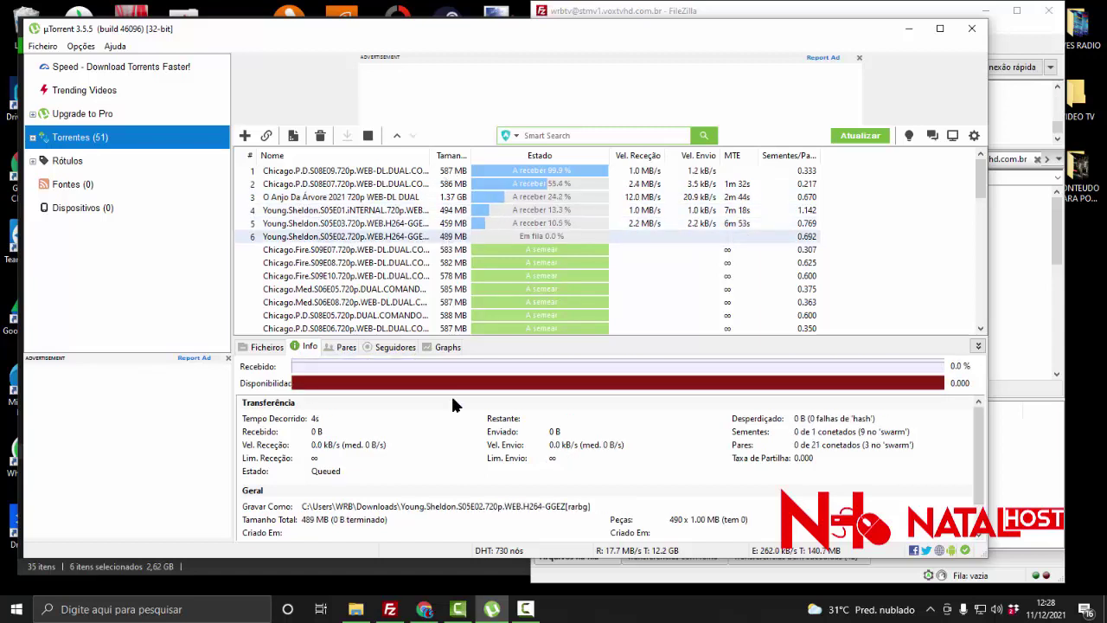
left_click(389, 173)
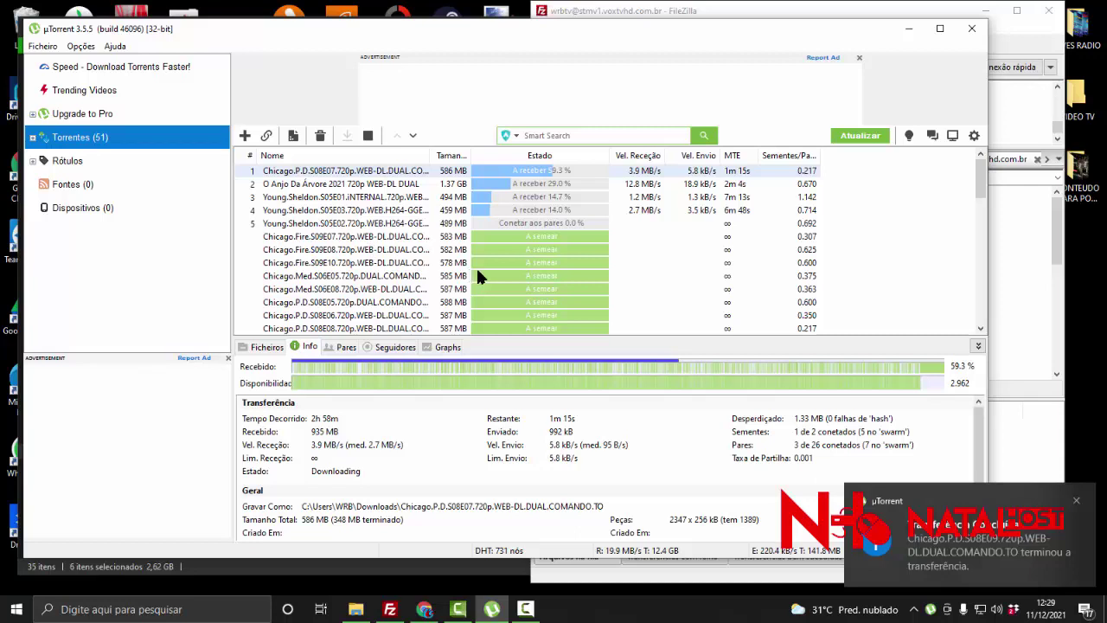
left_click(525, 222)
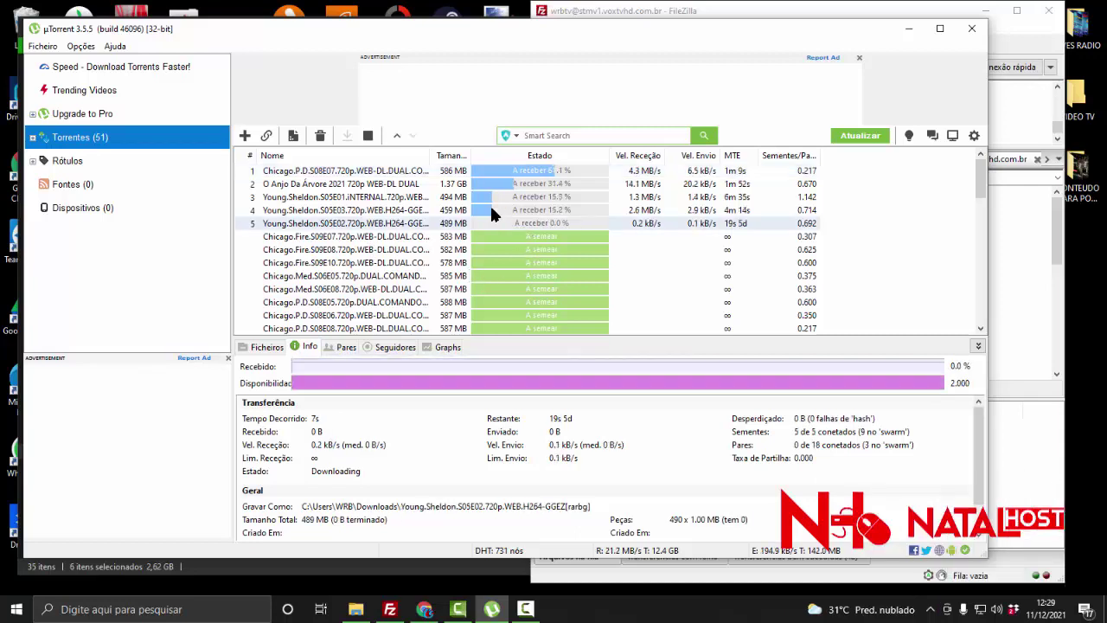
left_click(346, 171)
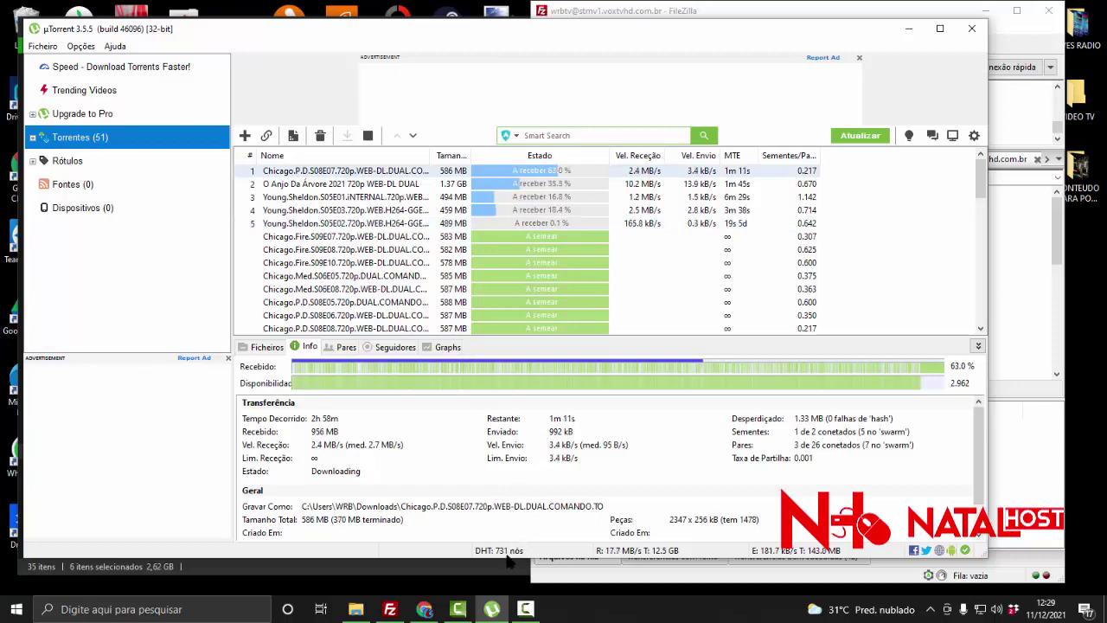
left_click(500, 223)
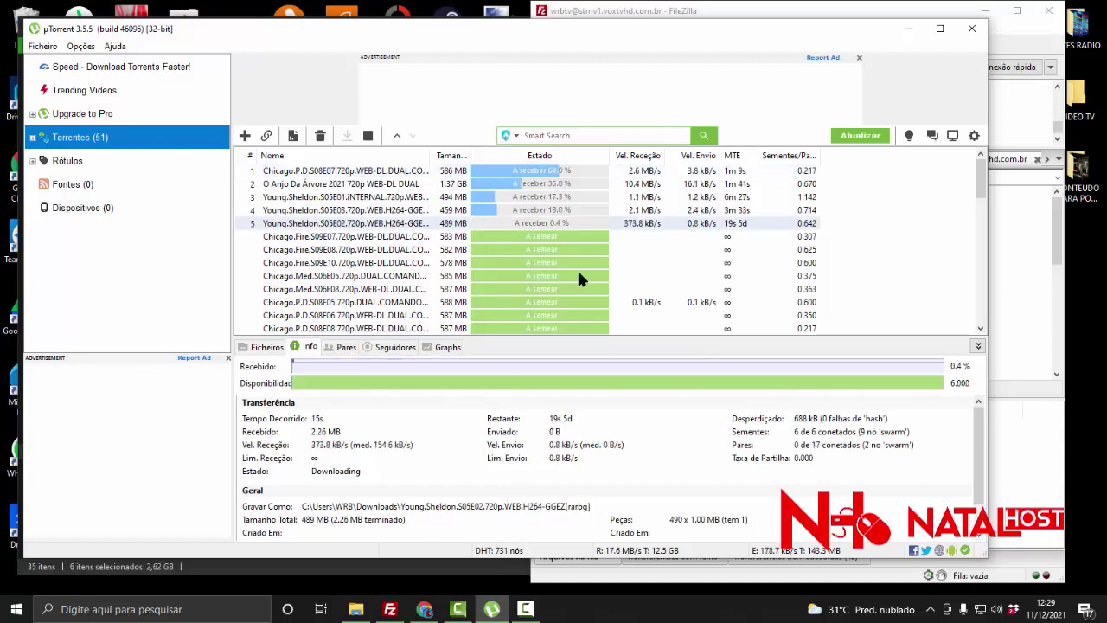
Minimize µTorrent to return to FileZilla, leave the SERIADOS DE CHICAGO folder and open the remote FILMES 2021 folder.
left_click(491, 609)
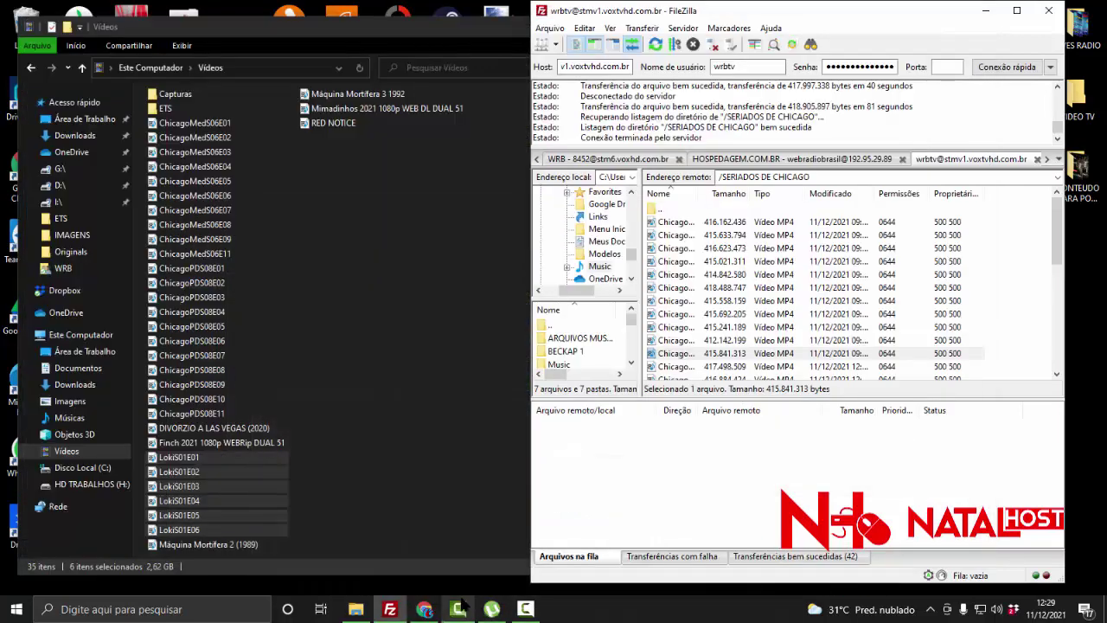
left_click(687, 314)
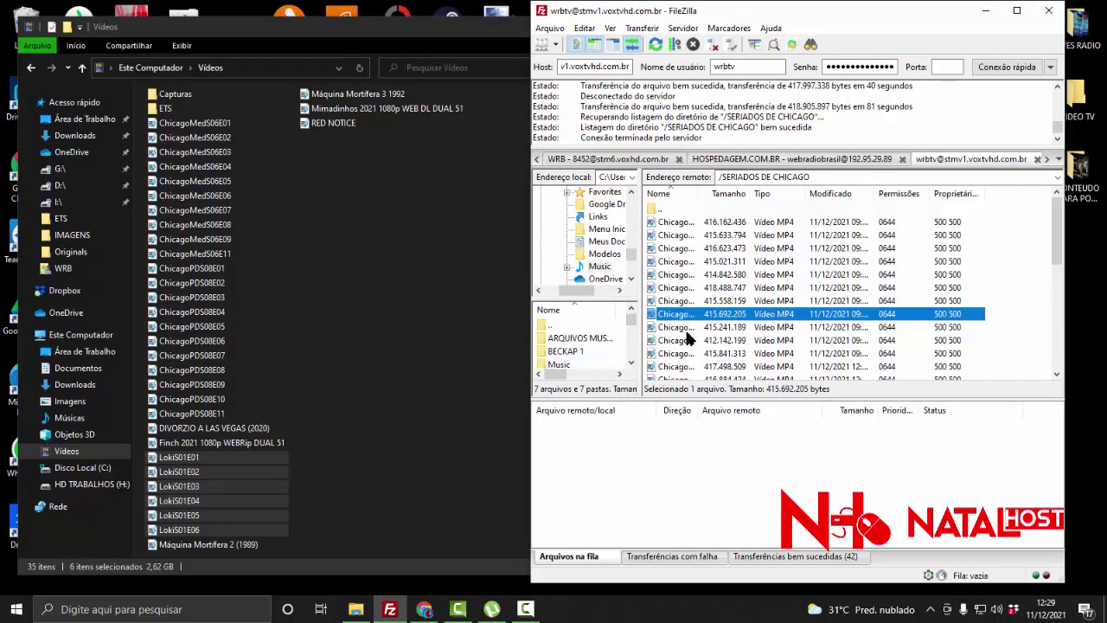
left_click(675, 210)
double_click(675, 211)
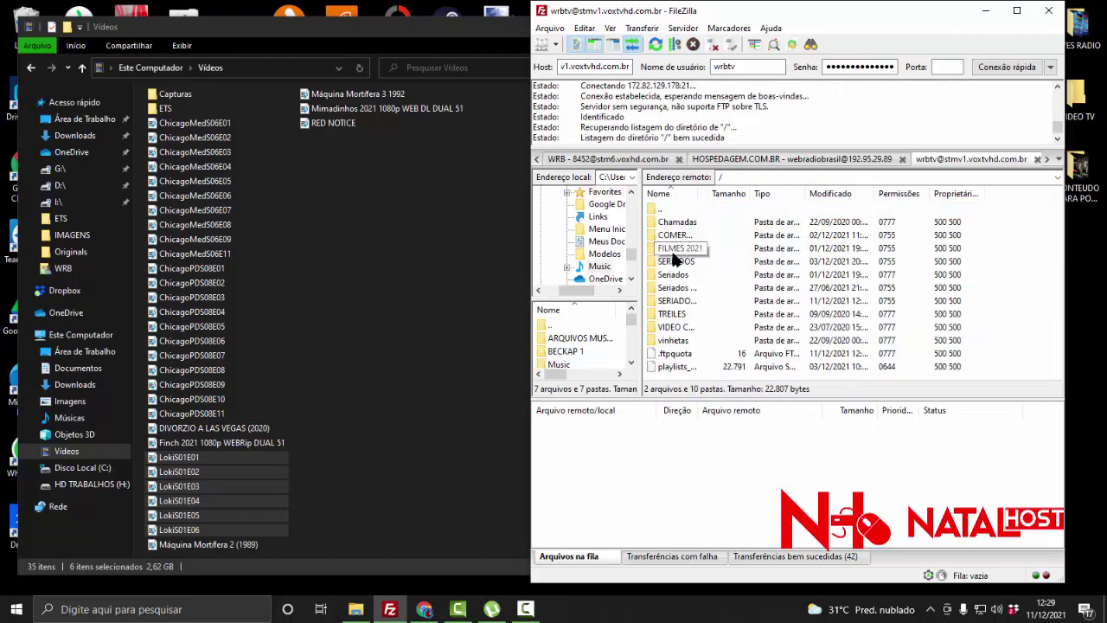
double_click(674, 256)
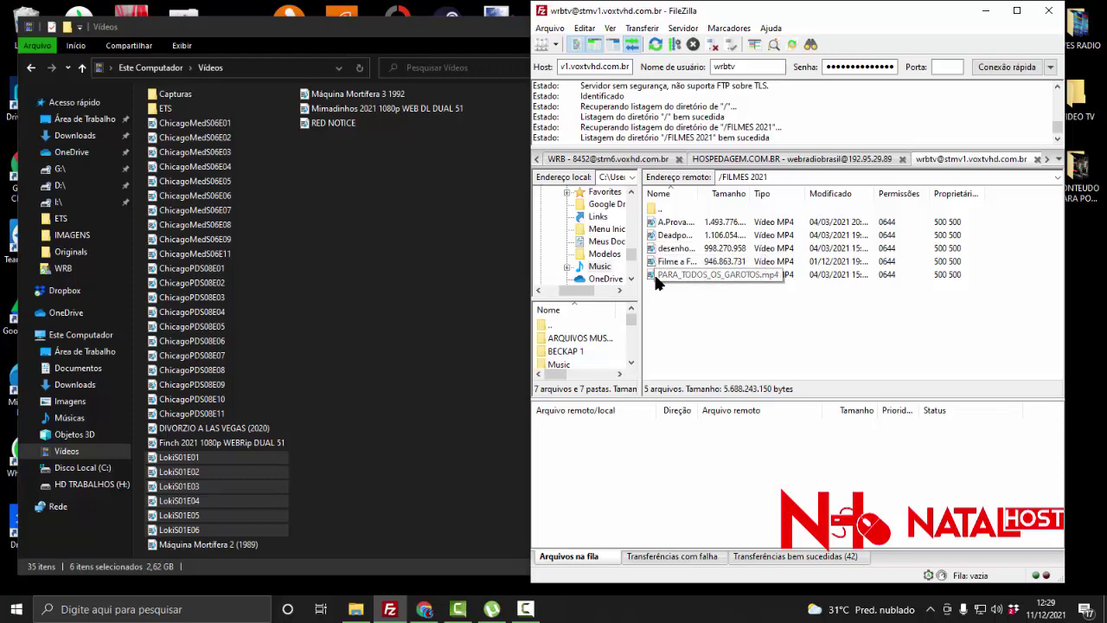
Delete desenho_2021.mp4 from the remote FILMES 2021 folder.
left_click(662, 249)
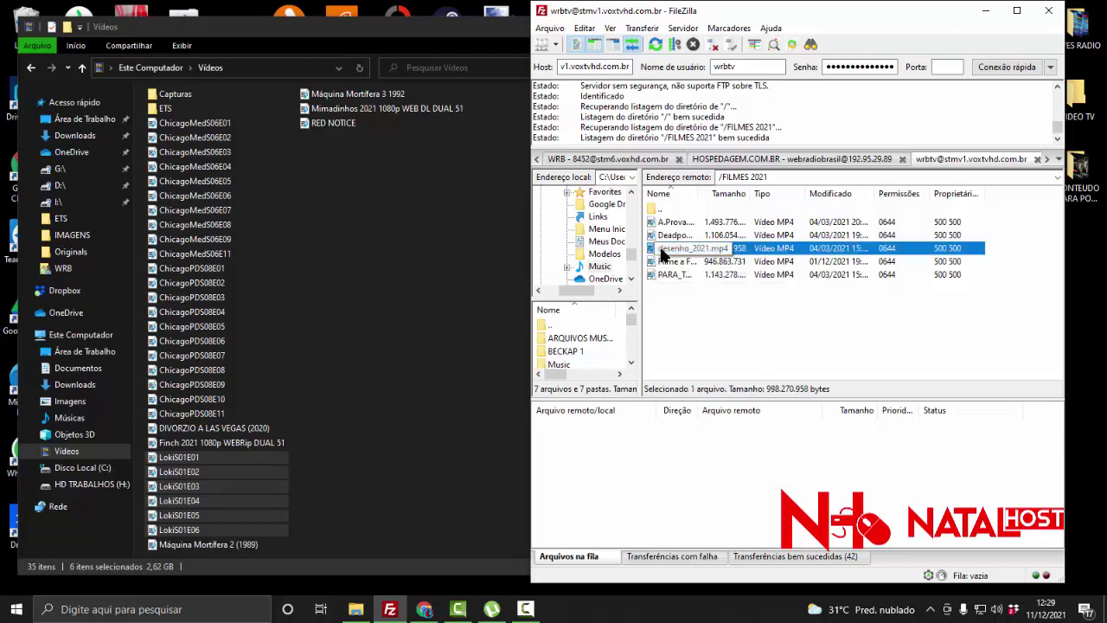
key("Delete")
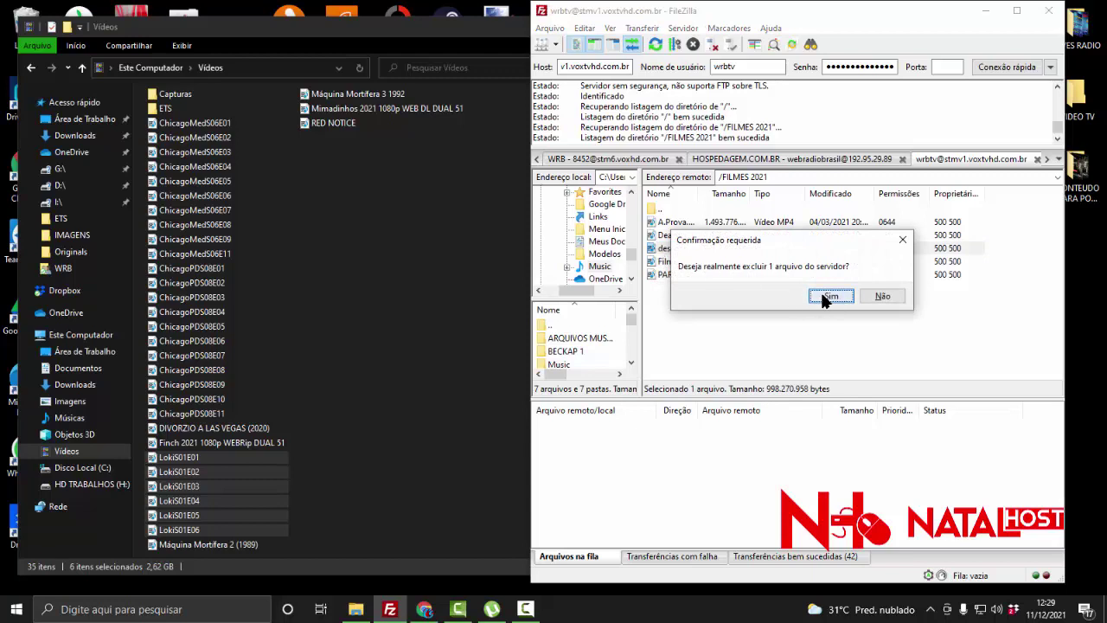
left_click(823, 297)
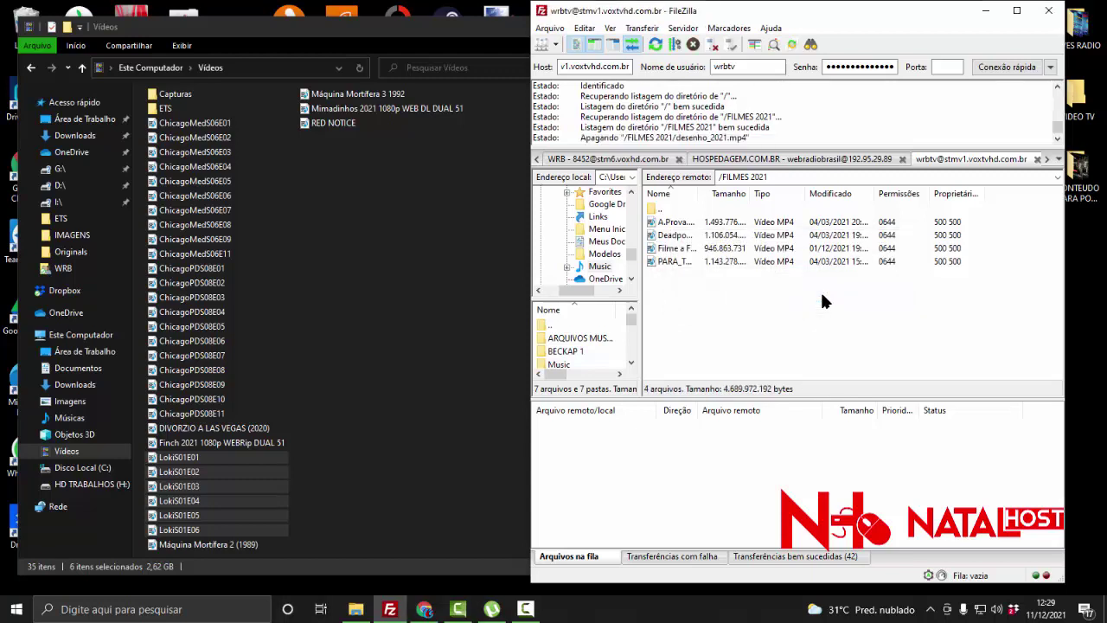
Upload RED NOTICE from the Vídeos folder to the remote FILMES 2021 folder.
left_click(360, 223)
left_click_drag(332, 123, 735, 320)
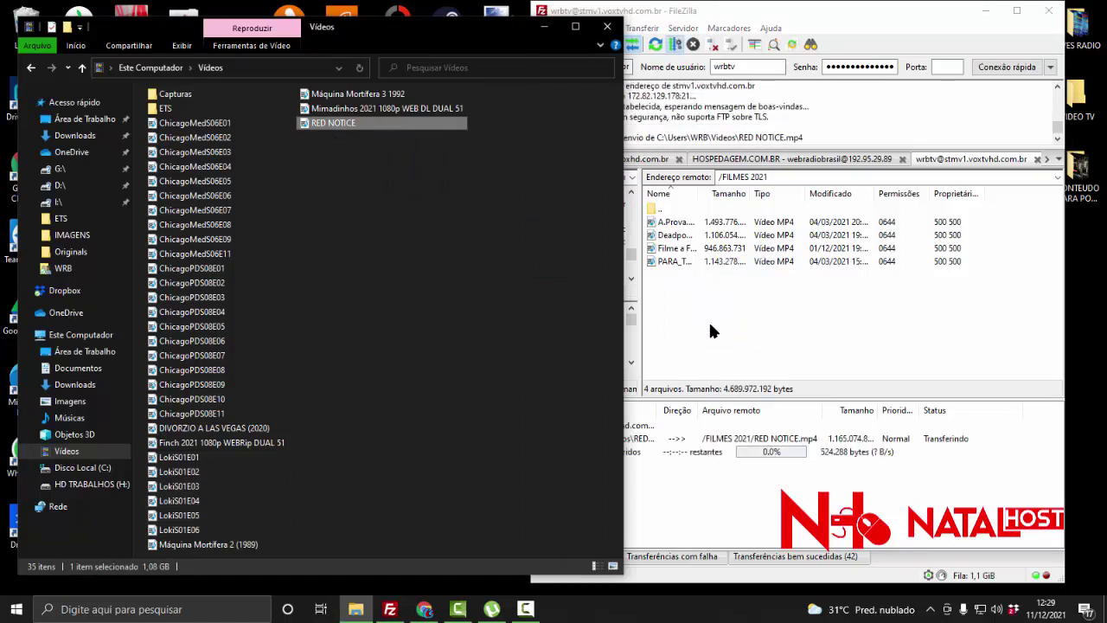
Rename the Mimadinhos video in the Vídeos folder as Mimadinhos 2021.
left_click(350, 115)
left_click(381, 112)
left_click(378, 109)
key("shift+Home")
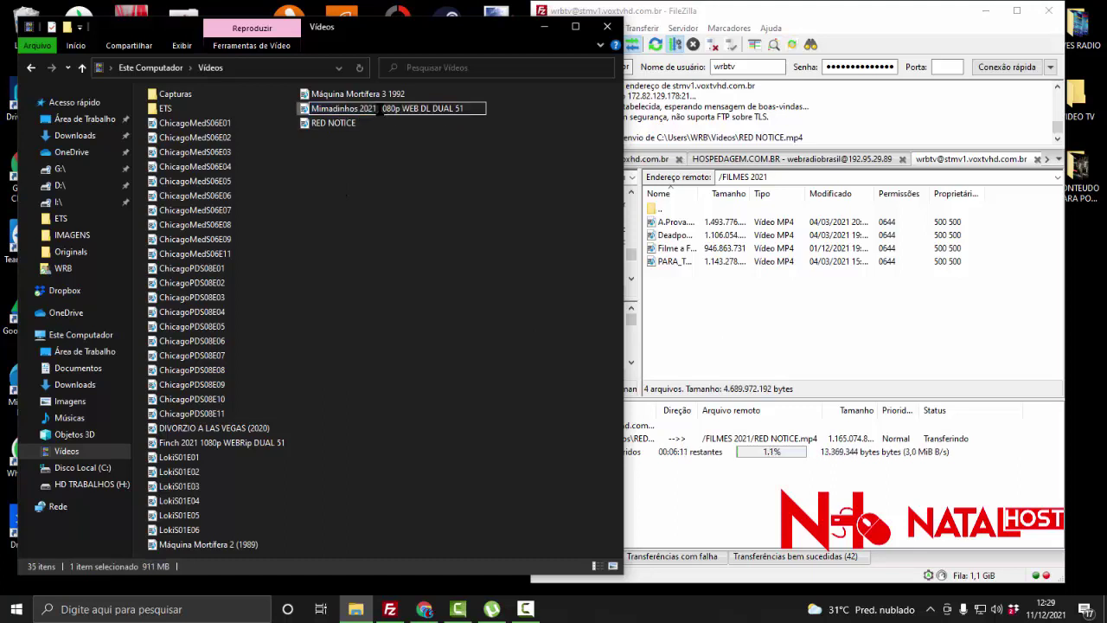
left_click_drag(378, 109, 484, 108)
key("BackSpace")
key("BackSpace")
key("BackSpace")
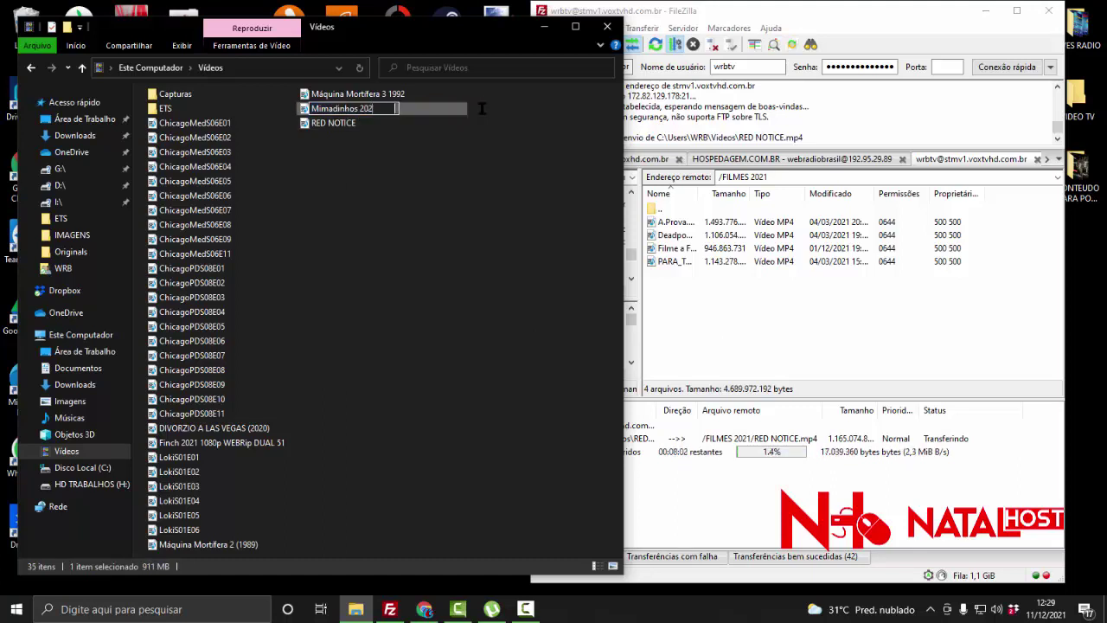
type("1")
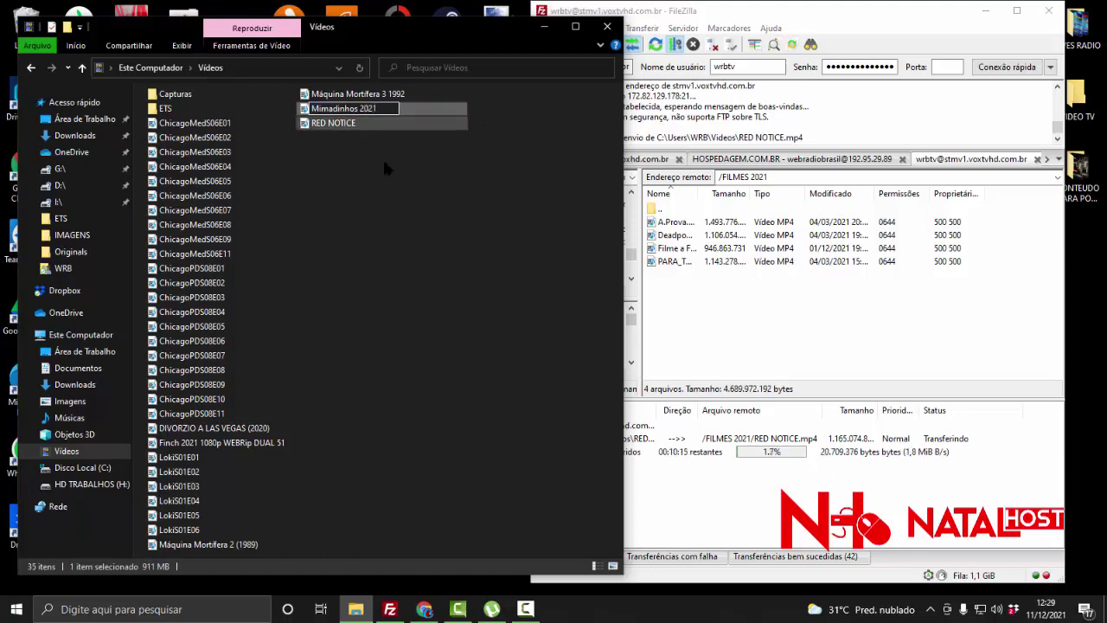
key("Return")
Upload Máquina Mortífera 3 1992, Mimadinhos 2021 and Máquina Mortífera 2 (1989) to the remote FILMES 2021 folder and check the transfer queue.
left_click(371, 93)
left_click(346, 108, "ctrl")
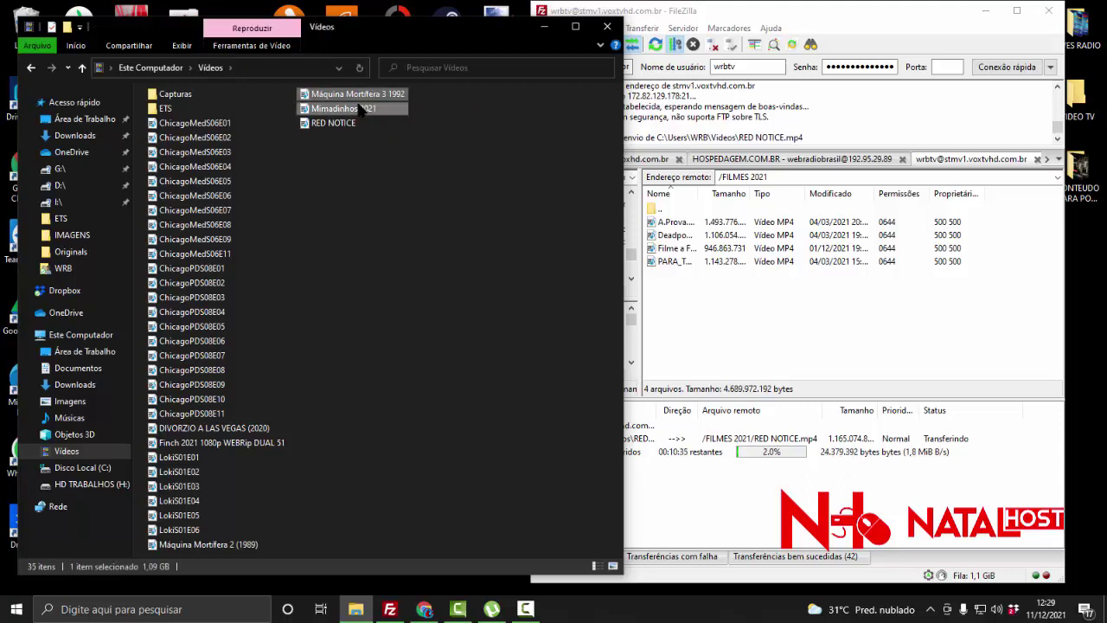
left_click_drag(380, 109, 783, 324)
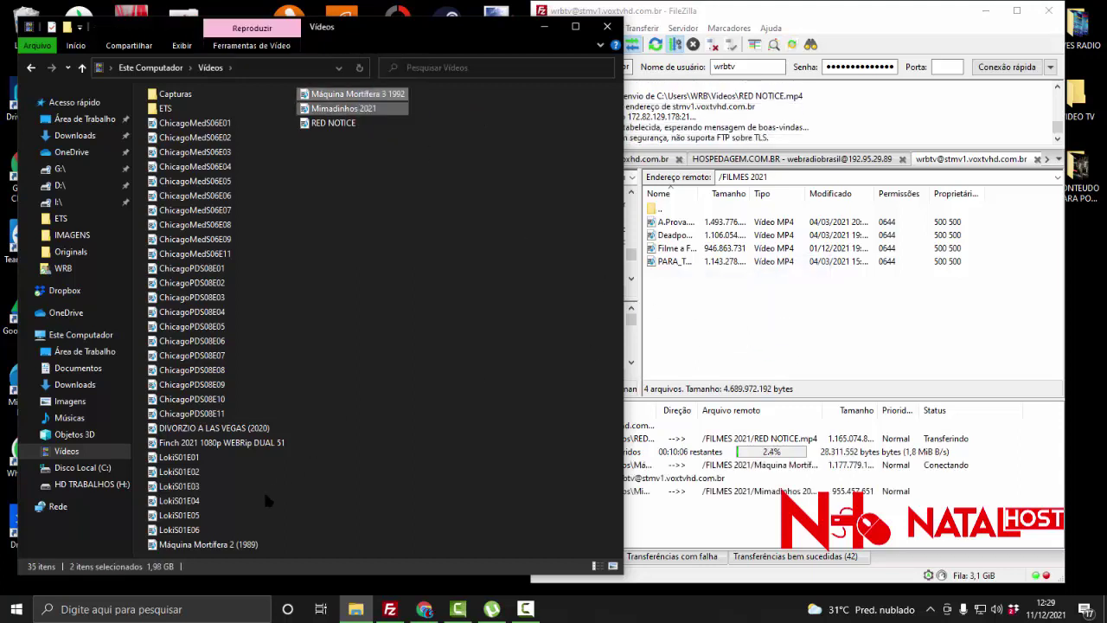
left_click(204, 545)
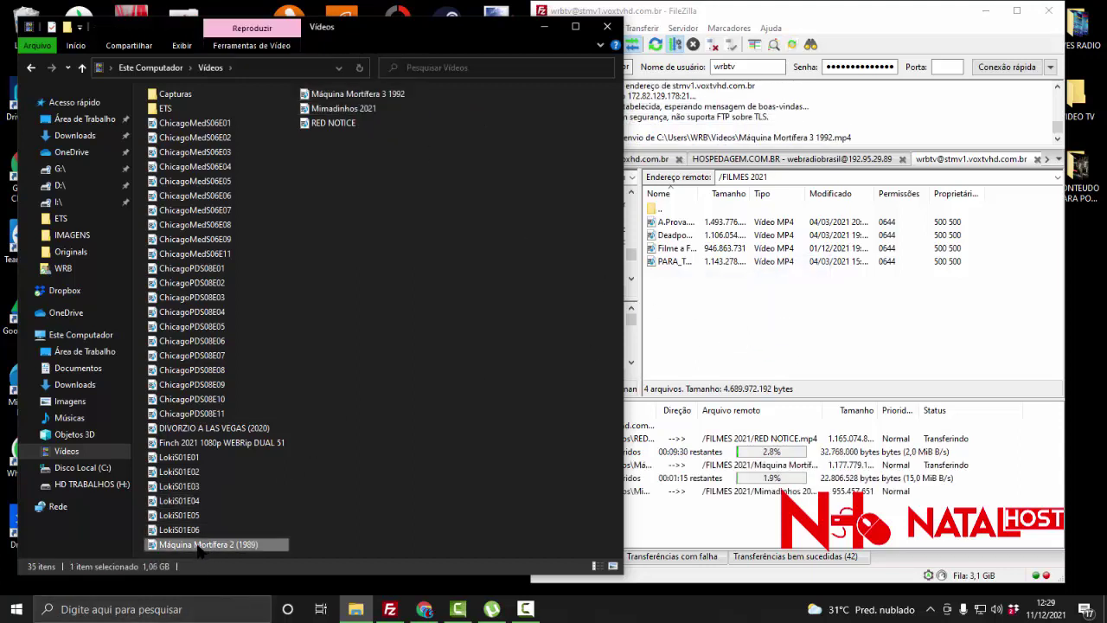
left_click_drag(204, 545, 731, 306)
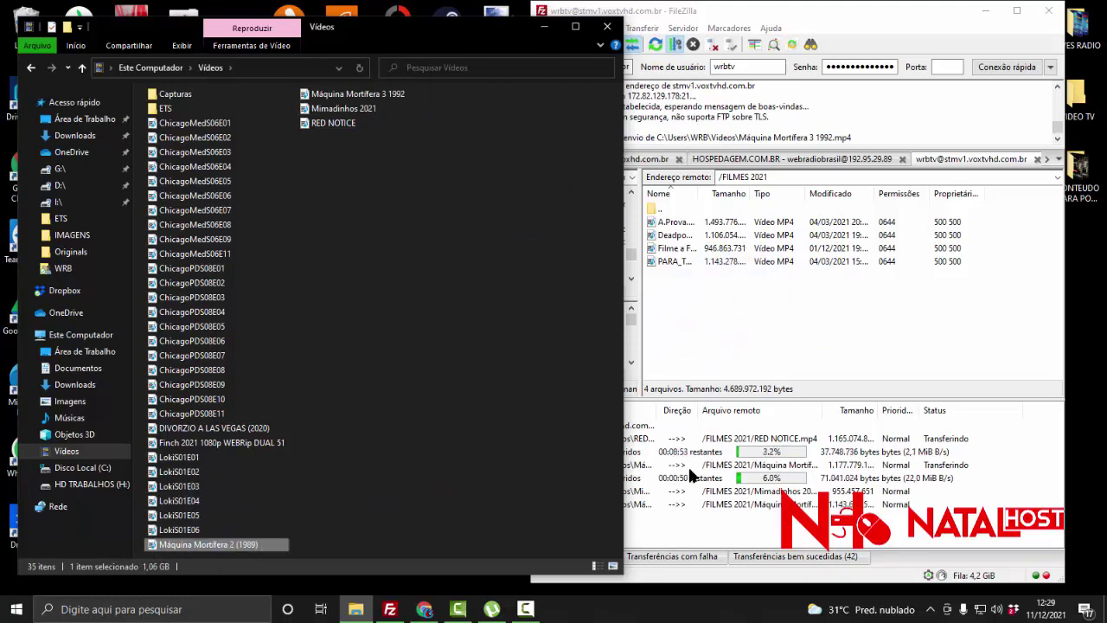
left_click(682, 504)
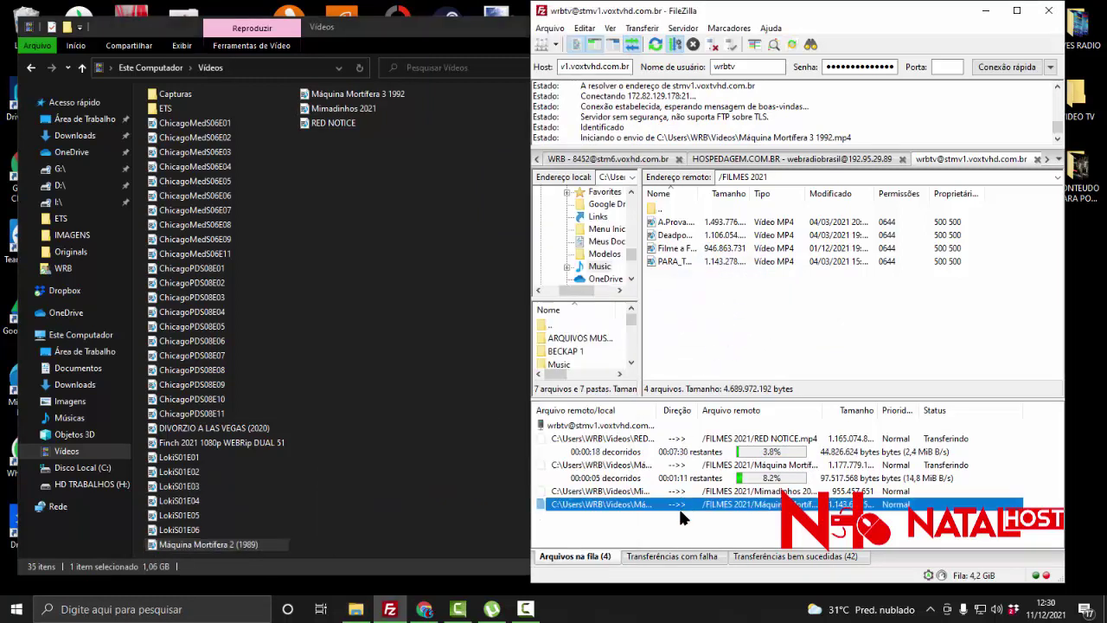
left_click(712, 440)
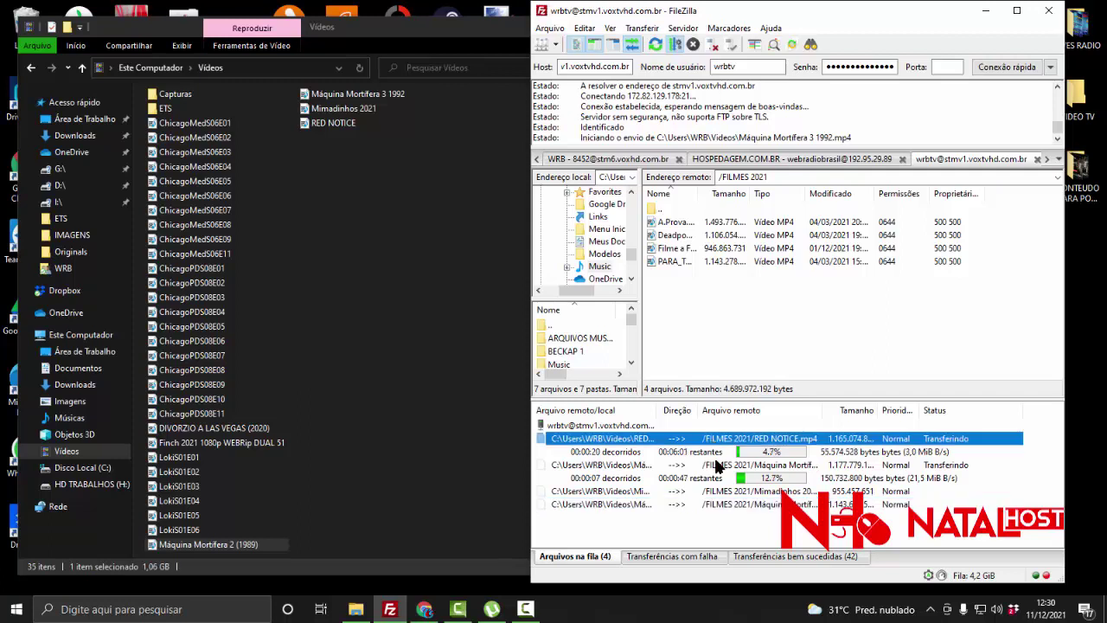
Rename the Finch video in the local Vídeos folder as Finch 2021.
left_click(718, 465)
left_click(717, 504)
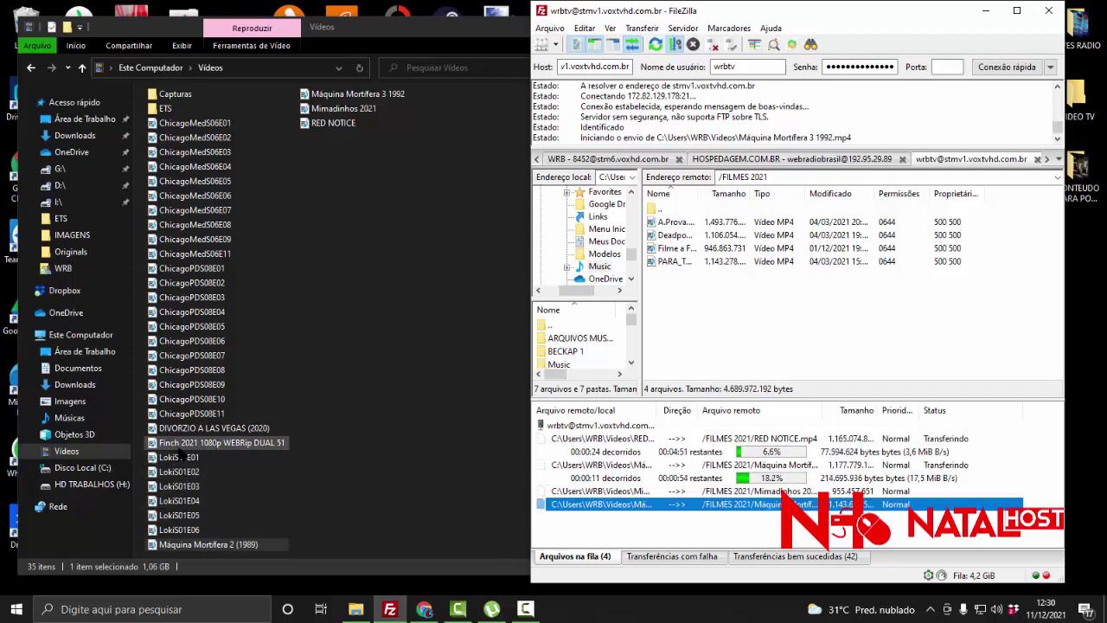
left_click(180, 448)
left_click(228, 446)
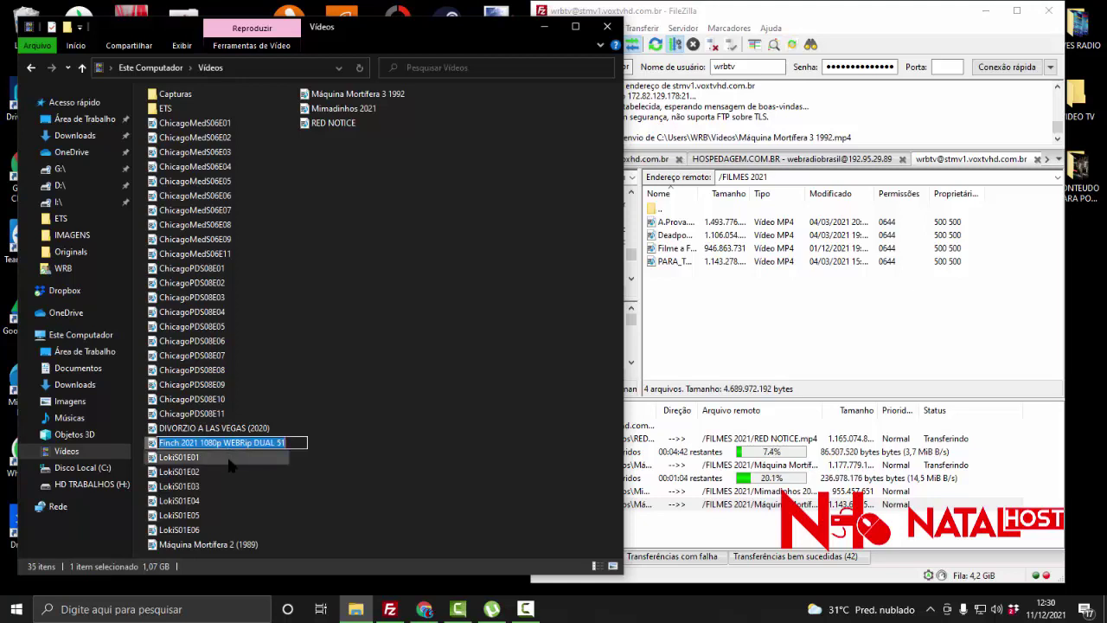
left_click(211, 452)
left_click(204, 445)
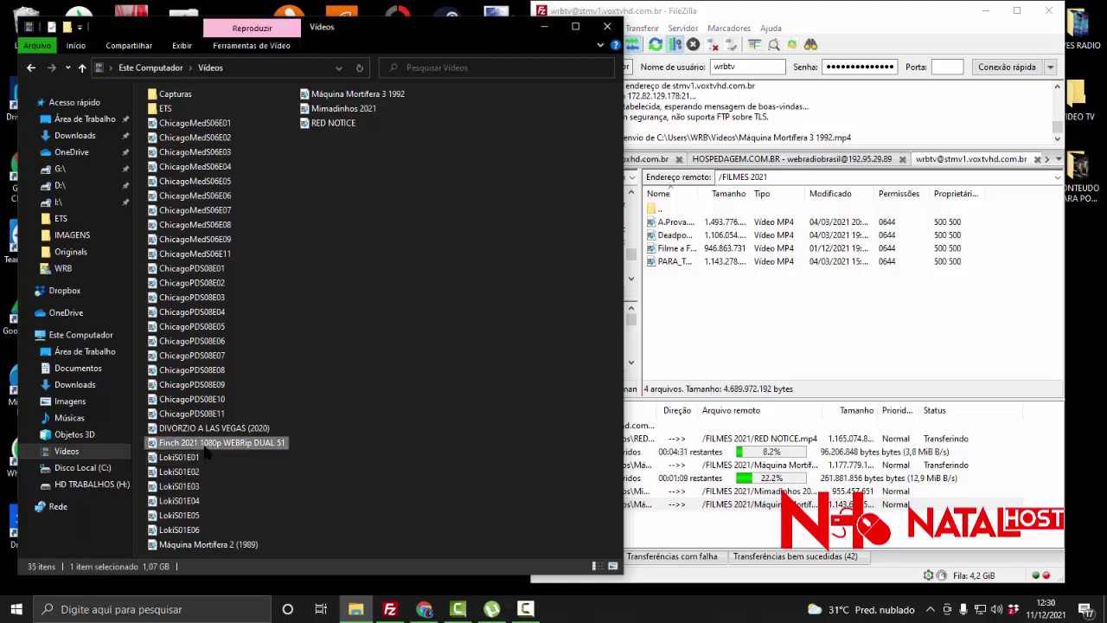
left_click(205, 445)
left_click_drag(199, 442, 327, 446)
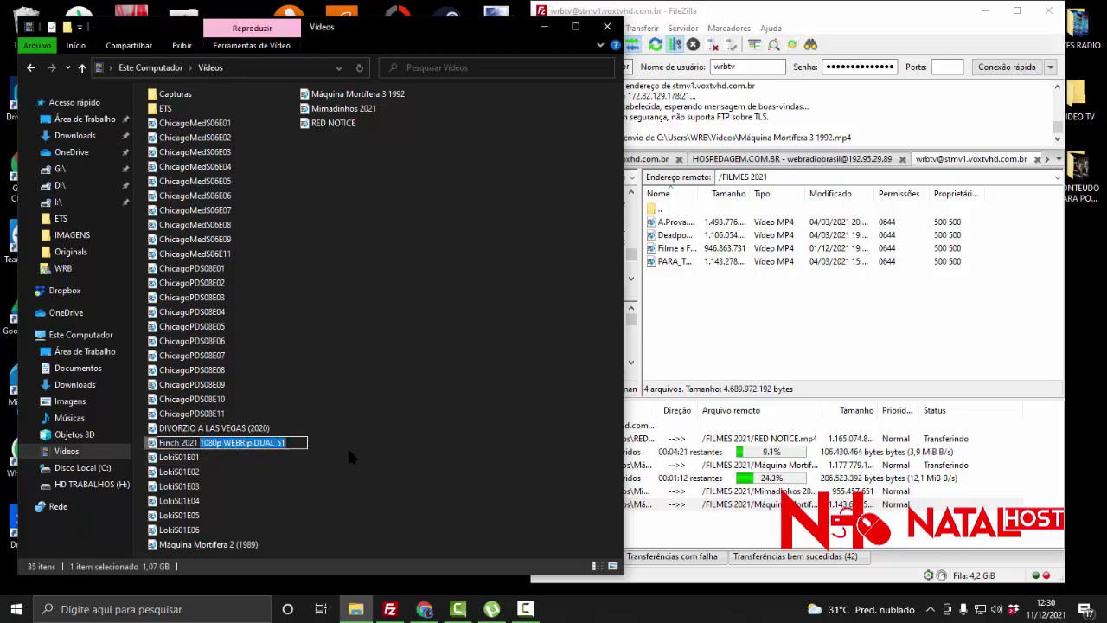
key("BackSpace")
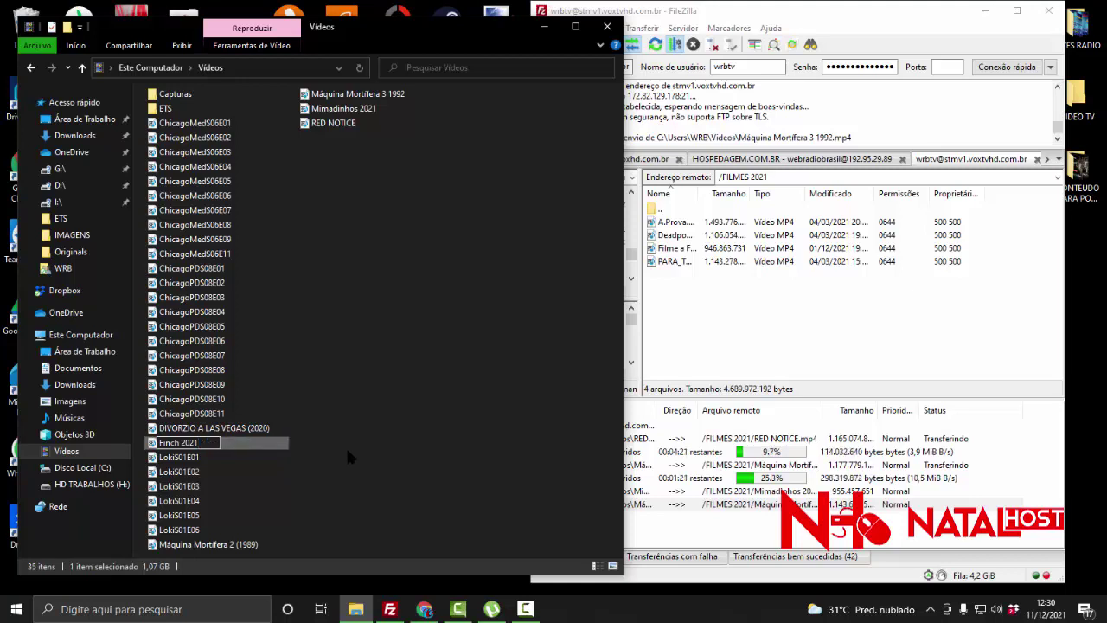
left_click(182, 471)
Upload Finch 2021 and DIVORZIO A LAS VEGAS (2020) from the Vídeos folder to the remote FILMES 2021 folder.
left_click_drag(260, 444, 759, 341)
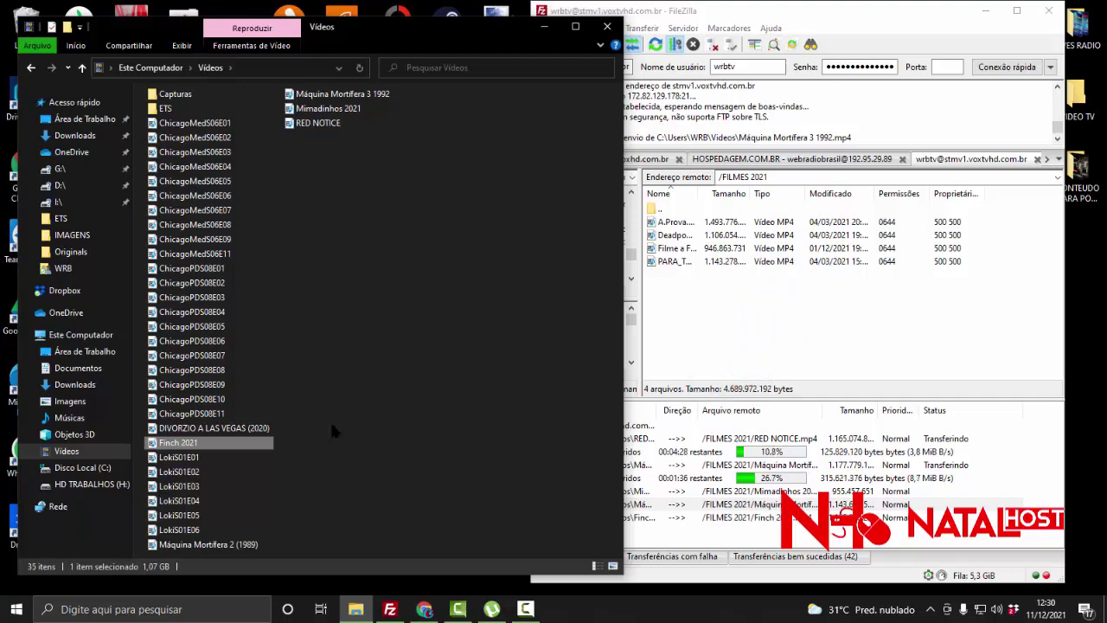
left_click(202, 431)
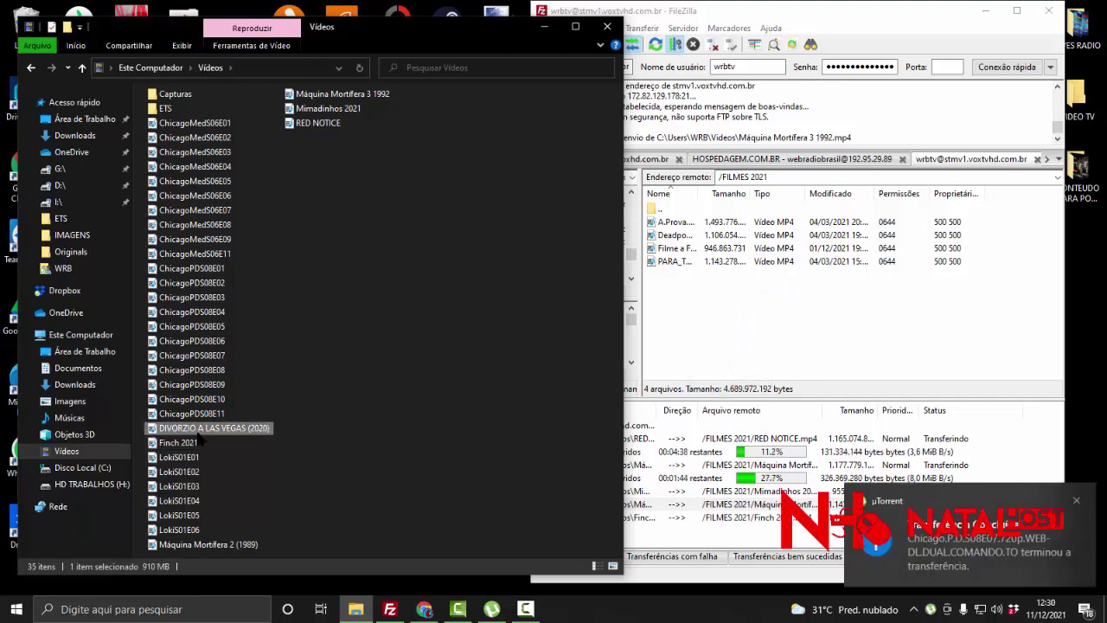
left_click(246, 429)
left_click_drag(247, 428, 277, 430)
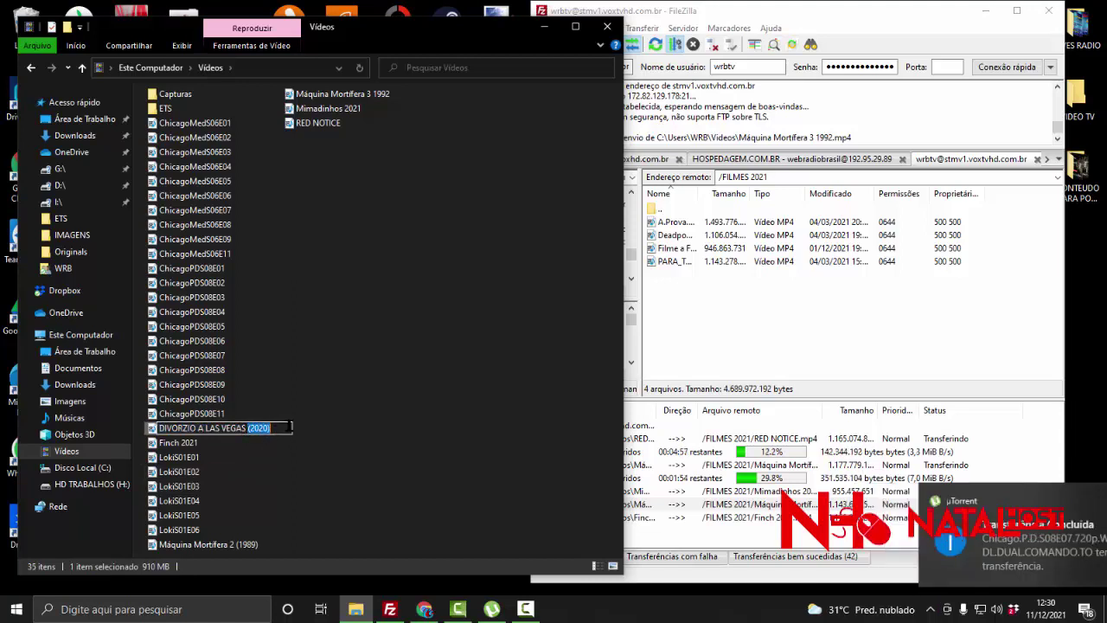
key("Return")
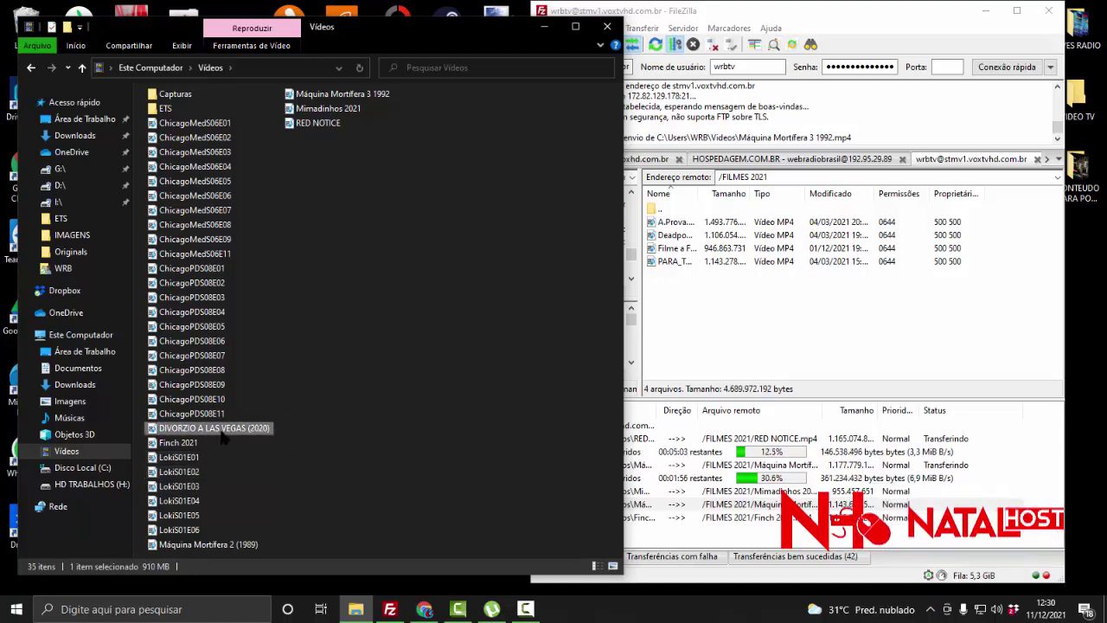
left_click_drag(208, 432, 699, 385)
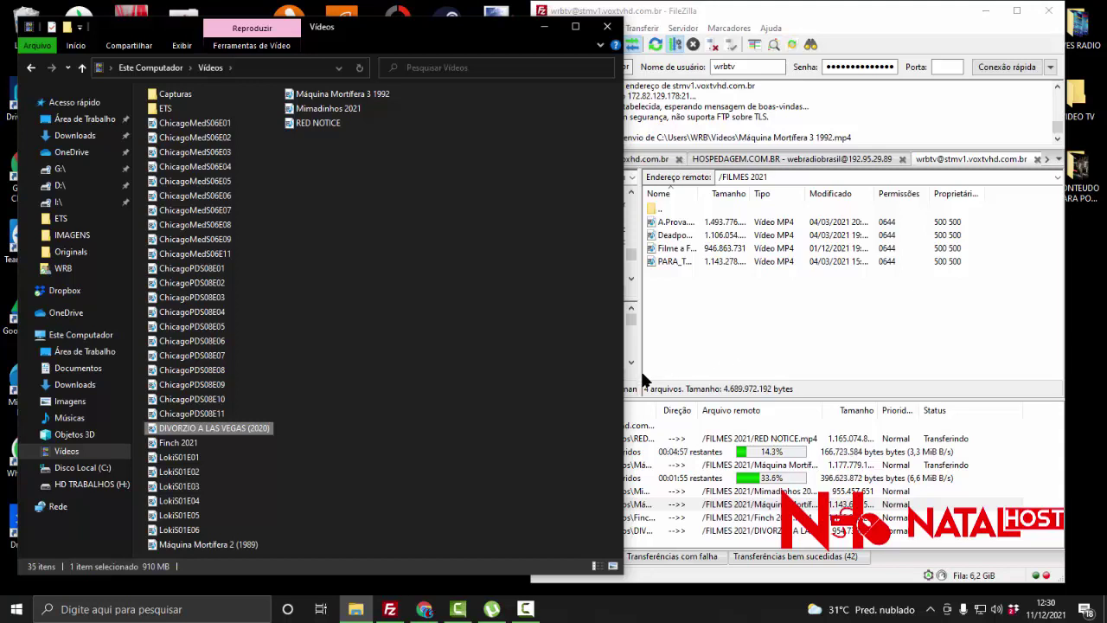
left_click(709, 504)
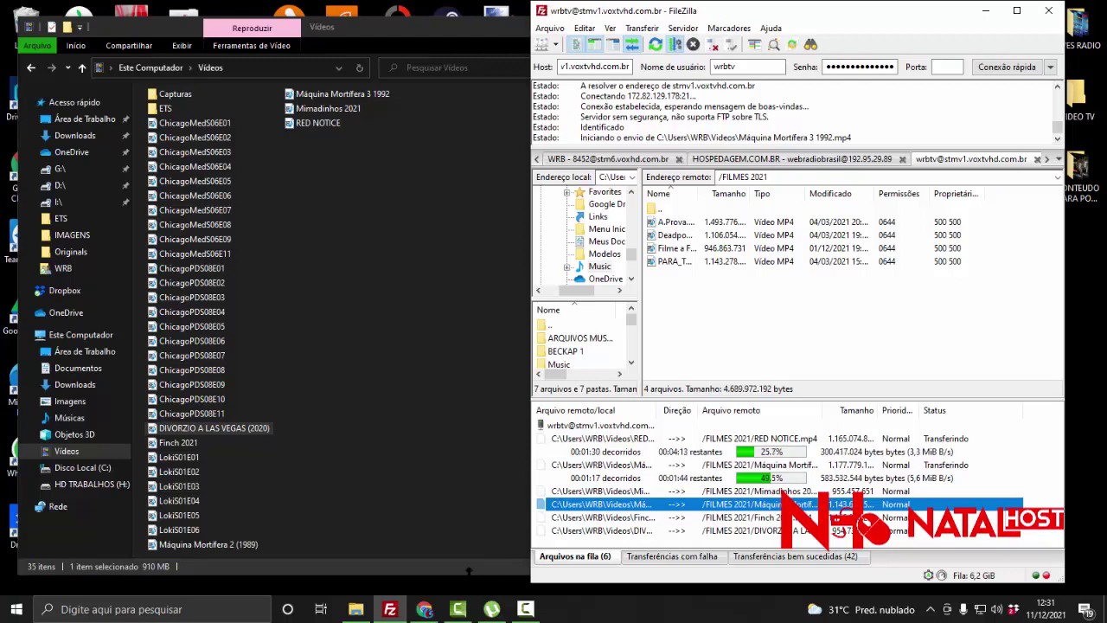
Switch to the streaming panel in Chrome, open Gerenciar Vídeos and list the videos of the COMERCIAL folder.
left_click(424, 608)
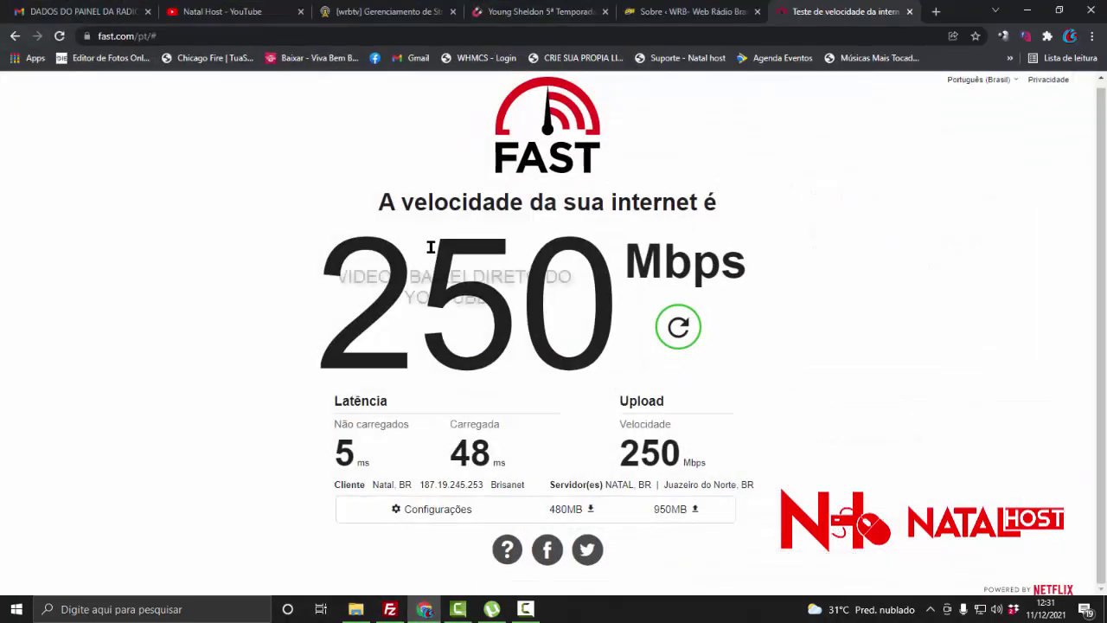
left_click(390, 7)
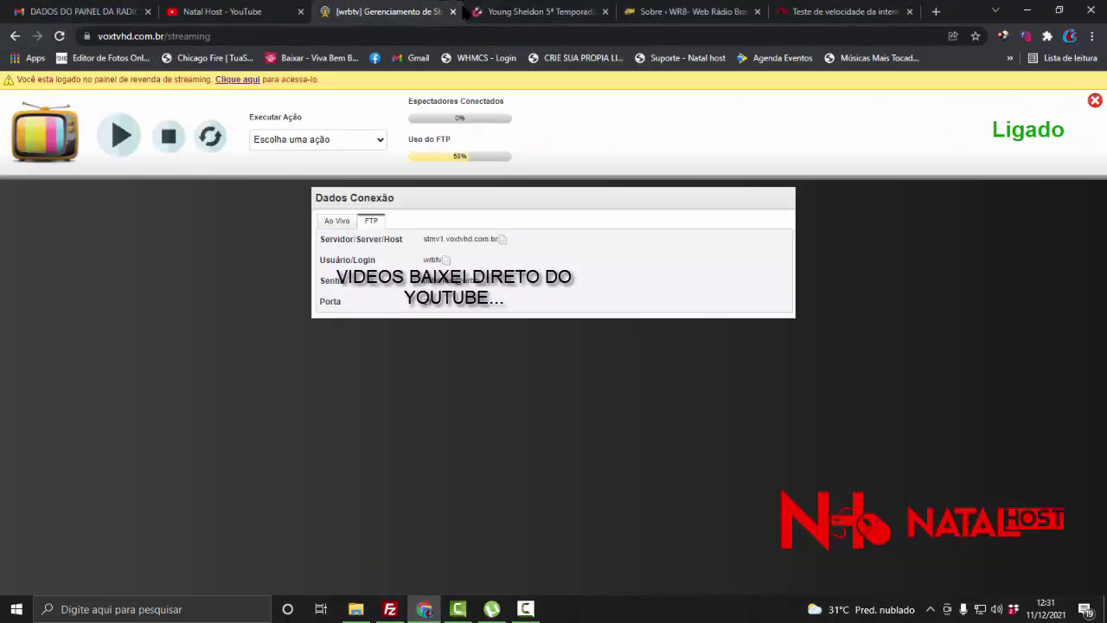
left_click(309, 142)
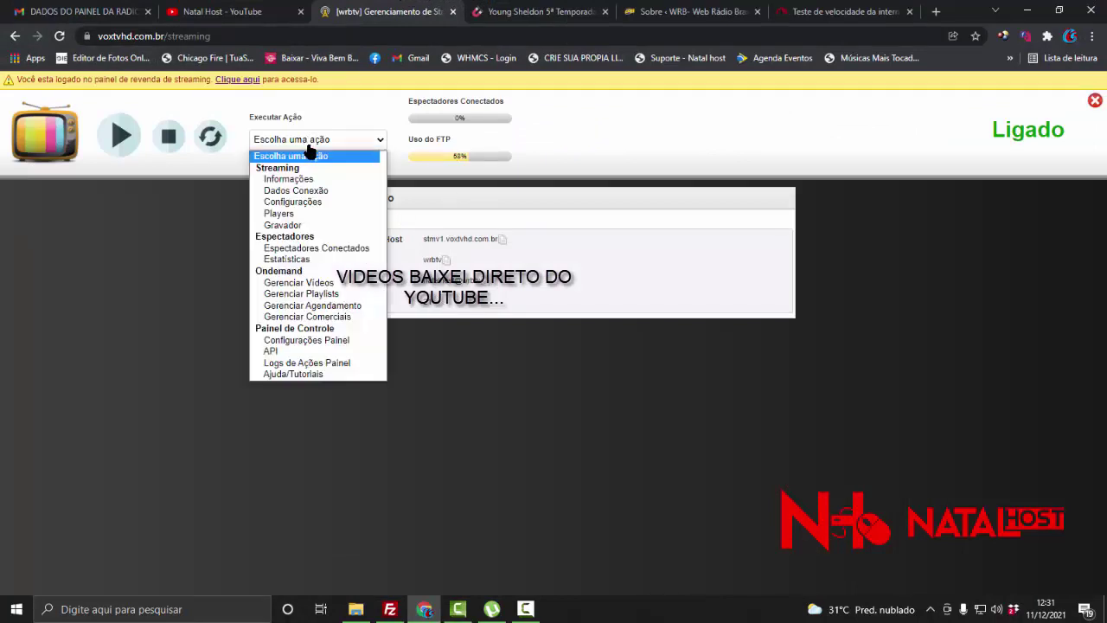
left_click(352, 281)
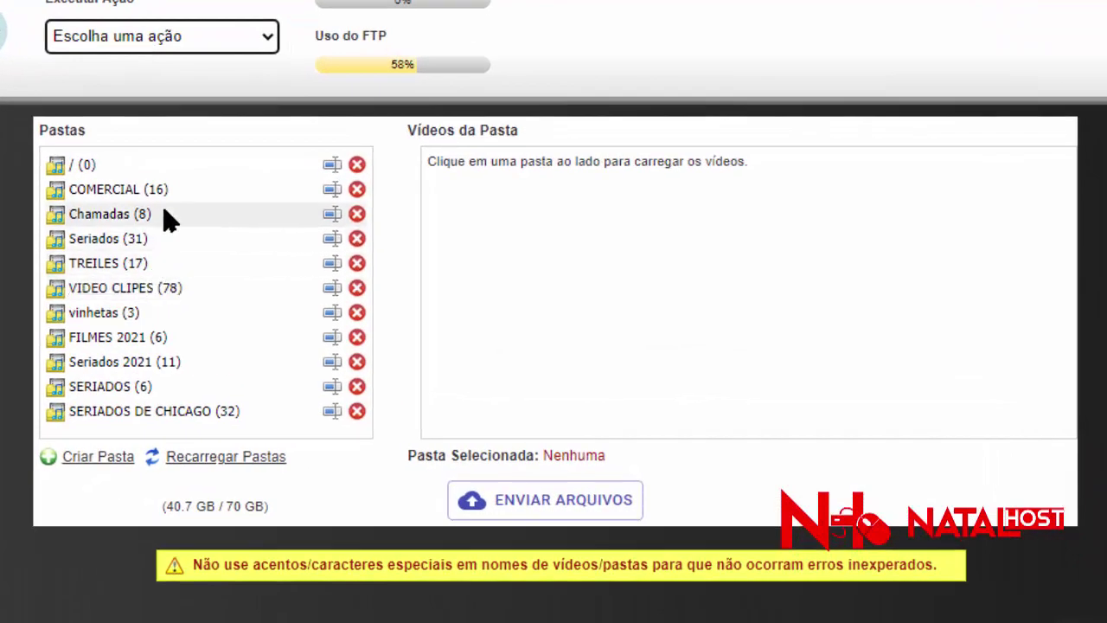
left_click(147, 192)
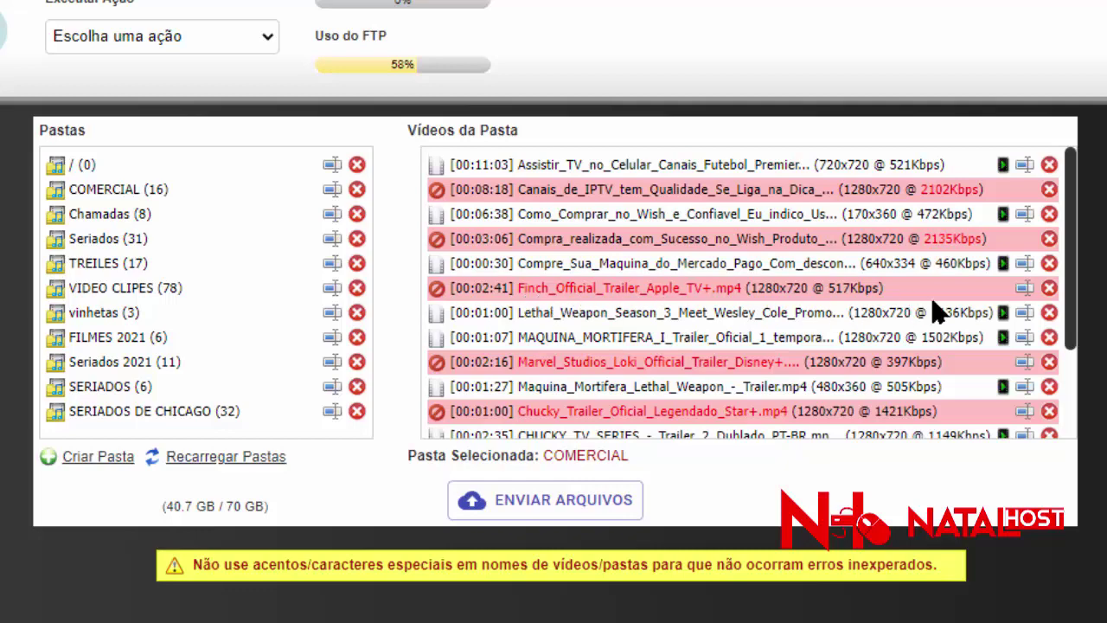
Try to rename Finch_Official_Trailer_Apple_TV+.mp4 as treile Finch 2021, copying the film name from the local Vídeos folder.
left_click(1025, 289)
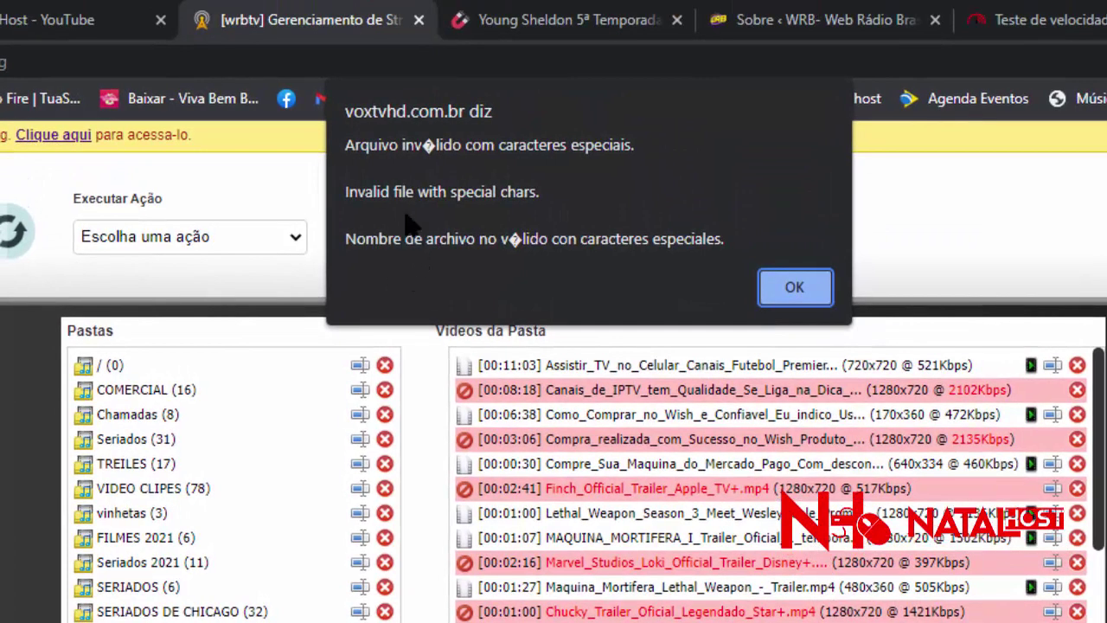
left_click(794, 287)
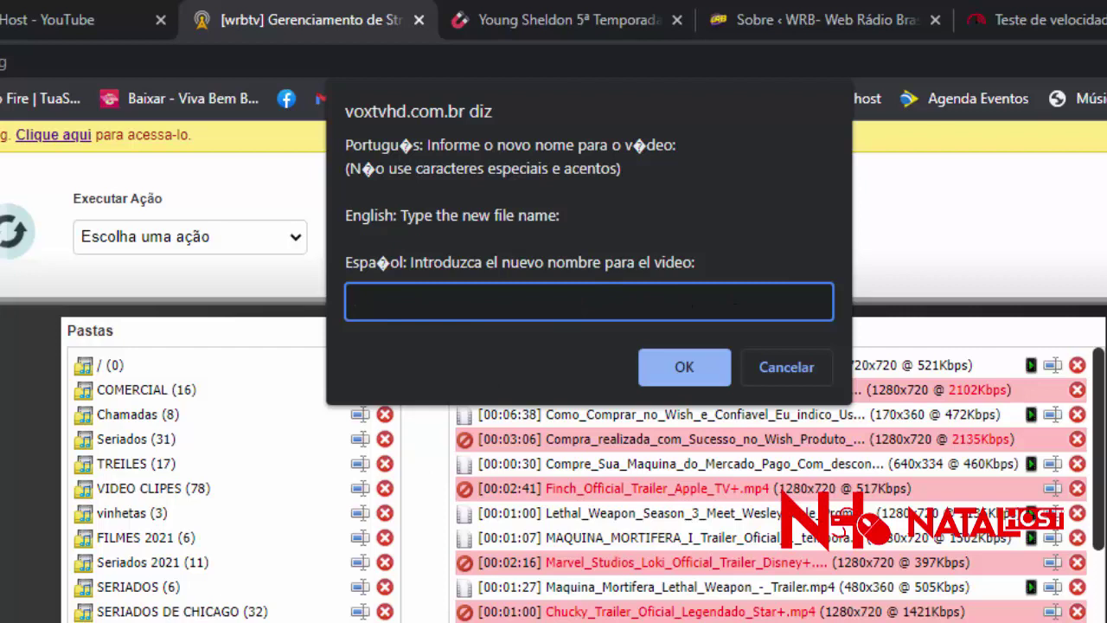
key("alt+Tab")
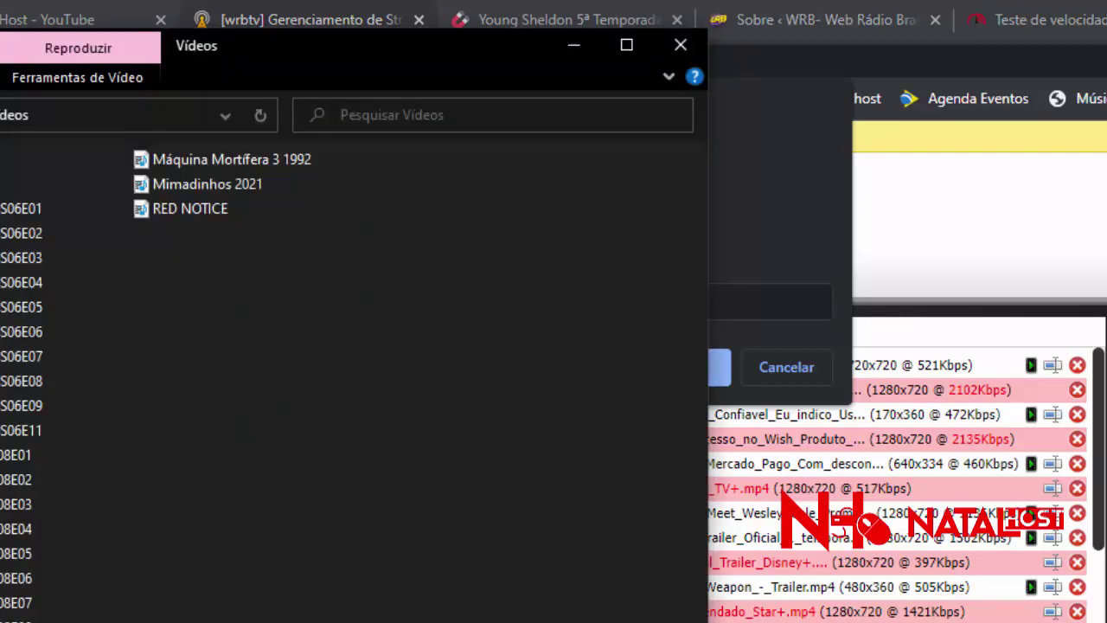
right_click(1, 430)
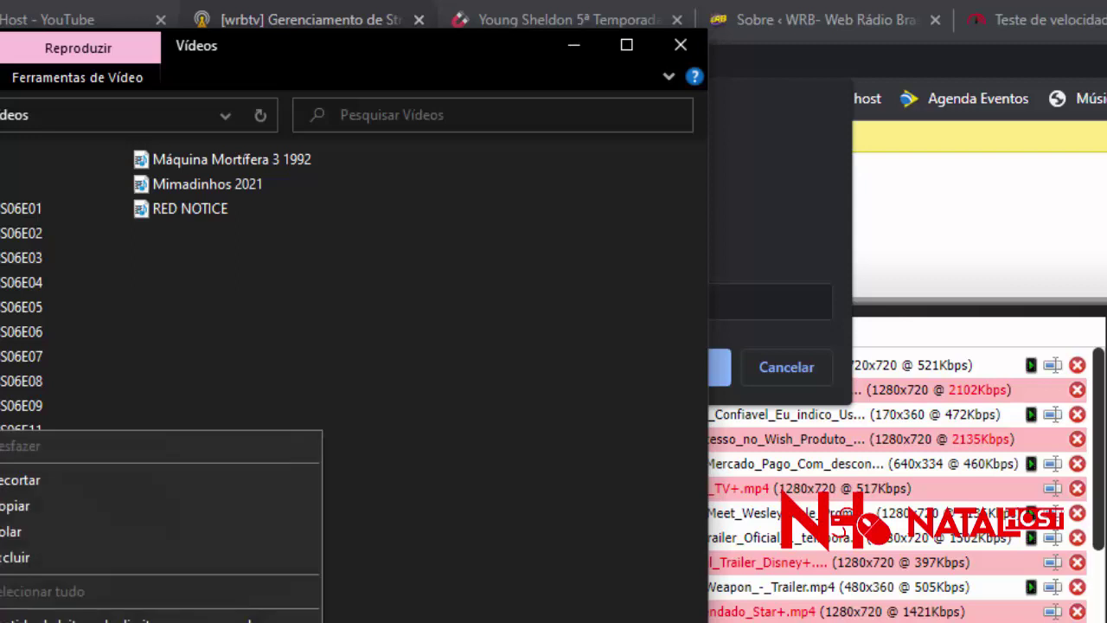
left_click(52, 503)
key("alt+Tab")
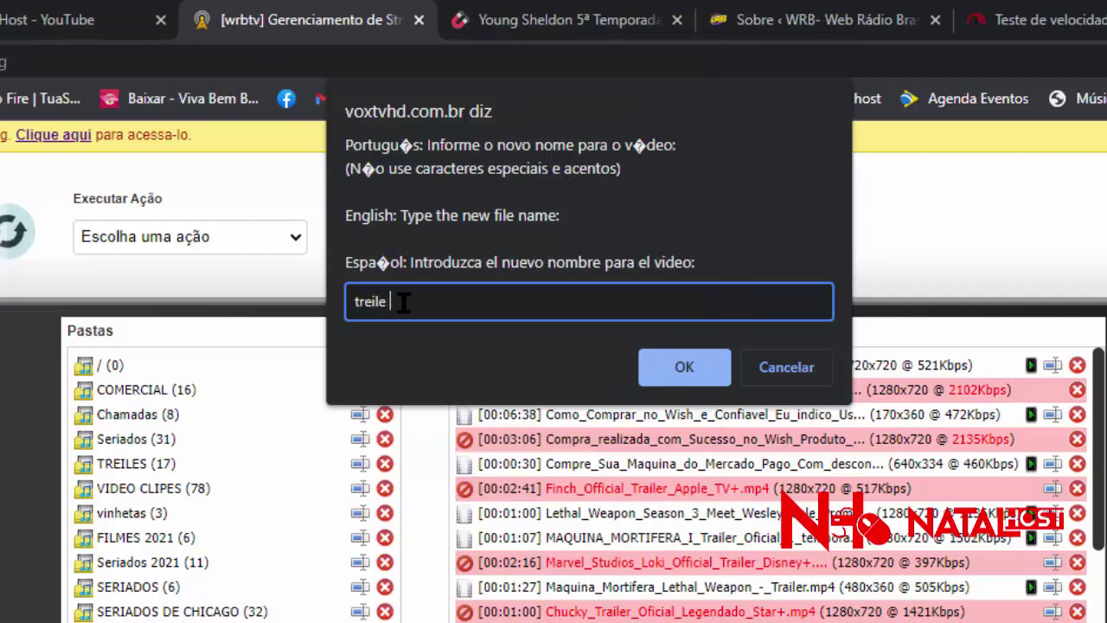
type("treile")
type("Finch 2021")
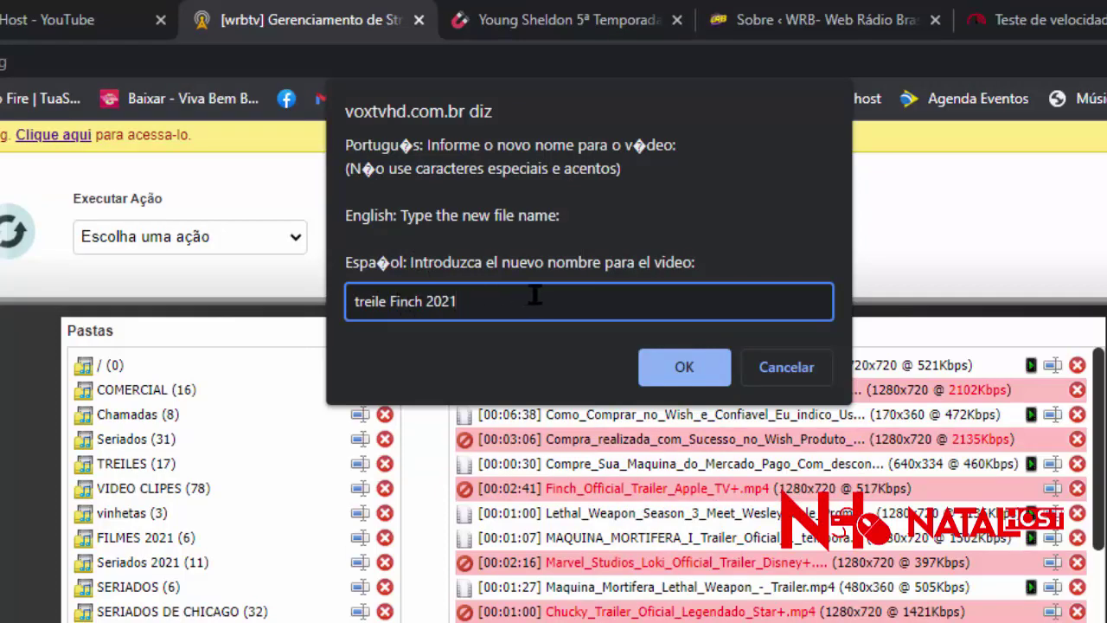
left_click(681, 367)
scroll(571, 570, "down", 1)
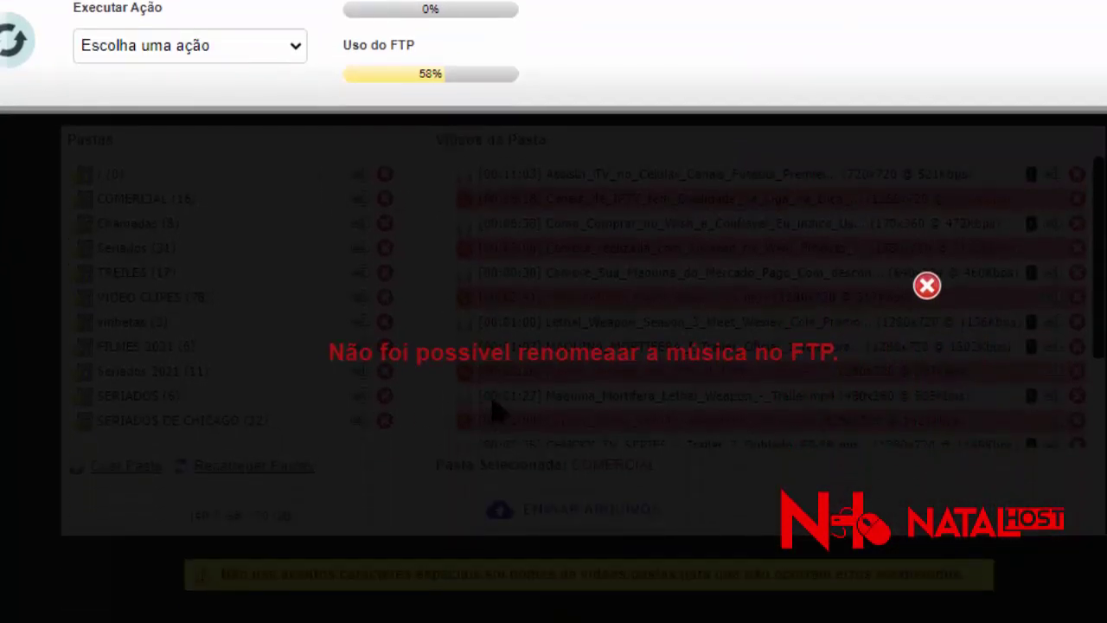
left_click(926, 285)
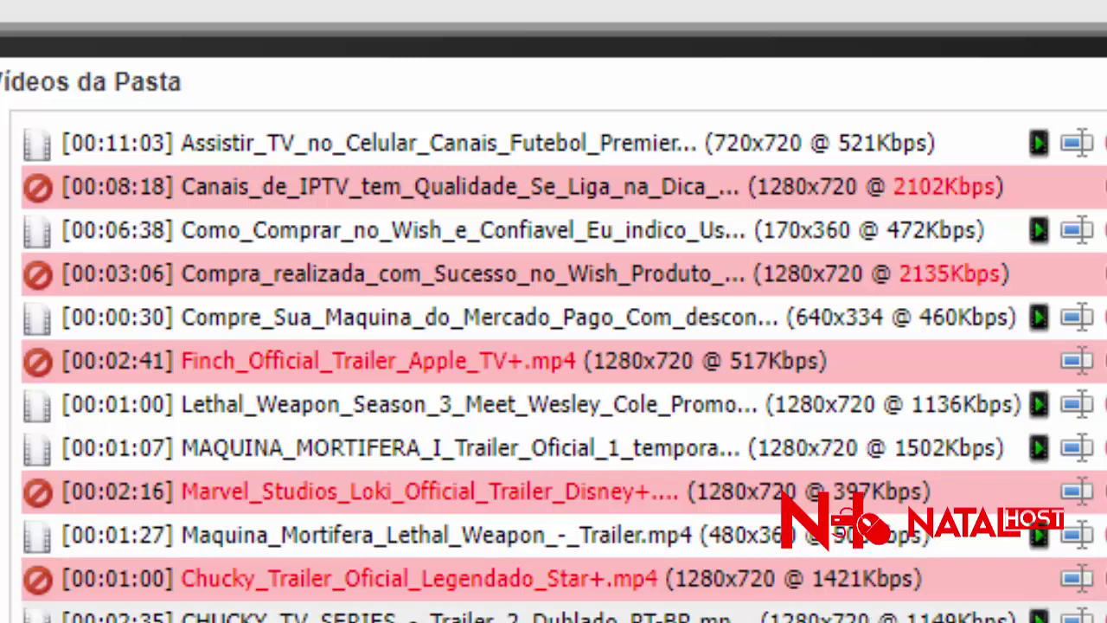
Look through the COMERCIAL folder's videos for entries blocked by special characters in the name or an excessive bitrate.
key("alt+Tab")
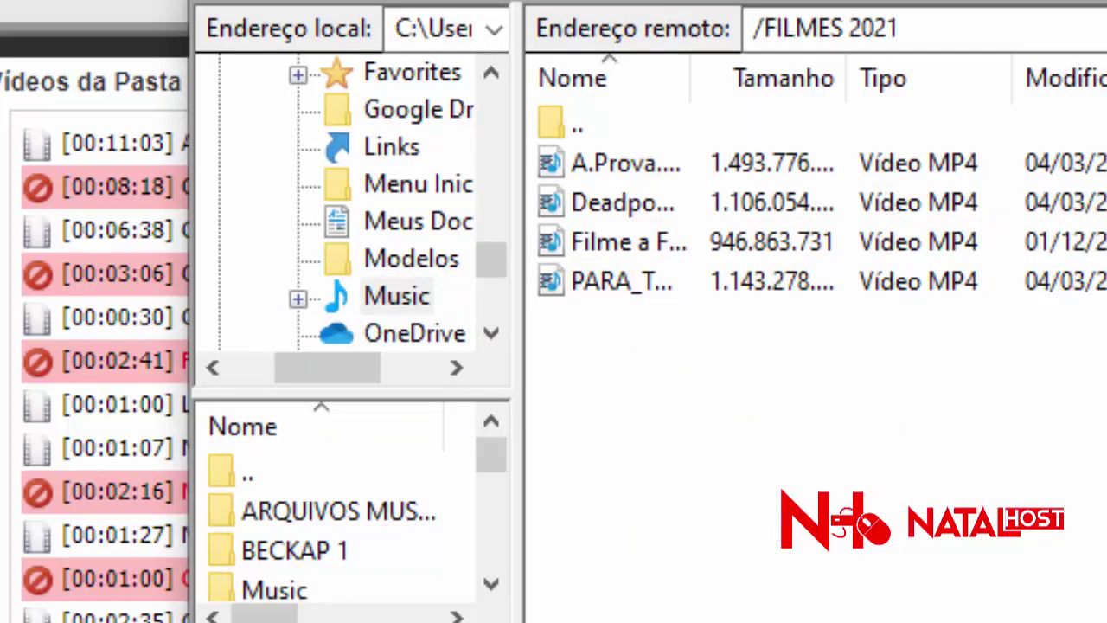
key("alt+Tab")
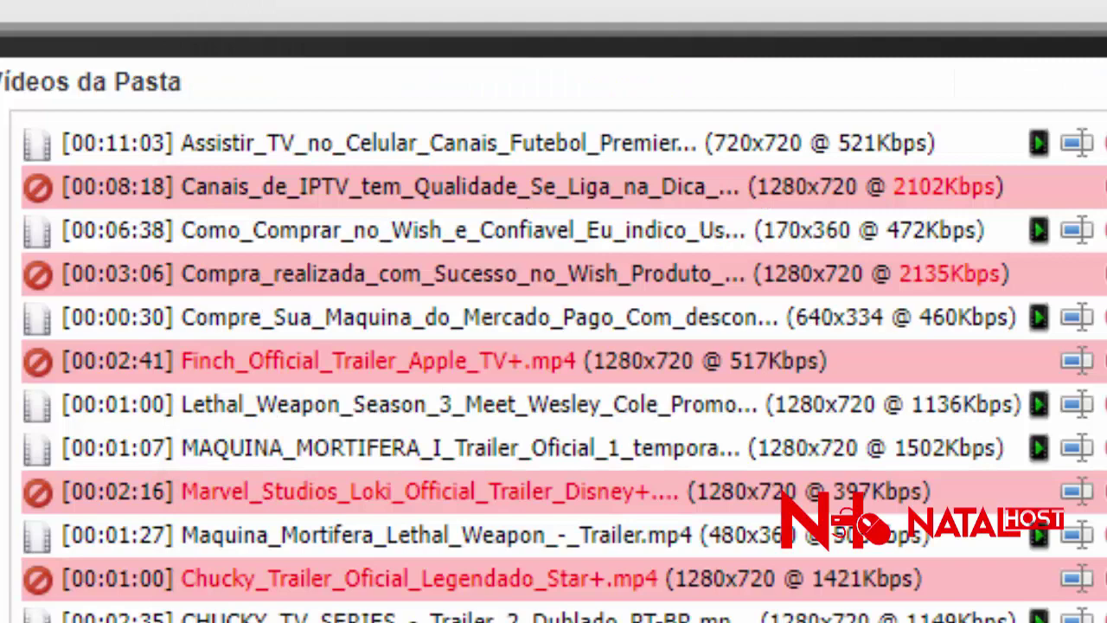
scroll(407, 489, "down", 2)
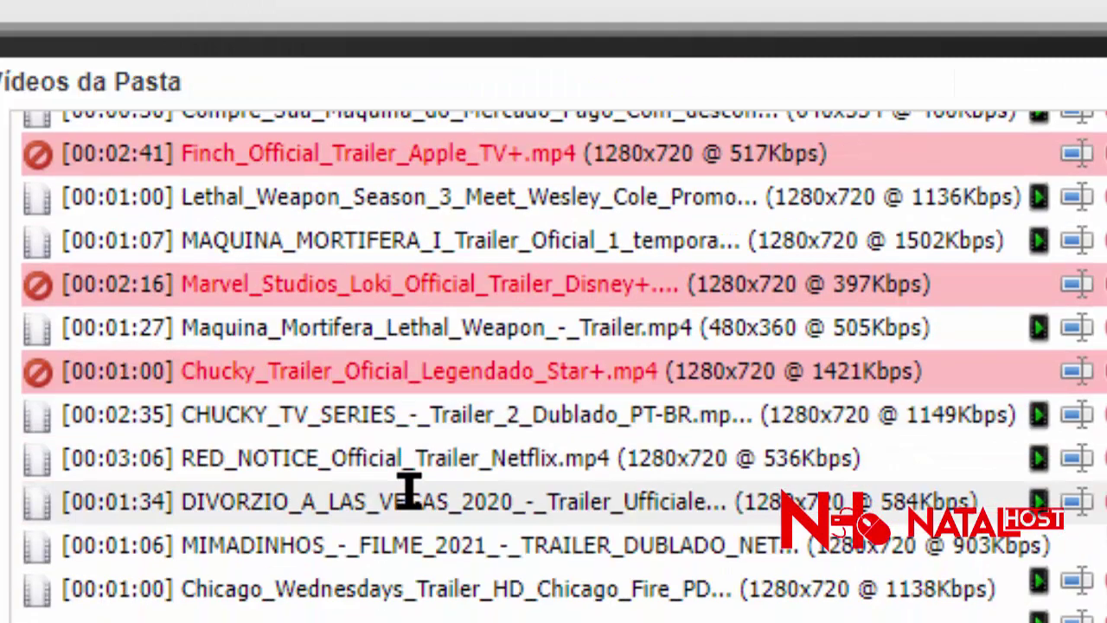
scroll(276, 452, "up", 2)
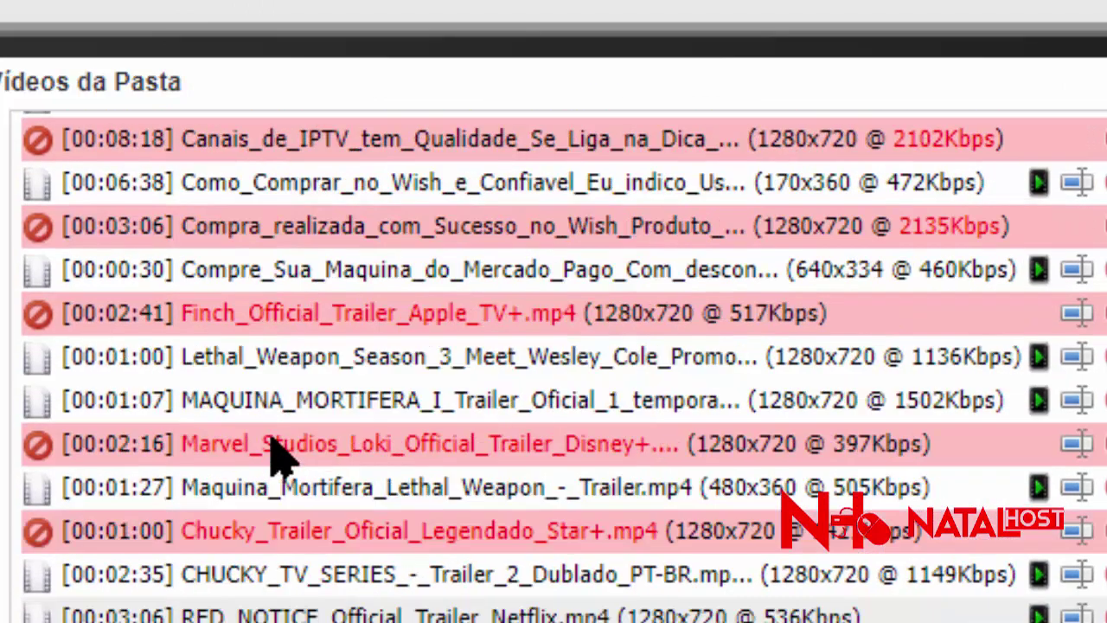
scroll(276, 452, "down", 2)
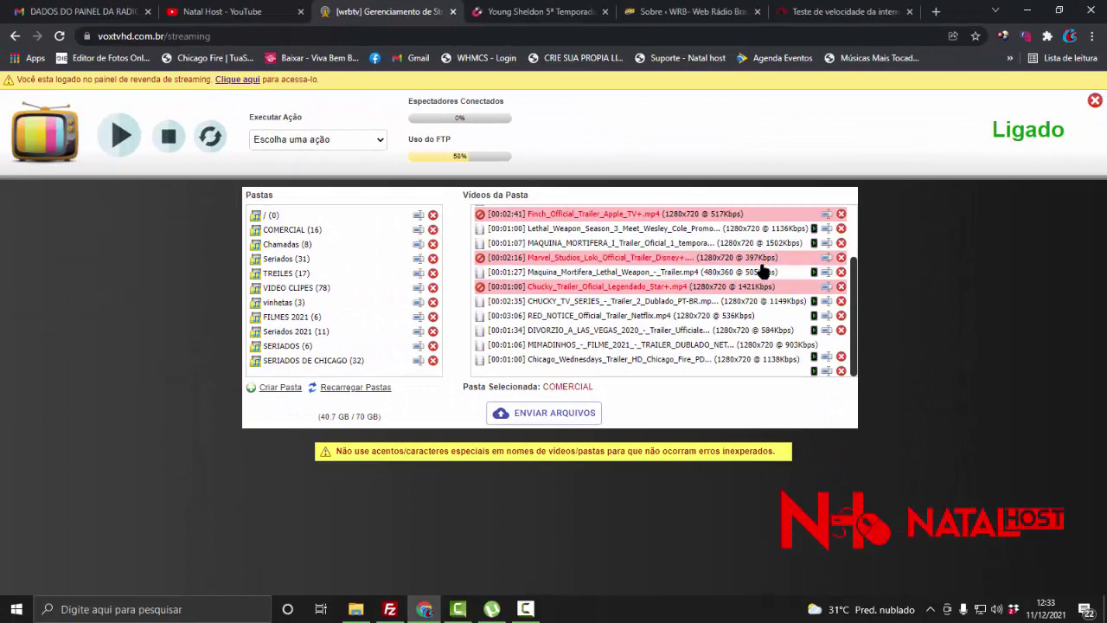
scroll(750, 269, "up", 1)
scroll(751, 269, "up", 1)
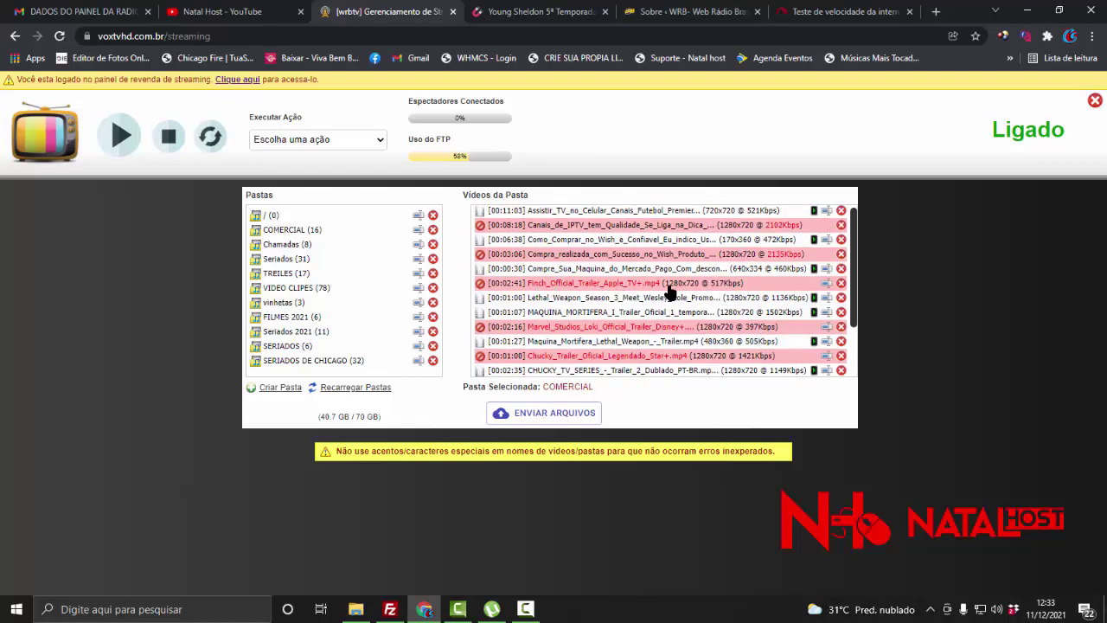
scroll(670, 297, "up", 1)
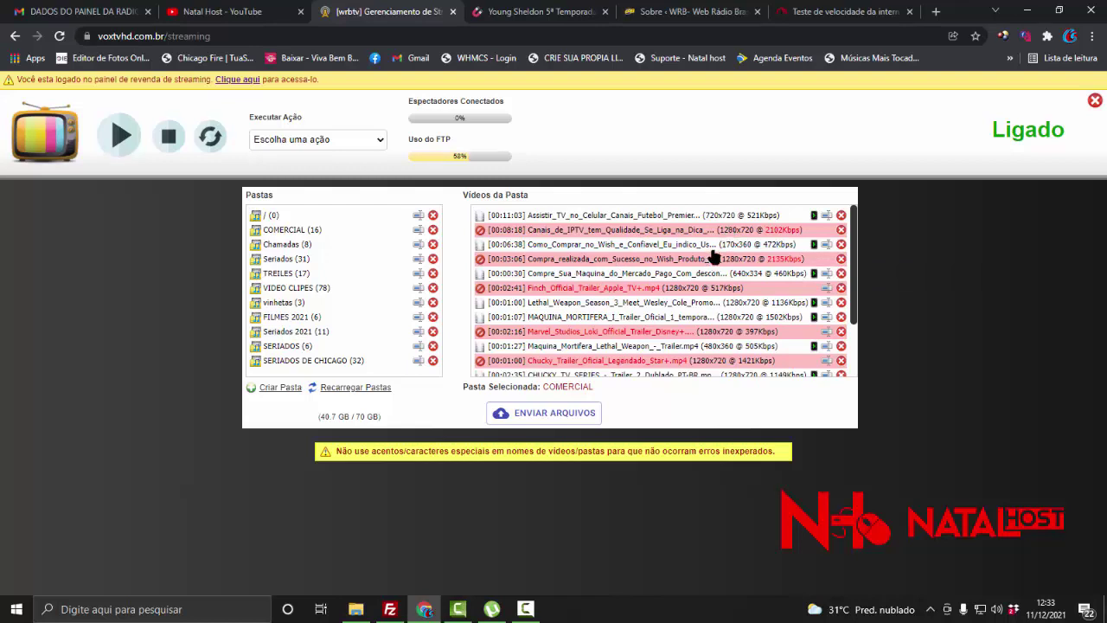
Open Conversor de Vídeos, select the 8:18 Canais_de_IPTV video from COMERCIAL and set its Predefinição to Qualidade HD.
left_click(327, 140)
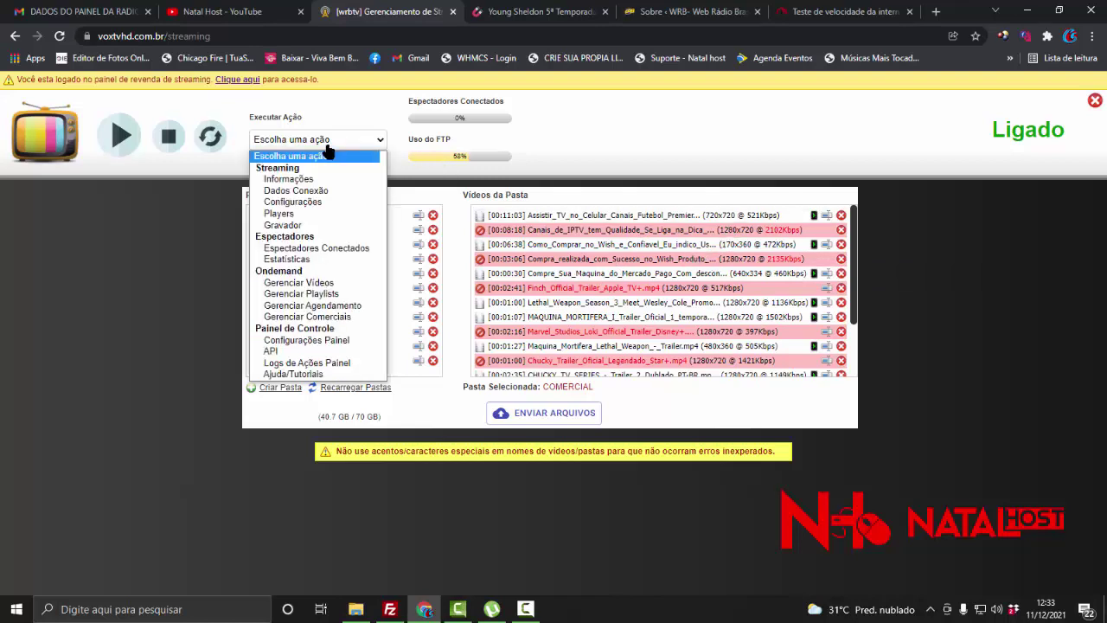
scroll(344, 285, "down", 2)
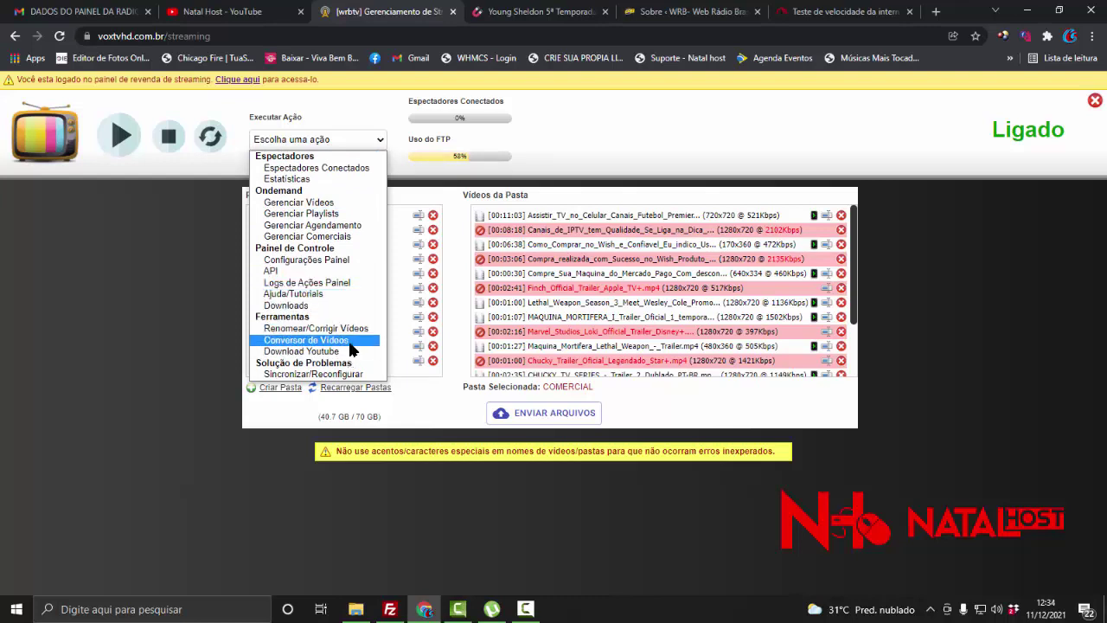
left_click(322, 341)
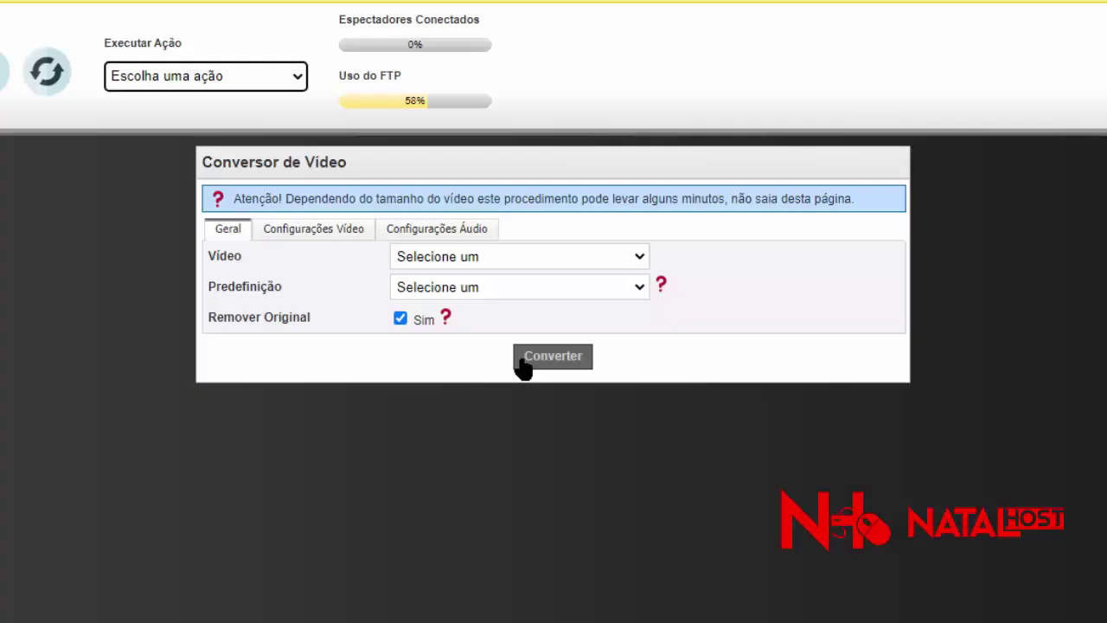
left_click(472, 260)
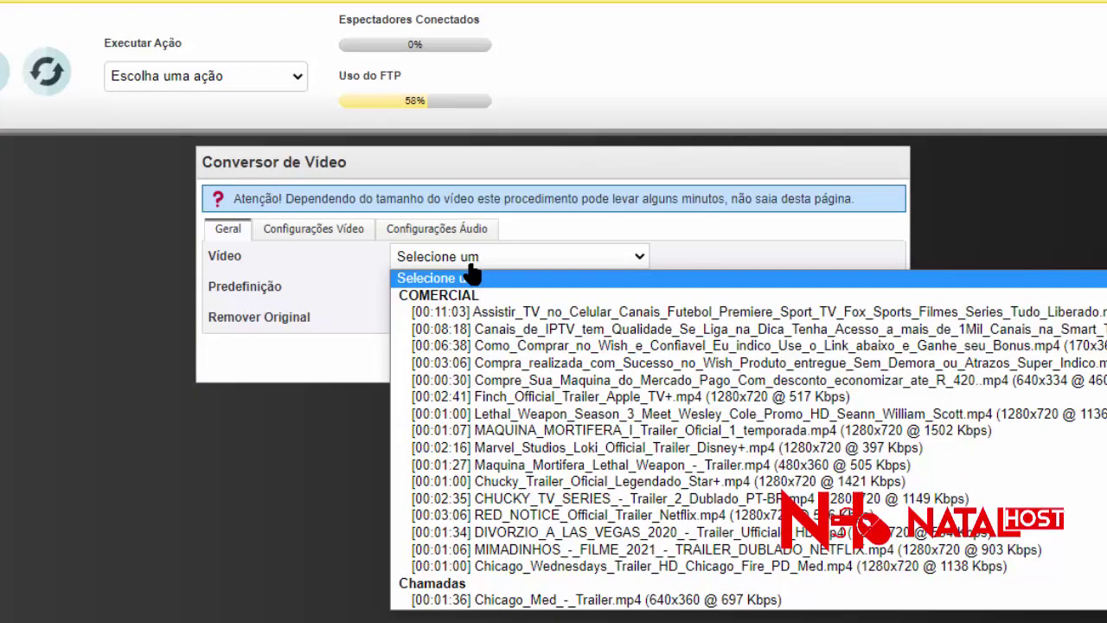
scroll(484, 363, "down", 4)
scroll(497, 505, "up", 4)
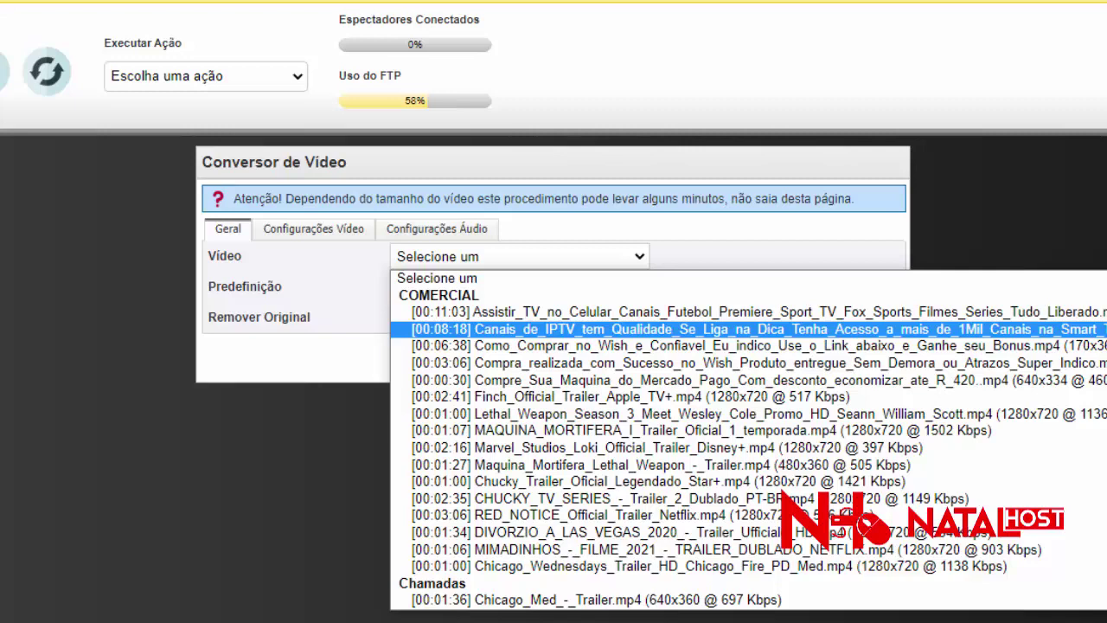
left_click(804, 329)
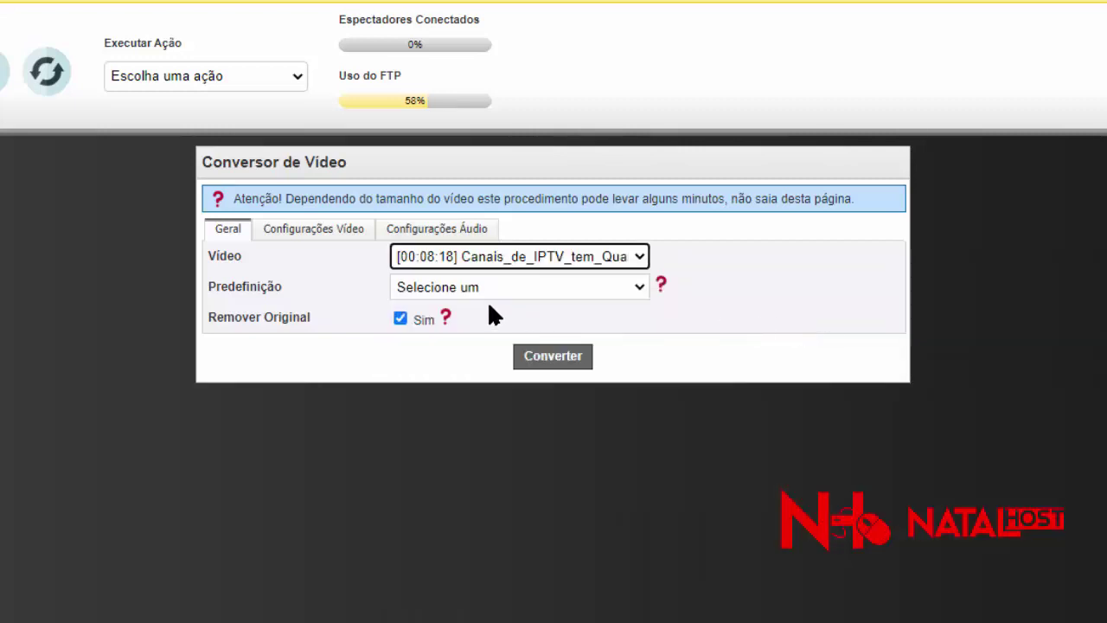
left_click(458, 290)
left_click(407, 375)
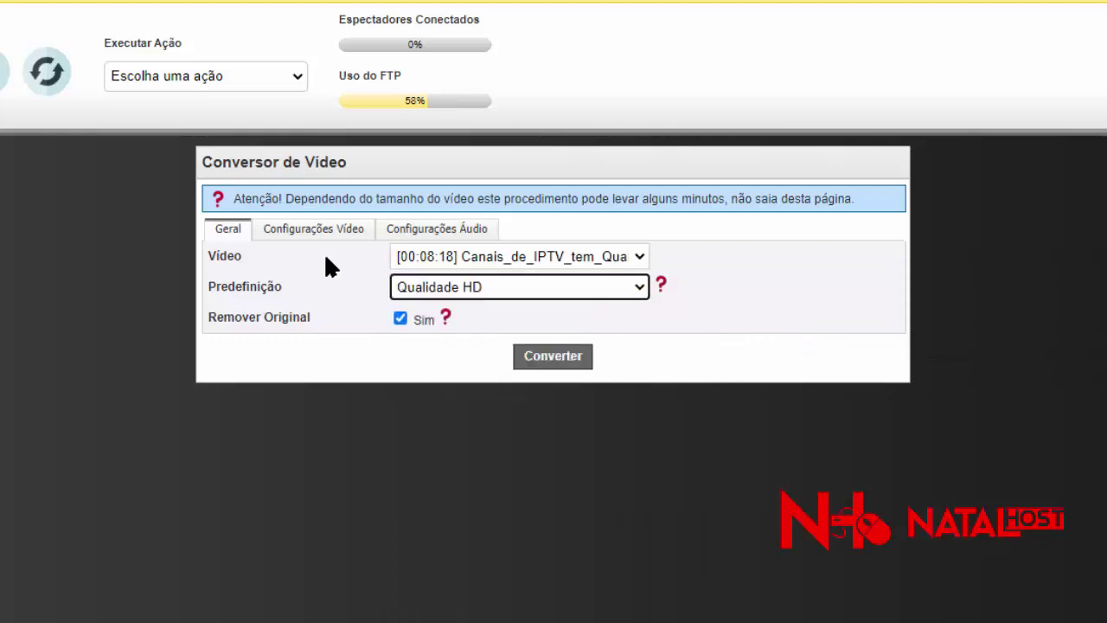
Check the bitrate and frame rate in the converter's video settings and set the resolution to 720p (1280x720).
left_click(317, 232)
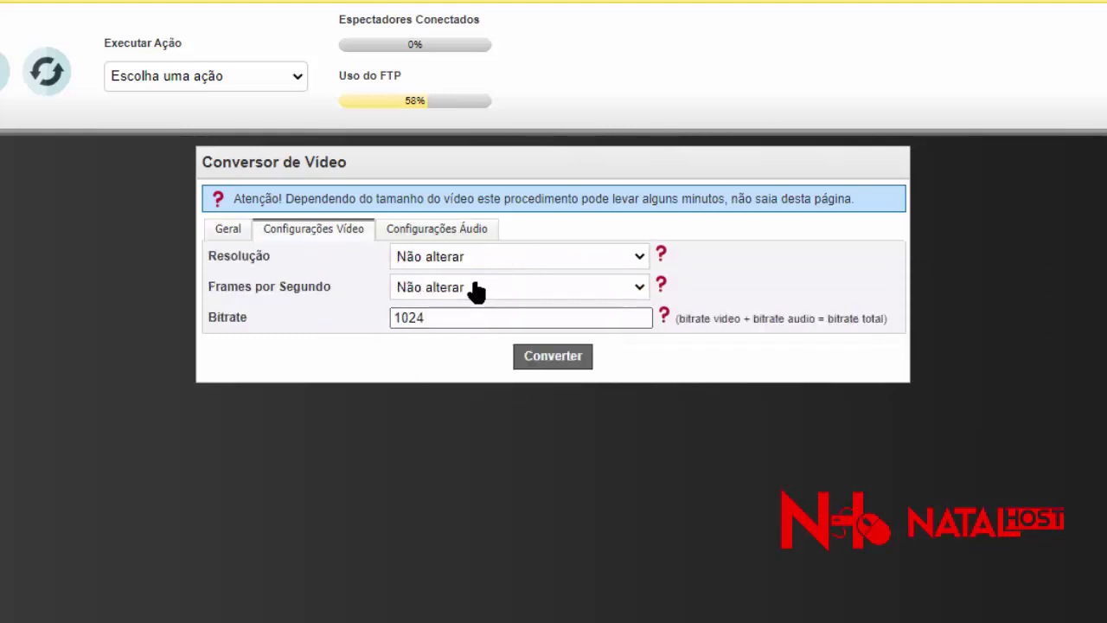
left_click_drag(444, 317, 329, 321)
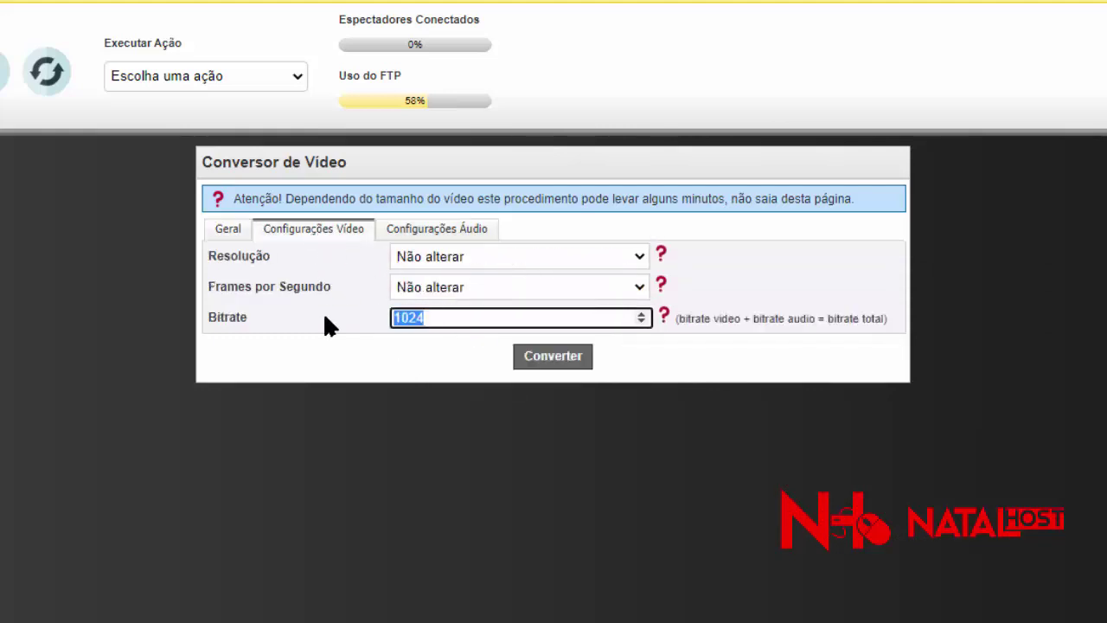
left_click(444, 320)
left_click(478, 294)
left_click(478, 292)
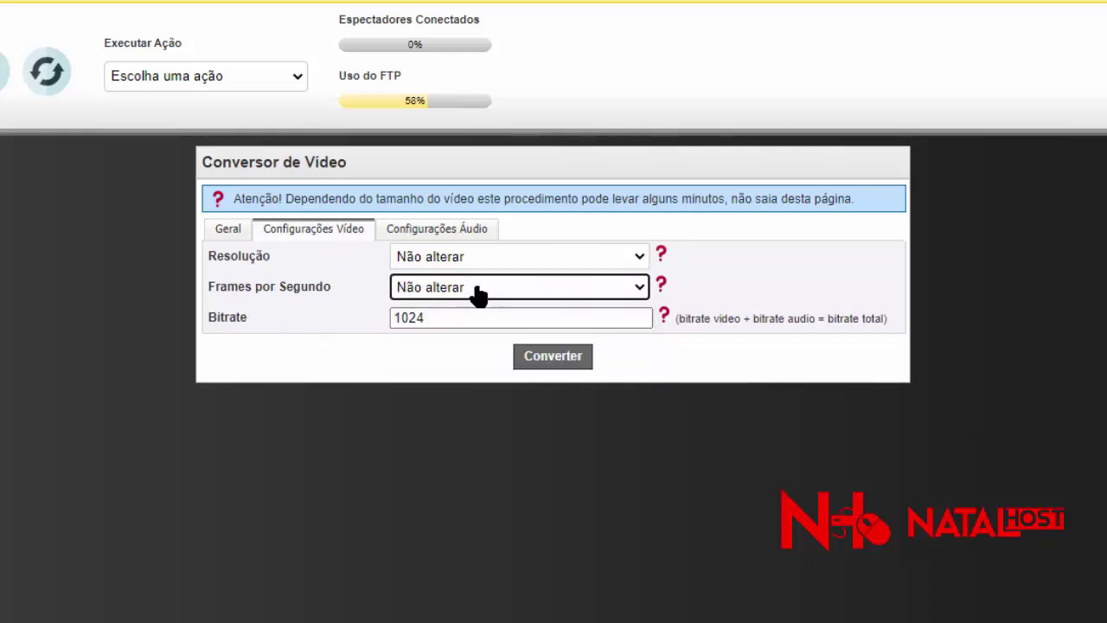
left_click(460, 262)
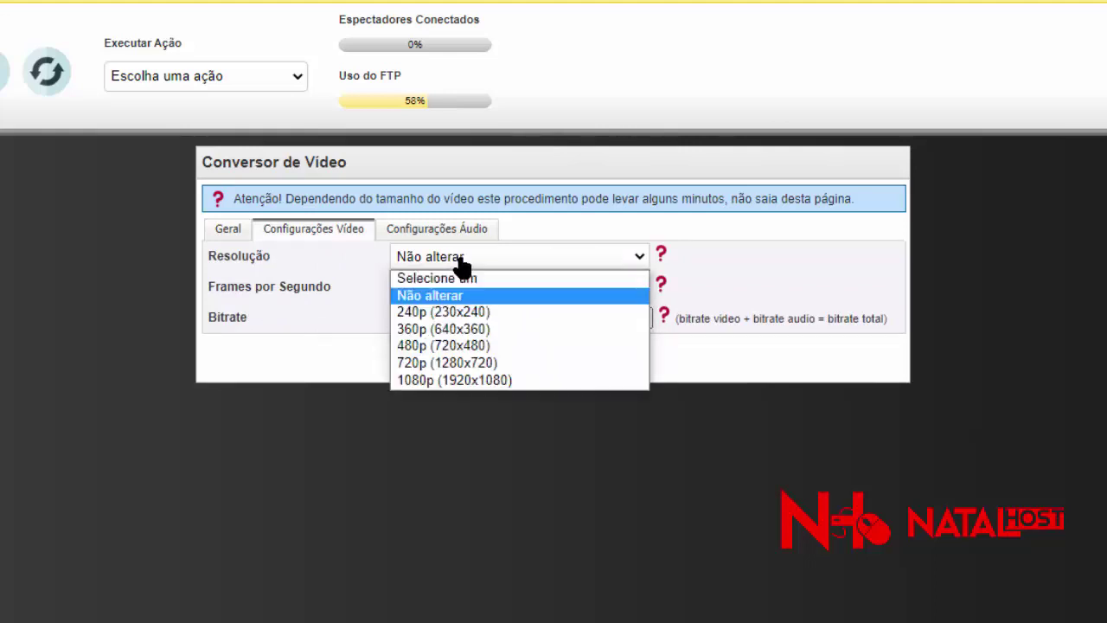
left_click(414, 367)
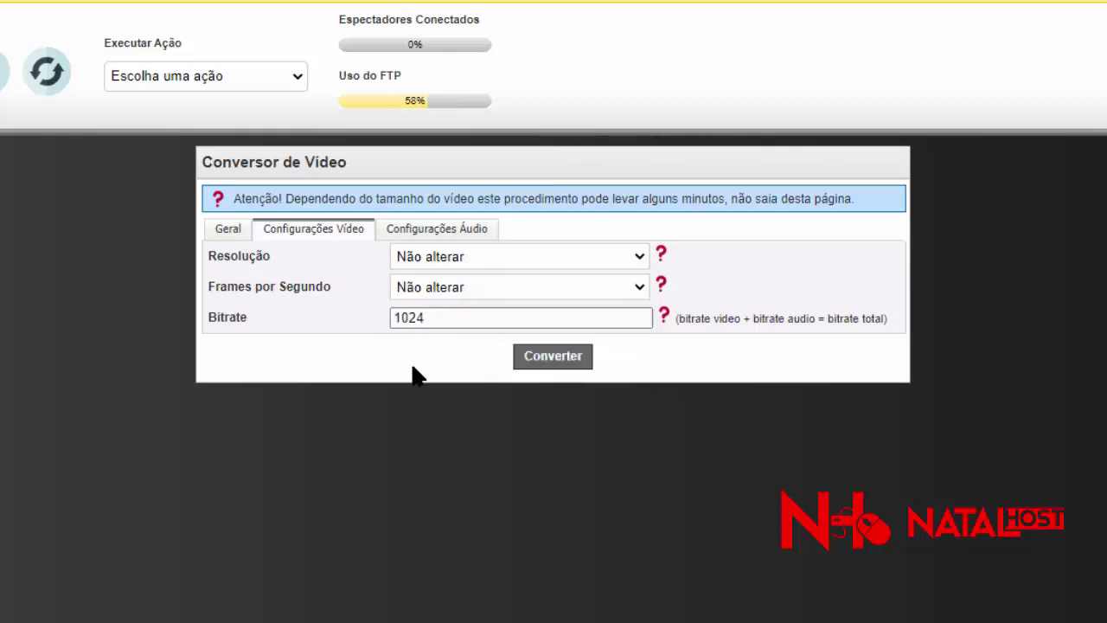
Change the converter's video resolution to Selecione um and close the list of resolutions.
left_click(426, 257)
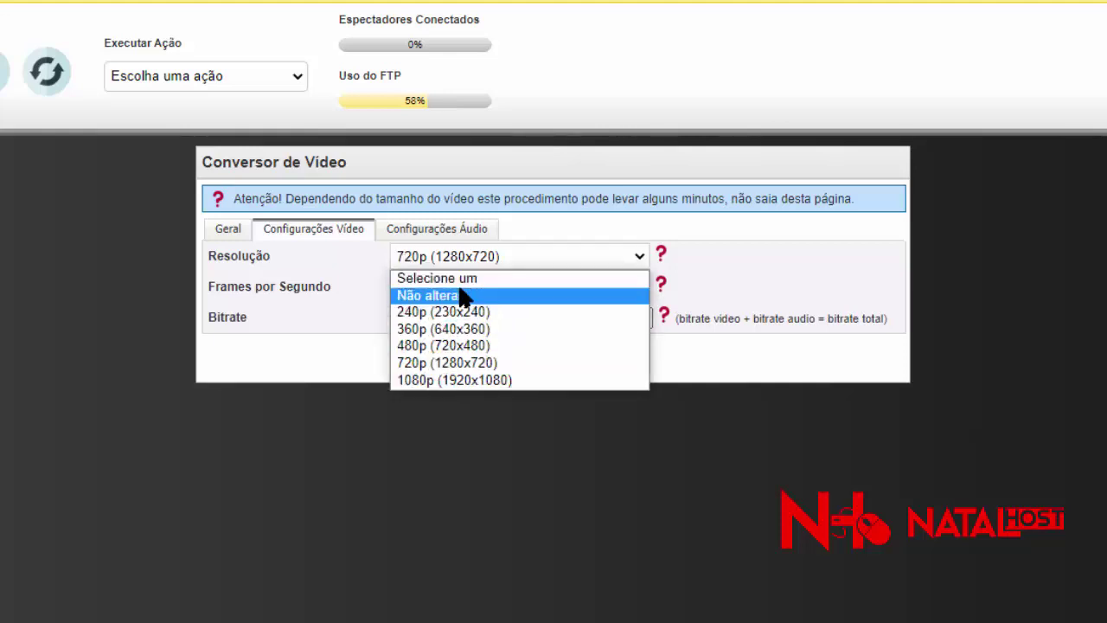
left_click(452, 278)
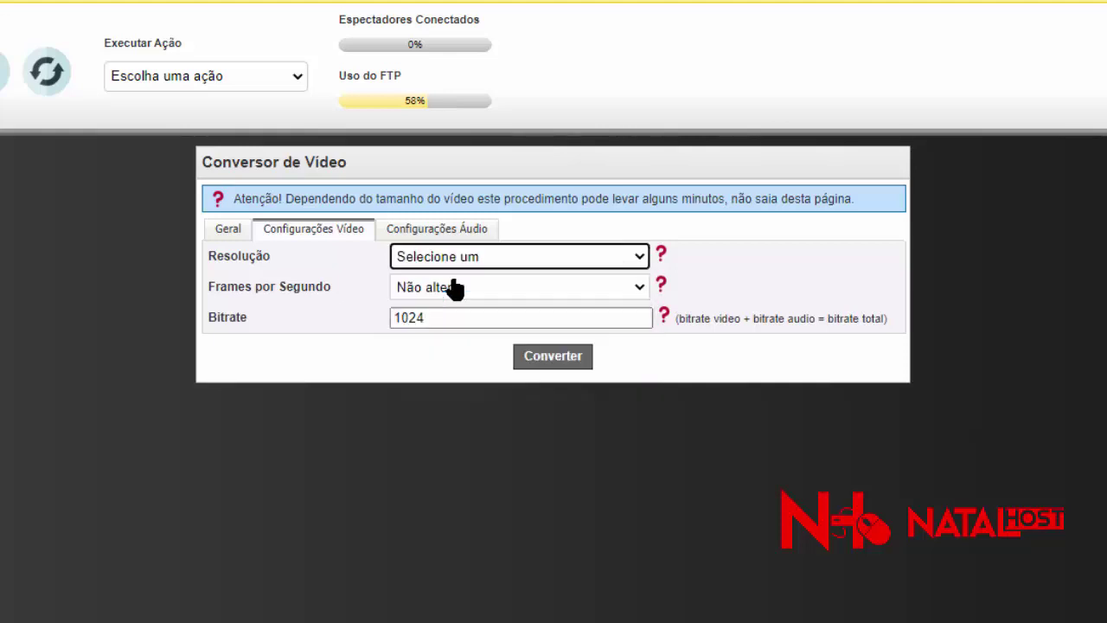
left_click(424, 259)
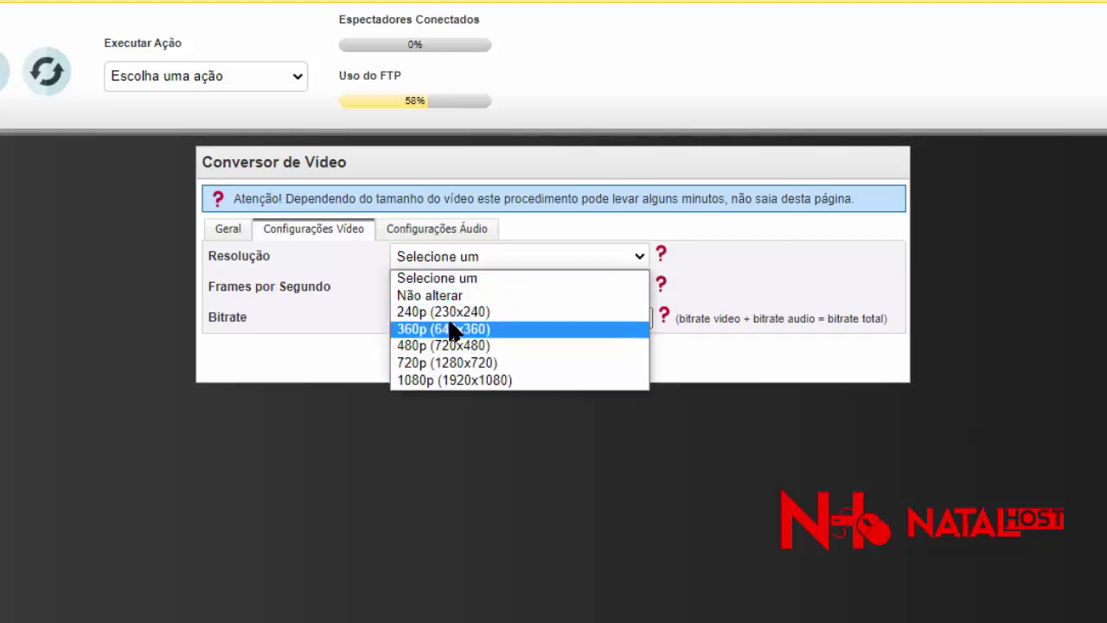
left_click(408, 230)
Set the audio bitrate to 192 kbps and the samplerate to 44,100 Hz, and start converting the video.
left_click(407, 230)
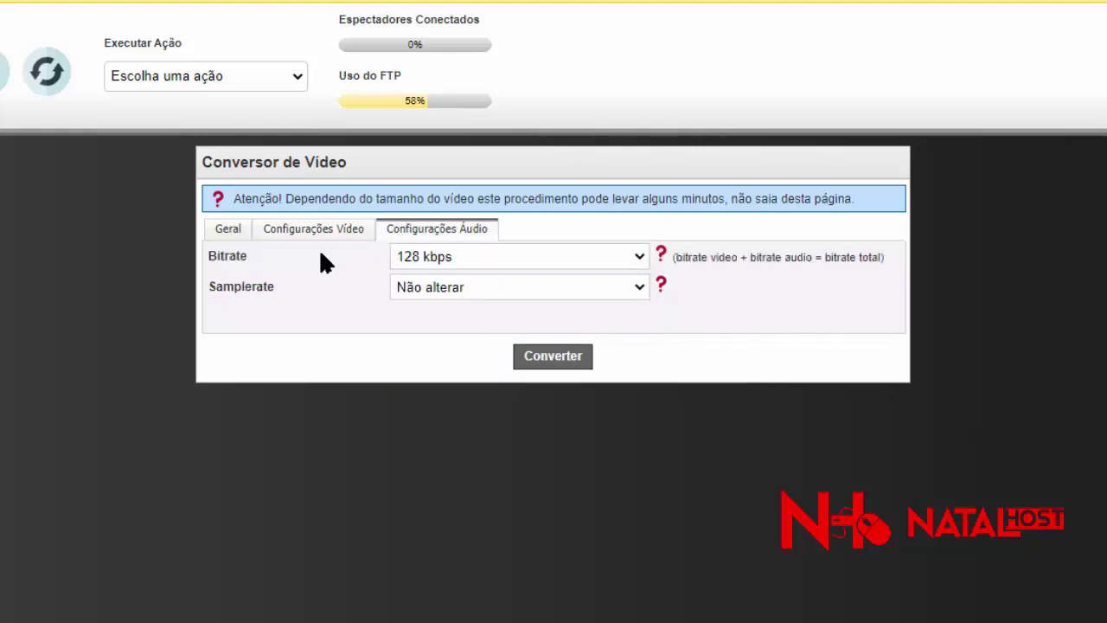
left_click(483, 266)
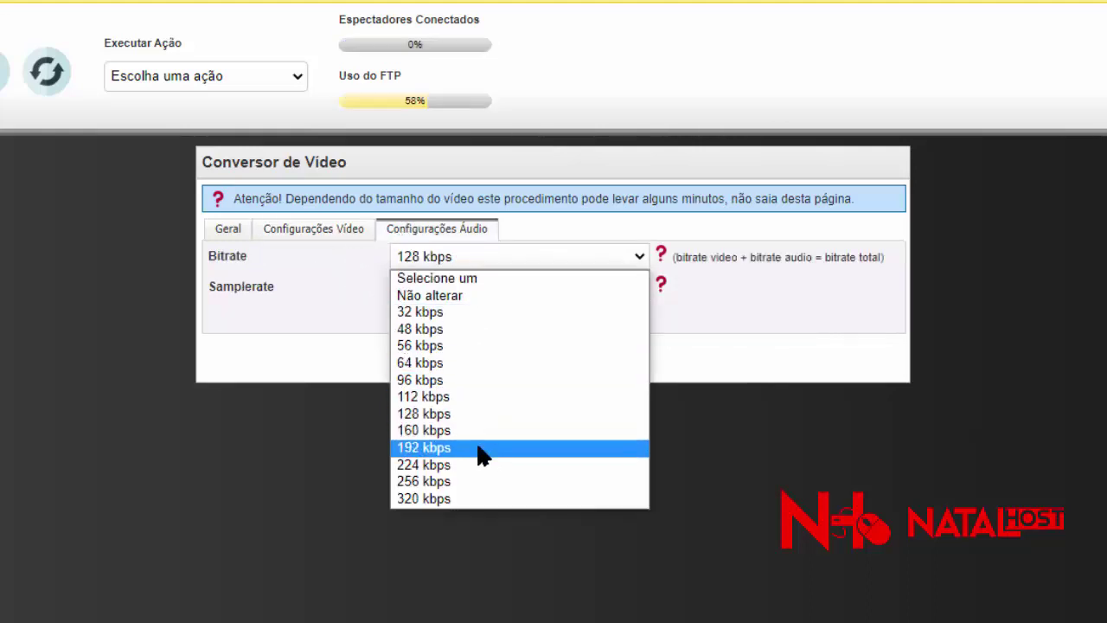
left_click(482, 447)
left_click(451, 290)
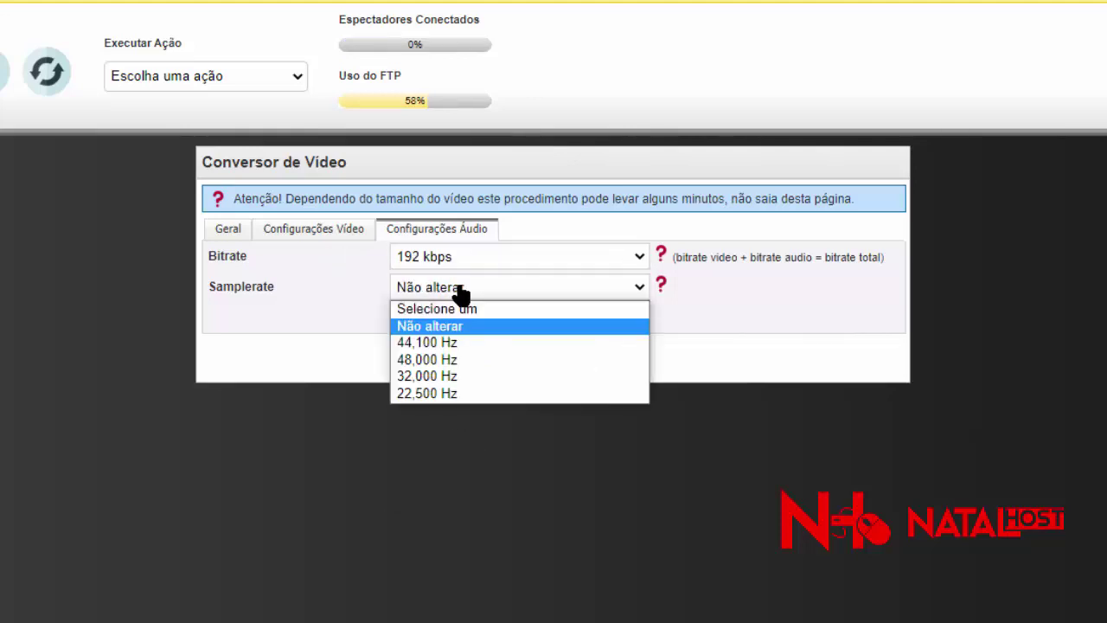
left_click(465, 345)
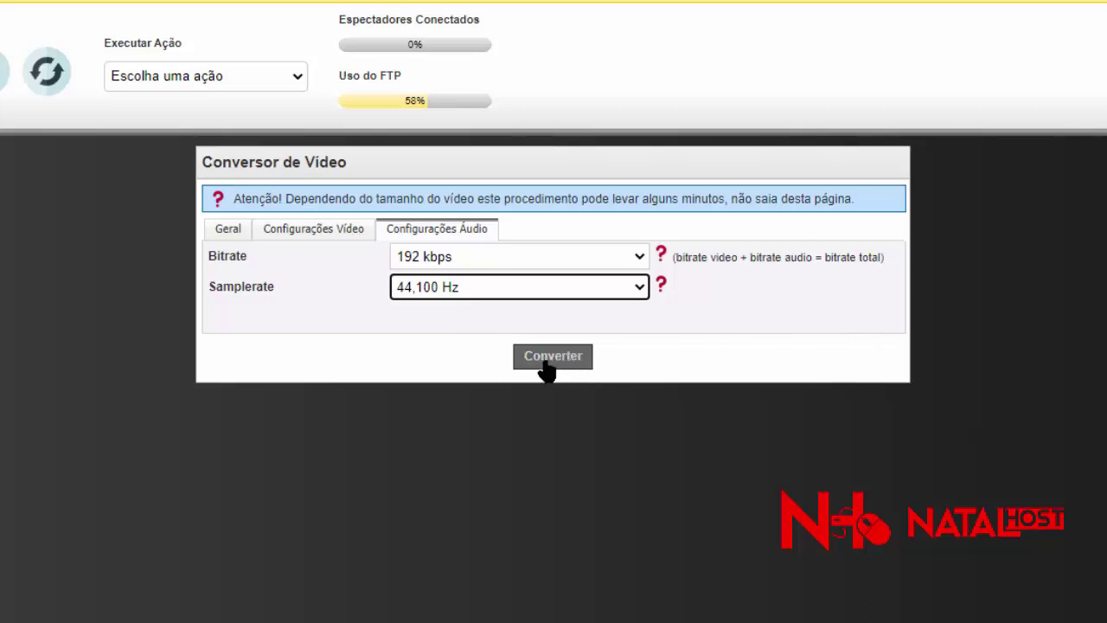
left_click(242, 234)
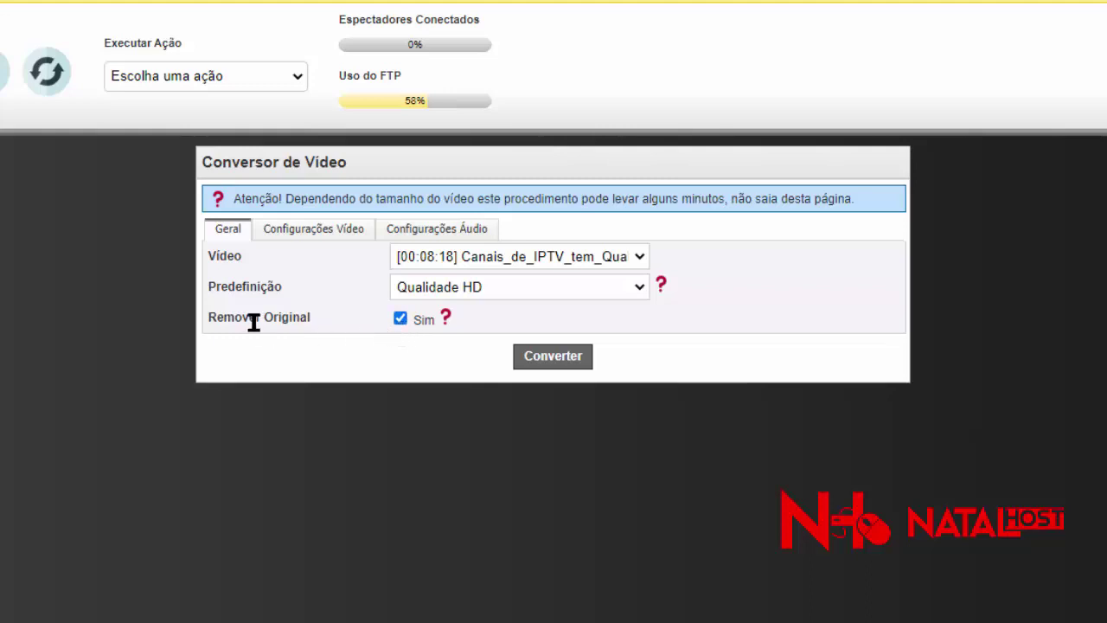
left_click(543, 366)
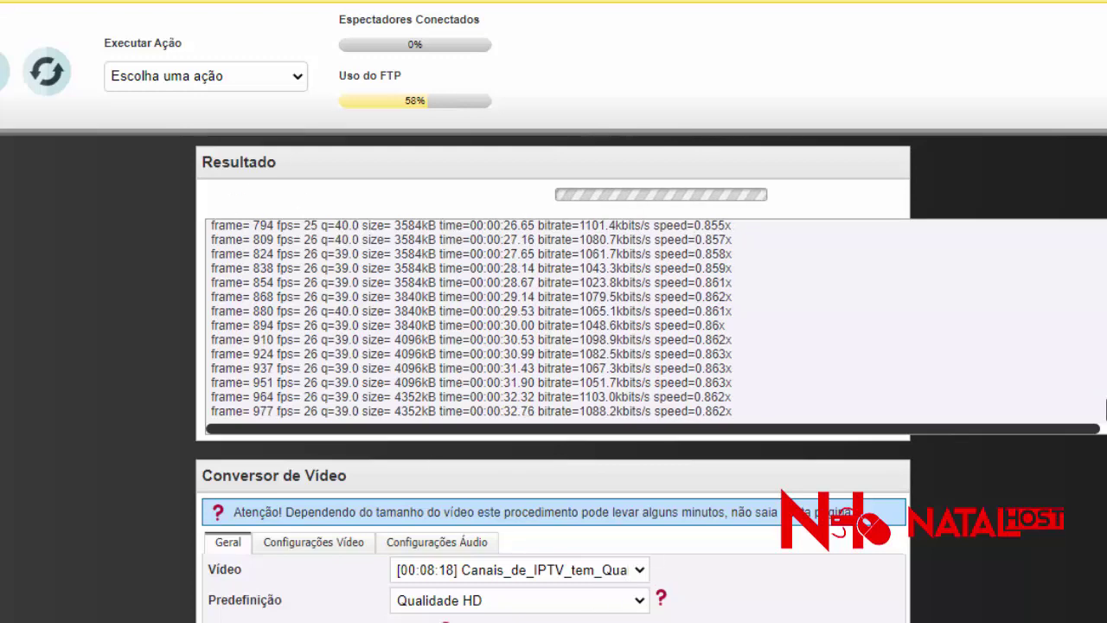
Check the upload queue in FileZilla and look through the torrent list in µTorrent.
key("alt+Tab")
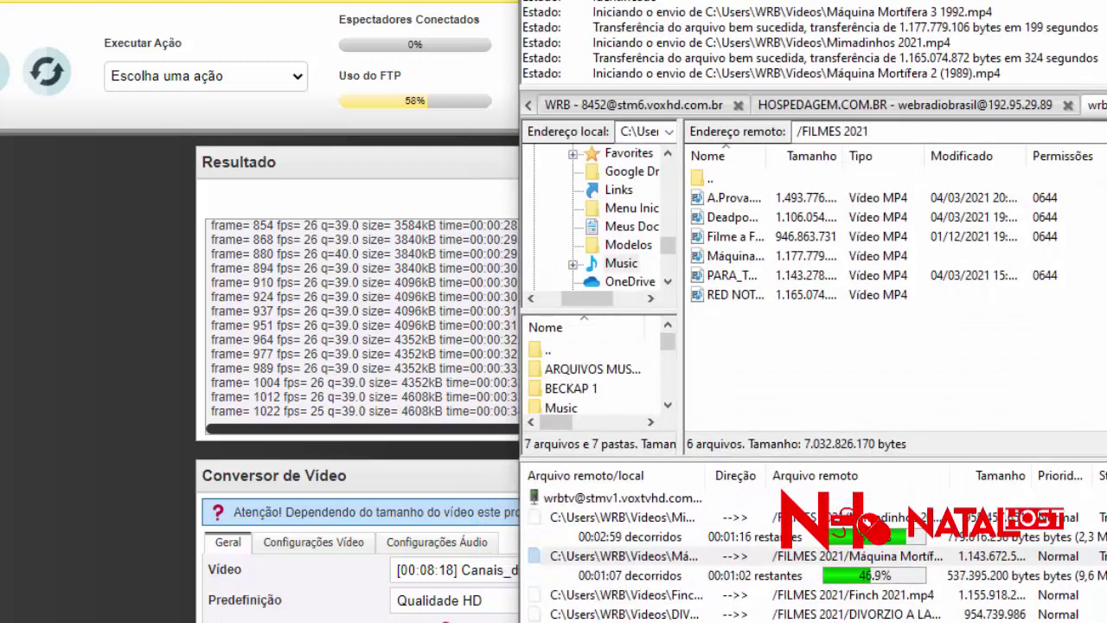
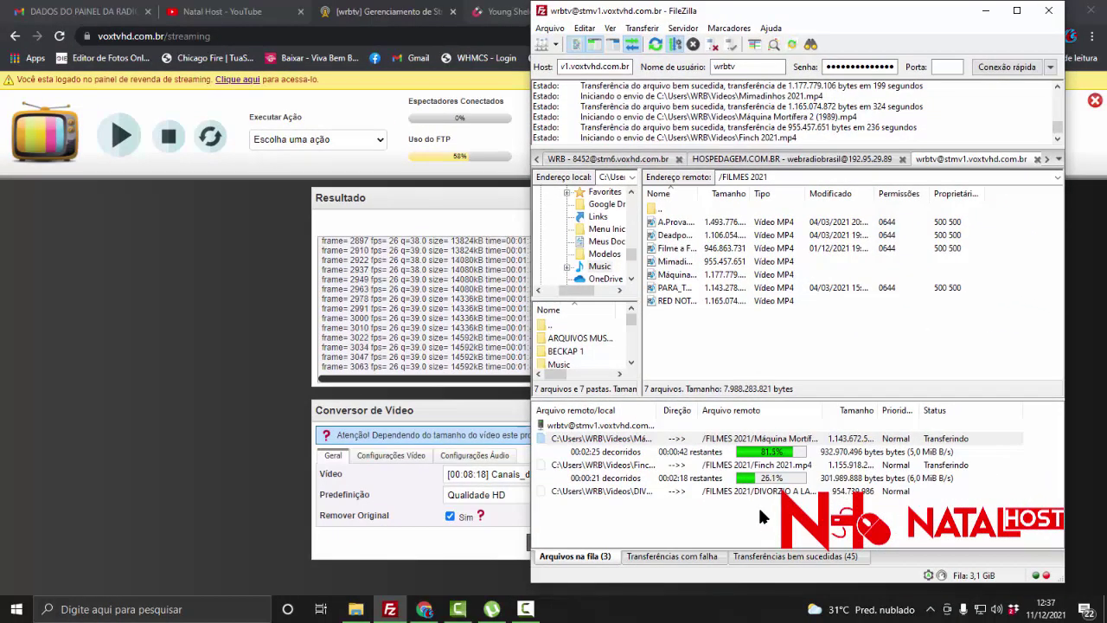
left_click(490, 609)
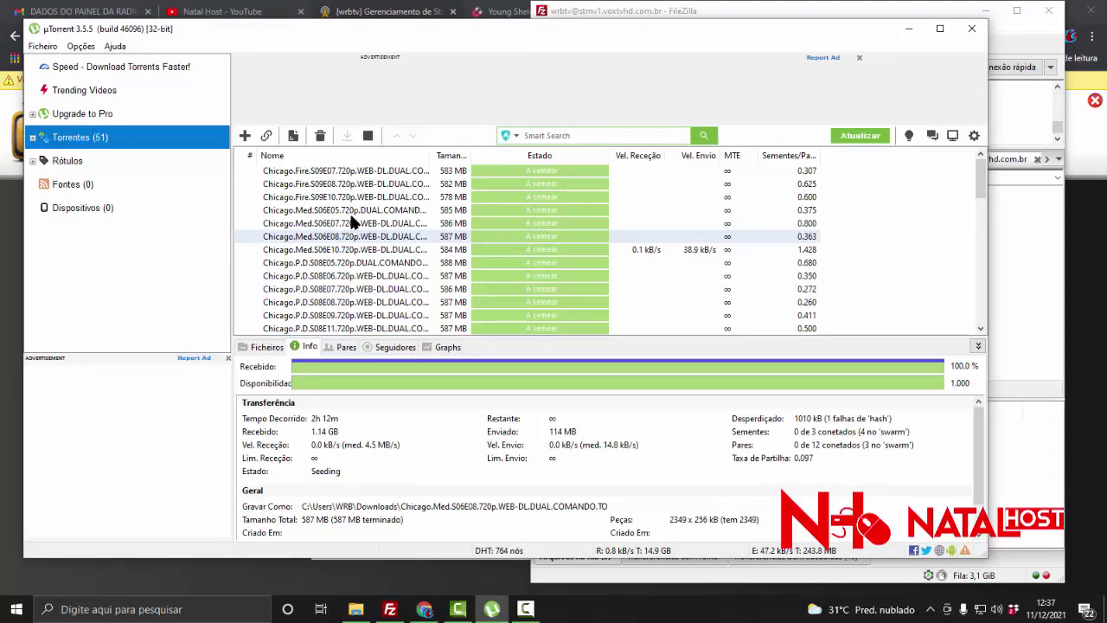
scroll(480, 277, "down", 6)
scroll(487, 294, "up", 3)
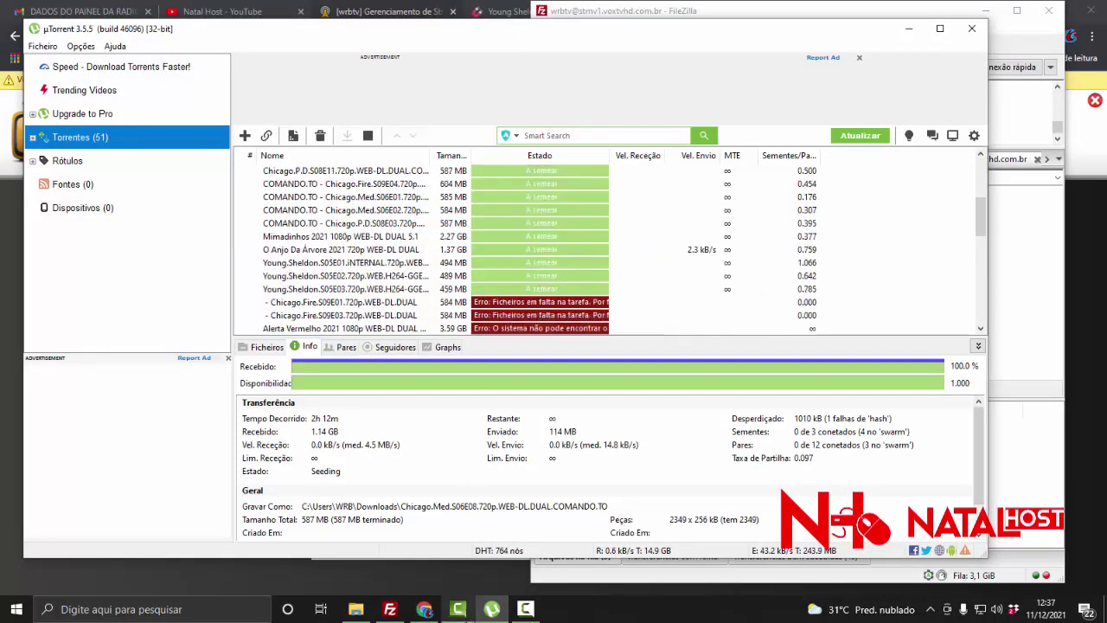
left_click(490, 609)
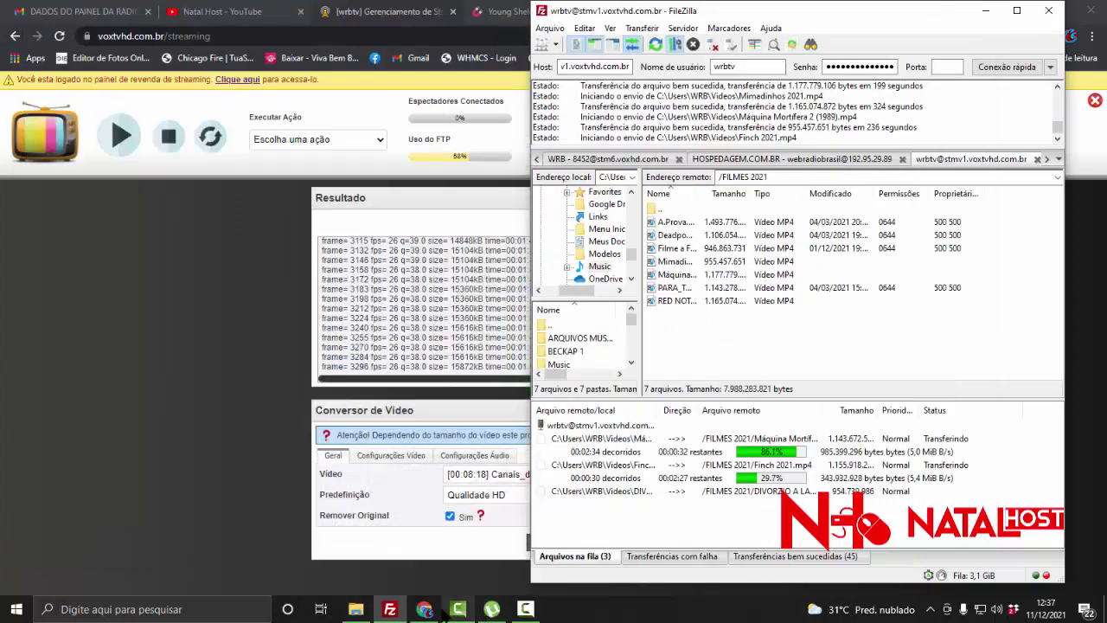
Open the Young.Sheldon.S05E02 folder from Downloads in File Explorer and display its files as icons.
left_click(355, 608)
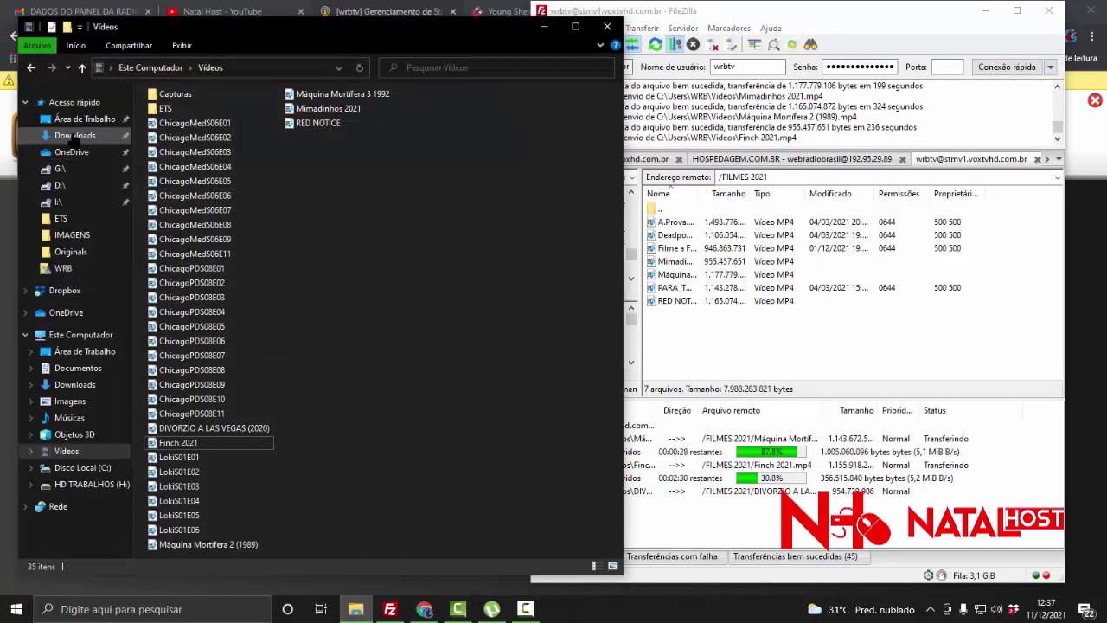
left_click(74, 135)
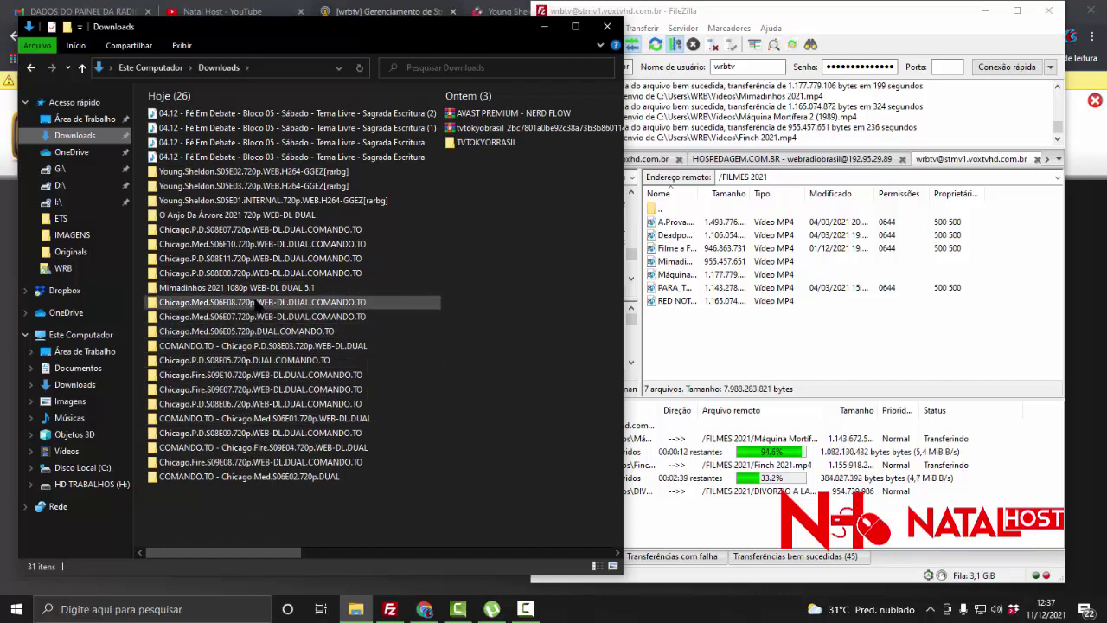
left_click(213, 200)
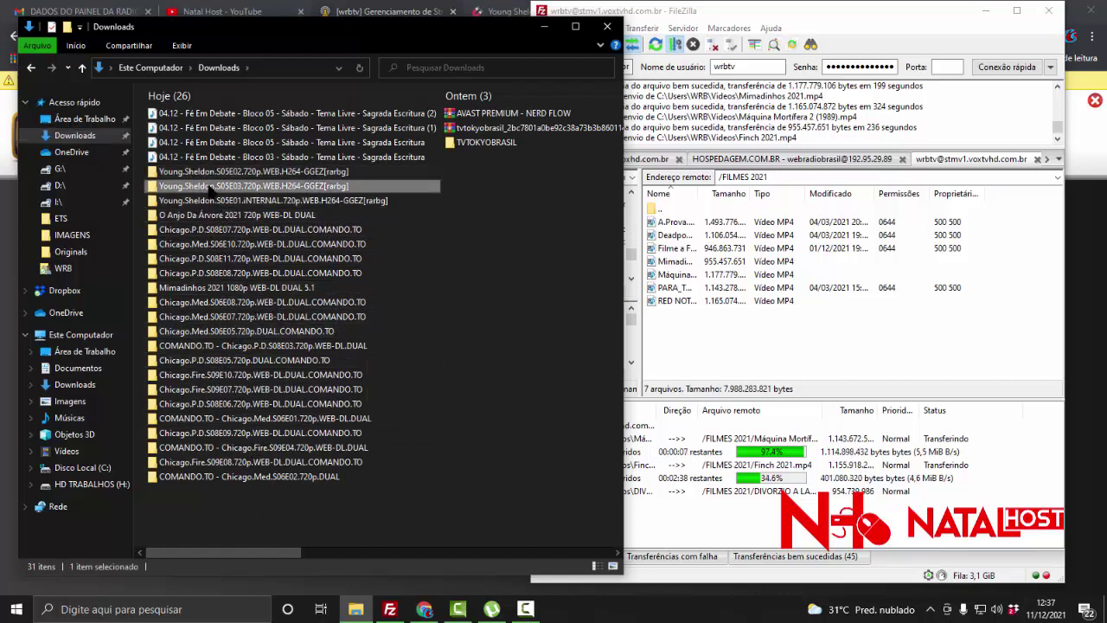
double_click(216, 172)
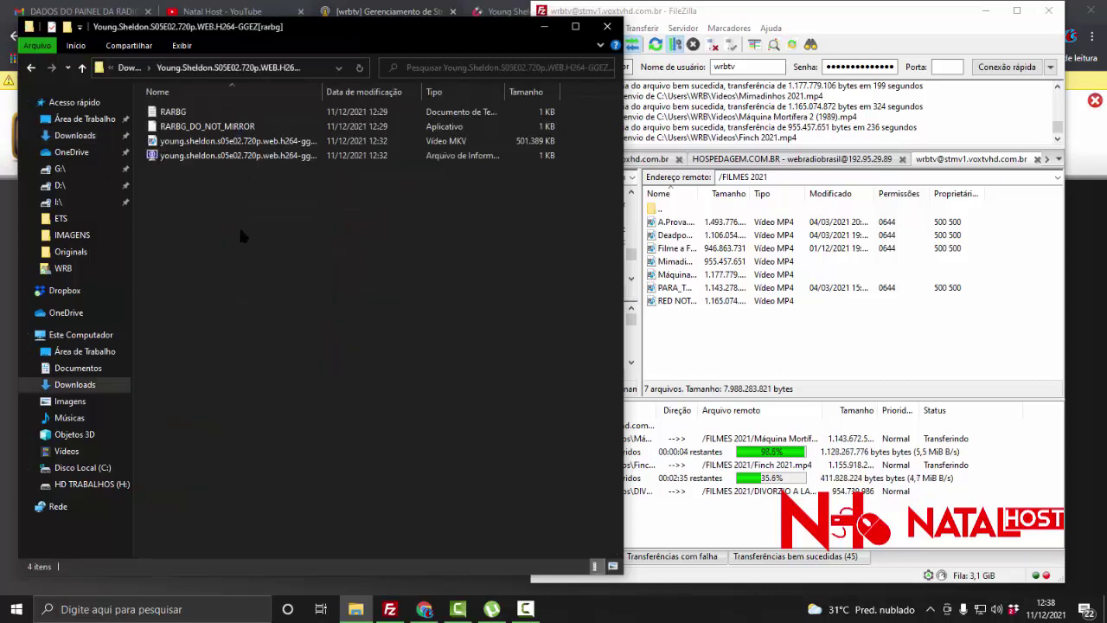
right_click(181, 187)
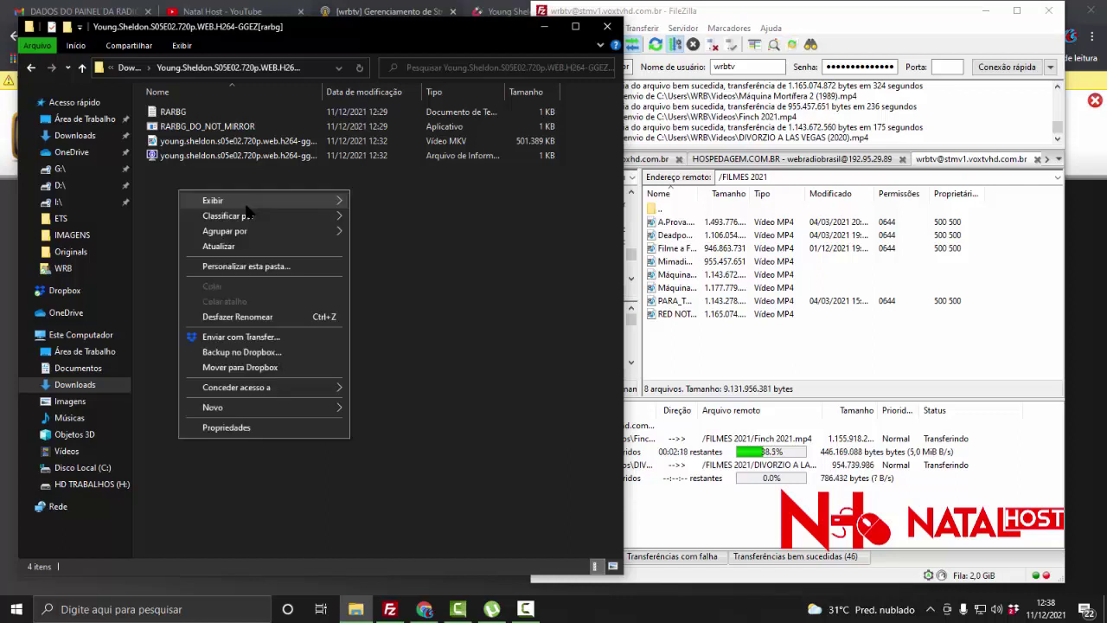
mouse_move(259, 198)
left_click(398, 212)
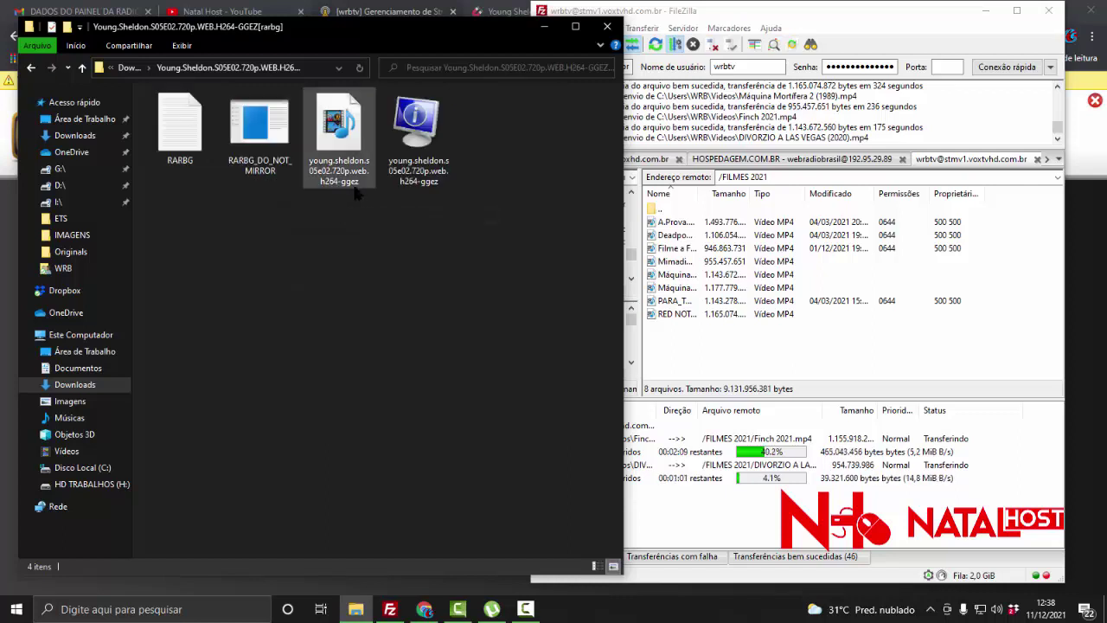
Delete the information file, RARBG_DO_NOT_MIRROR and the RARBG text file from the S05E02 folder, and select the episode's video.
left_click(416, 130)
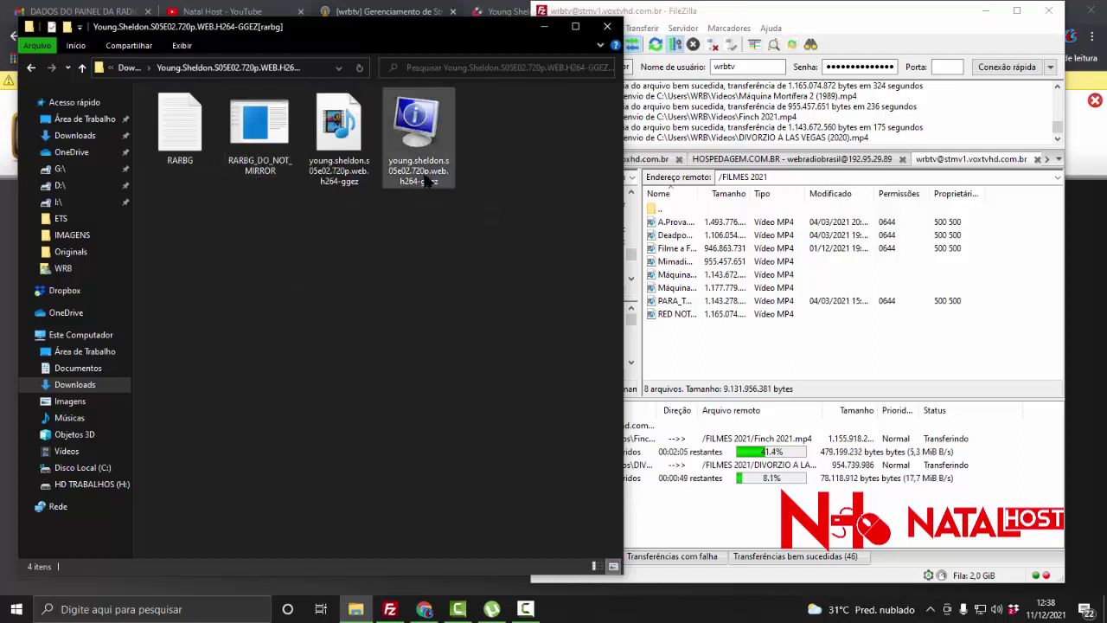
key("Delete")
left_click(259, 138)
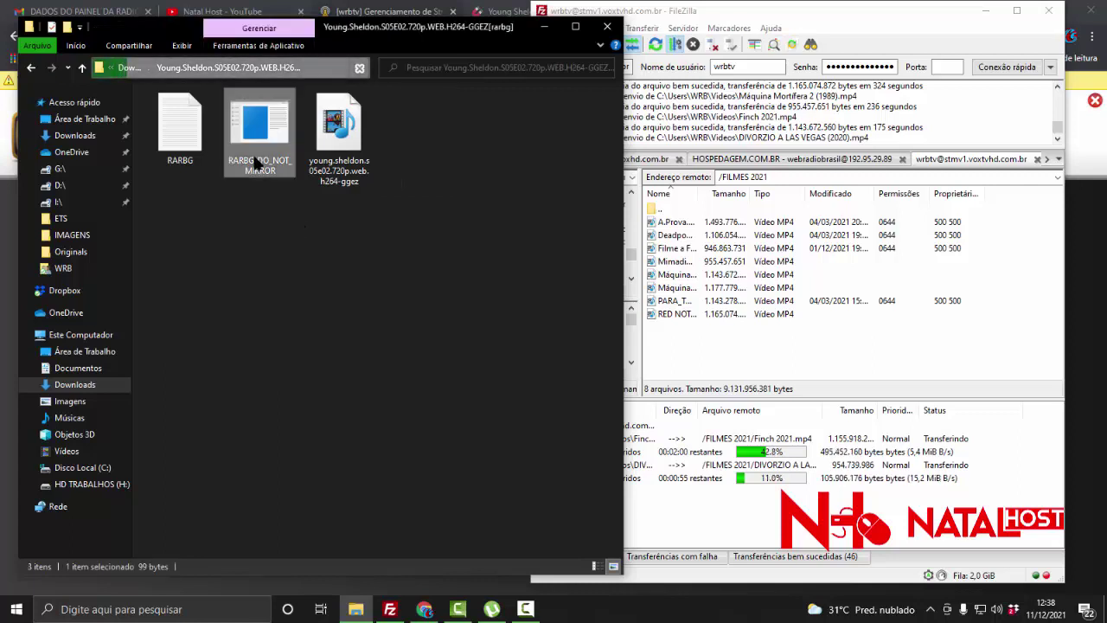
key("Delete")
left_click(180, 142)
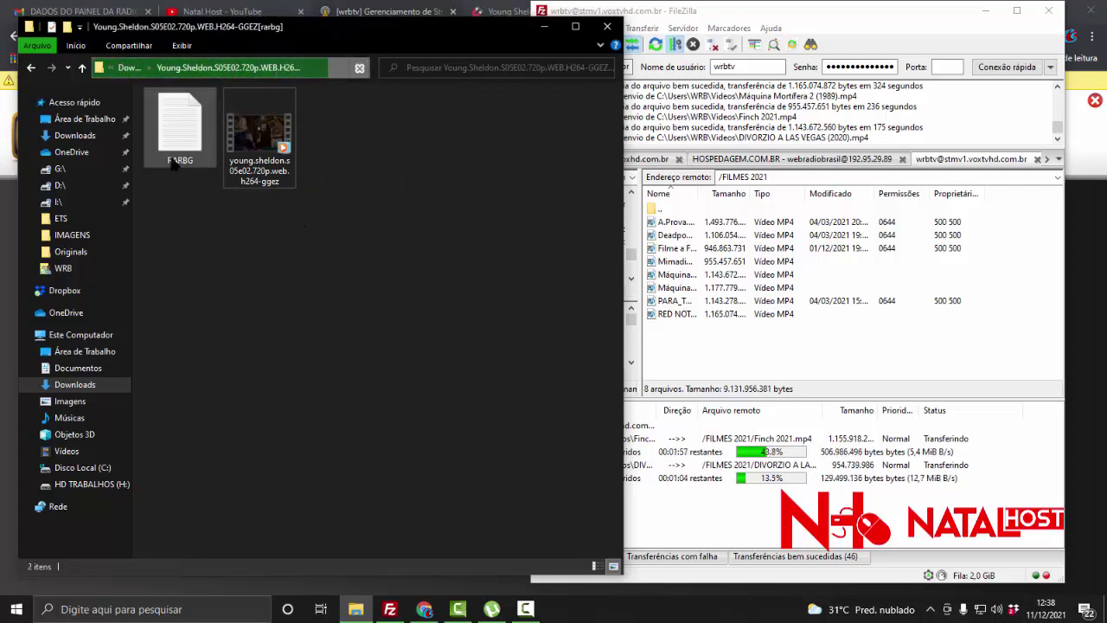
key("Delete")
left_click(185, 158)
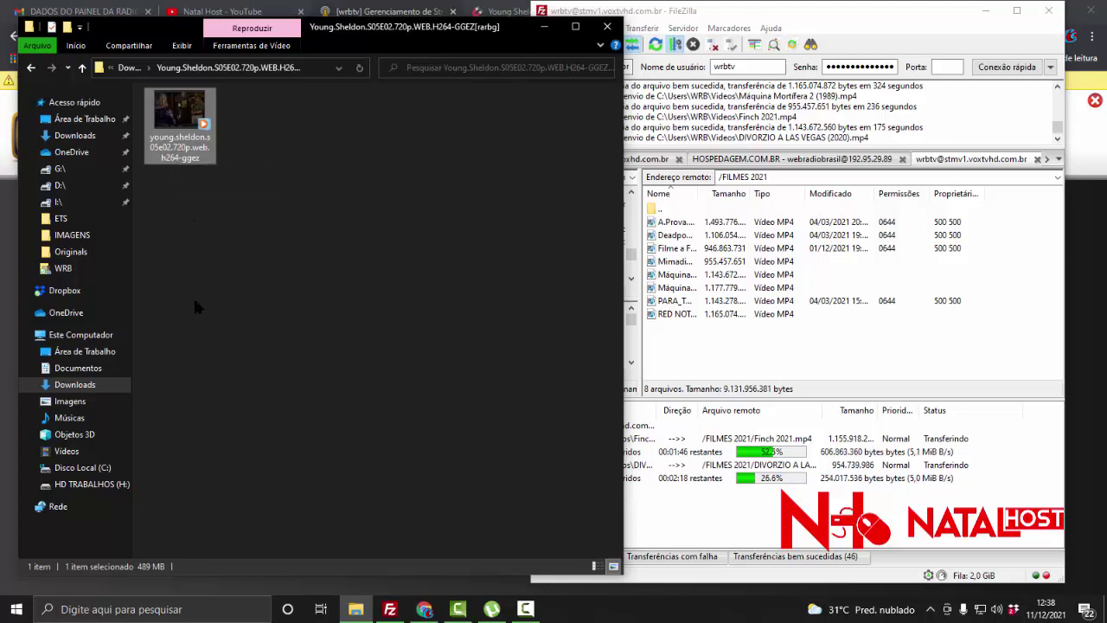
Clear the File Explorer, FileZilla and Chrome windows from view, then launch aTube Catcher and open its Video Converter.
left_click(355, 609)
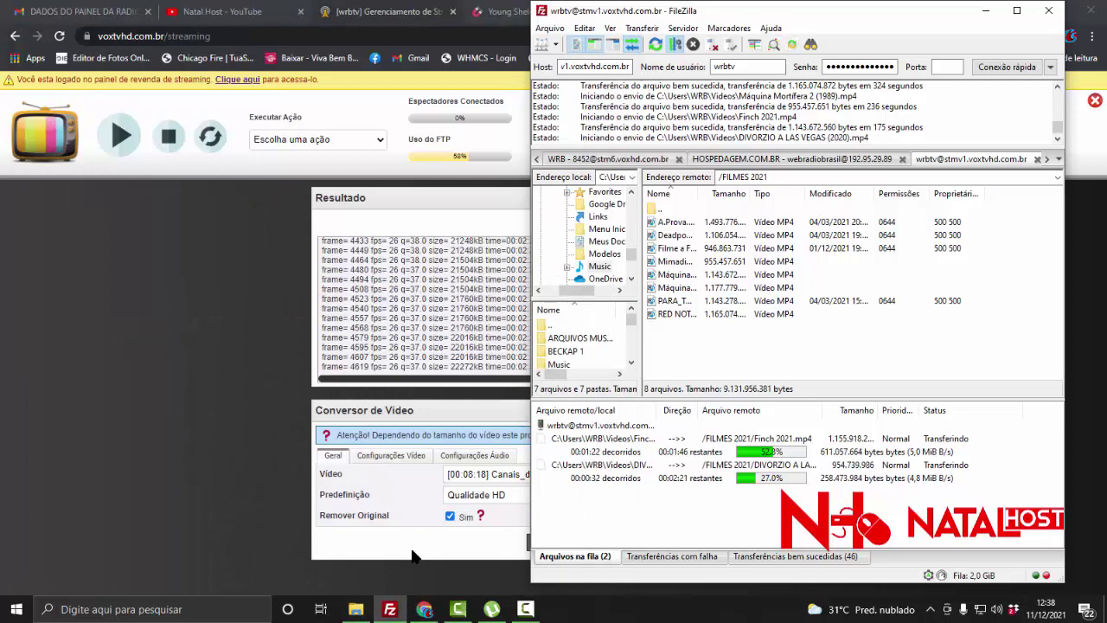
left_click(390, 608)
left_click(390, 609)
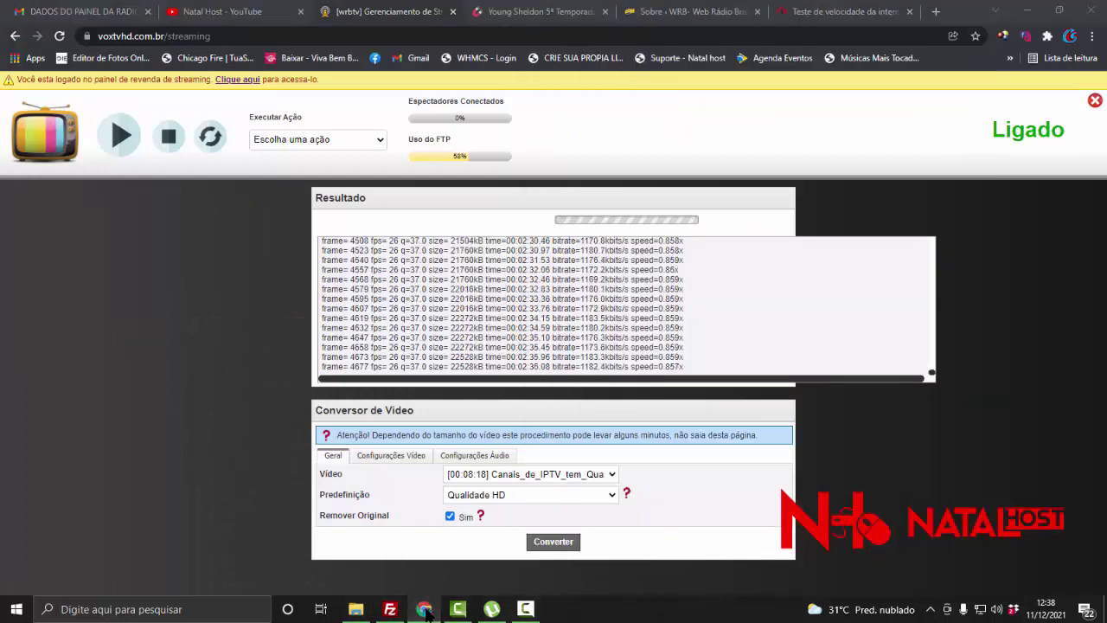
left_click(424, 609)
left_click_drag(133, 529, 553, 184)
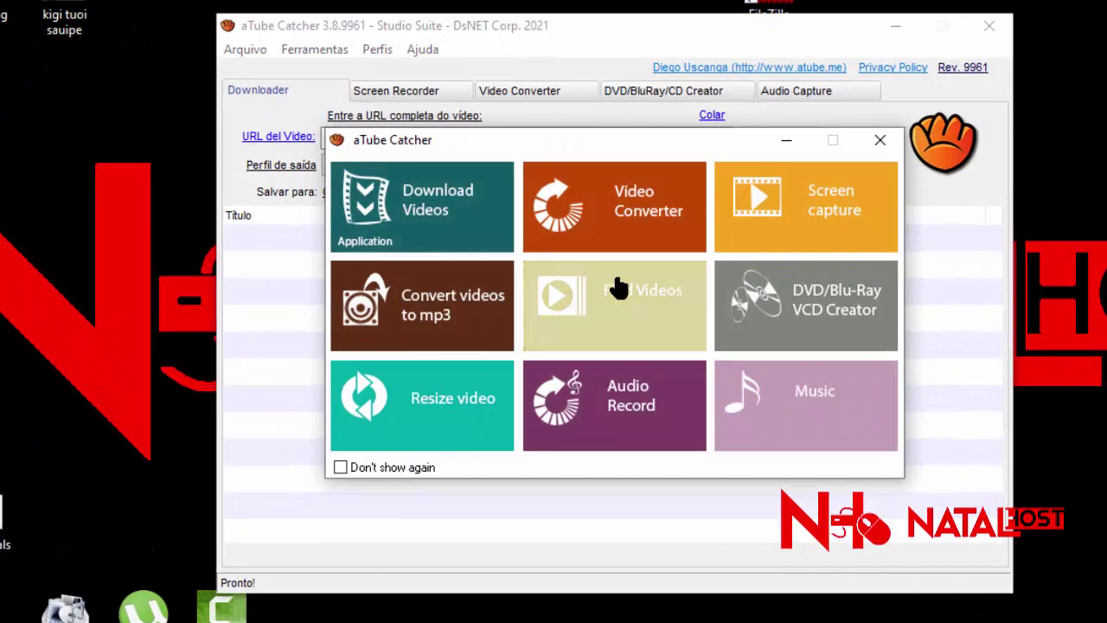
left_click(611, 226)
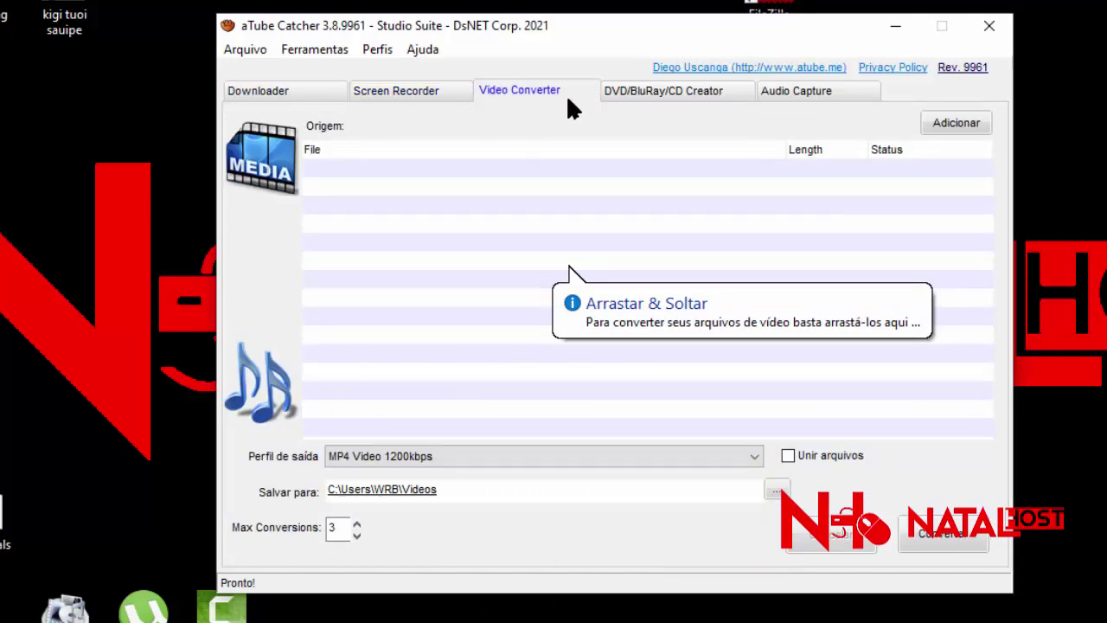
Choose MP4 Video 1200kbps as the converter's output profile and reposition the aTube Catcher window on the desktop.
left_click(499, 456)
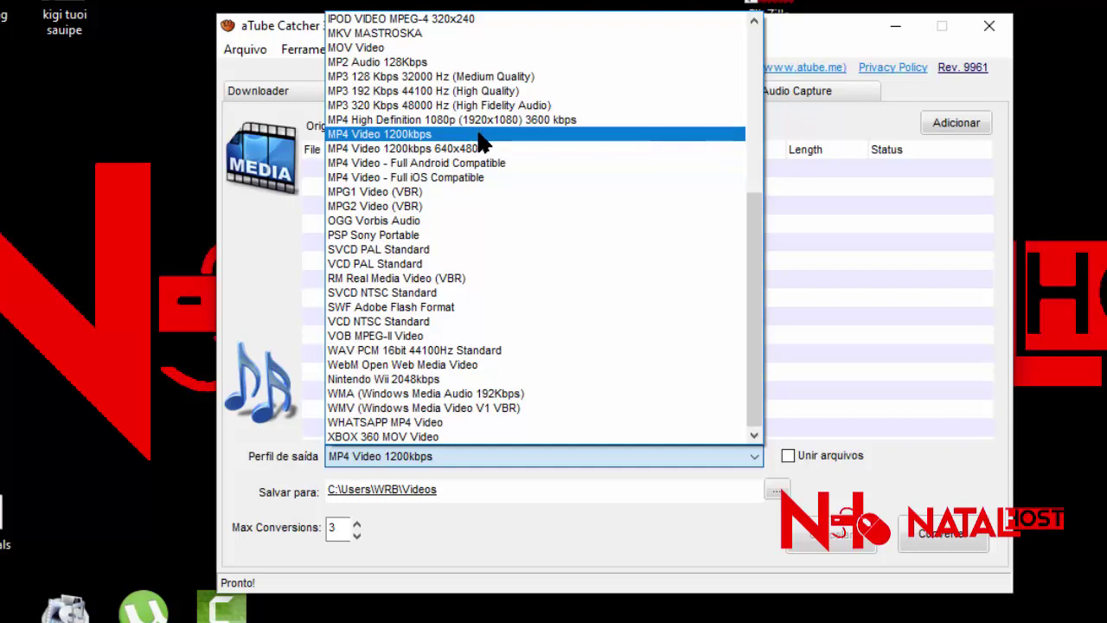
left_click(479, 135)
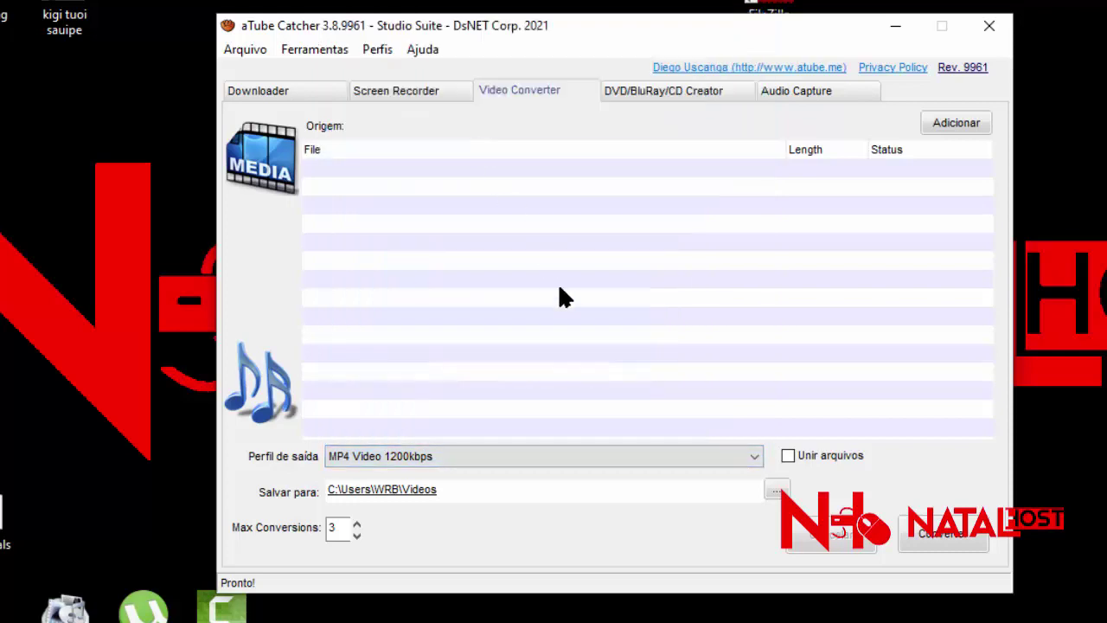
left_click_drag(551, 29, 551, 2)
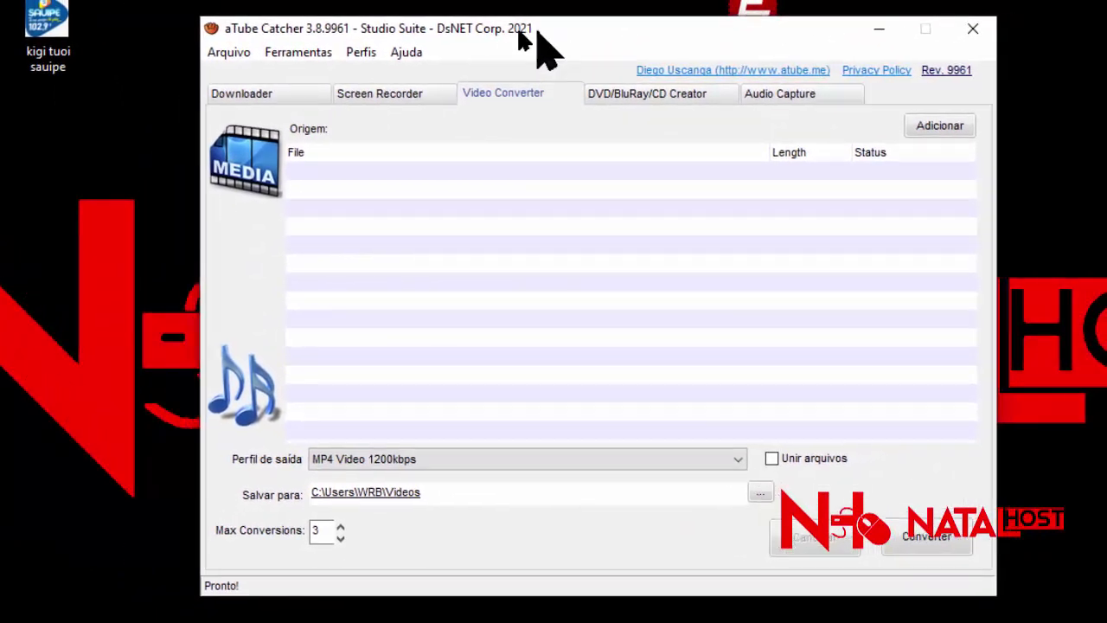
left_click_drag(537, 31, 500, 23)
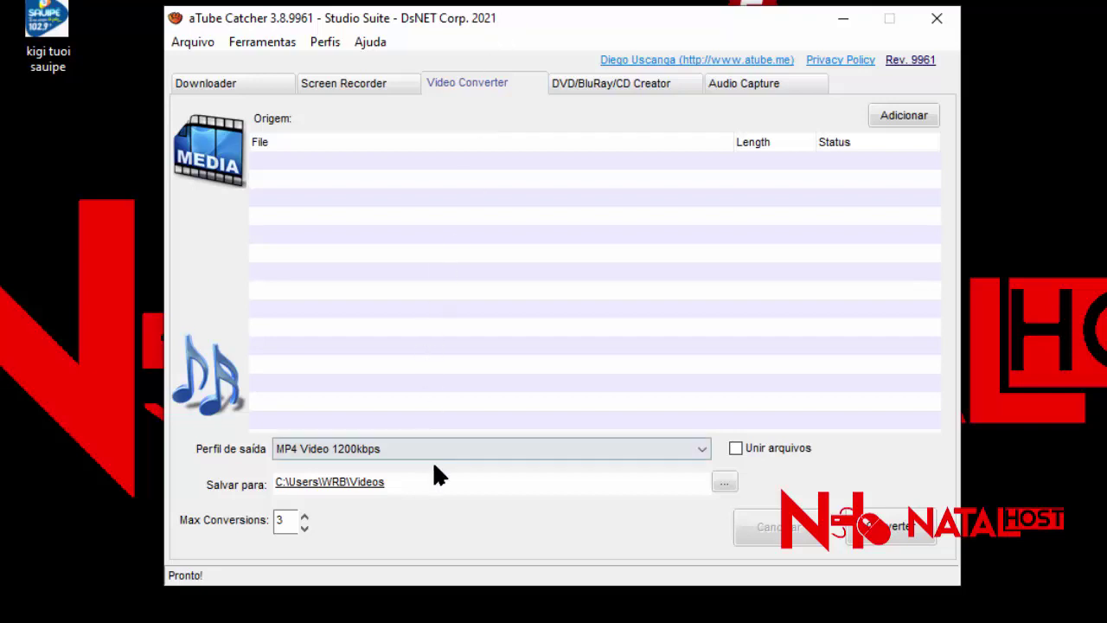
left_click(354, 491)
left_click(351, 486)
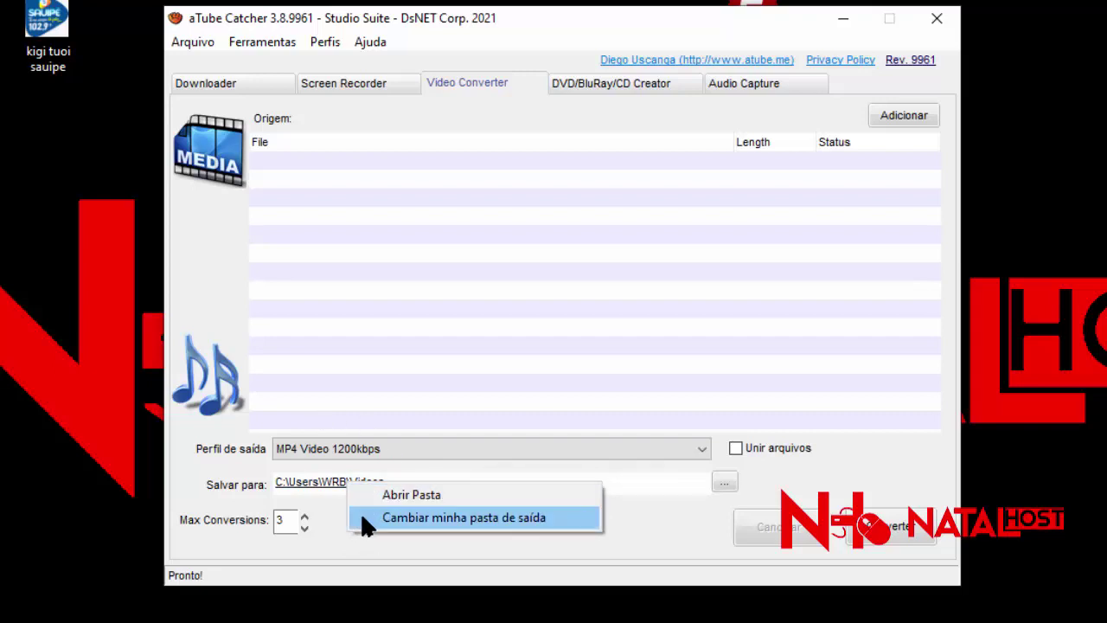
left_click(441, 517)
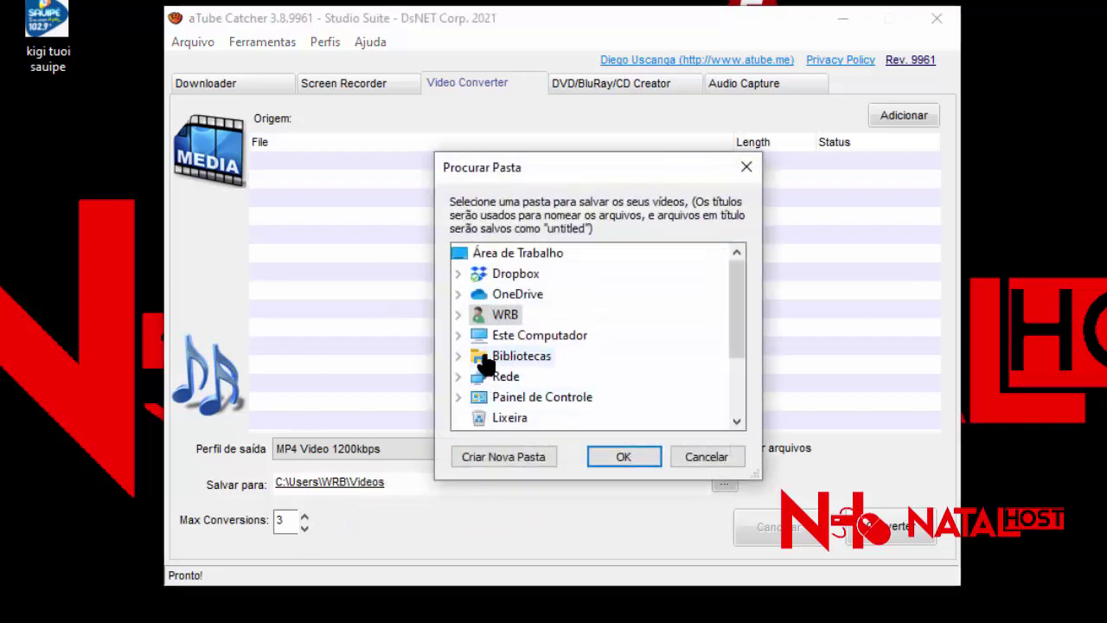
left_click(746, 166)
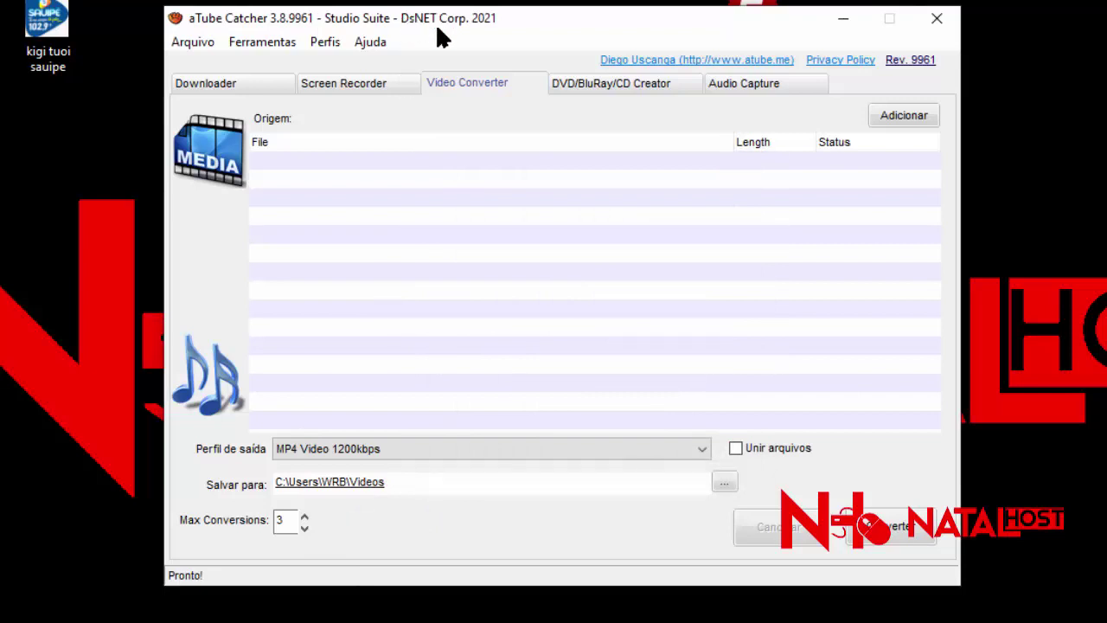
Add the Young Sheldon S05E02 and S05E03 videos from their Downloads folders to the conversion list, showing the S05E03 files as large icons.
left_click_drag(437, 27, 686, 18)
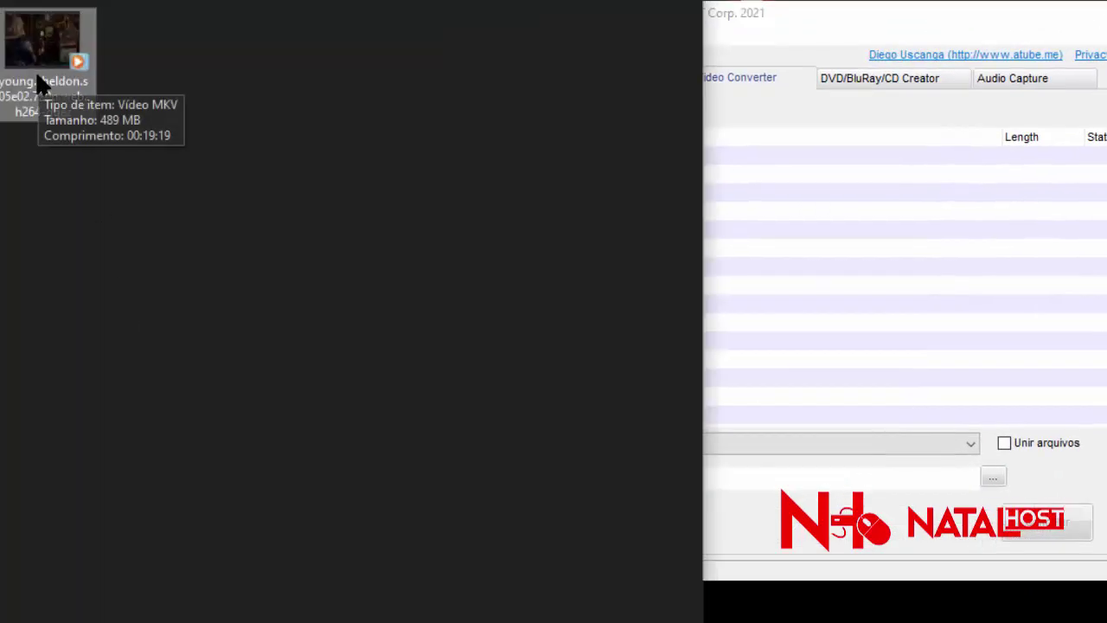
left_click_drag(38, 78, 878, 269)
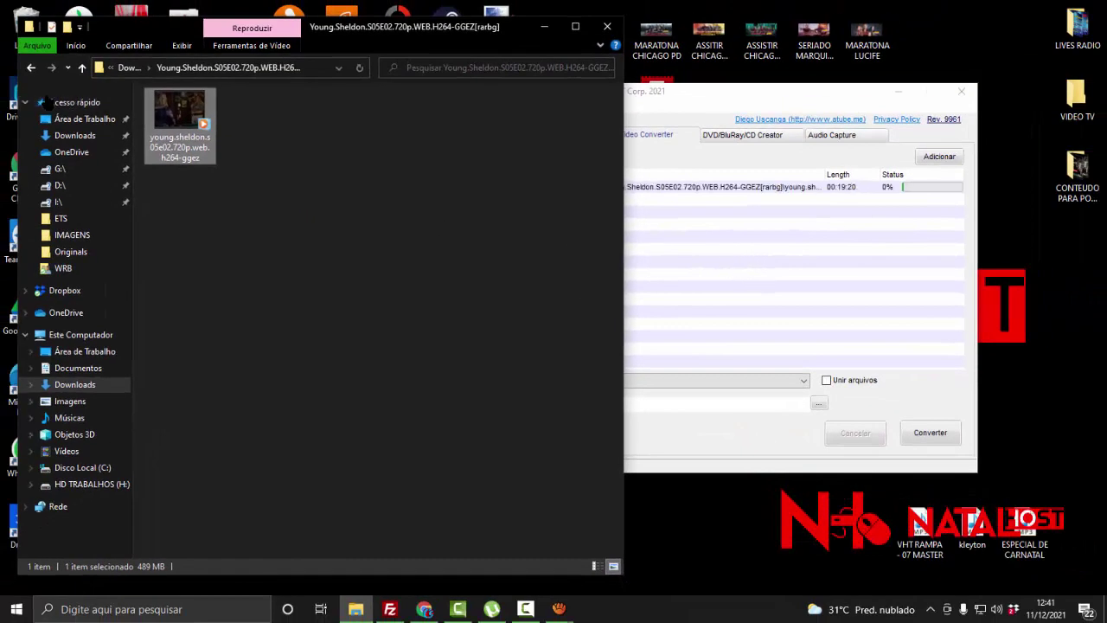
left_click(30, 68)
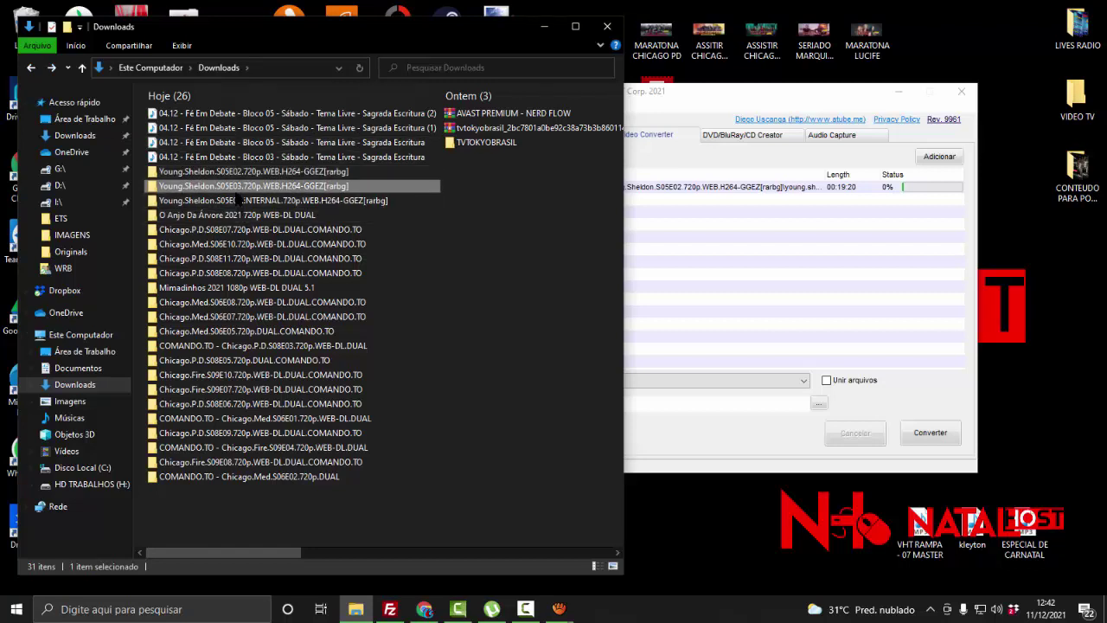
double_click(233, 187)
right_click(224, 199)
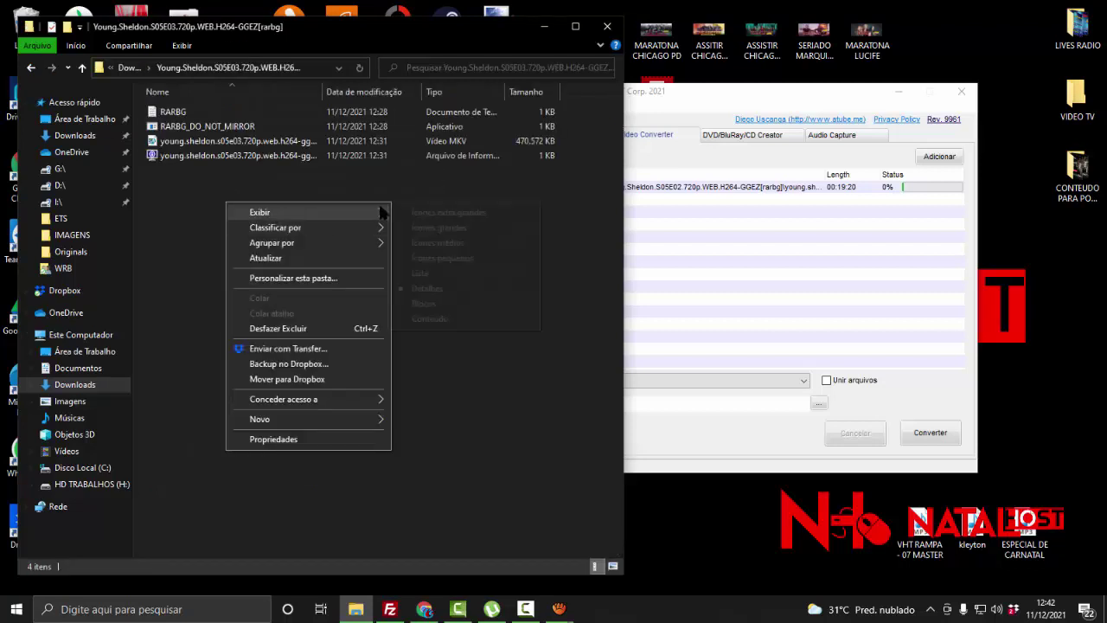
mouse_move(345, 212)
left_click(421, 228)
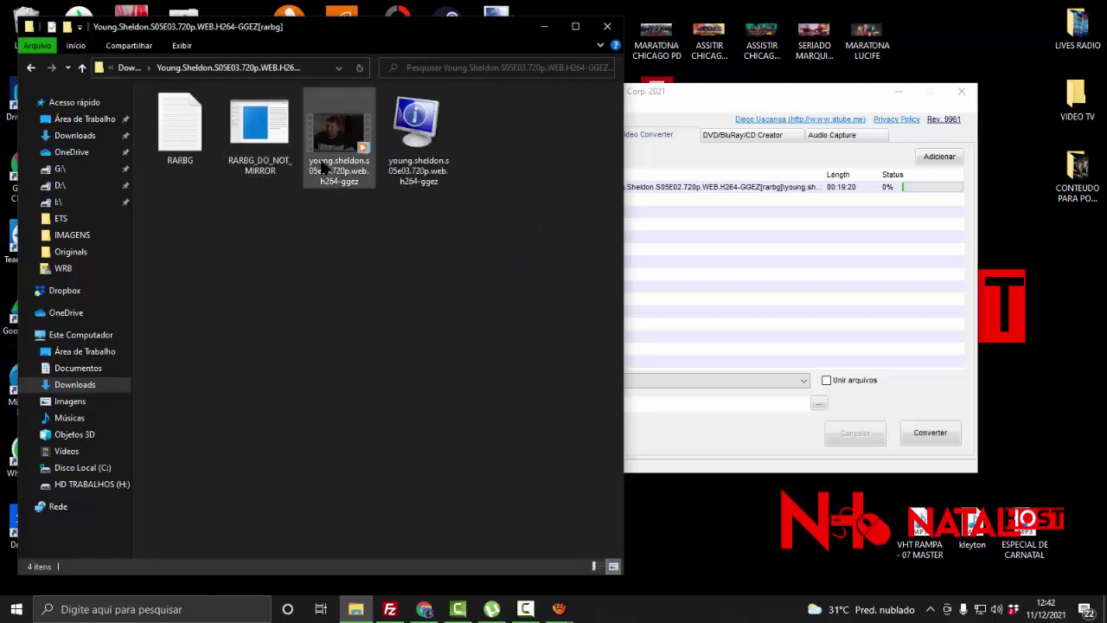
left_click_drag(338, 138, 717, 214)
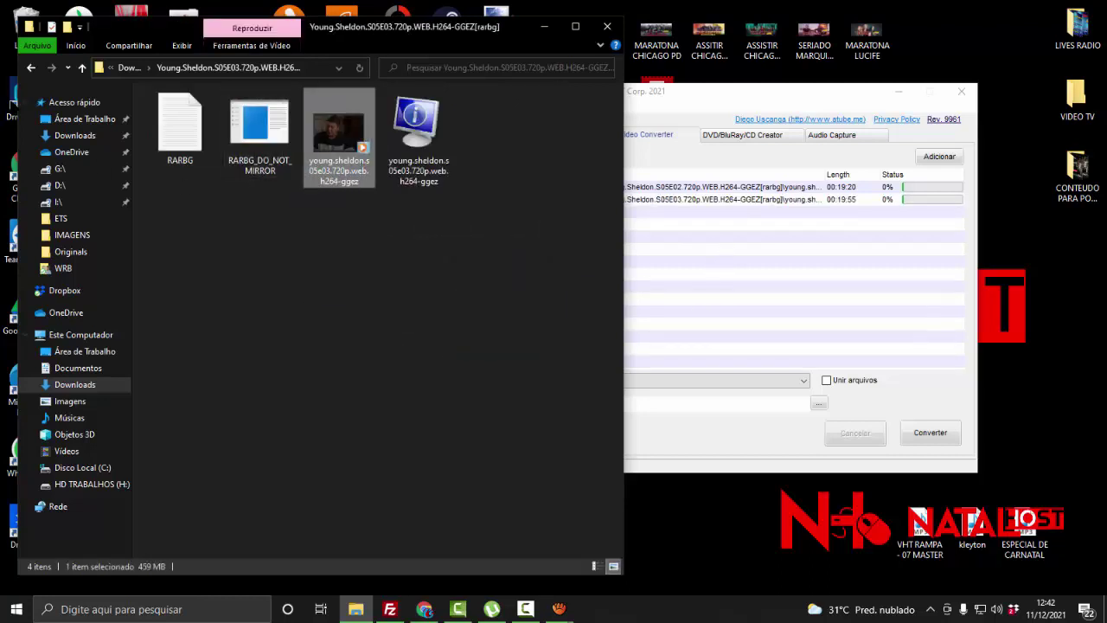
Add the Young Sheldon S05E01 and O Anjo Da Árvore 2021 videos to the conversion list and put File Explorer away.
left_click(31, 67)
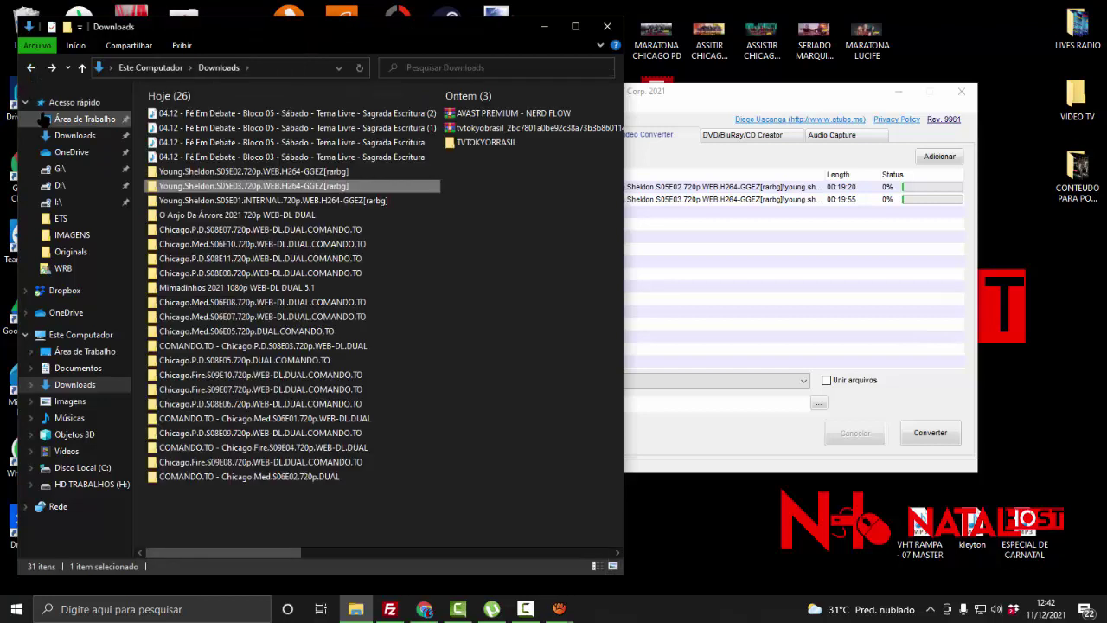
left_click(226, 204)
double_click(226, 205)
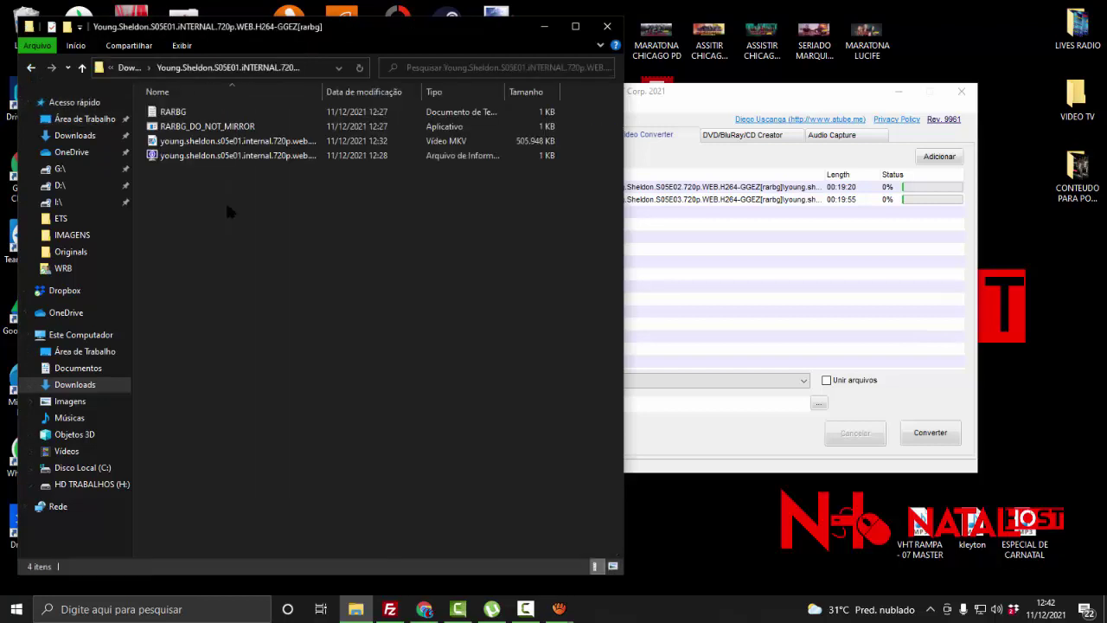
left_click_drag(184, 143, 735, 259)
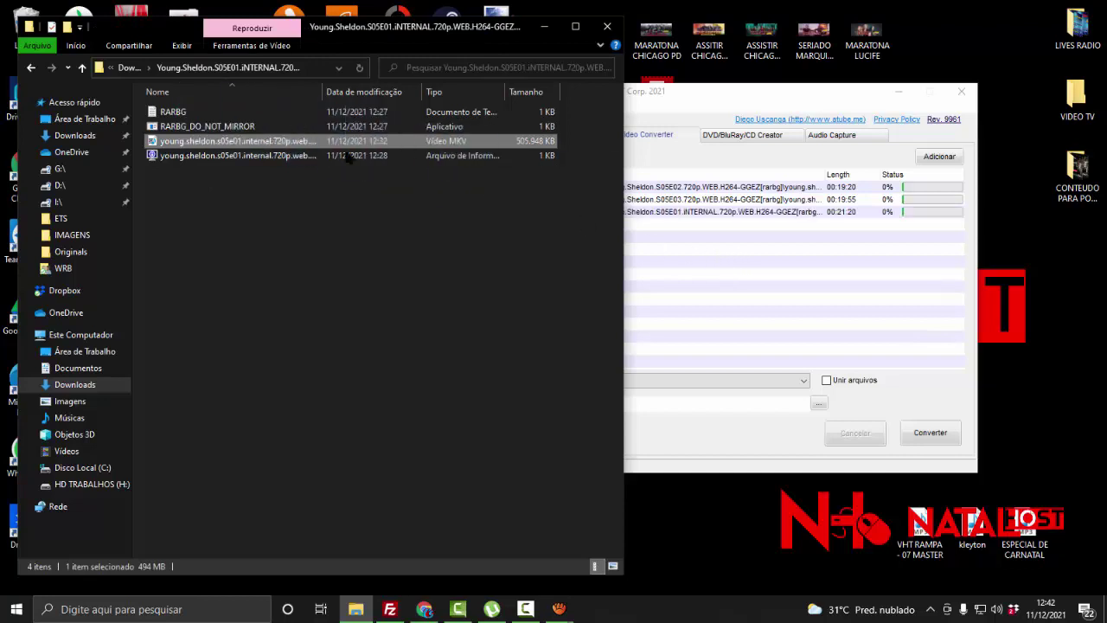
left_click(31, 67)
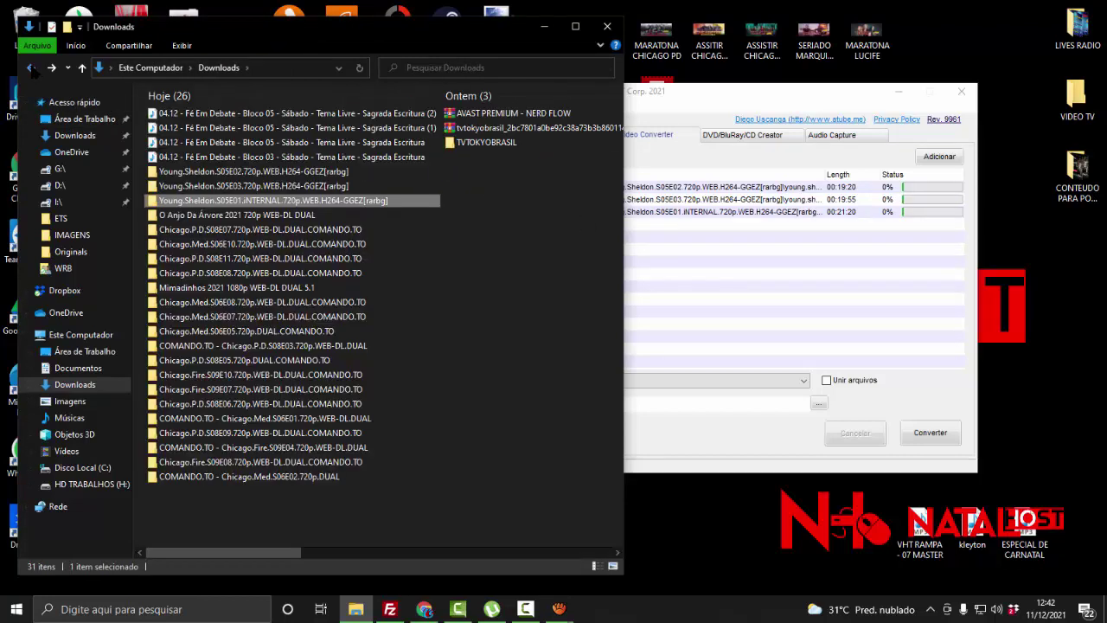
double_click(201, 215)
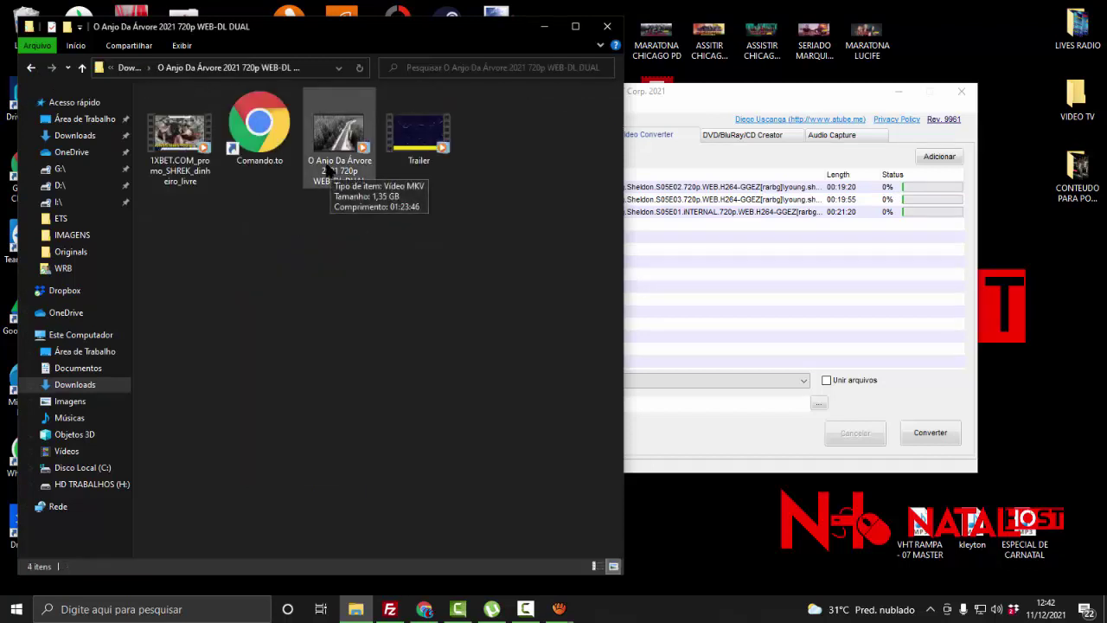
left_click_drag(333, 173, 749, 230)
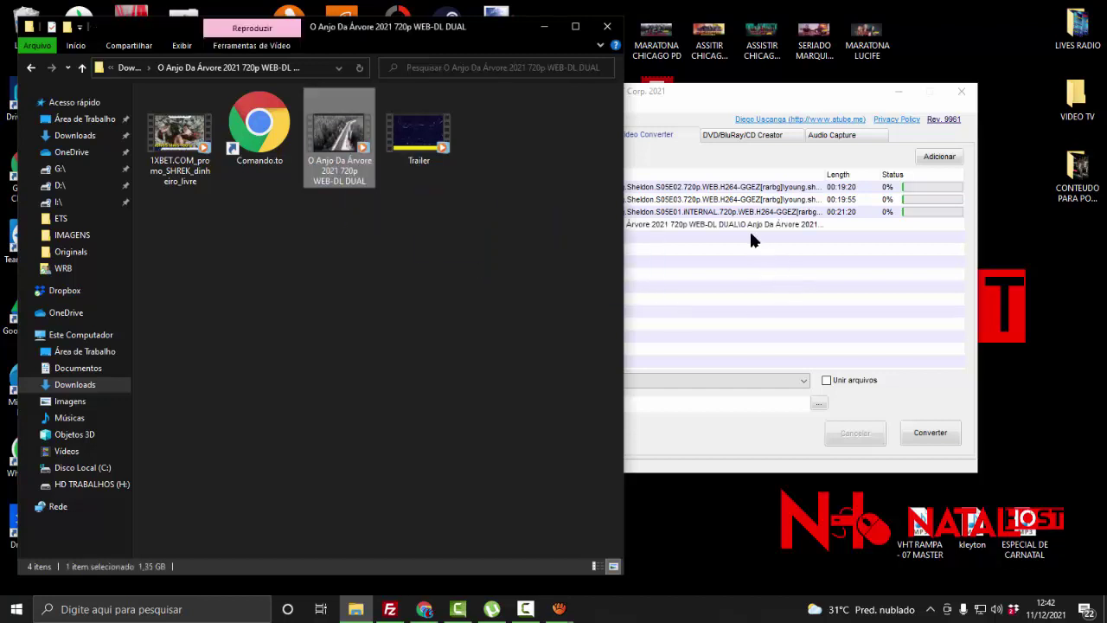
key("alt+F4")
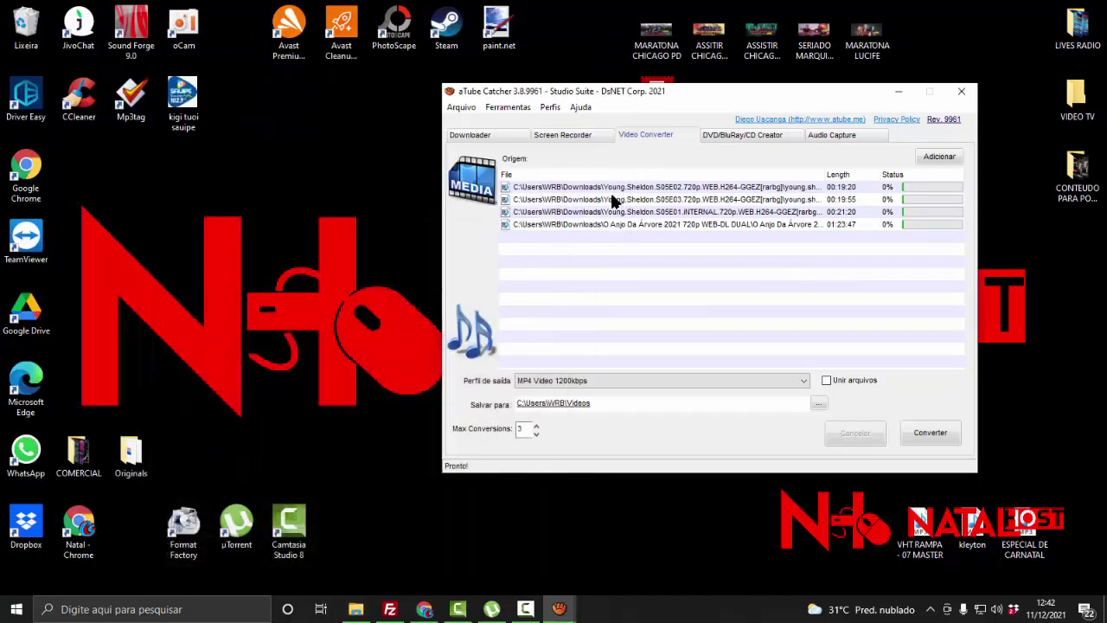
Start converting the queued videos in aTube Catcher, and bring up µTorrent to close it.
left_click(924, 436)
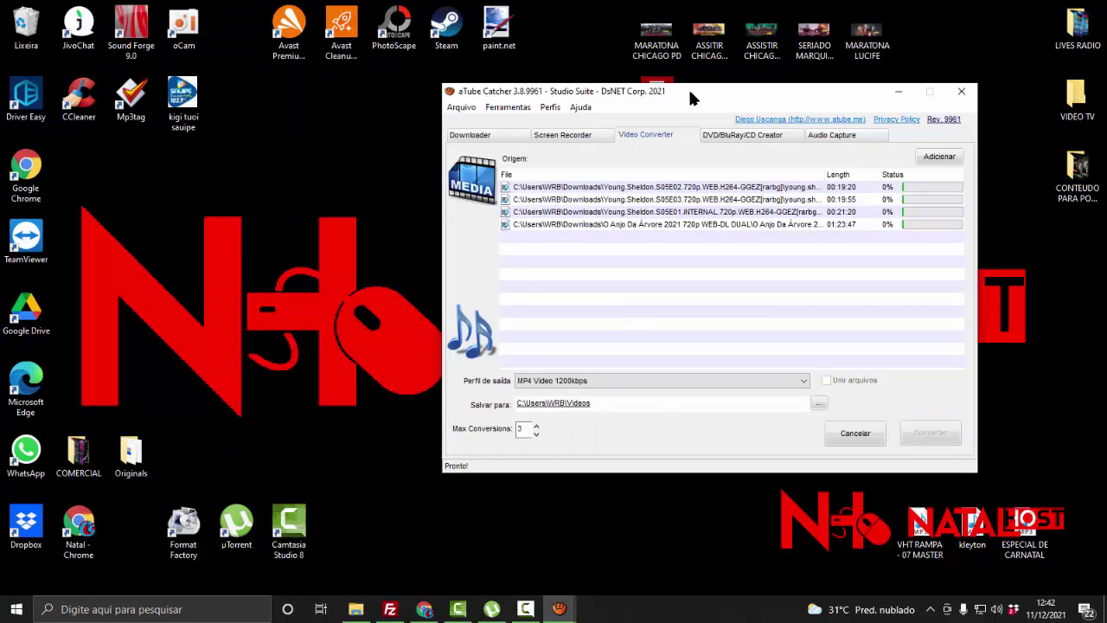
left_click_drag(692, 92, 513, 111)
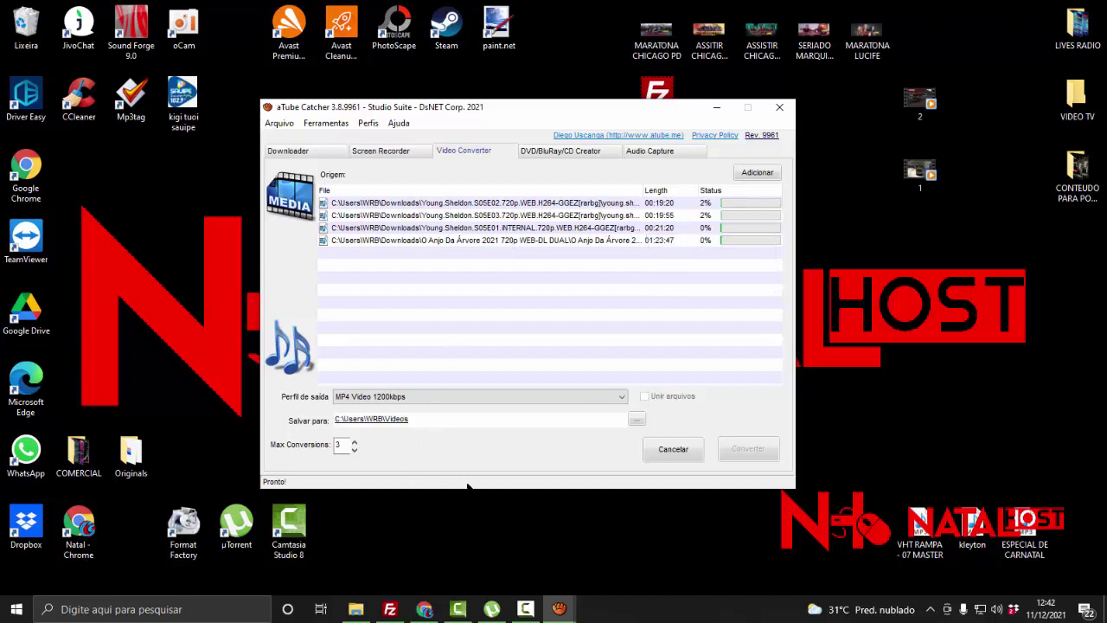
left_click(491, 608)
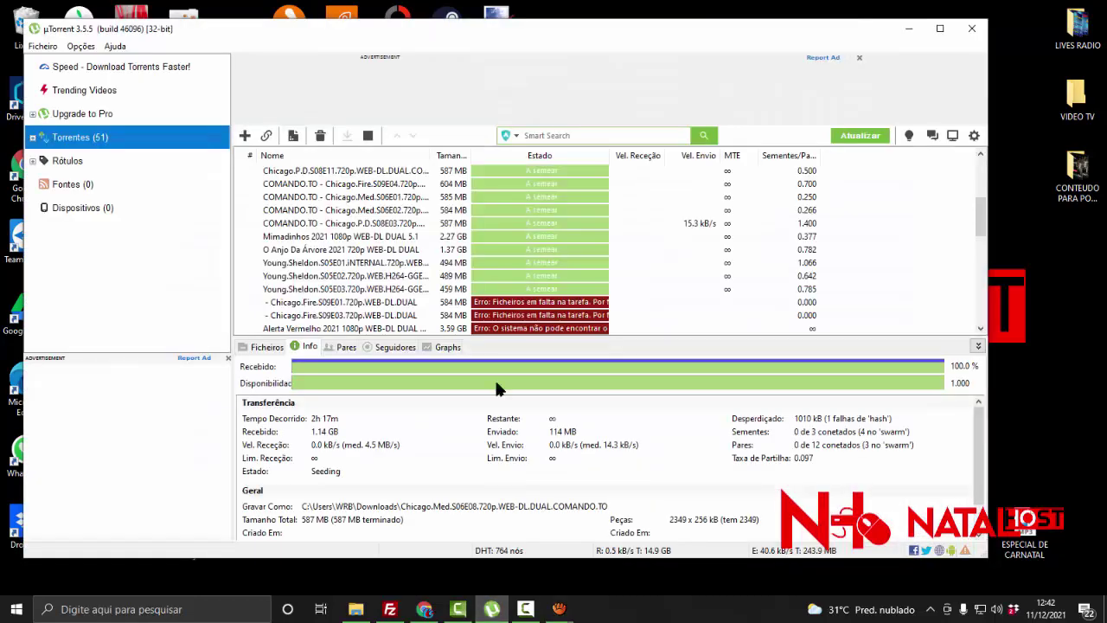
left_click(971, 29)
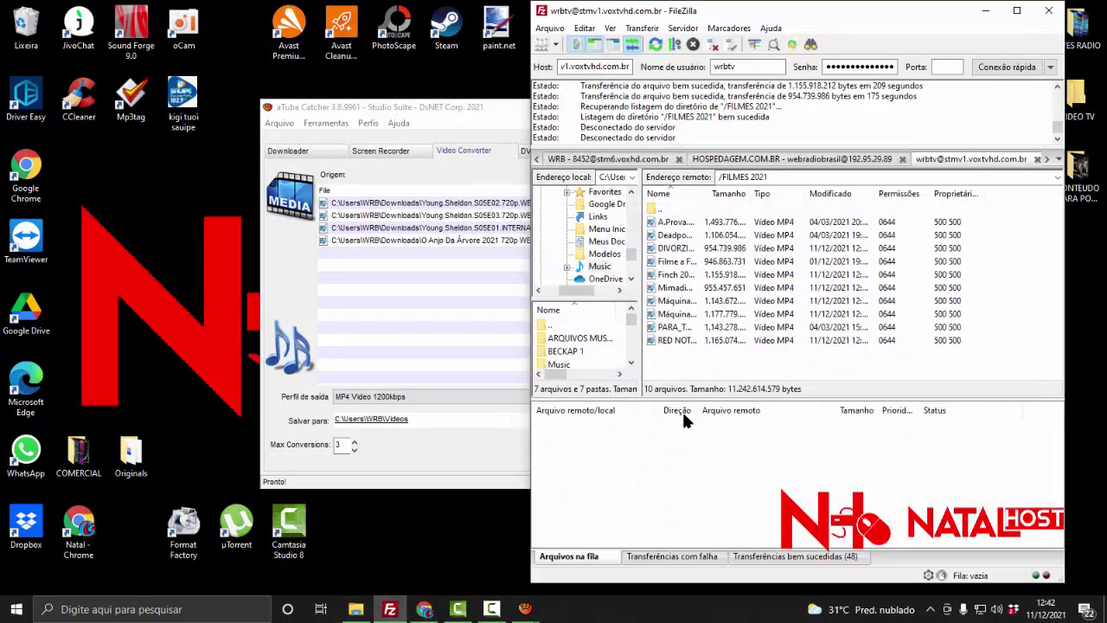
Switch to Chrome and convert the 3:06 COMERCIAL video Compra_realizada_com_Sucesso_no_Wish in the streaming panel's video converter.
left_click(389, 609)
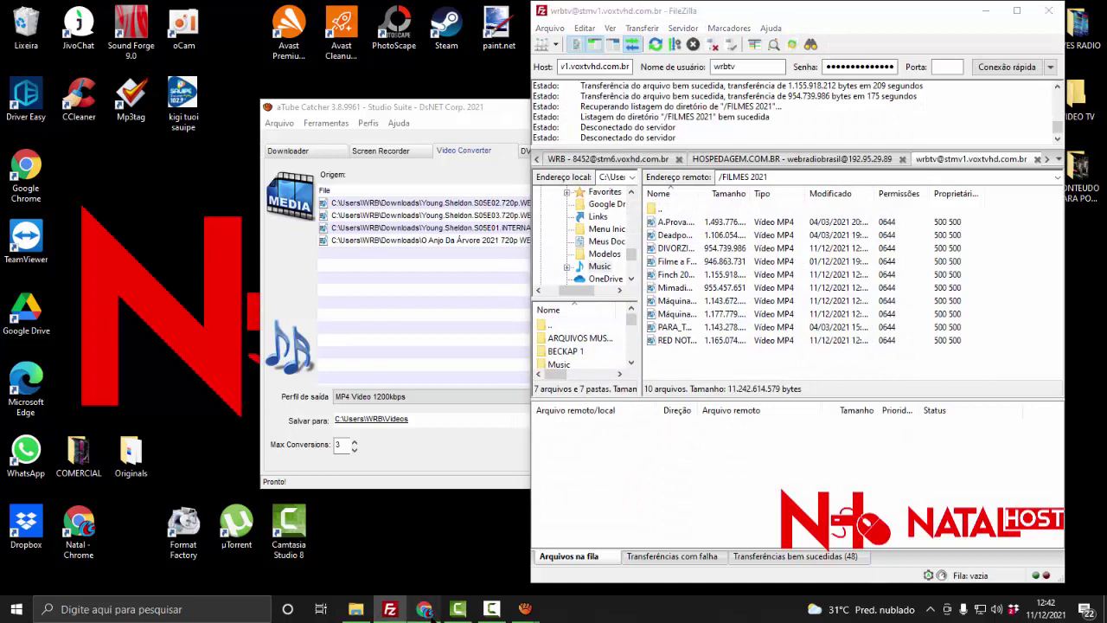
left_click(424, 608)
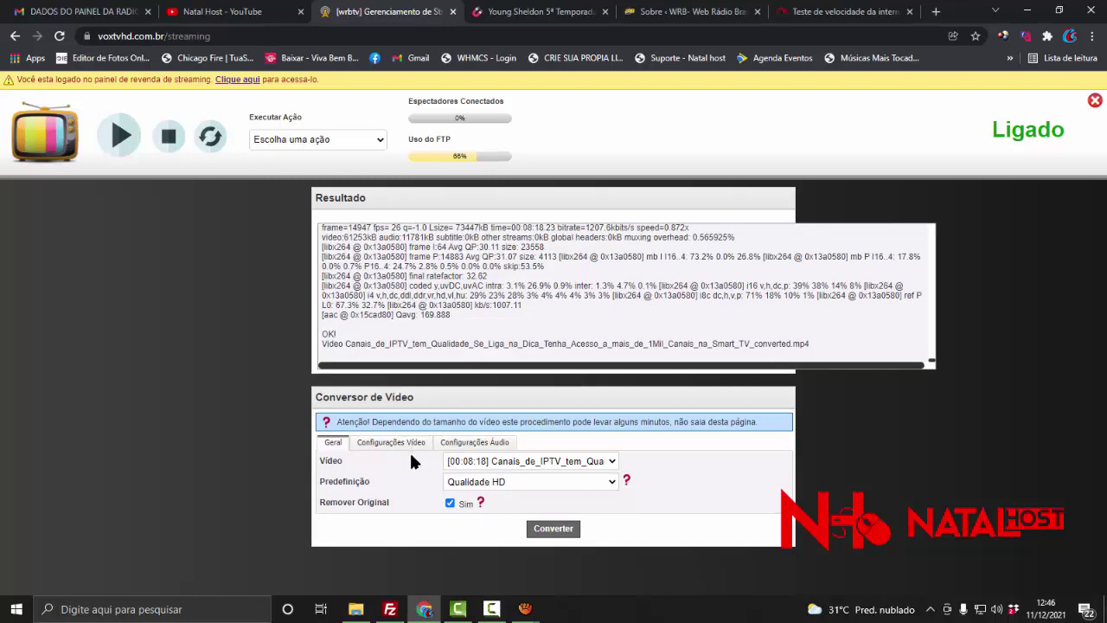
left_click(474, 470)
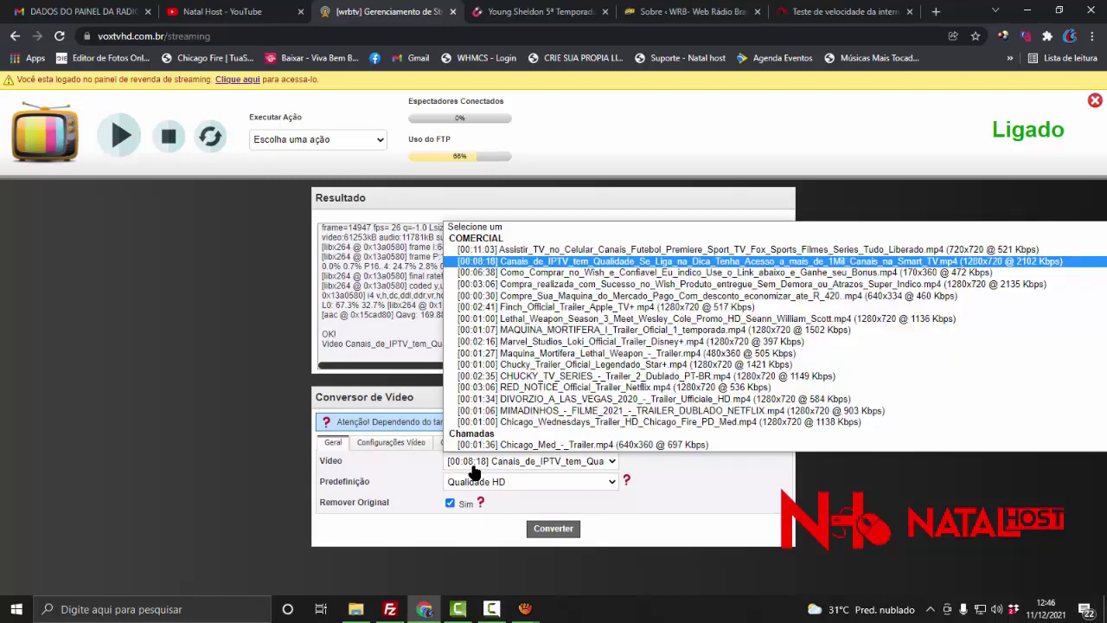
scroll(566, 350, "down", 1)
scroll(566, 350, "up", 1)
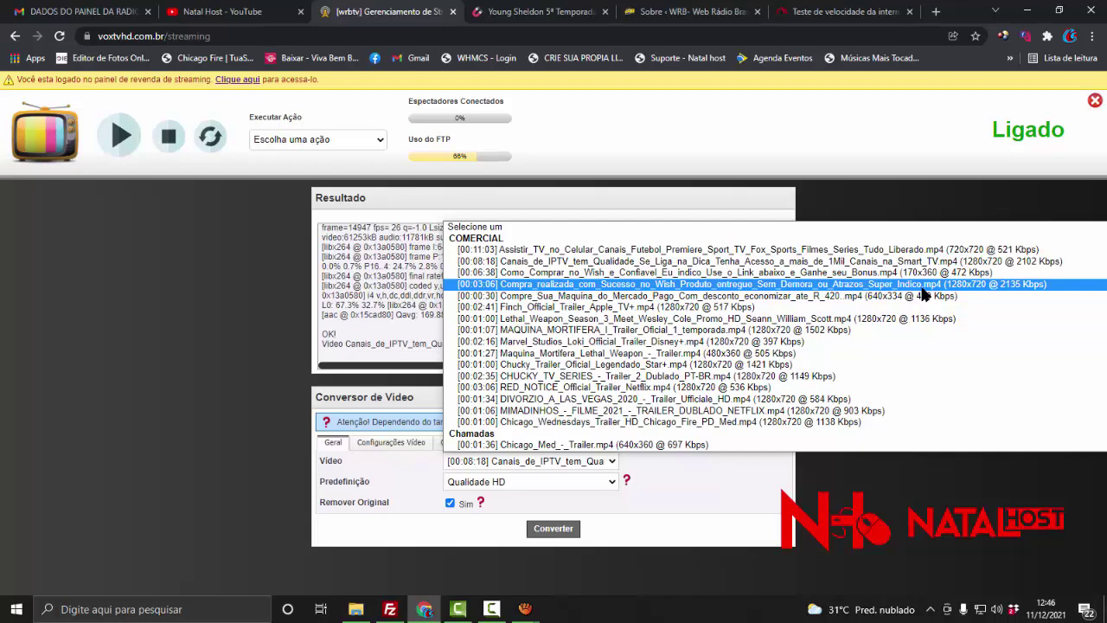
left_click(581, 286)
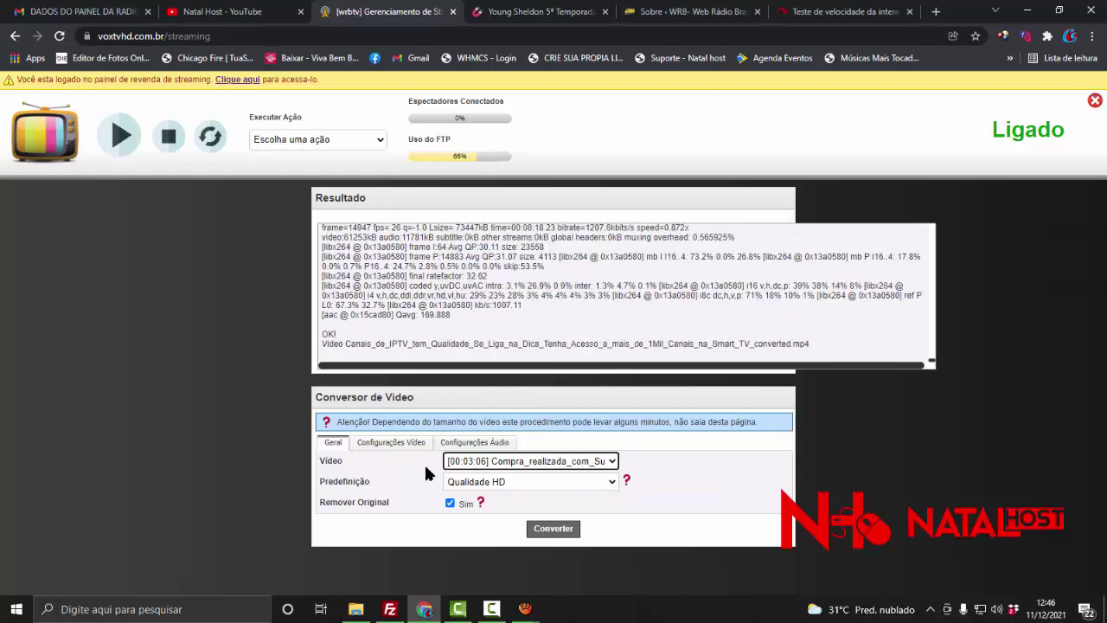
left_click(554, 531)
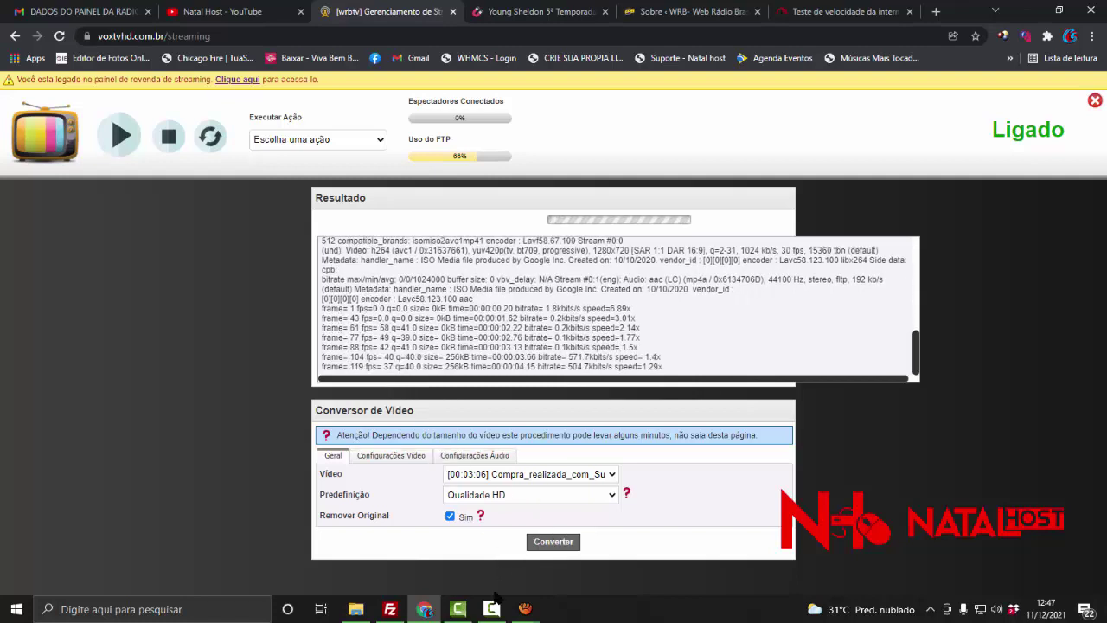
Switch to aTube Catcher and check the conversion progress of the Young Sheldon episodes and O Anjo Da Árvore 2021.
mouse_move(490, 611)
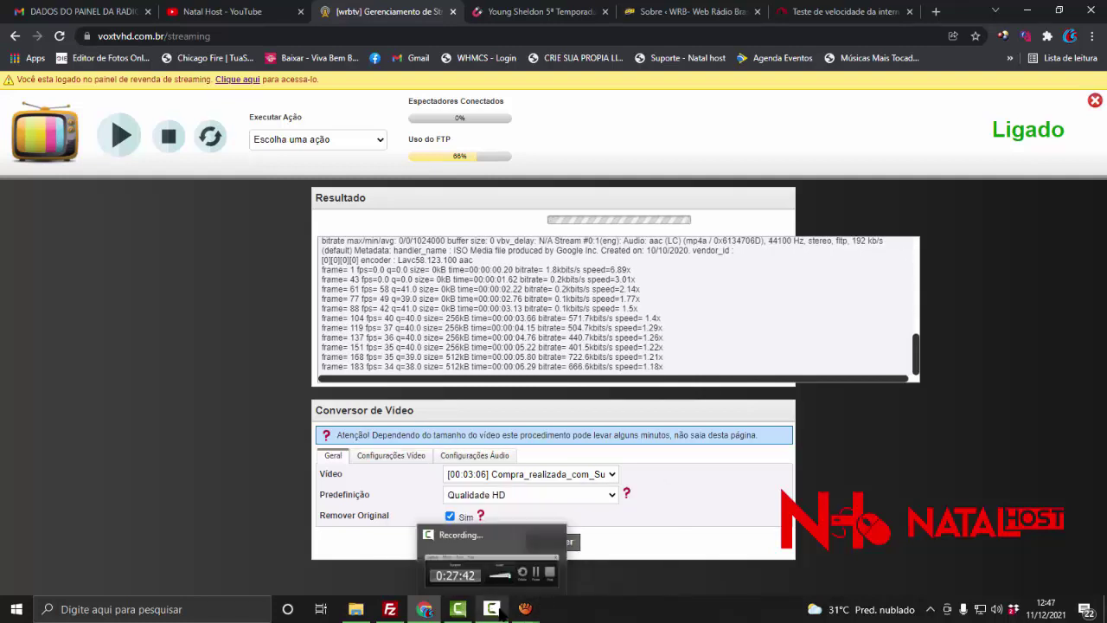
mouse_move(525, 609)
left_click(471, 568)
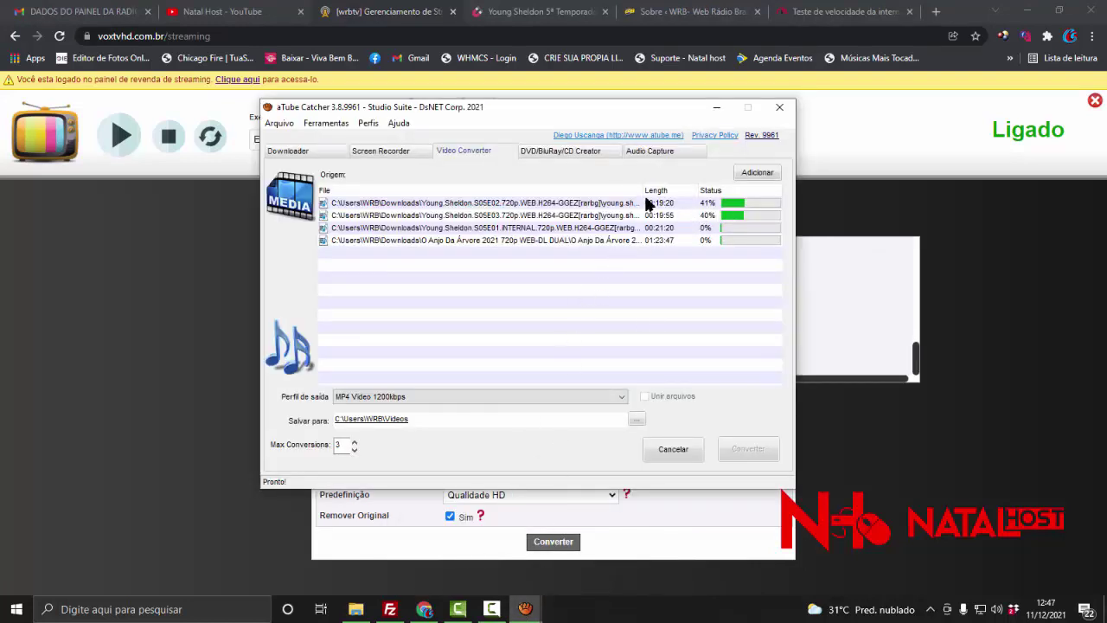
left_click(688, 202)
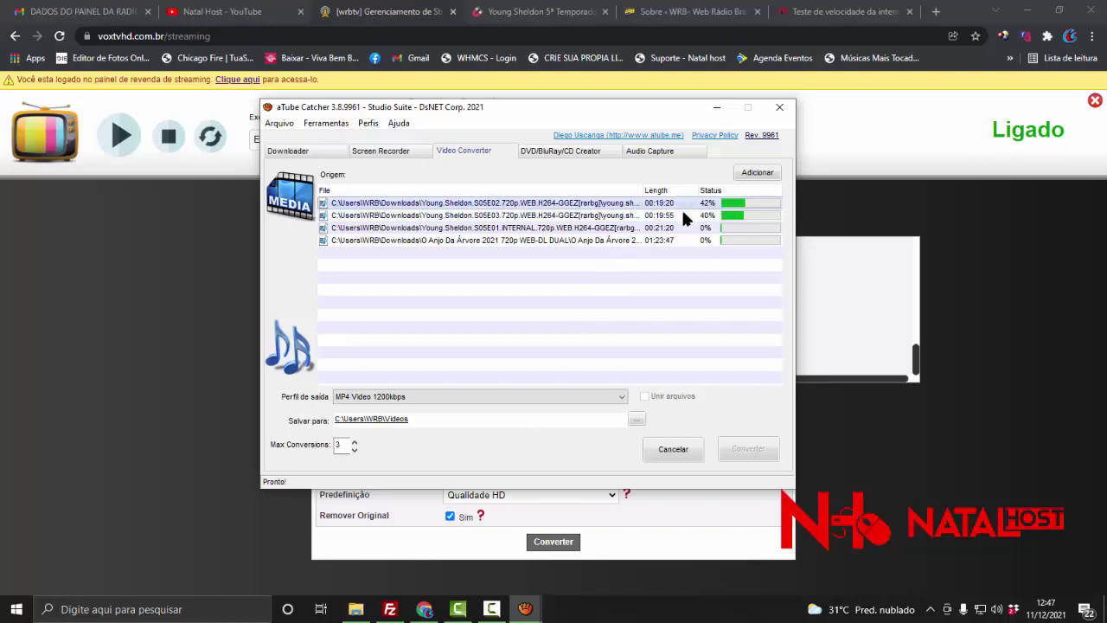
left_click(682, 213)
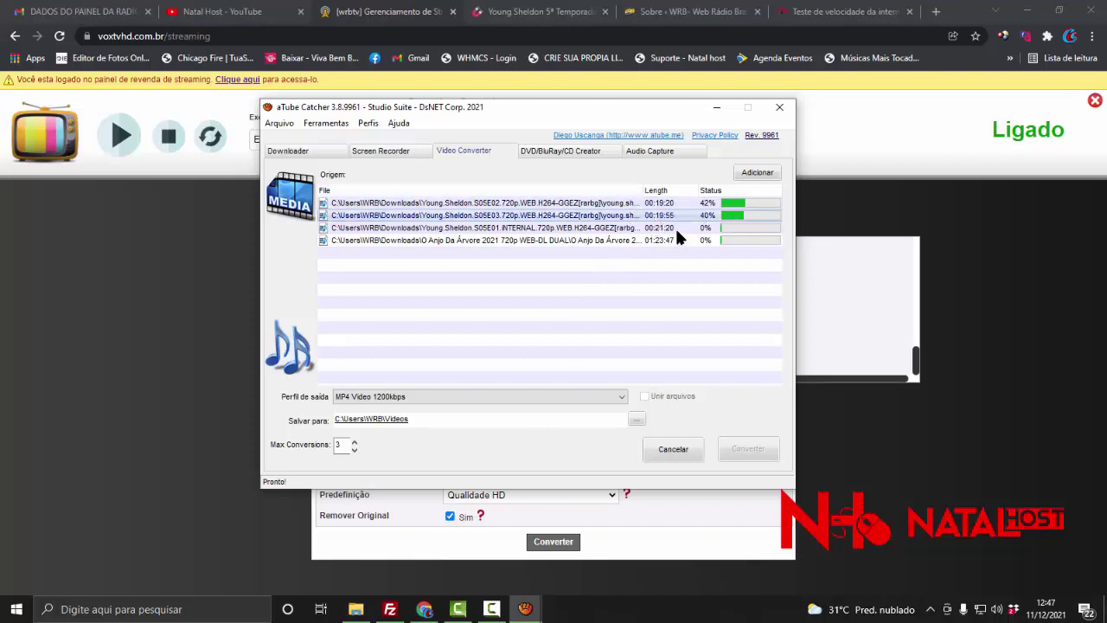
left_click(676, 228)
left_click(665, 240)
left_click(670, 214)
left_click(669, 206)
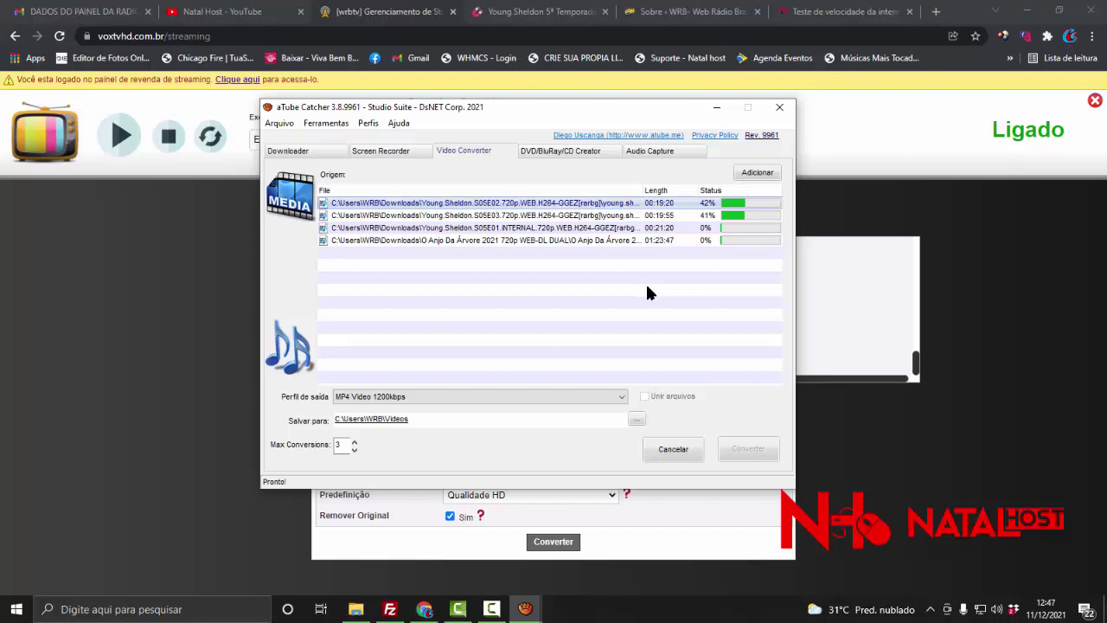
left_click(628, 229)
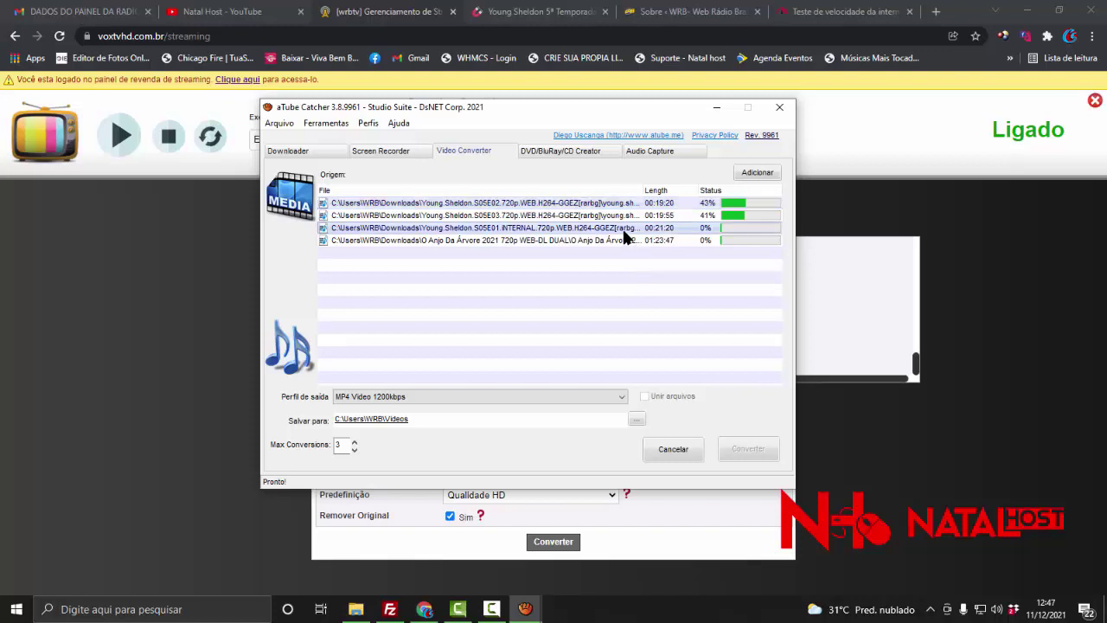
left_click(609, 241)
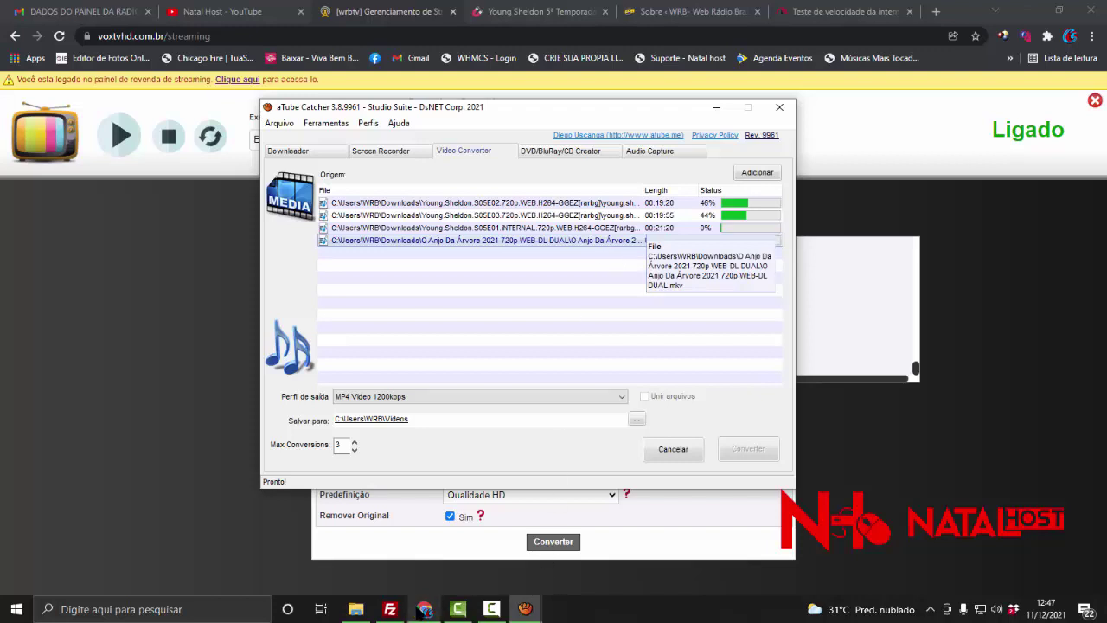
left_click(491, 609)
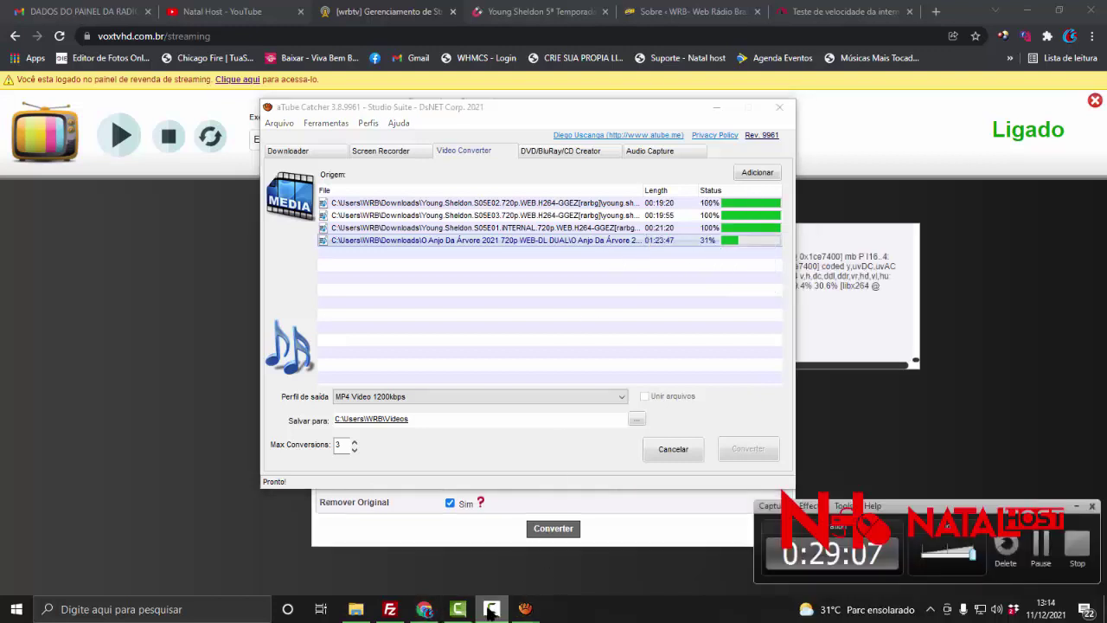
left_click(492, 608)
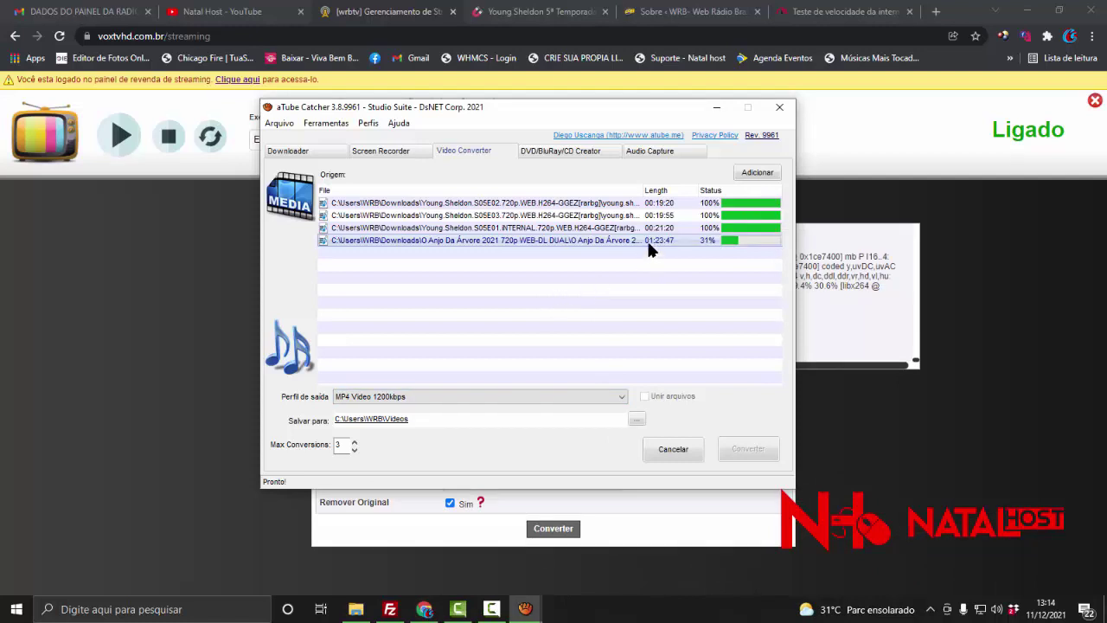
Return to the streaming panel, open Gerenciar Vídeos and examine the COMERCIAL folder's videos for blocked files and their bitrates.
left_click(86, 344)
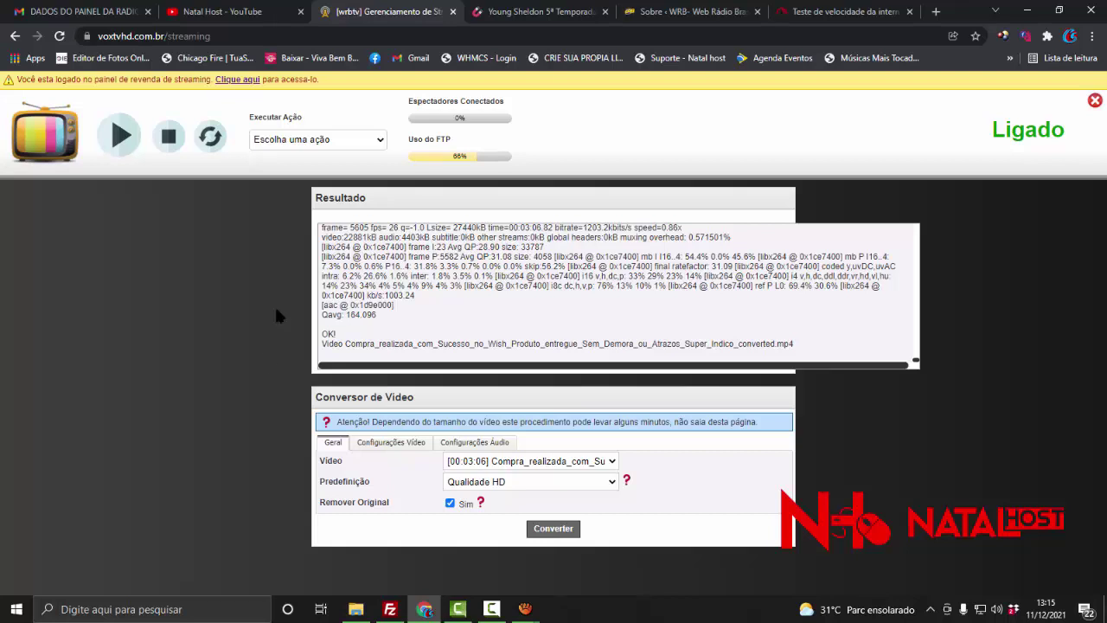
left_click(321, 141)
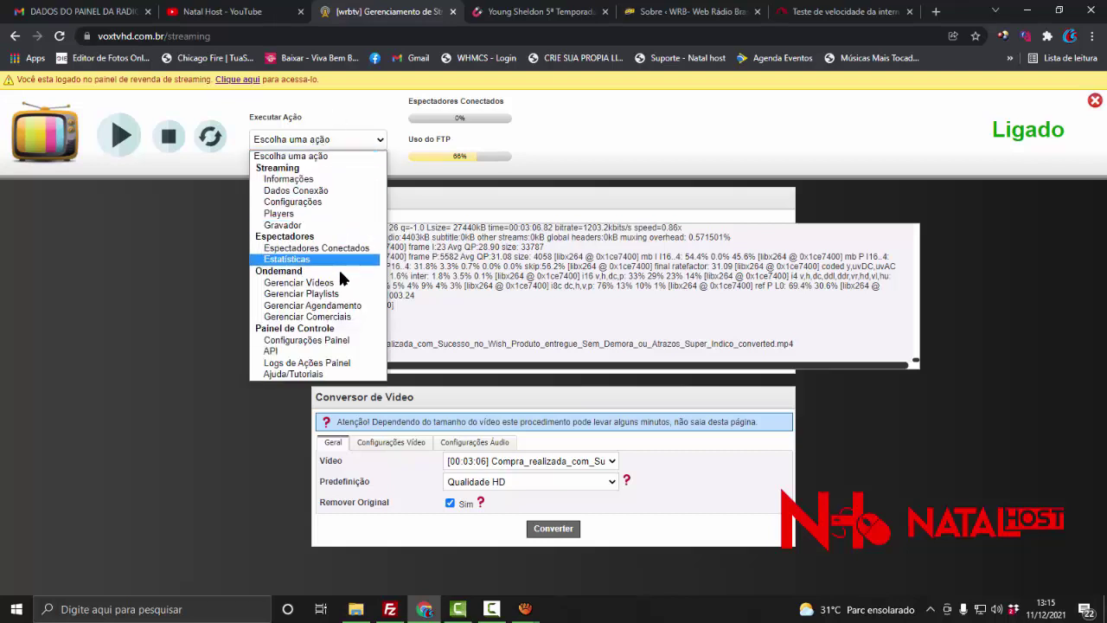
left_click(340, 284)
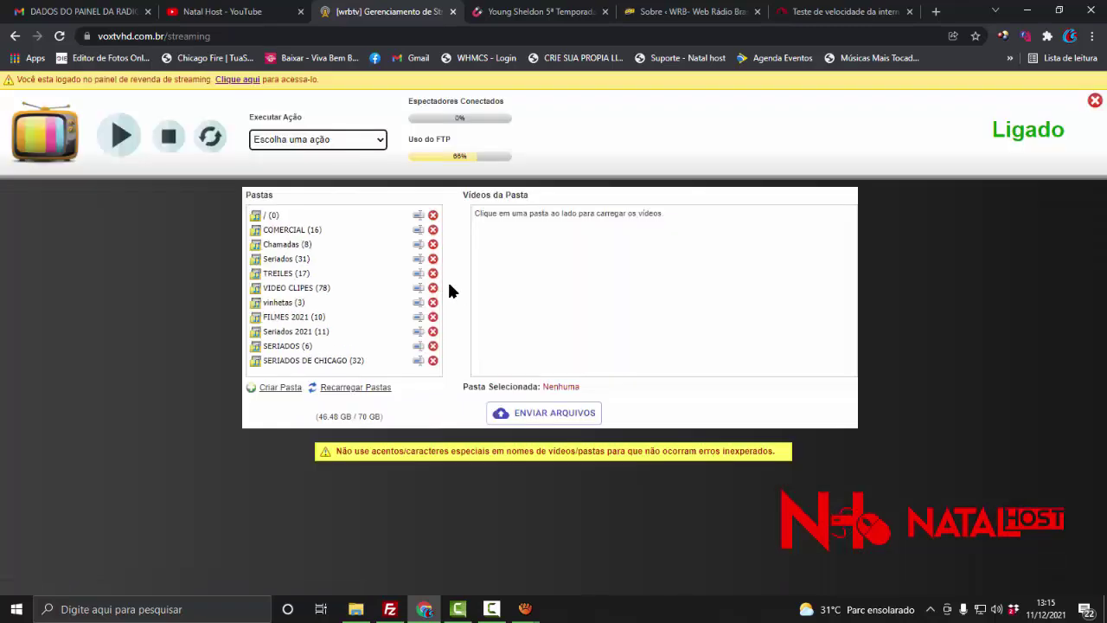
left_click(290, 230)
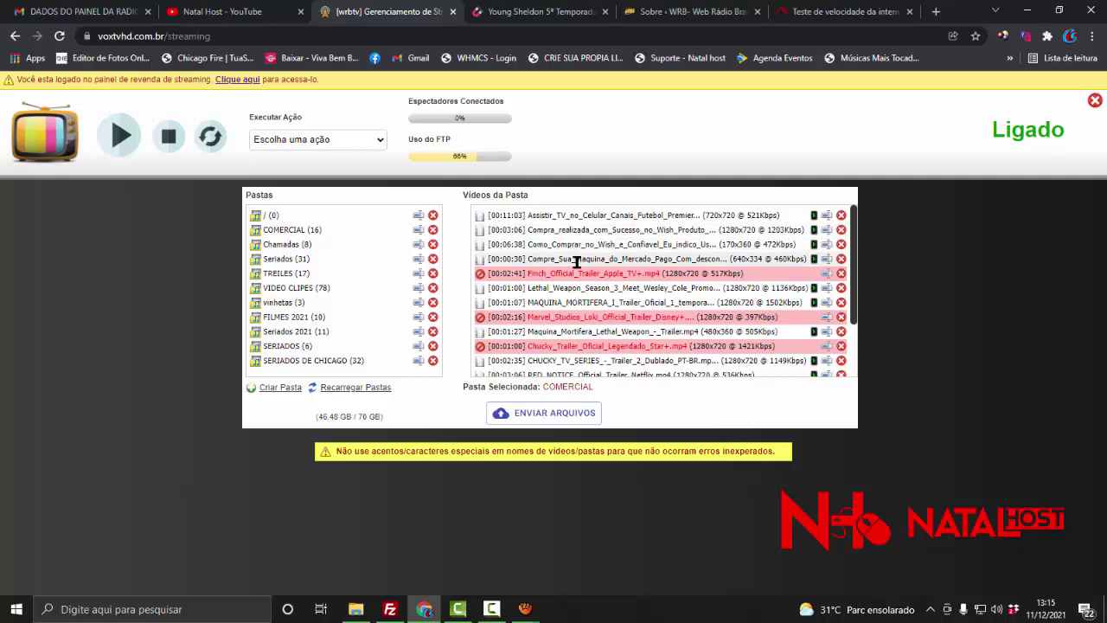
scroll(595, 302, "down", 1)
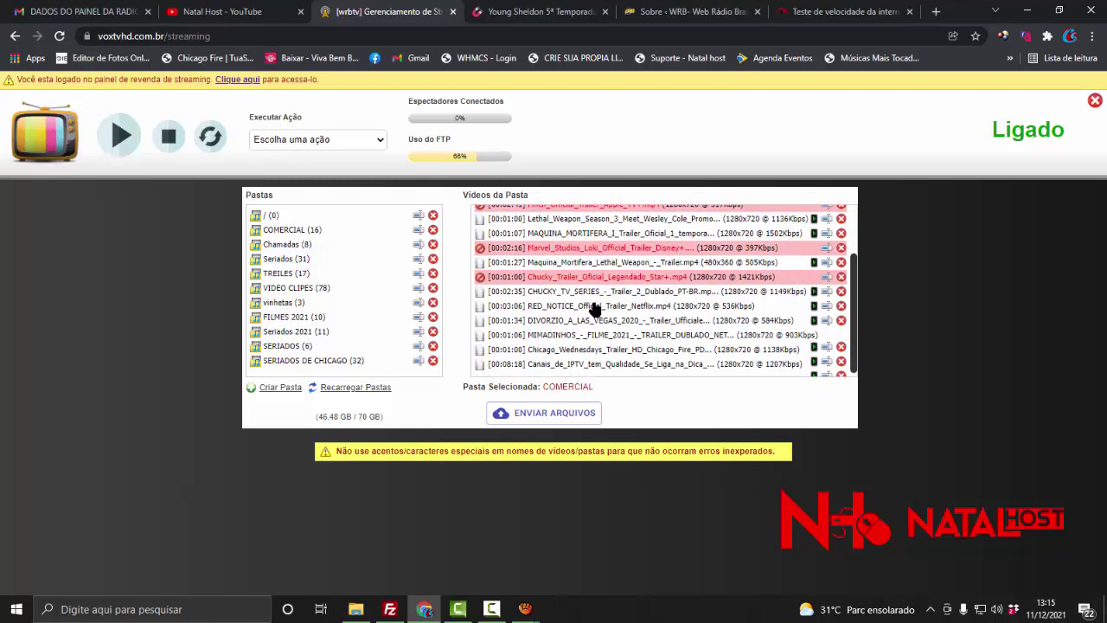
scroll(596, 328, "up", 1)
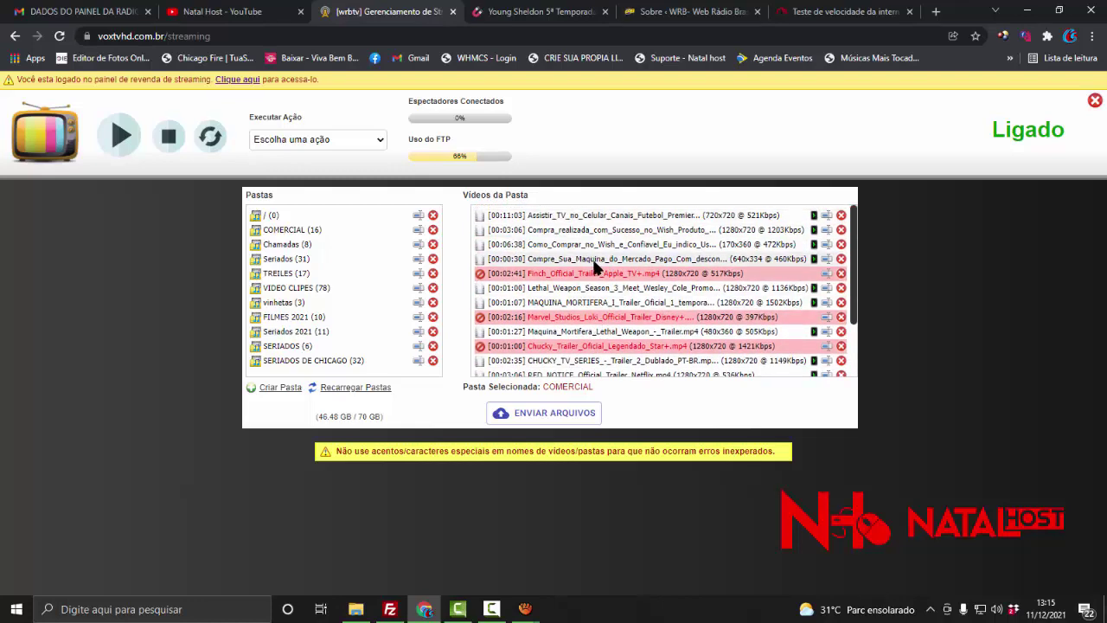
scroll(593, 294, "down", 1)
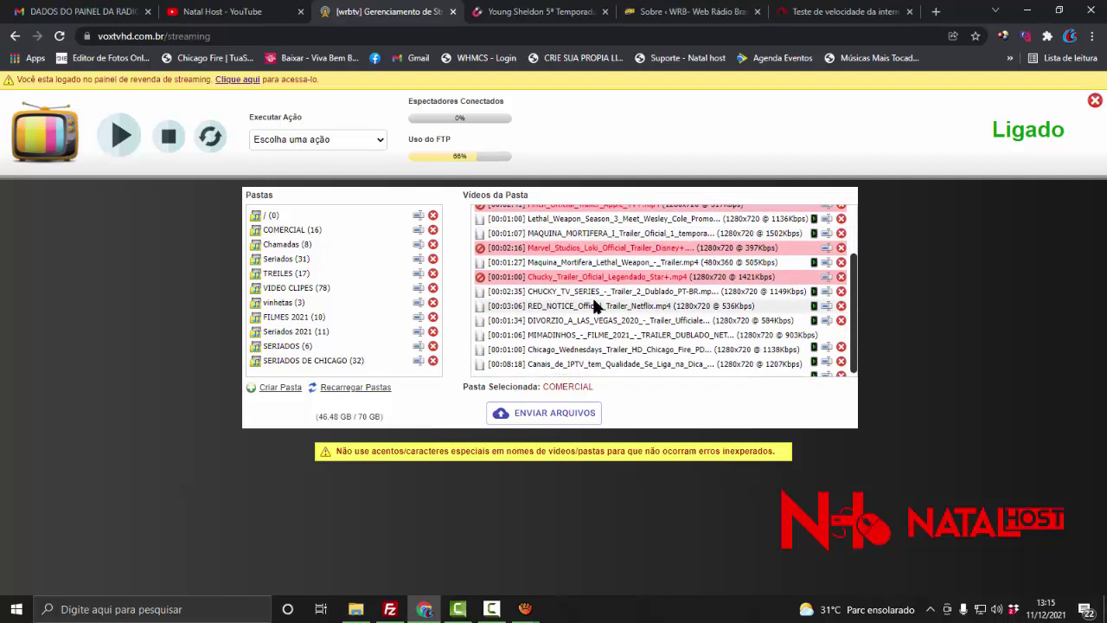
scroll(594, 303, "down", 1)
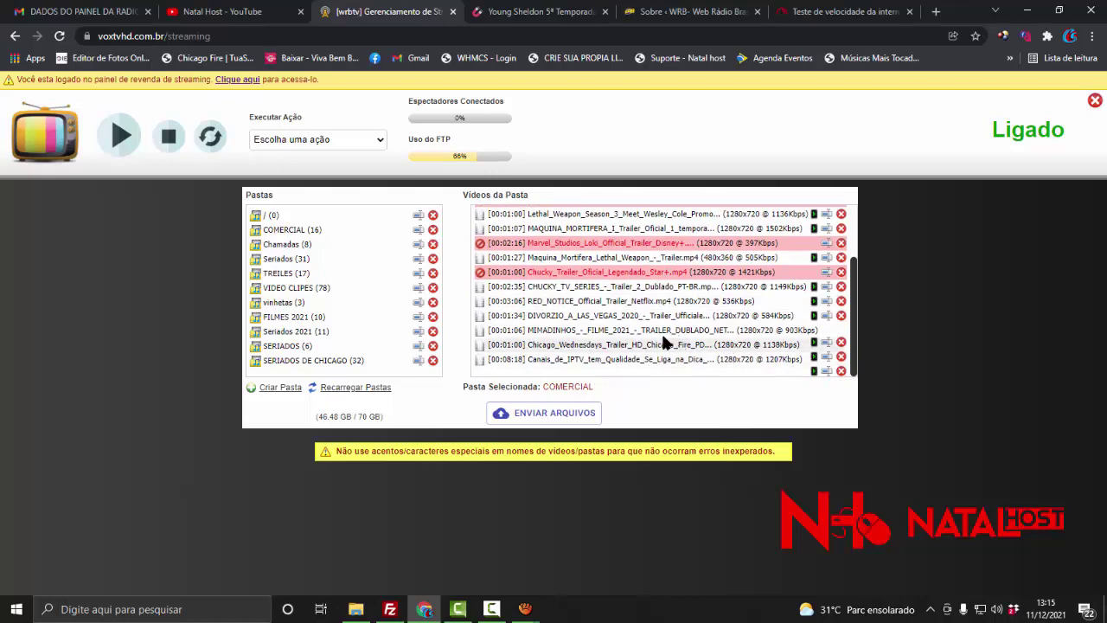
scroll(657, 338, "up", 2)
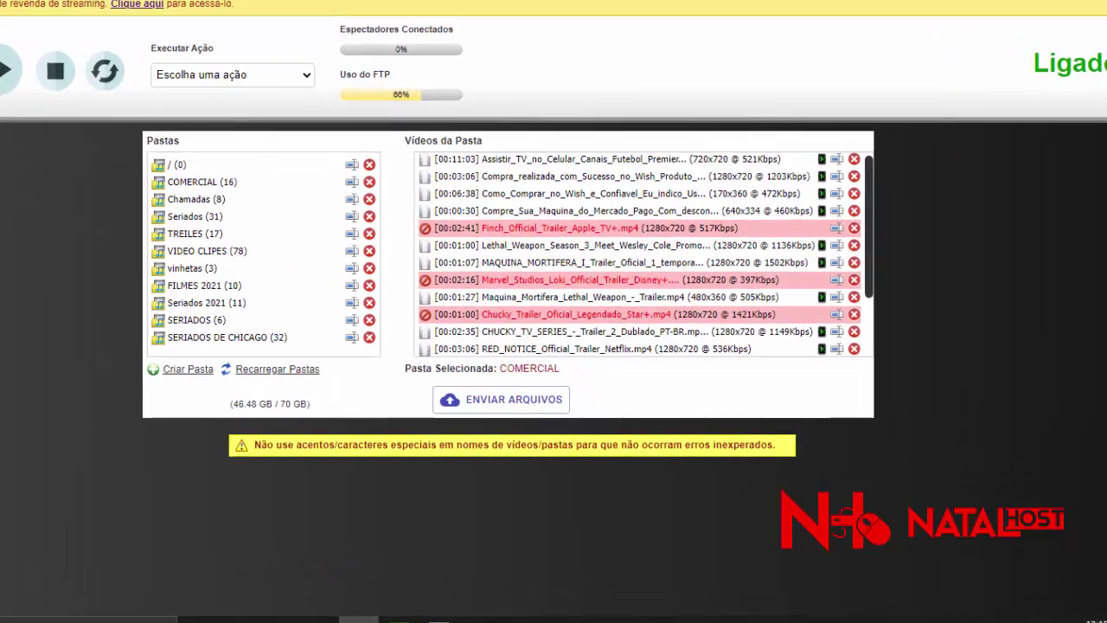
Switch to FileZilla and open the remote COMERCIAL folder from the server's root directory.
key("alt+Tab")
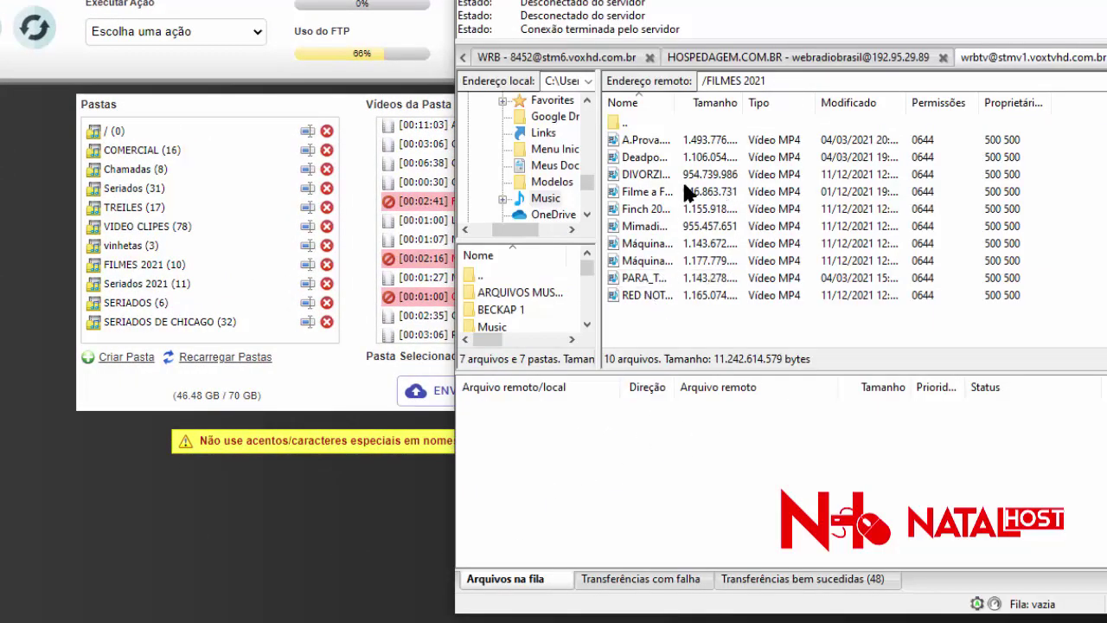
double_click(676, 122)
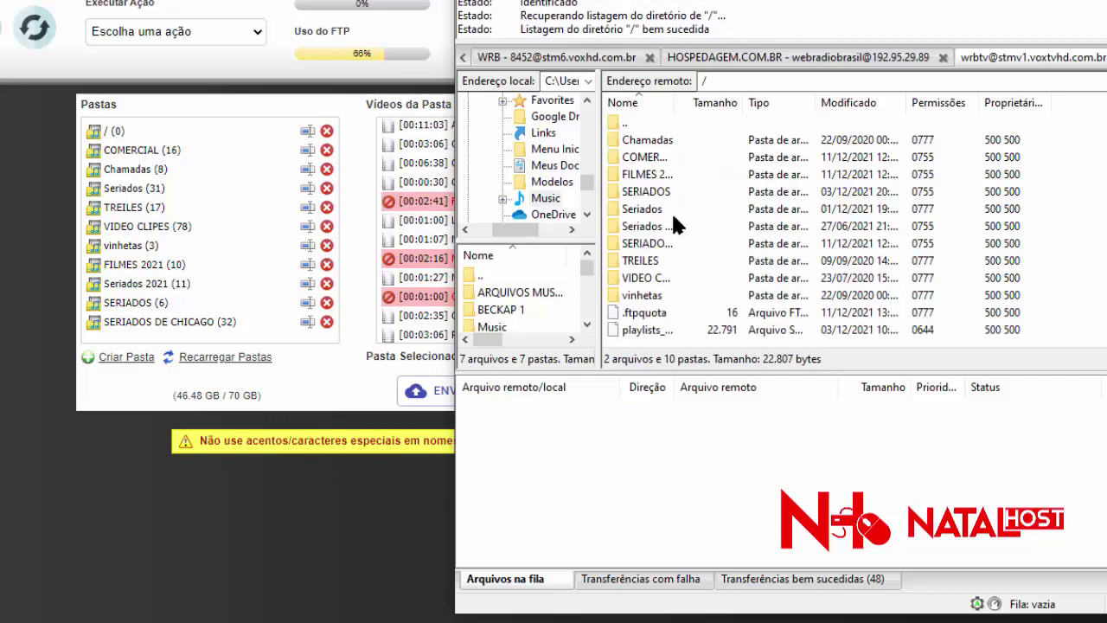
left_click(643, 158)
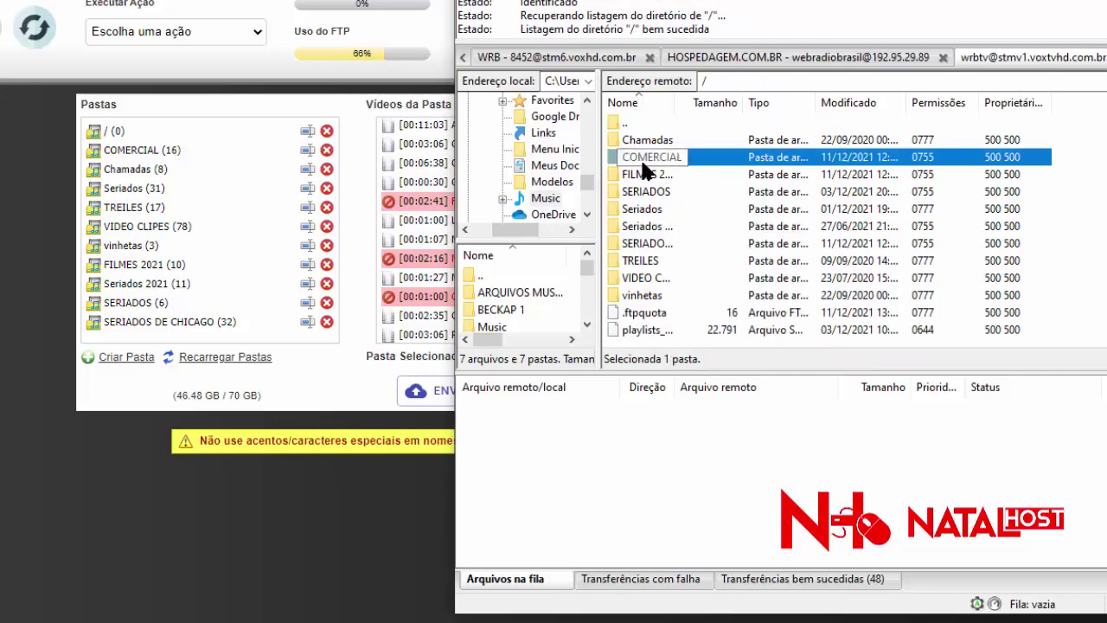
double_click(642, 163)
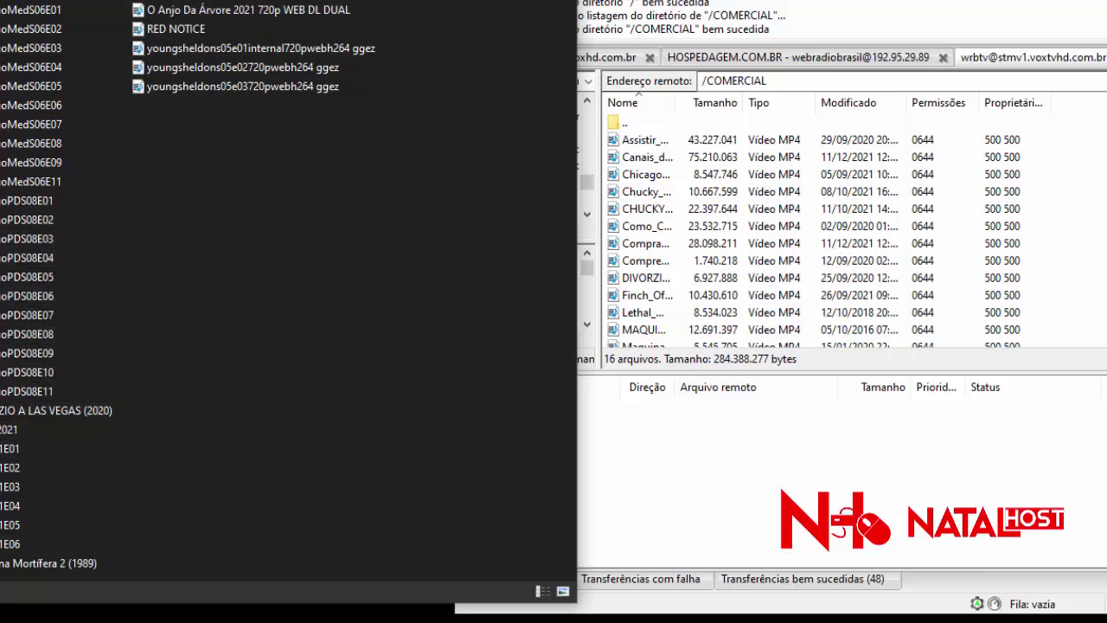
Copy the file name Finch 2021 from the local videos folder in File Explorer.
left_click(2, 430)
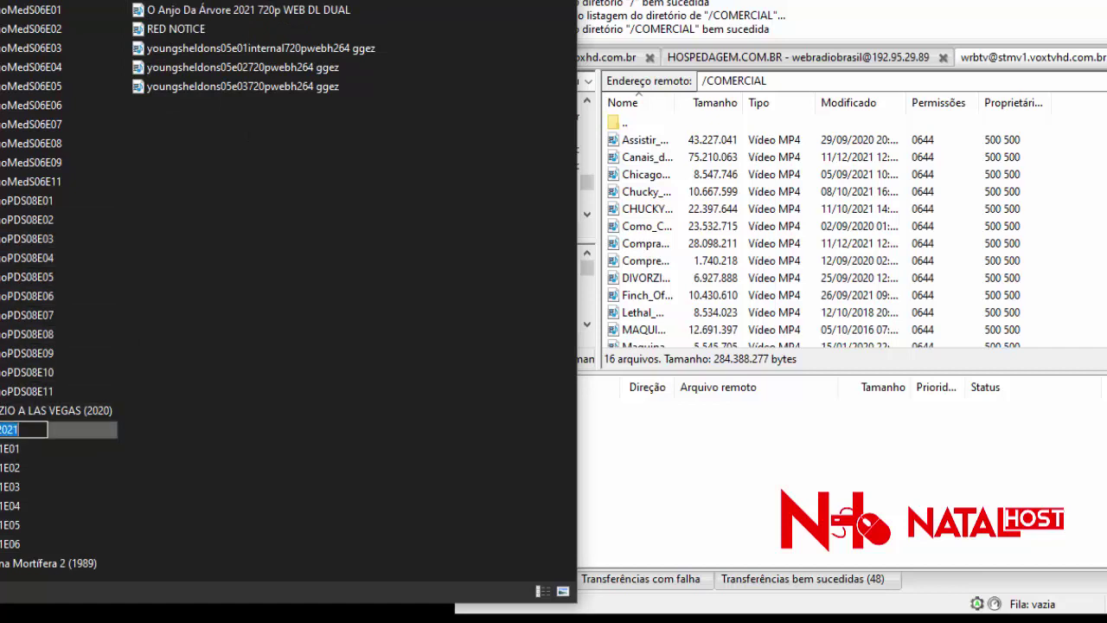
right_click(2, 437)
left_click(69, 239)
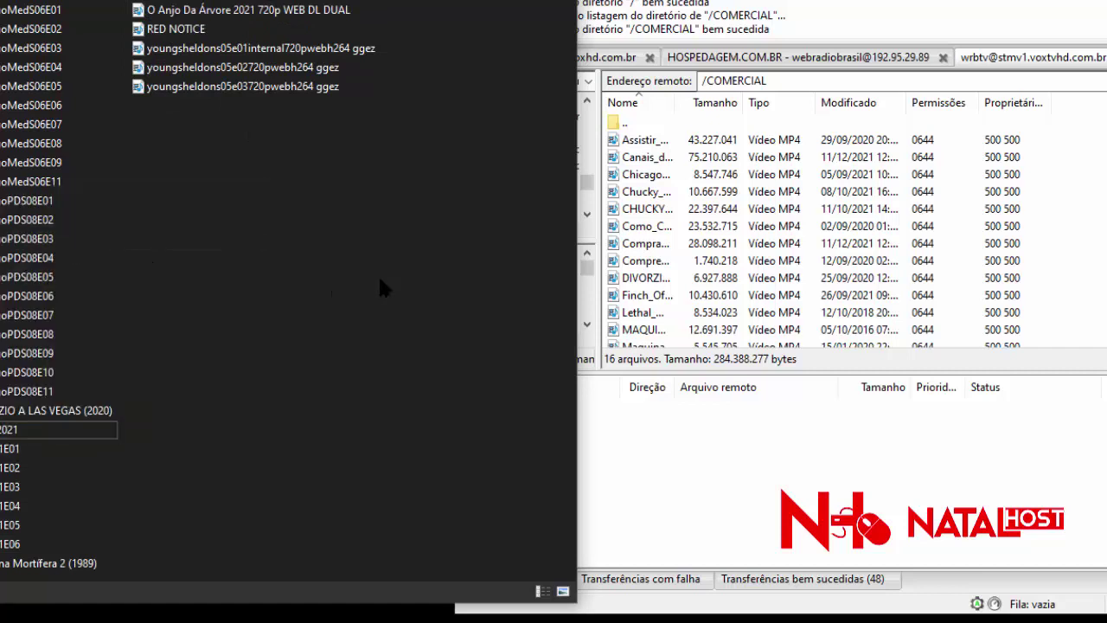
Rename Finch_Official_Trailer_Apple_TV+.mp4 in the remote COMERCIAL folder as Finch 2021 TREILER.mp4, using the copied name as its base.
left_click(672, 260)
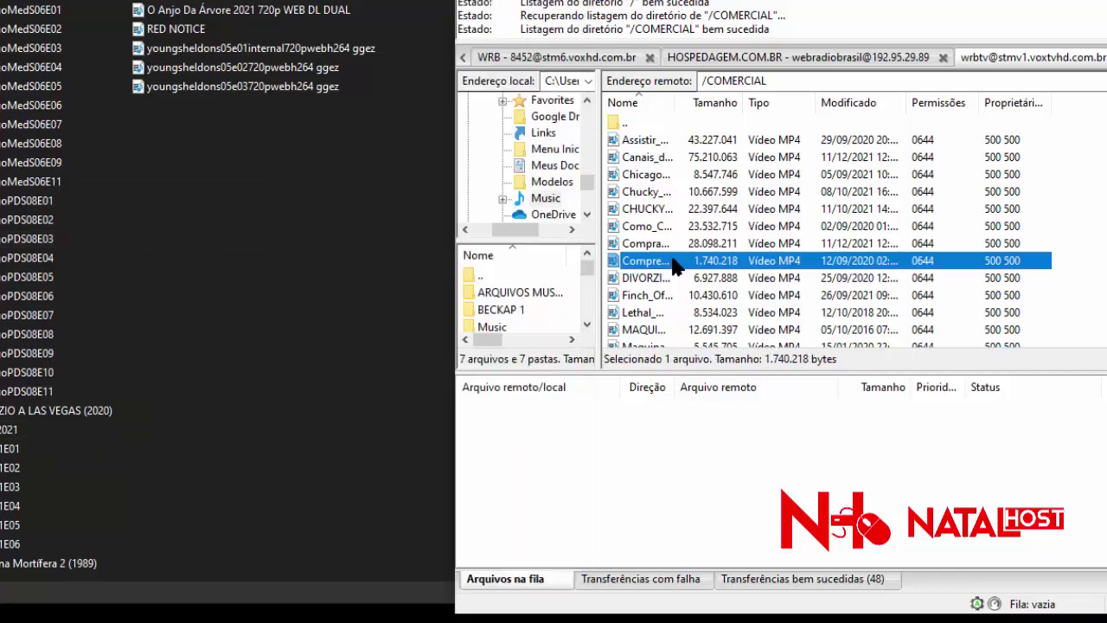
left_click(644, 302)
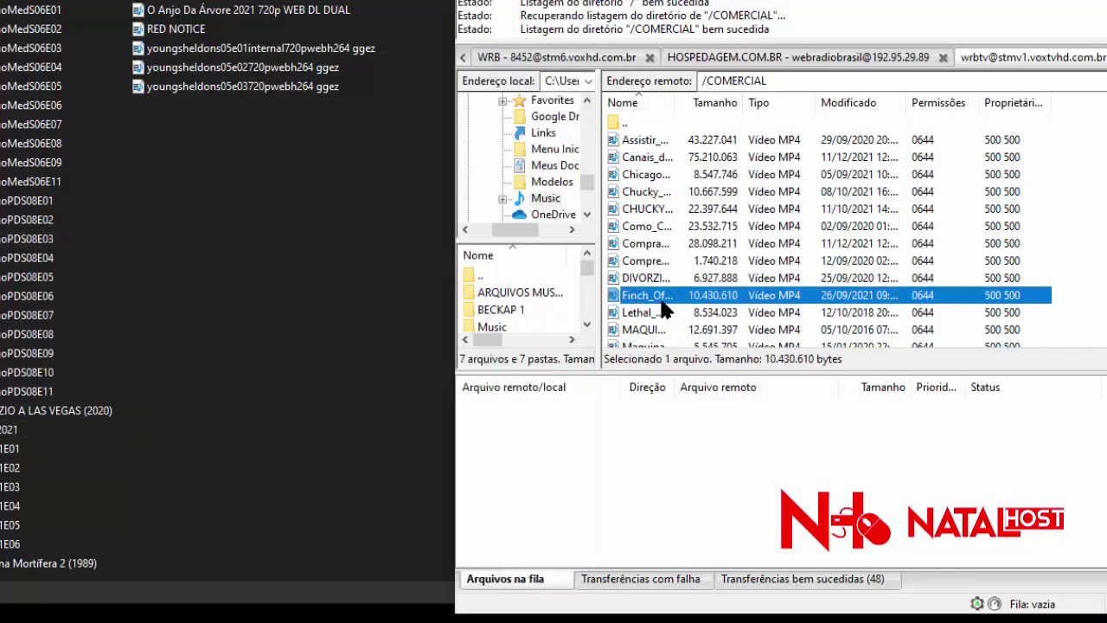
left_click(797, 304)
key("End")
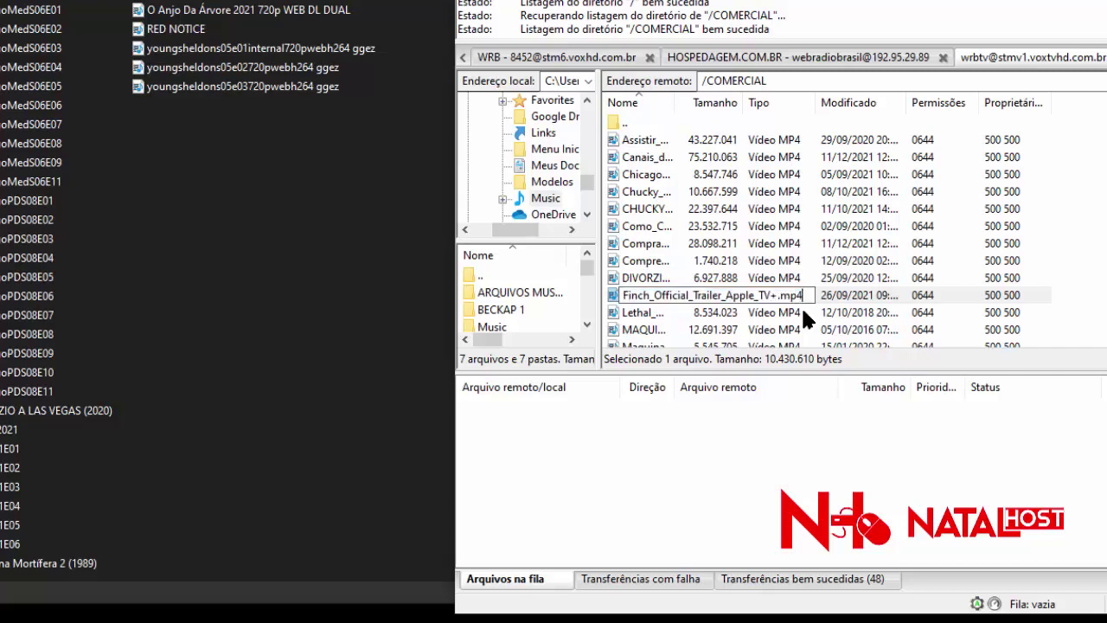
left_click_drag(776, 296, 615, 296)
right_click(648, 299)
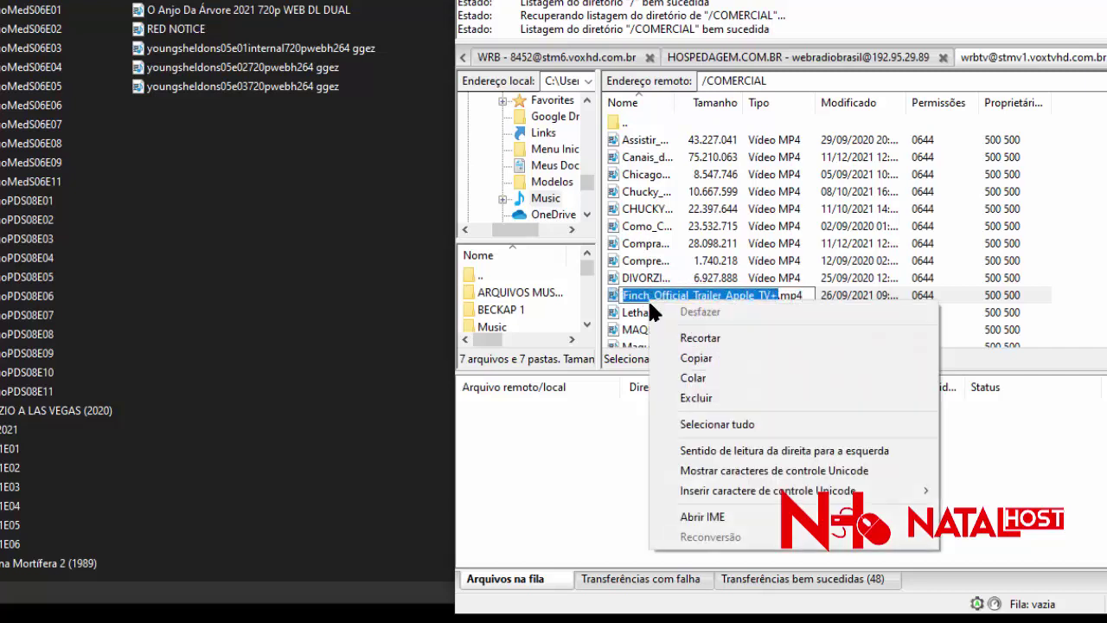
left_click(670, 374)
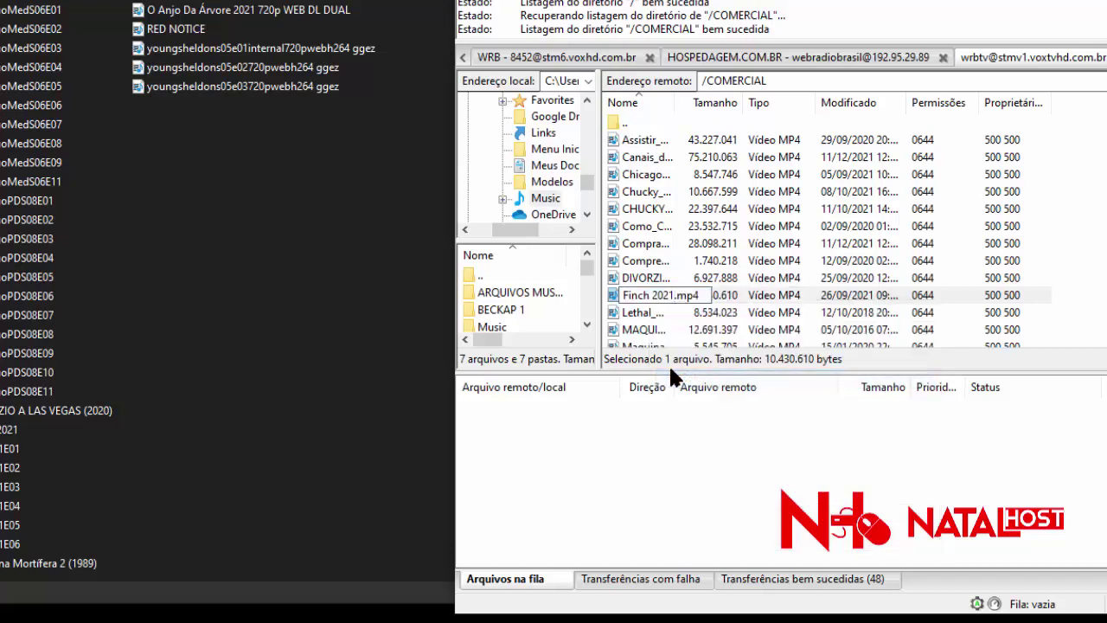
type("TRE")
type("ILER")
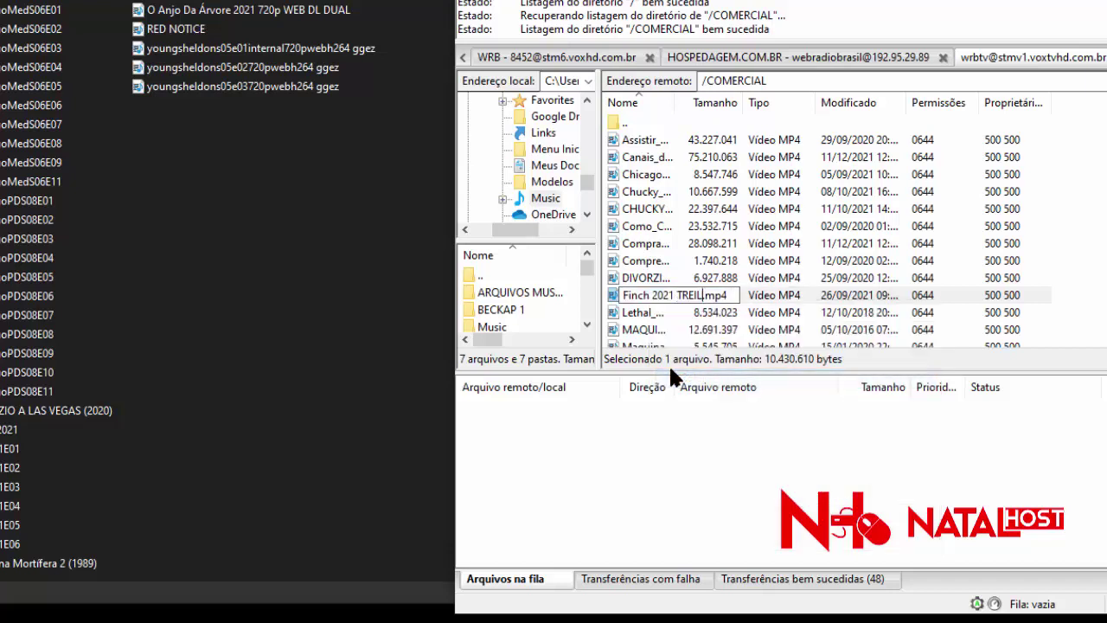
left_click(648, 314)
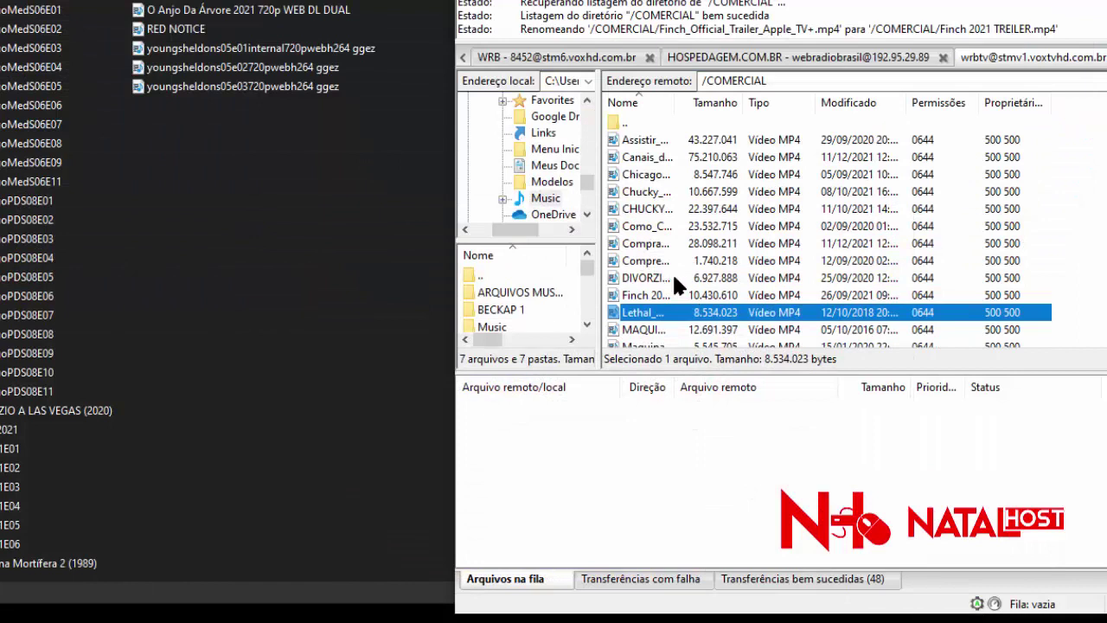
Rename Marvel_Studios_Loki_Official_Trailer_Disney+.mp4 in the remote folder as Marvel_Studios_Loki_Official_Trailer.mp4.
left_click(647, 329)
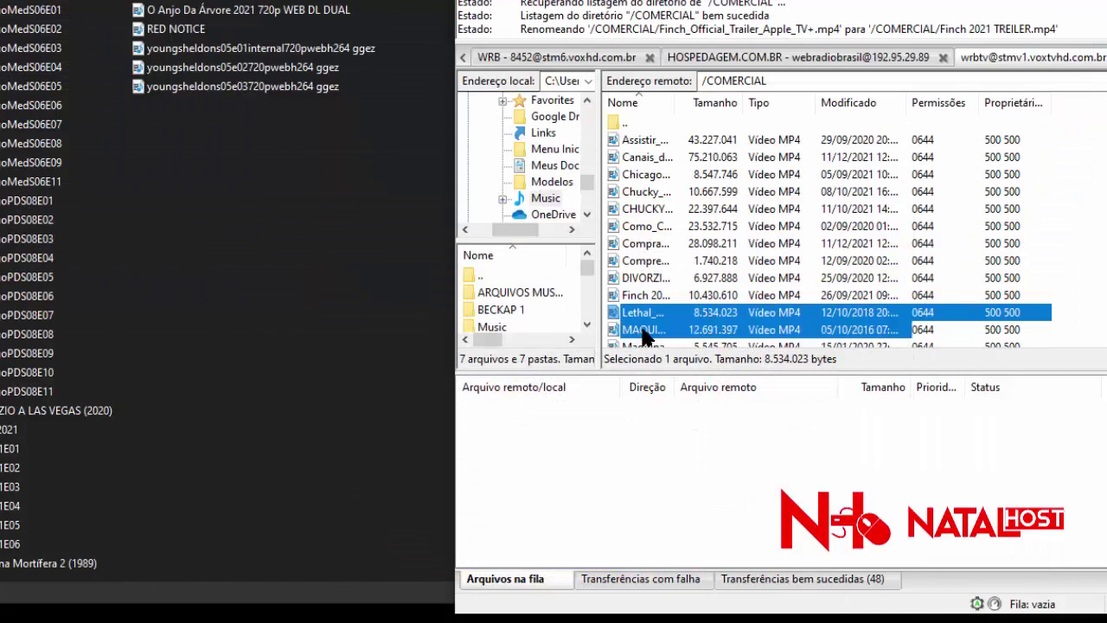
scroll(644, 335, "down", 1)
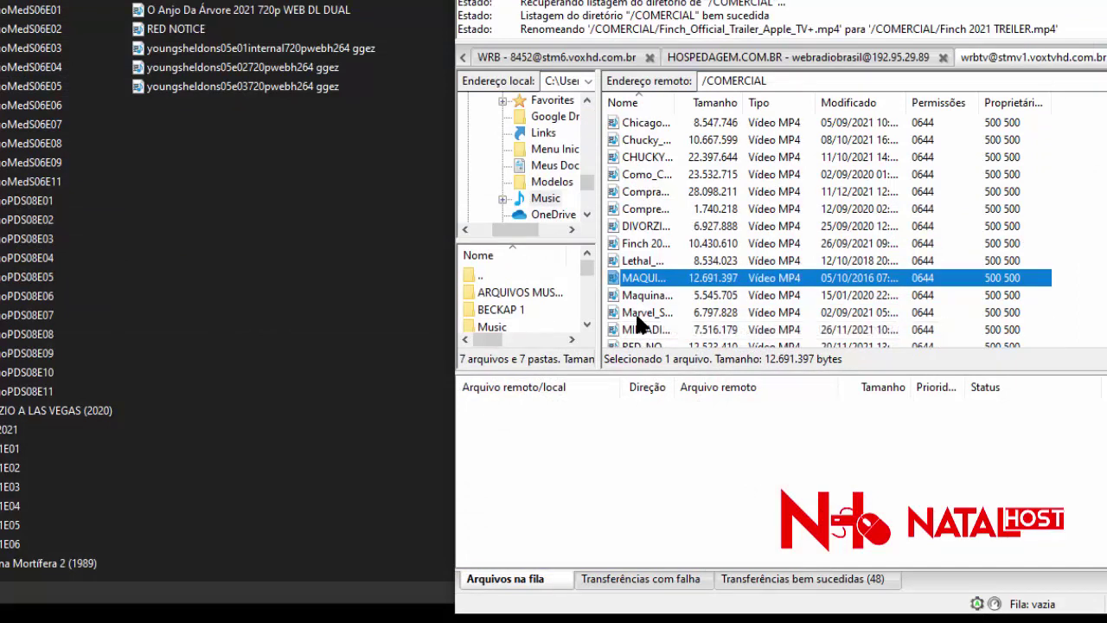
left_click(645, 317)
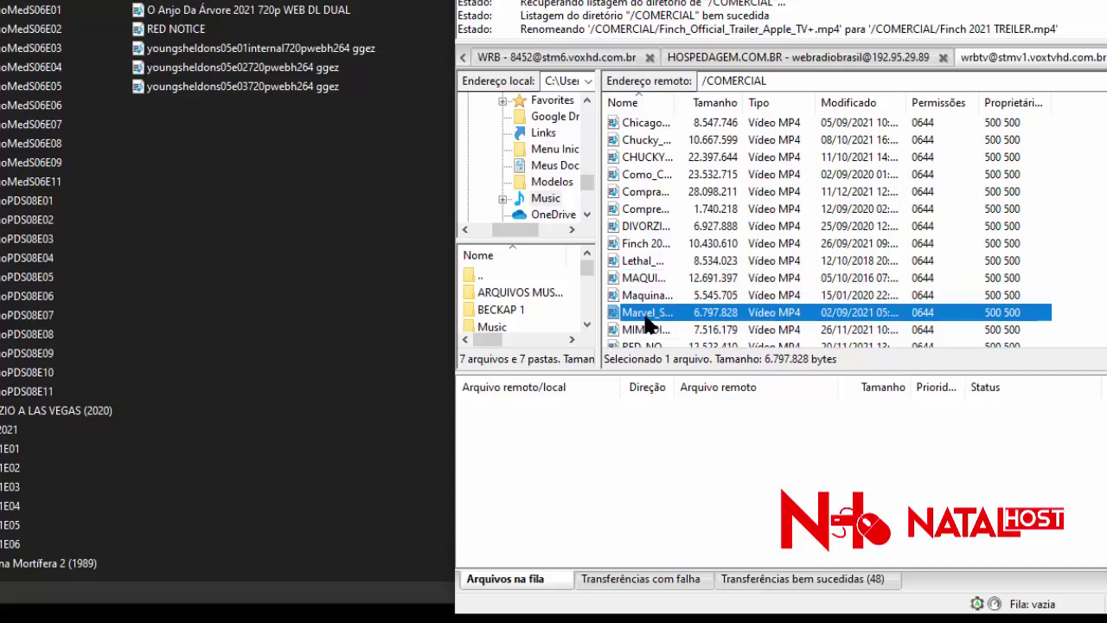
left_click(645, 316)
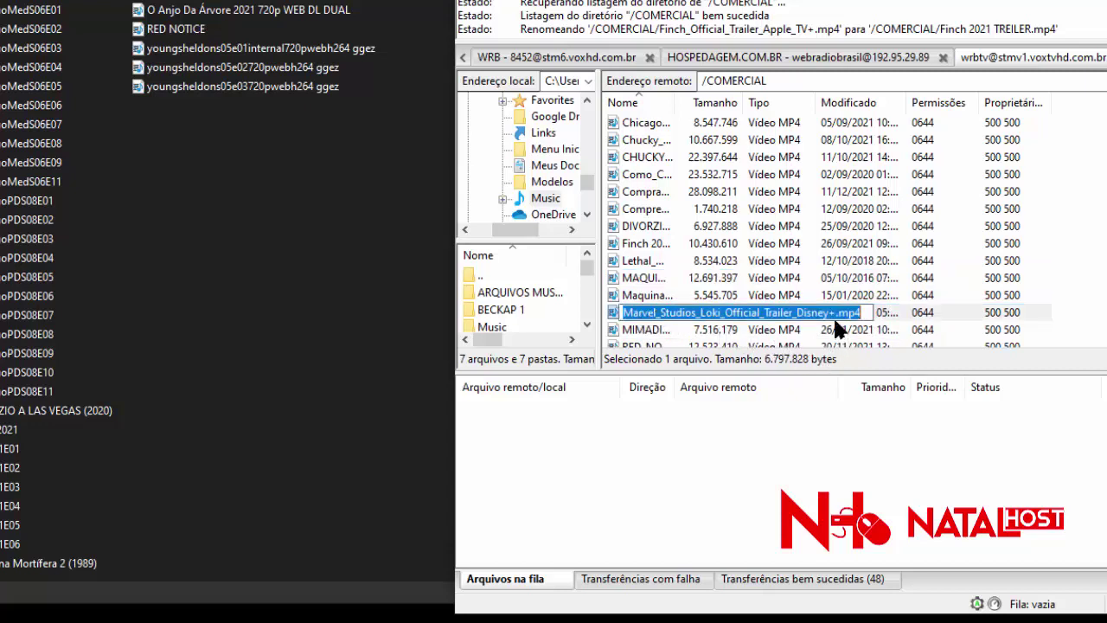
left_click_drag(836, 314, 788, 344)
key("BackSpace")
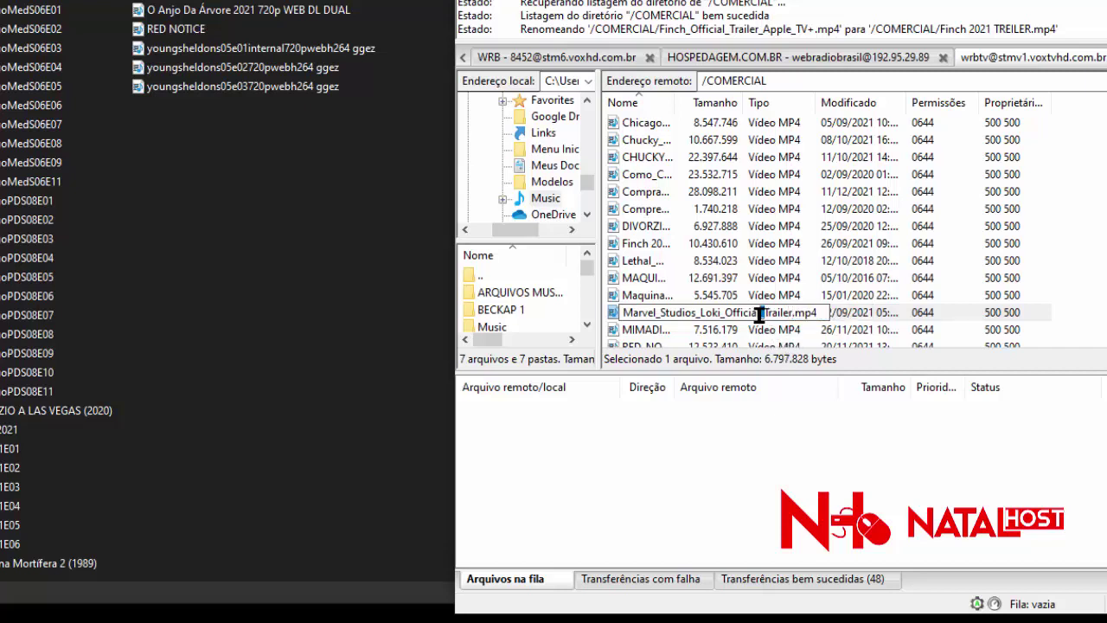
left_click_drag(759, 315, 765, 315)
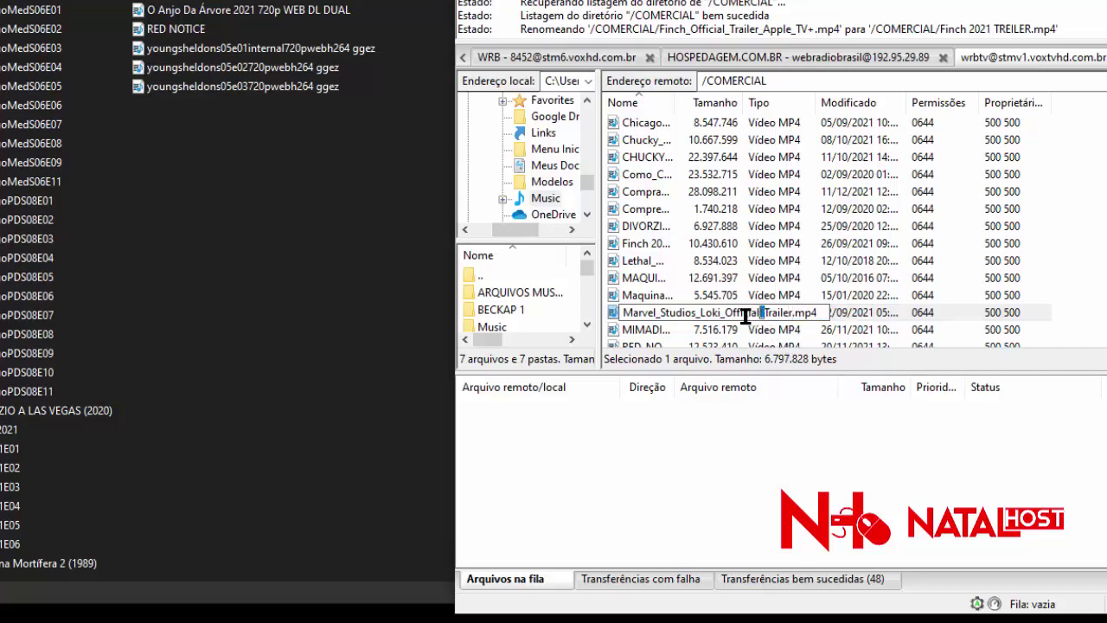
left_click(662, 316)
key("Return")
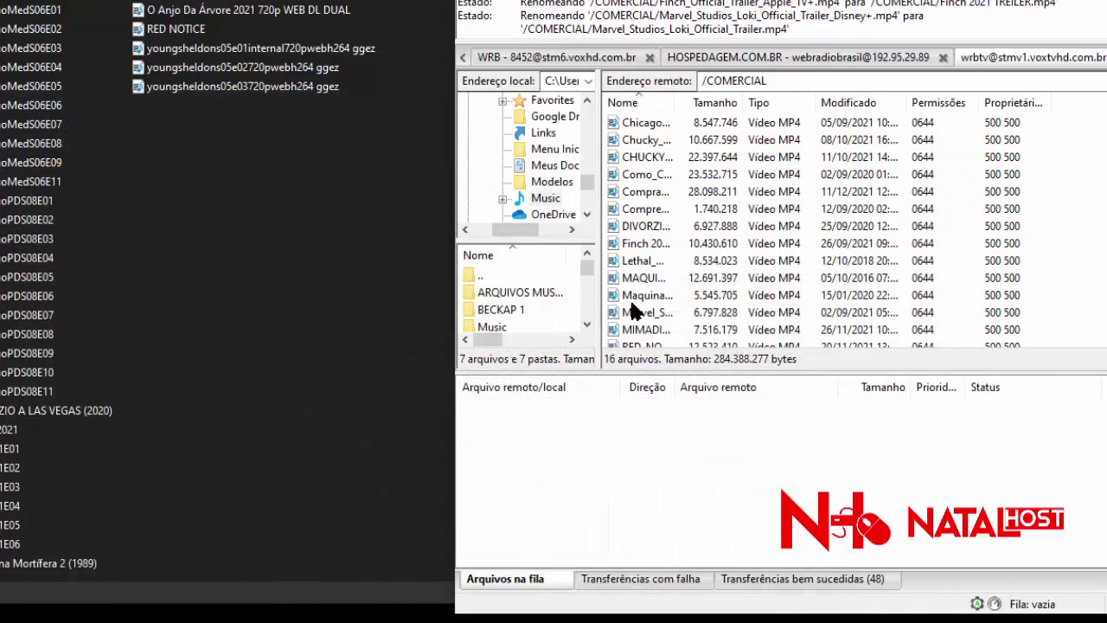
Find the Chucky trailer whose name contains a plus sign and rename it as Chucky_Trailer_Oficial_Legendado.mp4.
left_click(659, 277)
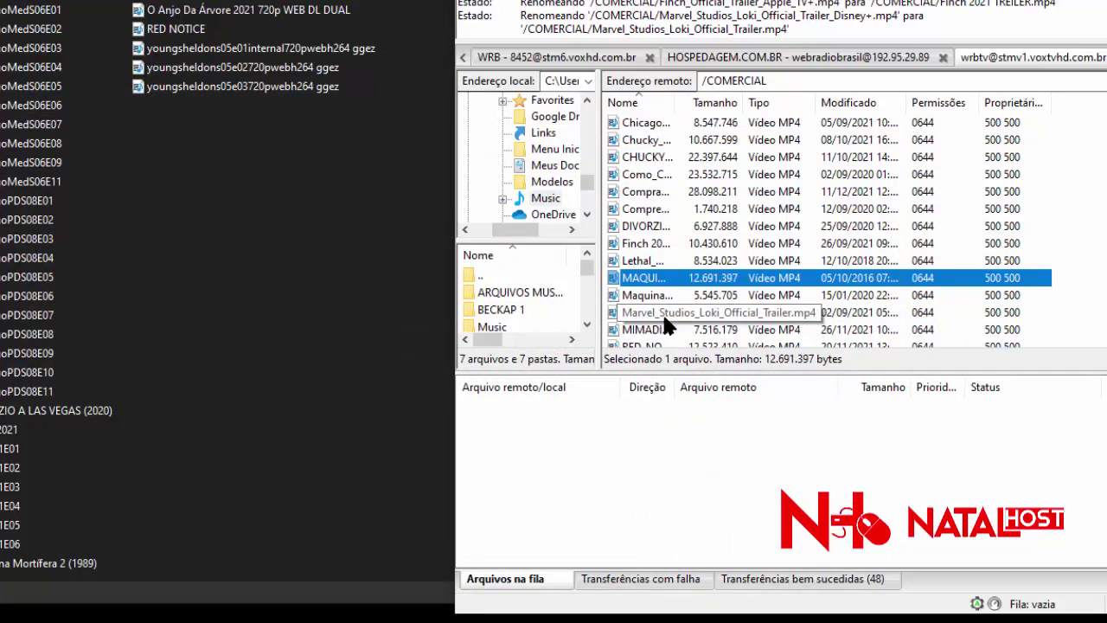
left_click(662, 314)
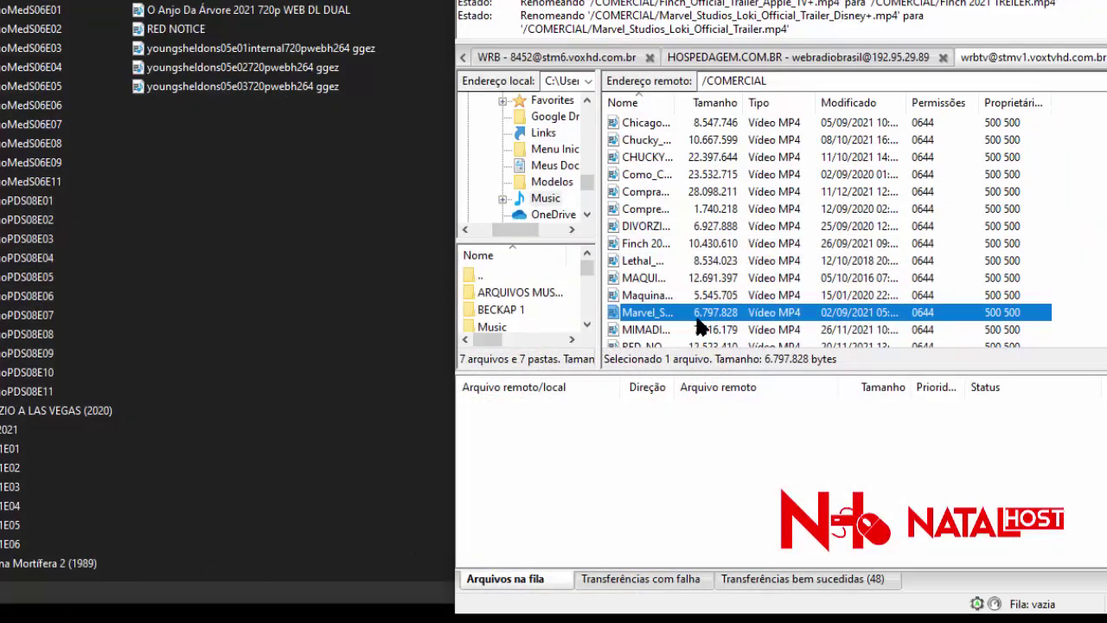
scroll(699, 322, "down", 1)
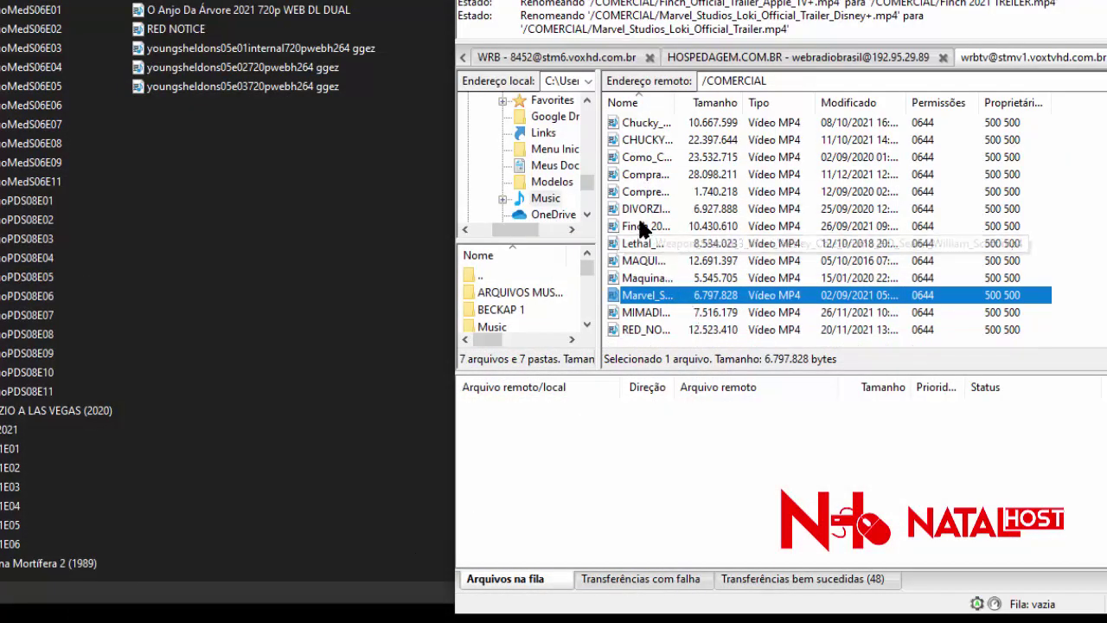
scroll(640, 229, "up", 1)
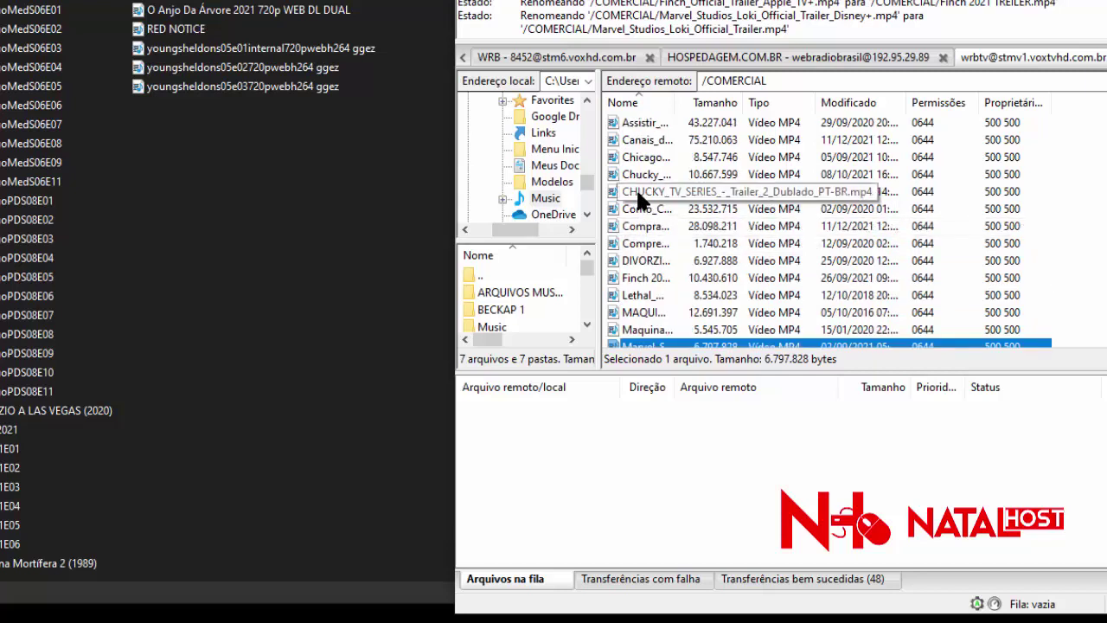
left_click(637, 192)
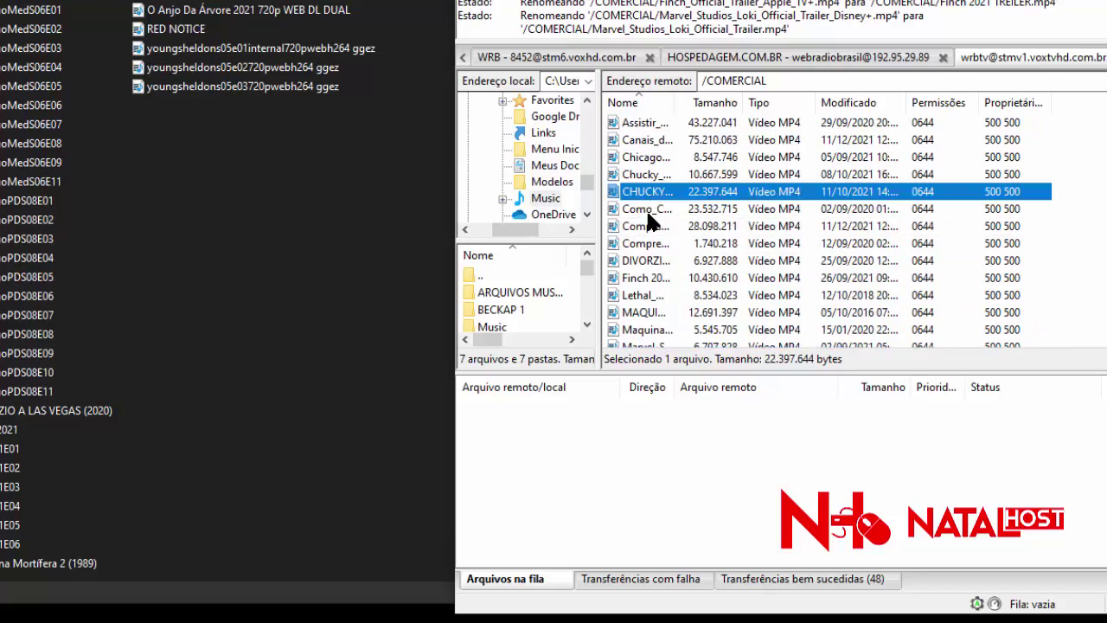
left_click(647, 212)
left_click(645, 177)
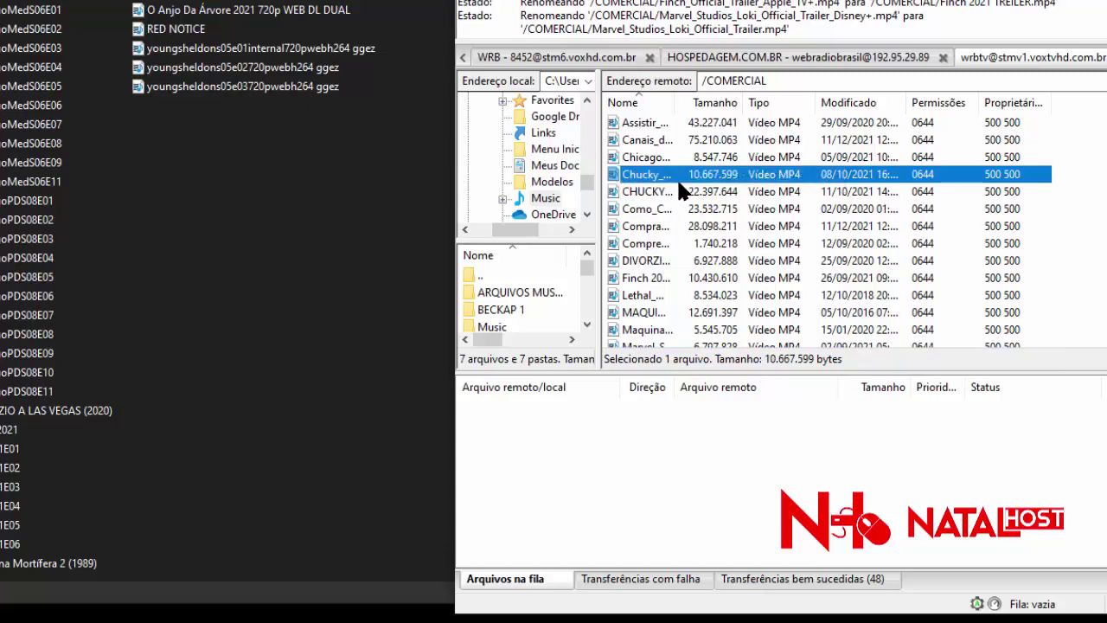
left_click(679, 191)
left_click(645, 176)
key("F2")
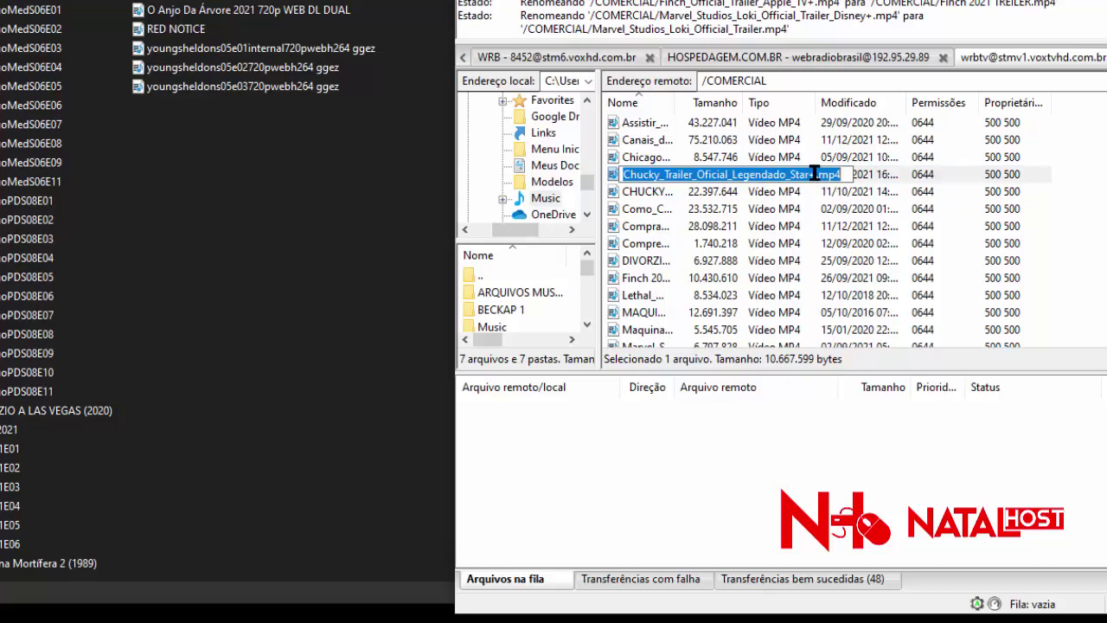
left_click(818, 177)
key("BackSpace")
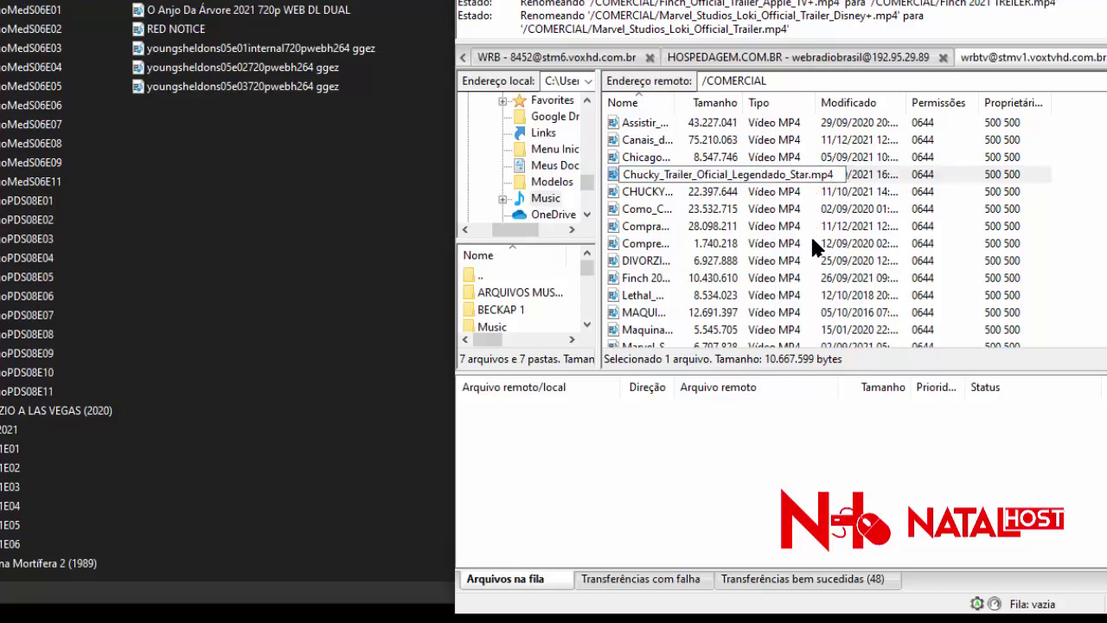
key("BackSpace")
key("BackSpace")
key("BackSpace")
key("BackSpace")
key("BackSpace")
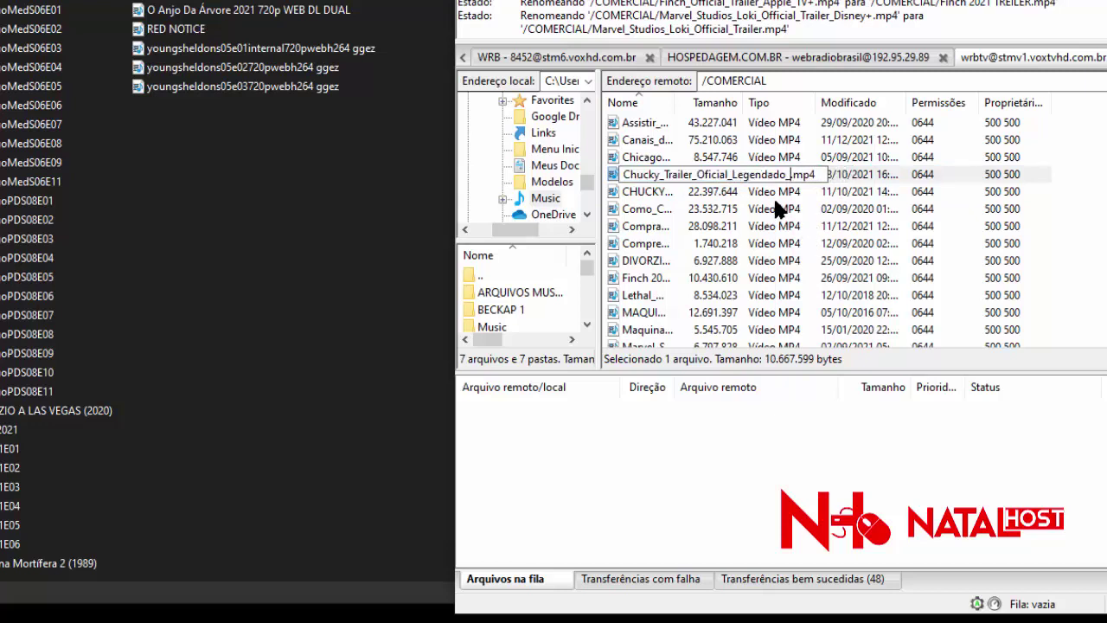
left_click(649, 186)
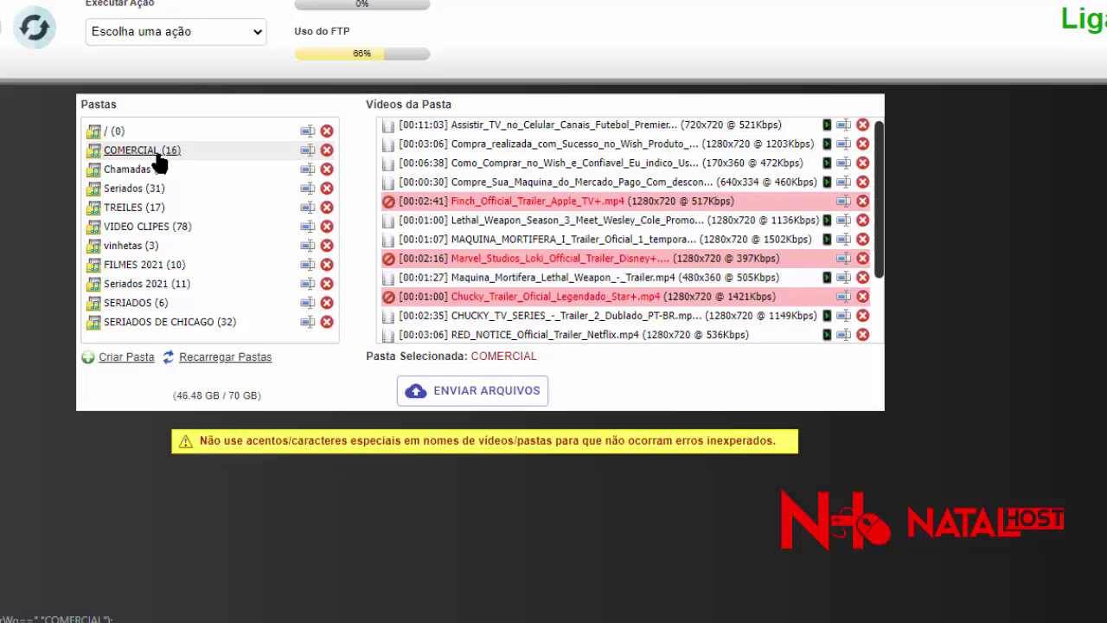
Return to the streaming panel, reload the COMERCIAL folder and check its video list for blocked files.
left_click(158, 154)
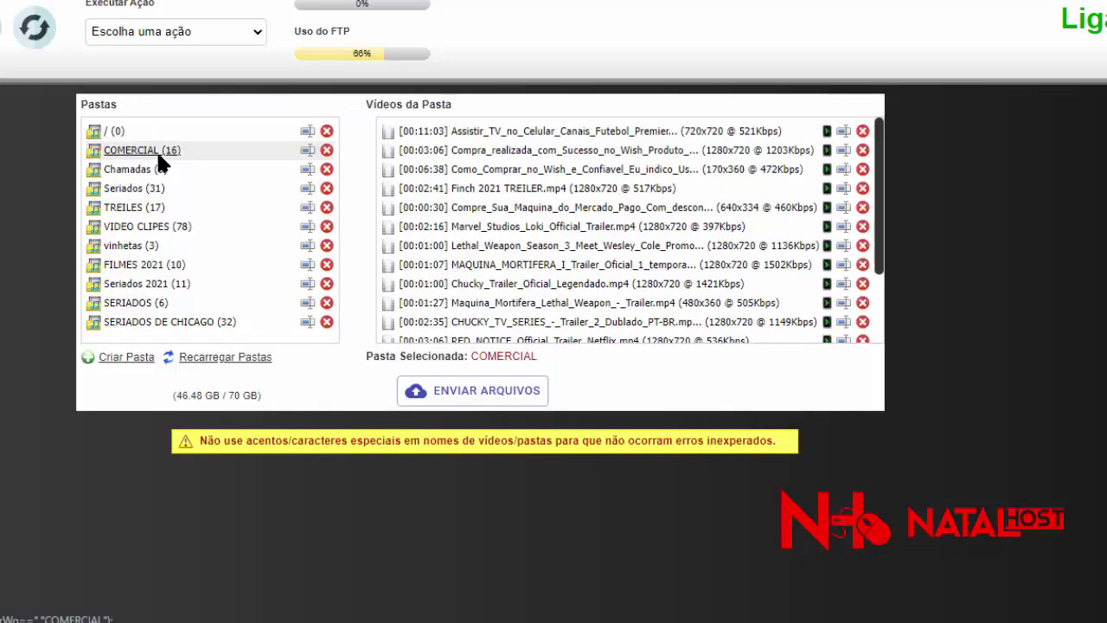
scroll(689, 212, "down", 1)
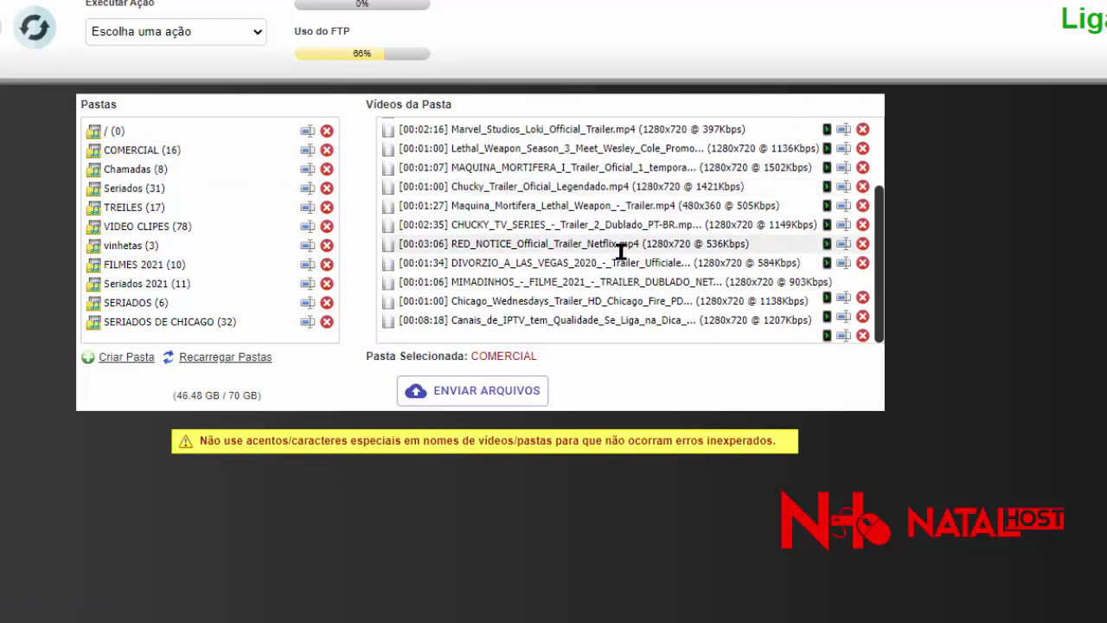
scroll(545, 268, "up", 2)
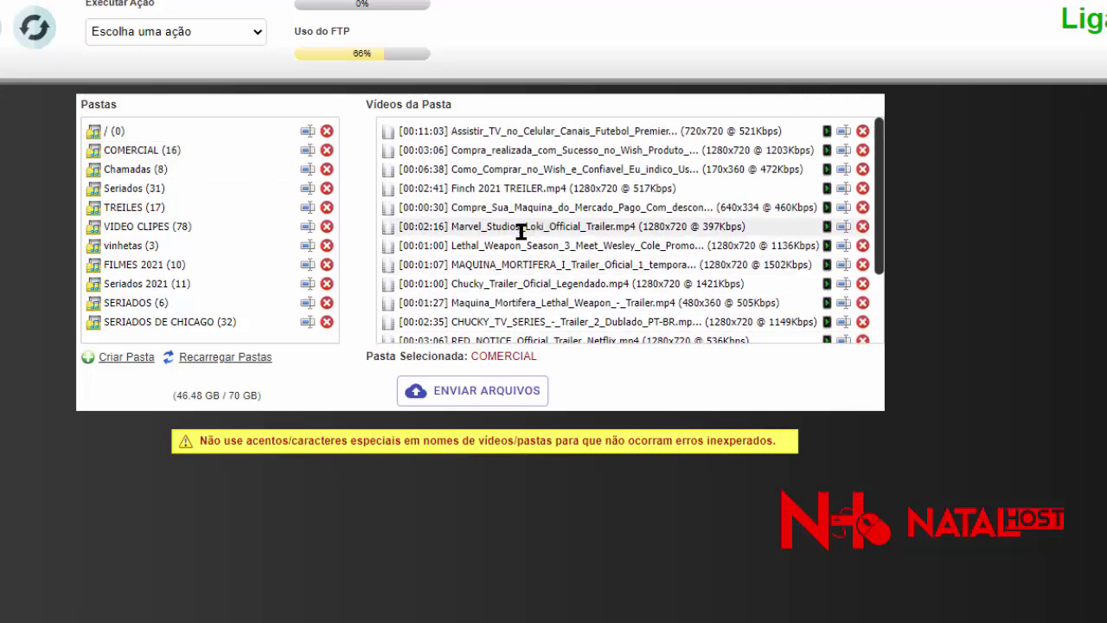
Switch to aTube Catcher to check the conversion progress of O Anjo Da Árvore 2021, then return to the streaming panel.
mouse_move(448, 619)
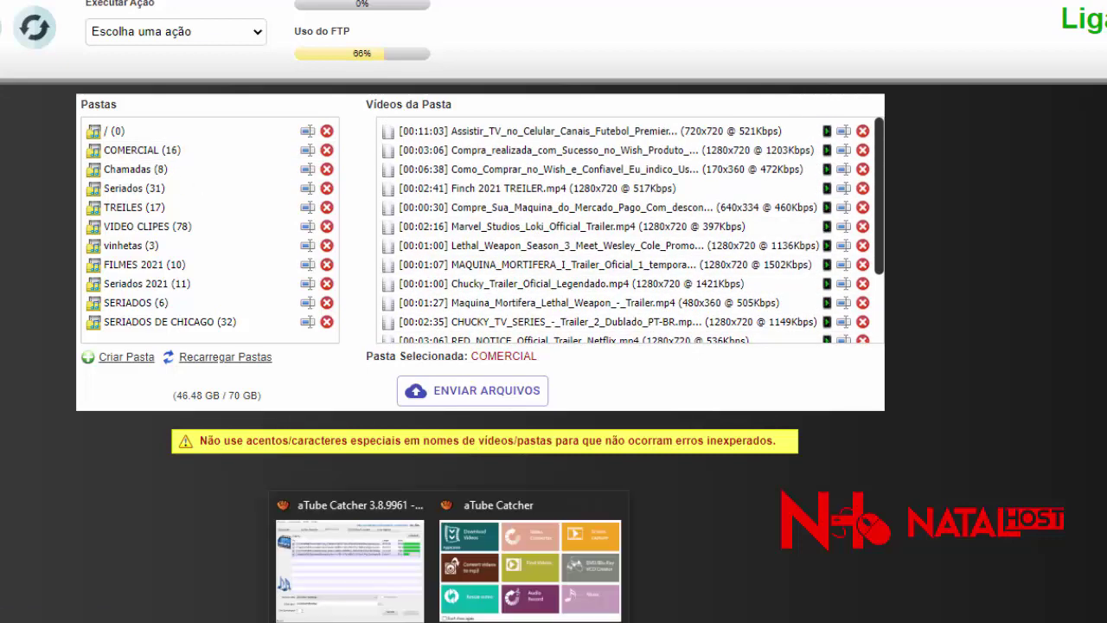
left_click(389, 583)
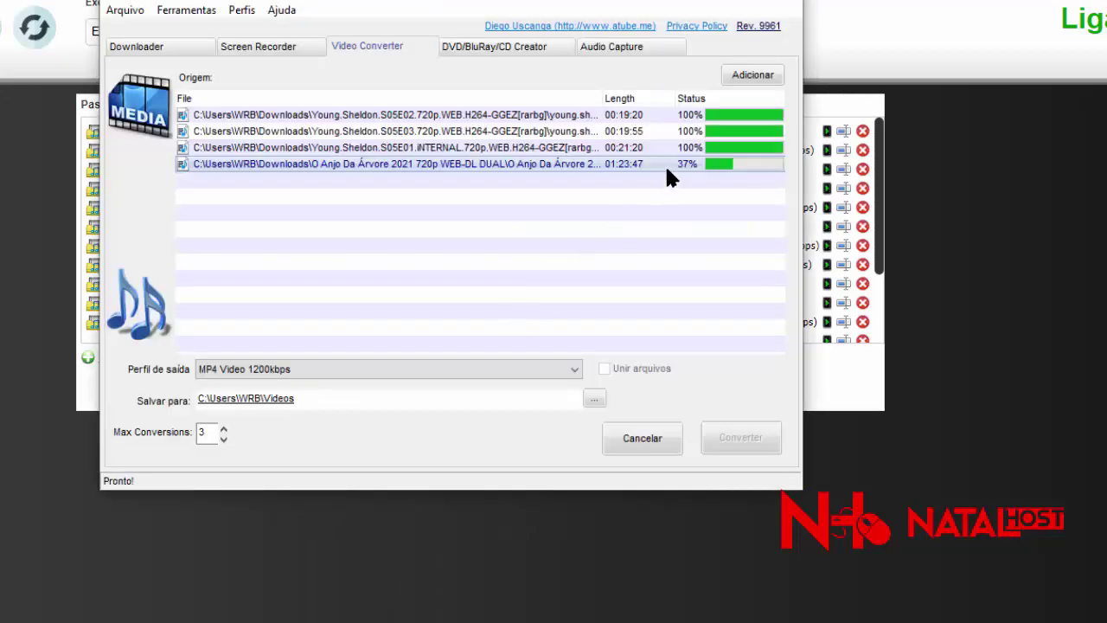
key("alt+Tab")
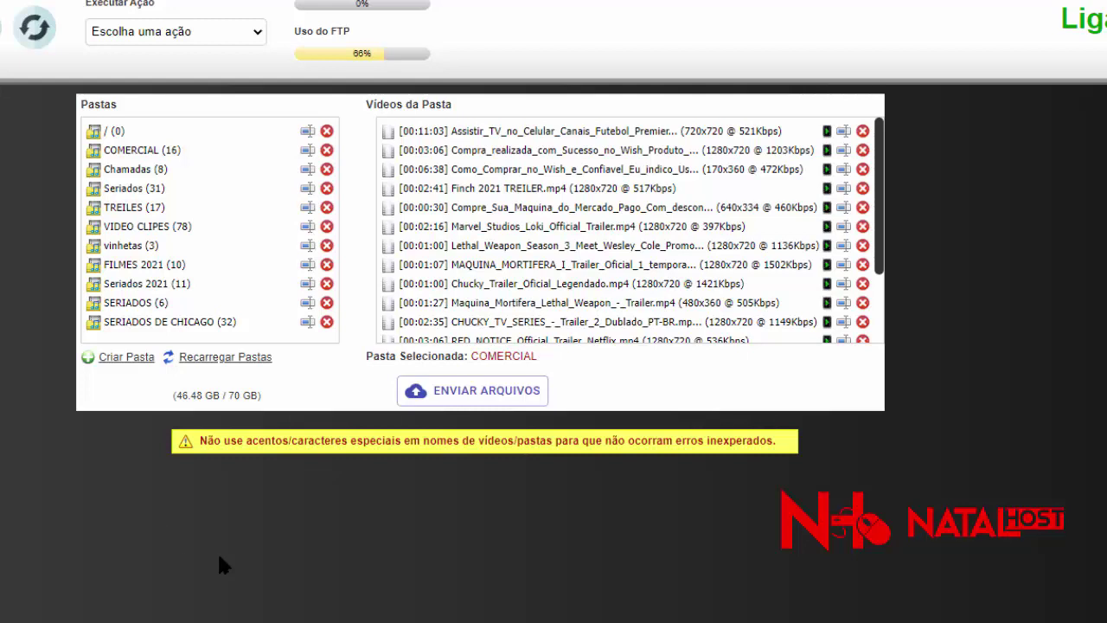
Open Gerenciar Playlists and create a new playlist named MARATONA DOMINGO.
left_click(185, 35)
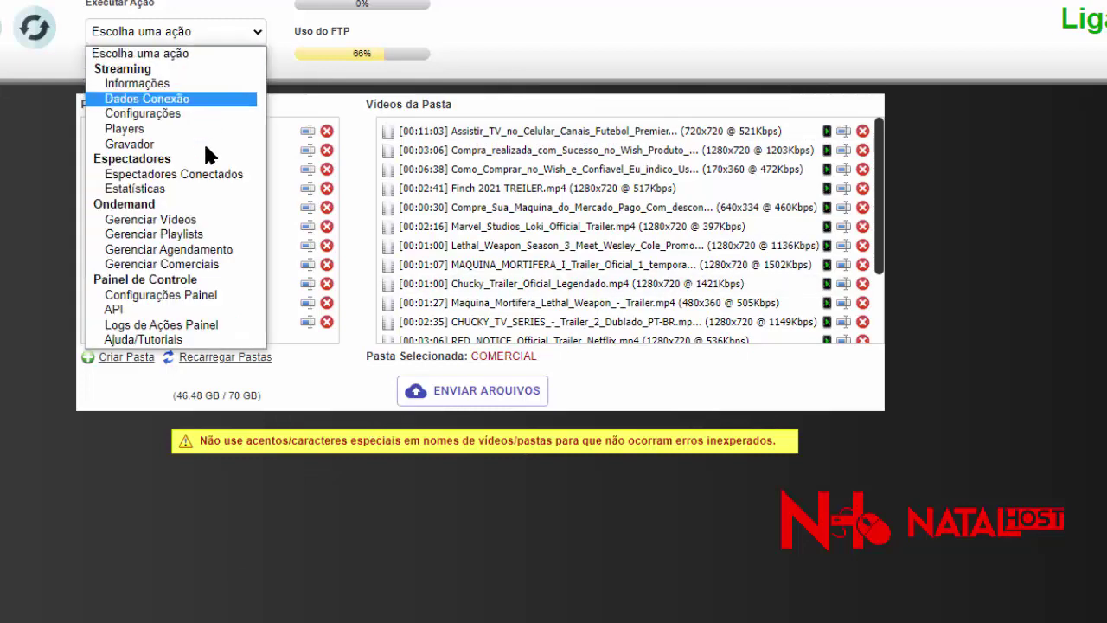
left_click(141, 233)
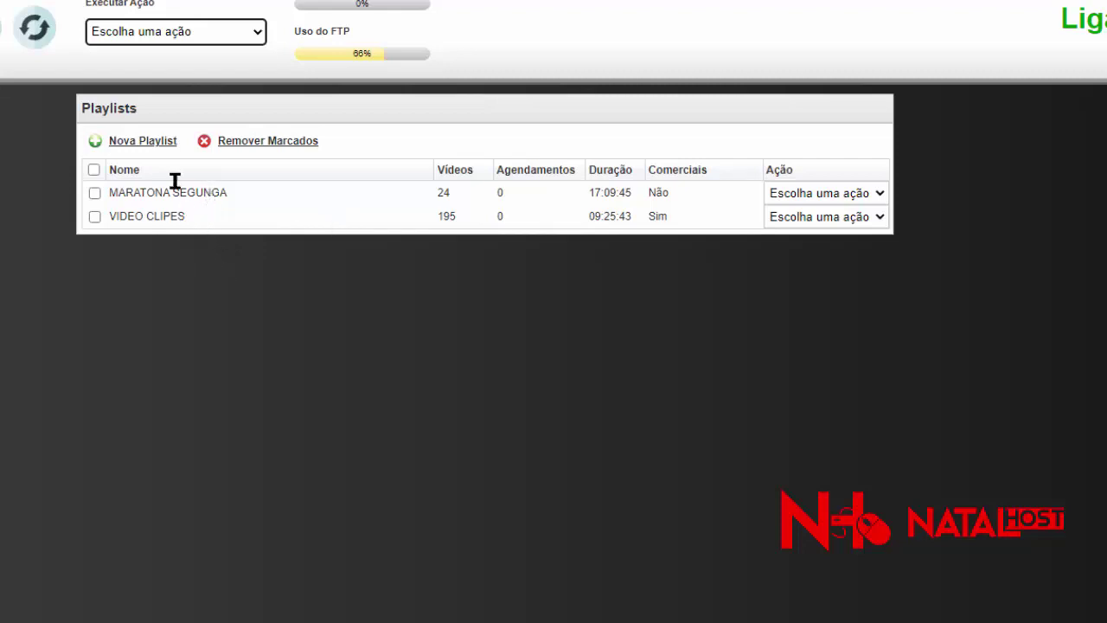
left_click(148, 140)
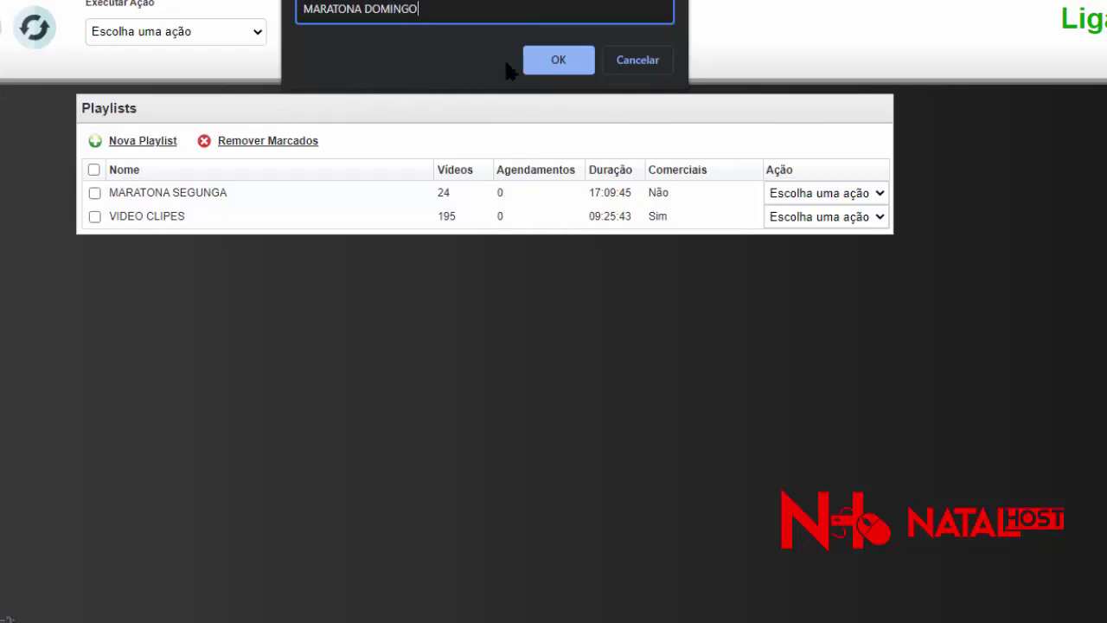
left_click(563, 59)
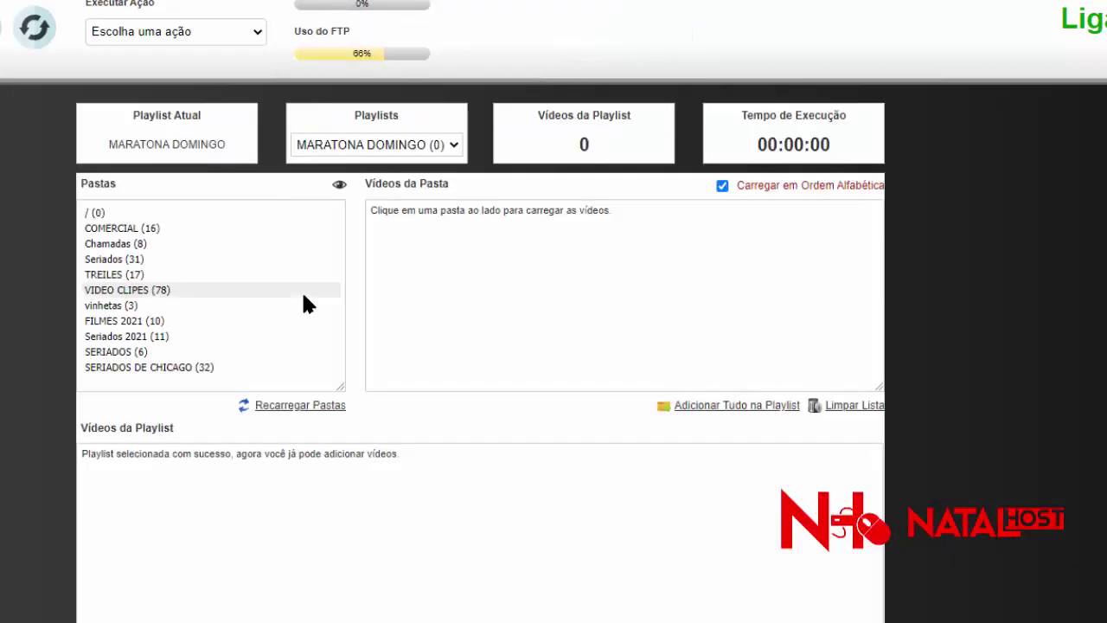
scroll(202, 285, "down", 1)
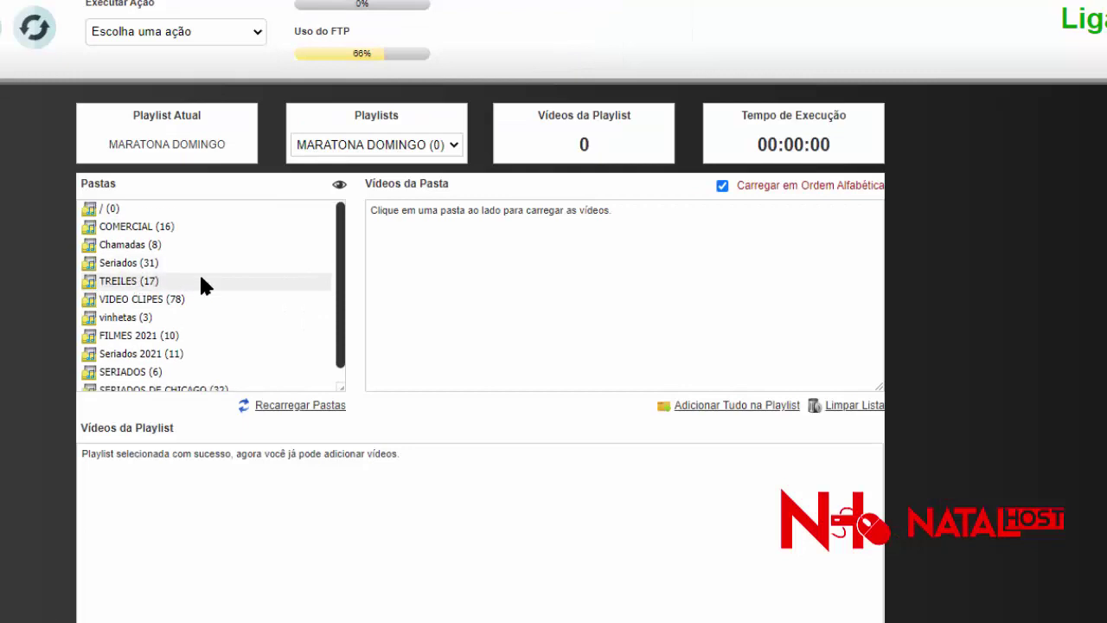
Load the SERIADOS DE CHICAGO folder in the playlist manager, then switch to FileZilla and open the same folder on the server.
left_click(125, 384)
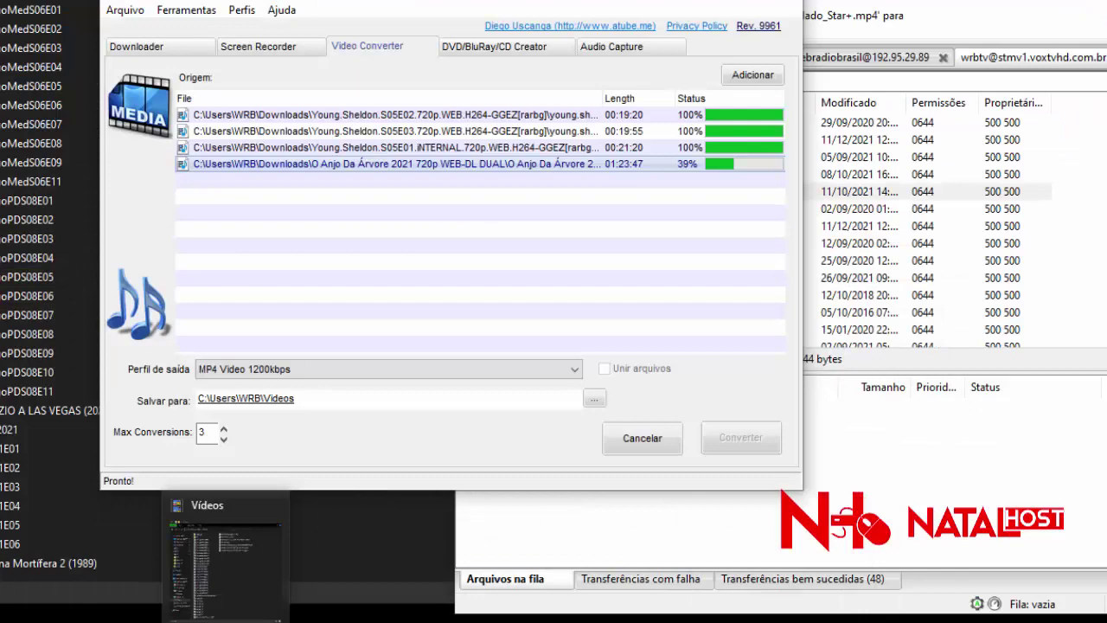
left_click(225, 557)
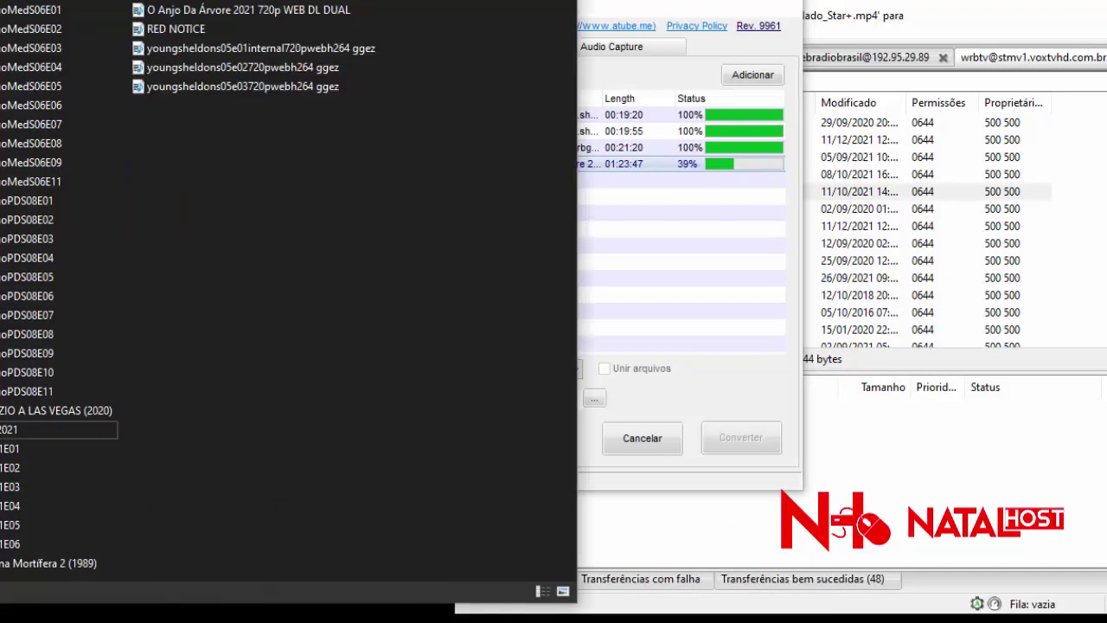
left_click(672, 295)
scroll(674, 260, "down", 1)
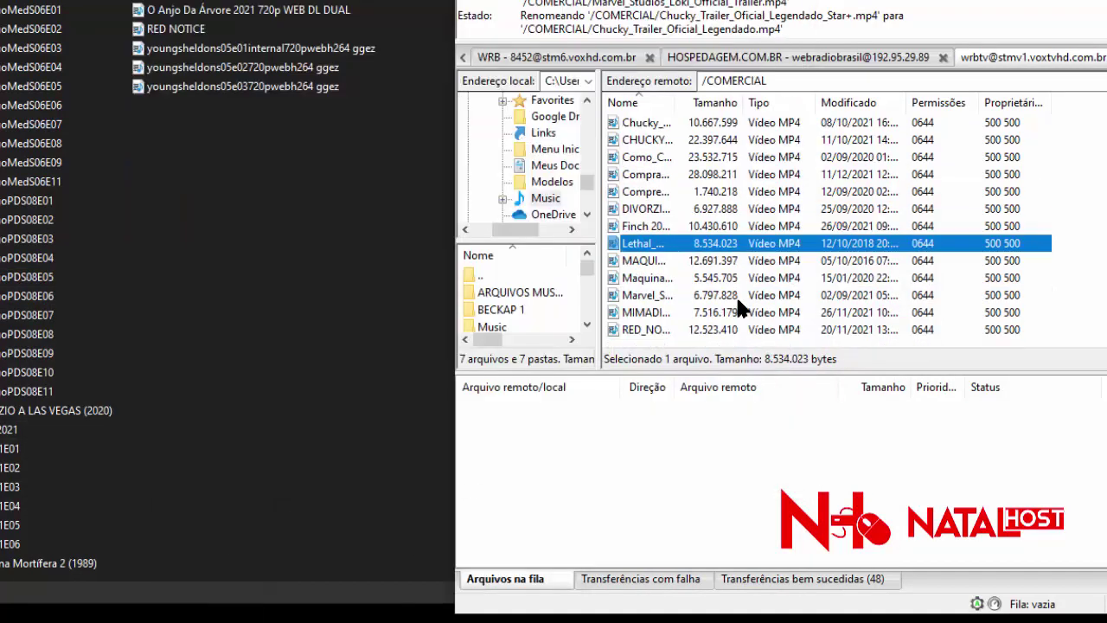
scroll(678, 212, "up", 2)
double_click(647, 123)
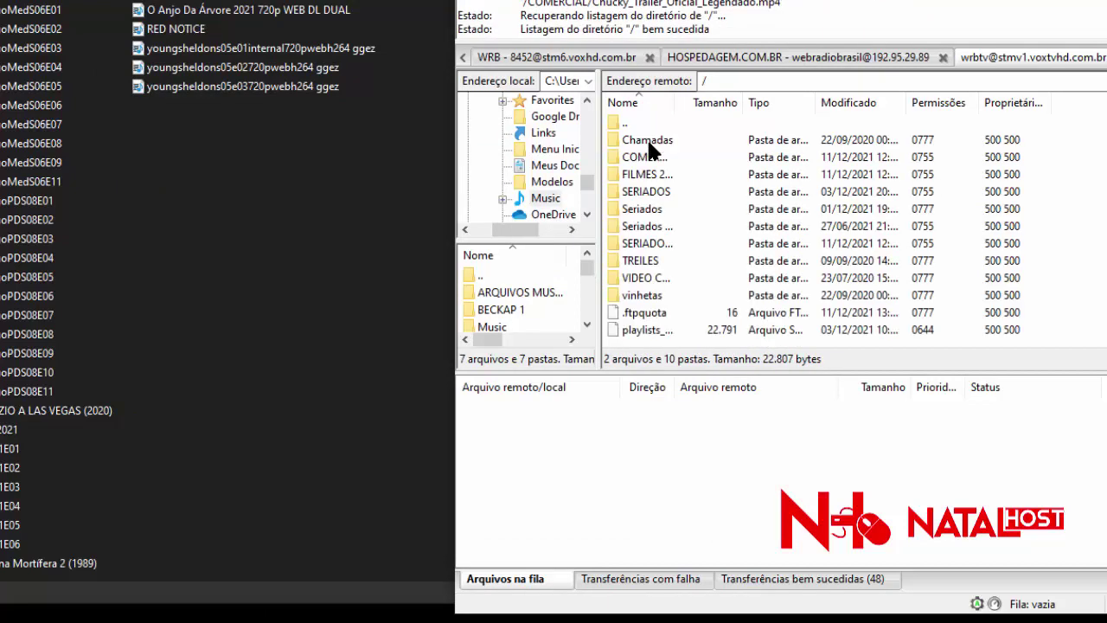
double_click(633, 244)
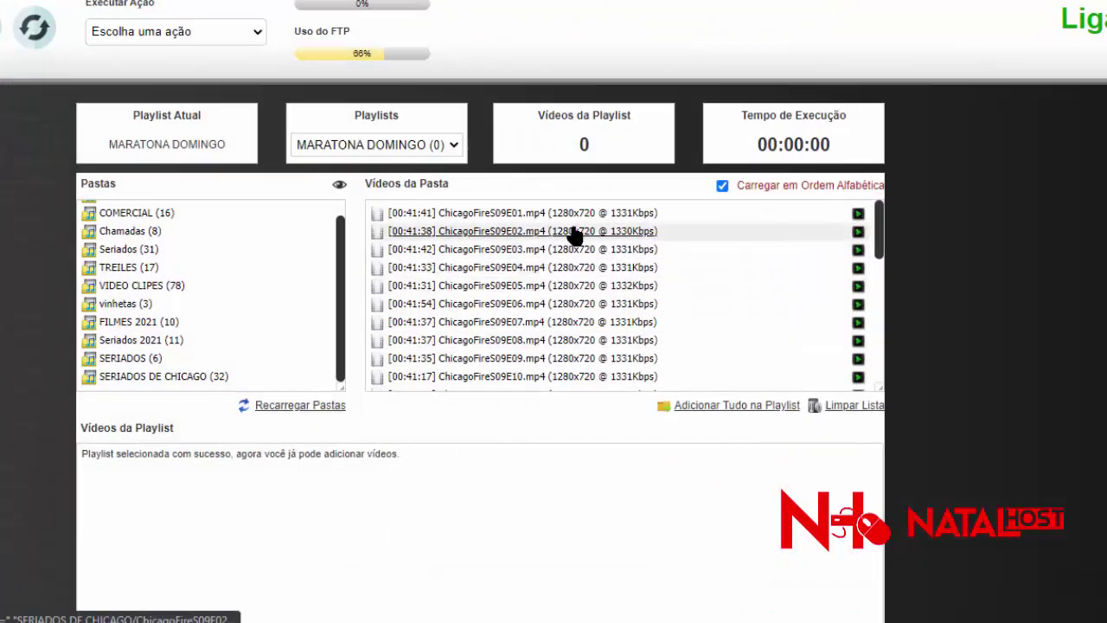
Review the SERIADOS DE CHICAGO episodes and add all of them to the MARATONA DOMINGO playlist.
scroll(580, 243, "down", 2)
scroll(581, 259, "down", 5)
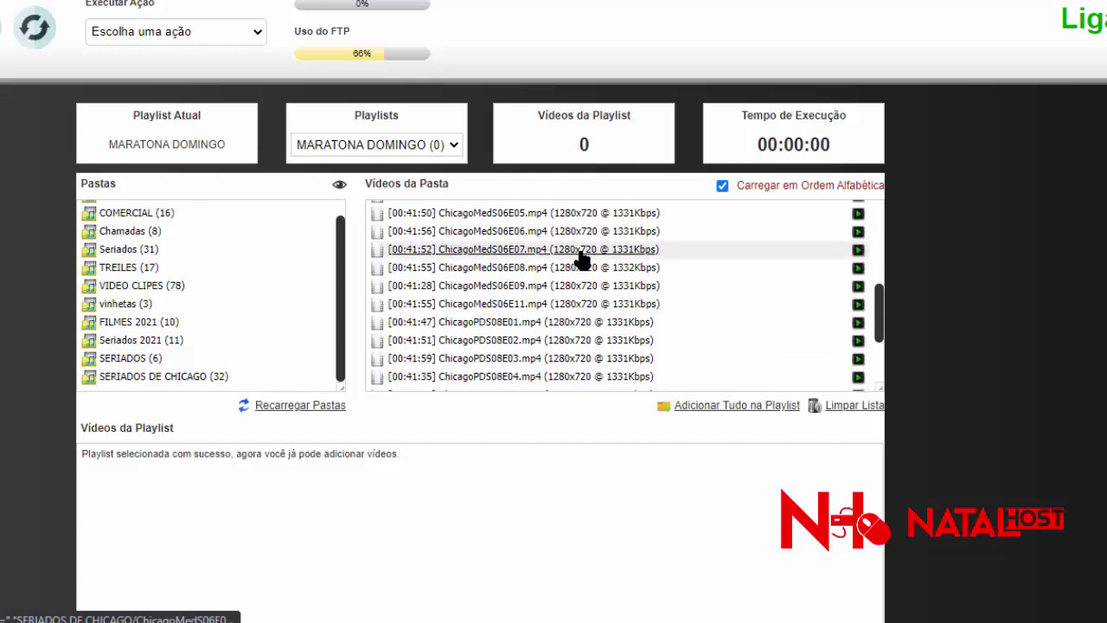
scroll(596, 324, "down", 2)
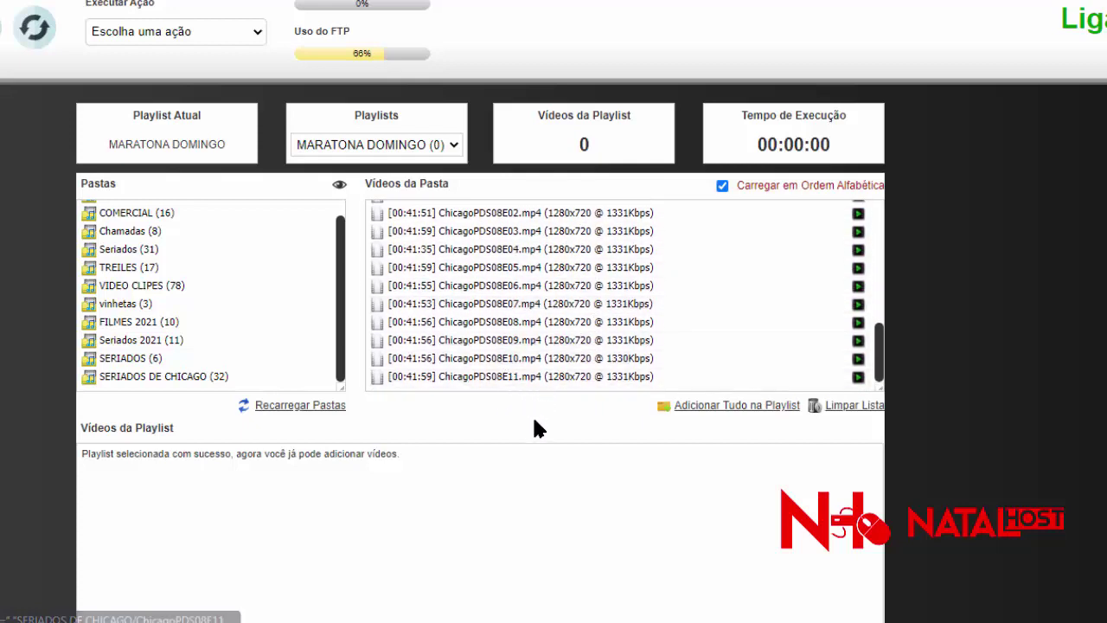
scroll(541, 363, "up", 7)
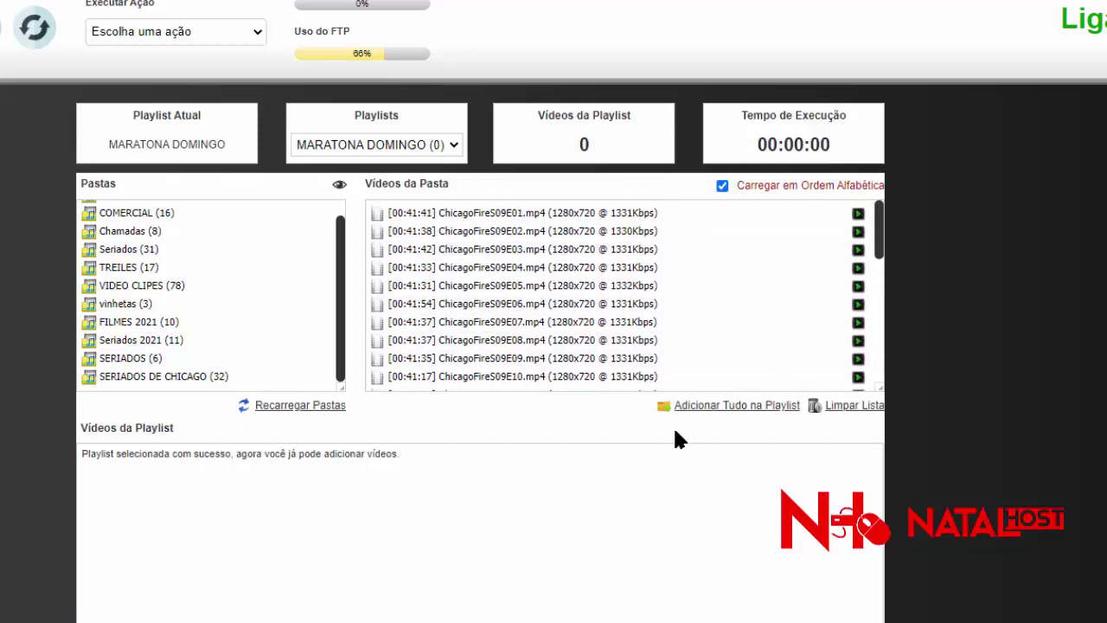
left_click(700, 406)
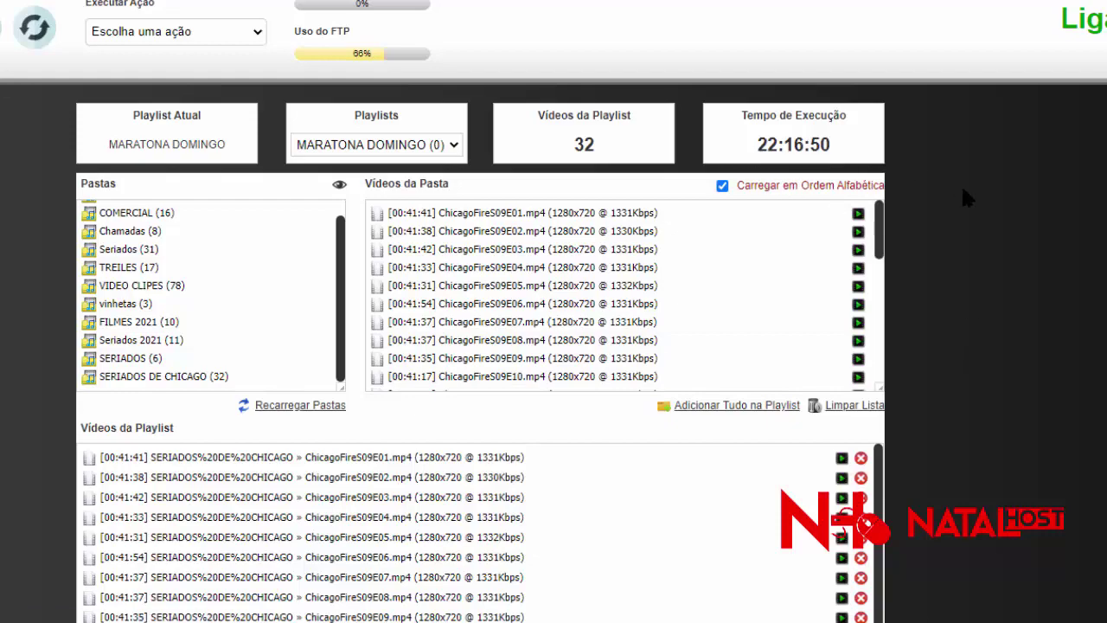
Save the MARATONA DOMINGO playlist with the Chicago episodes and check its duration in the playlist overview.
scroll(951, 306, "down", 5)
left_click_drag(510, 307, 386, 351)
scroll(254, 321, "up", 5)
scroll(254, 321, "down", 4)
scroll(254, 321, "up", 2)
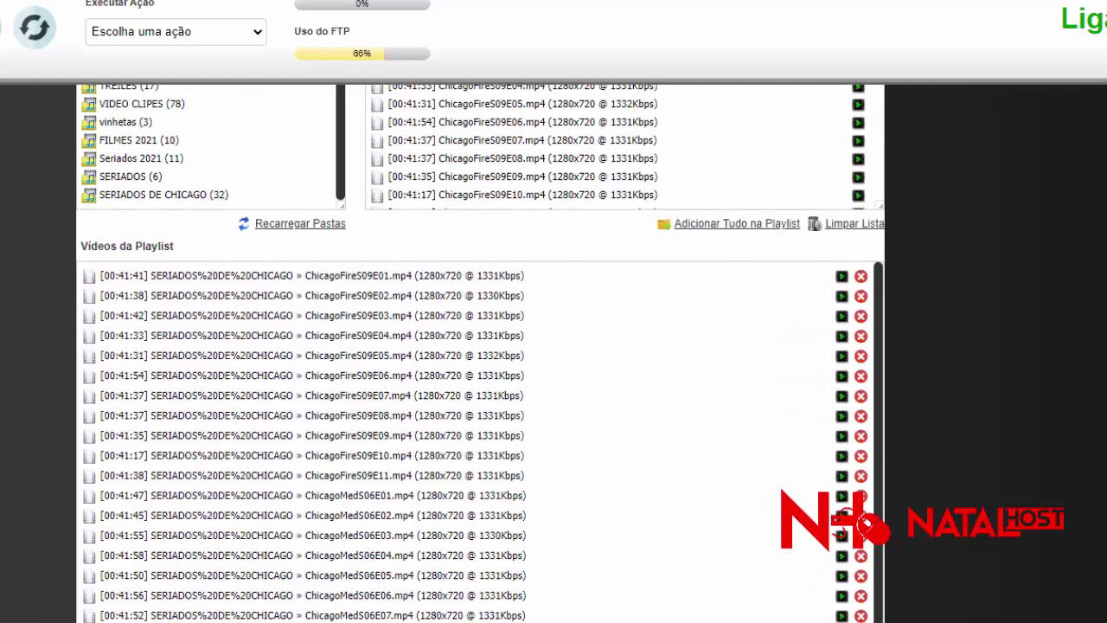
scroll(128, 205, "up", 2)
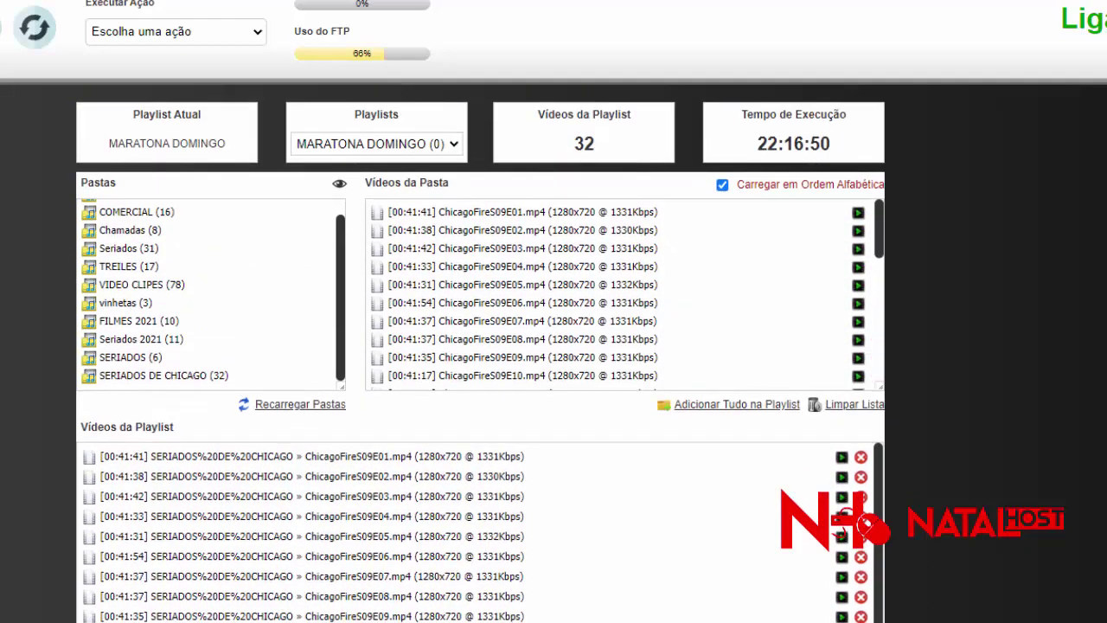
scroll(536, 458, "down", 5)
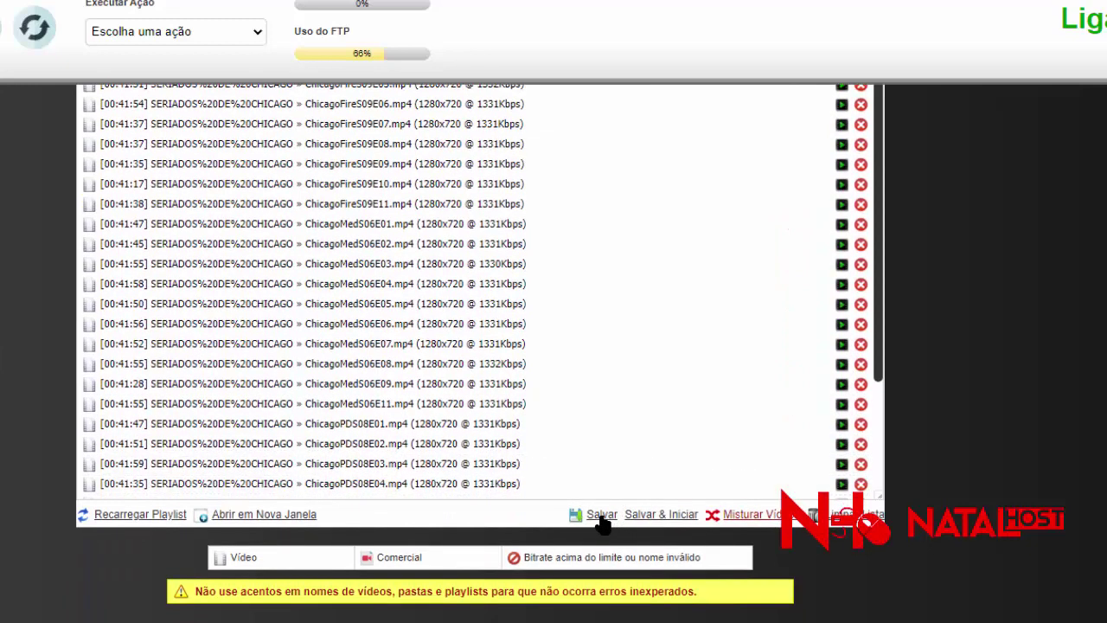
left_click(601, 517)
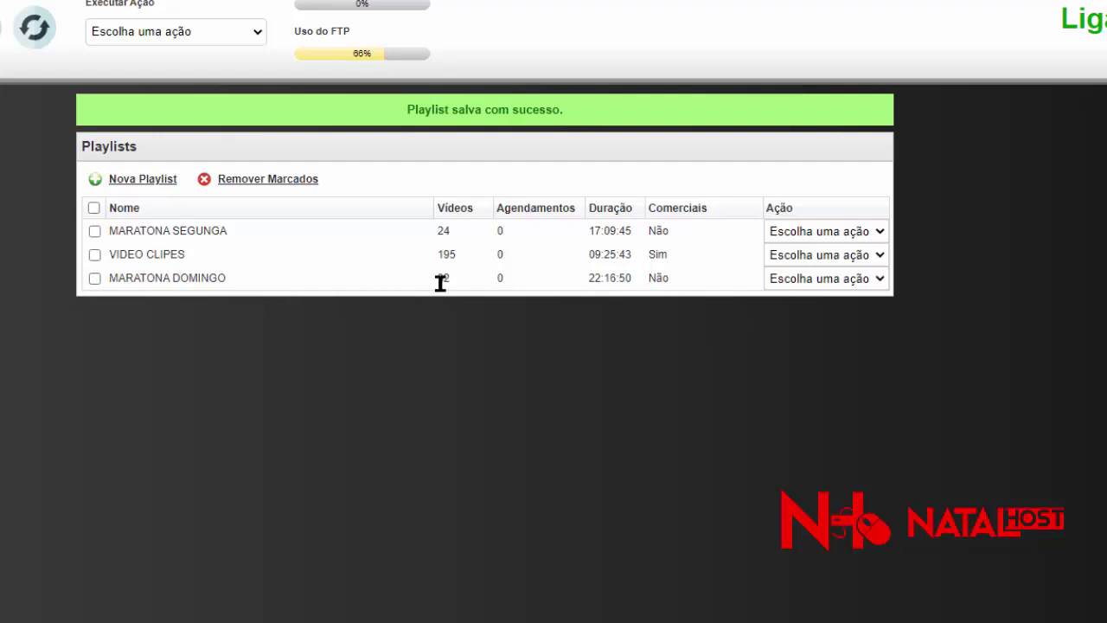
left_click_drag(588, 277, 636, 292)
left_click(642, 381)
Configure commercials for MARATONA DOMINGO from the COMERCIAL folder, running 5 after every 1 video.
left_click(815, 281)
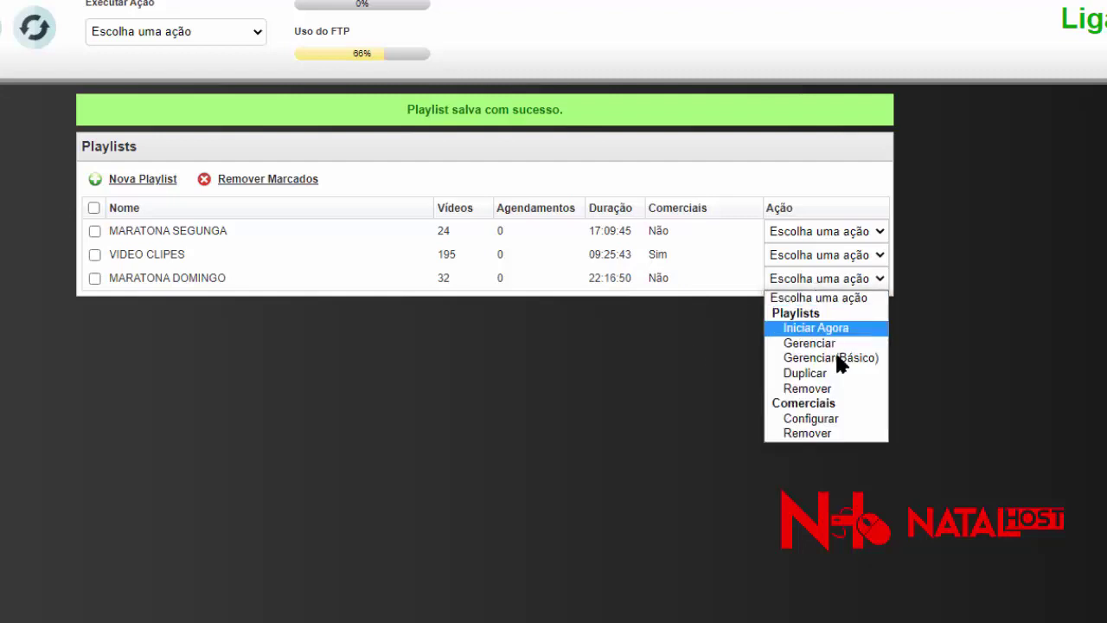
left_click(835, 421)
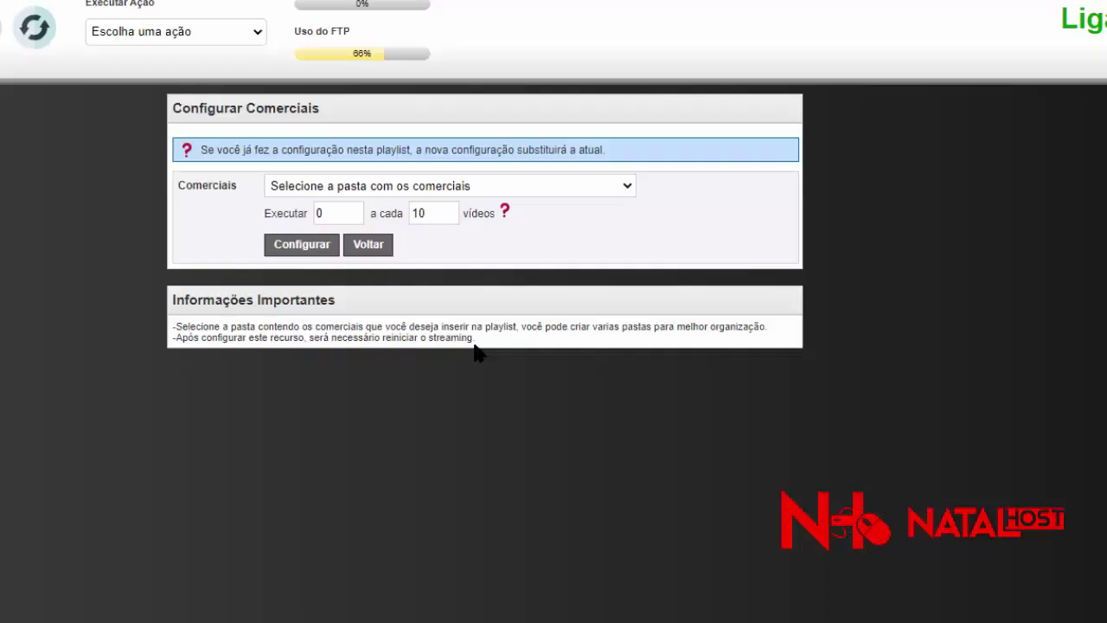
left_click(421, 190)
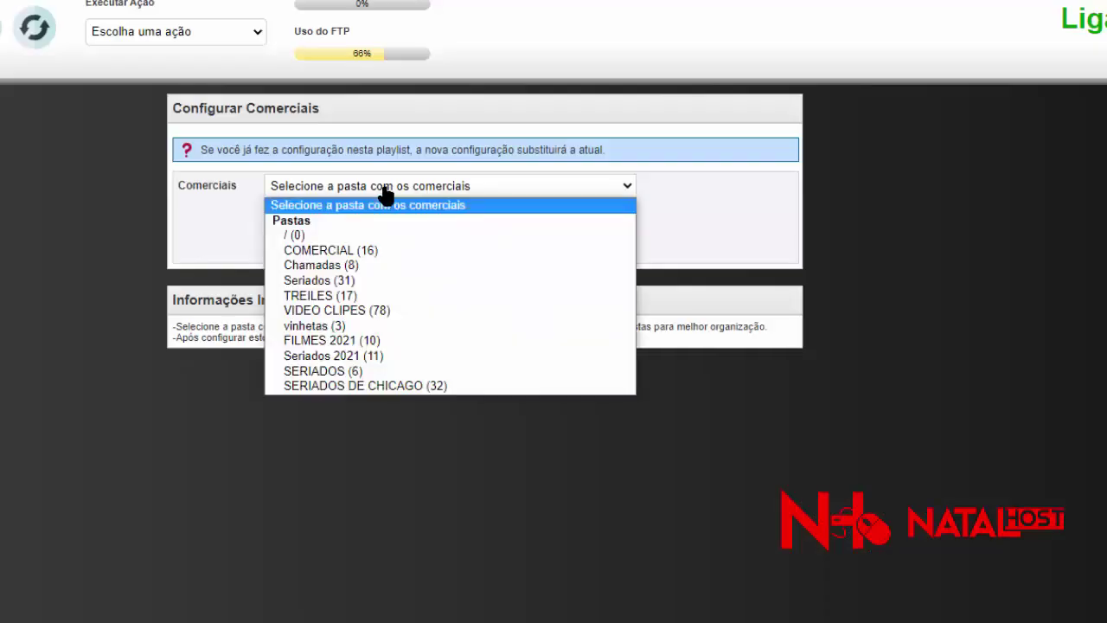
left_click(350, 256)
left_click(331, 216)
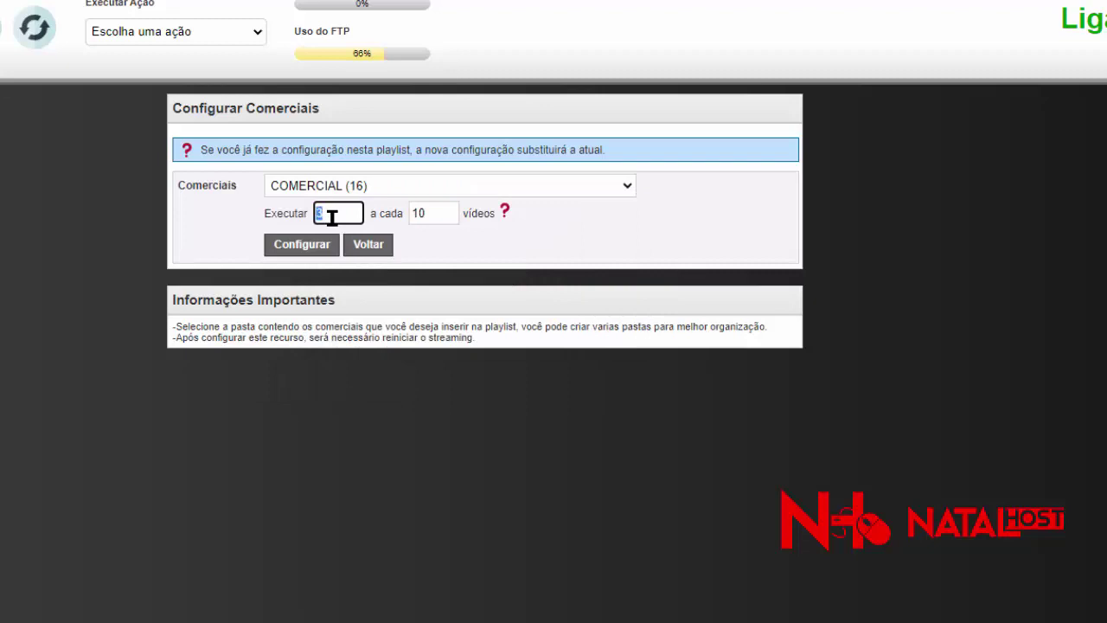
key("Tab")
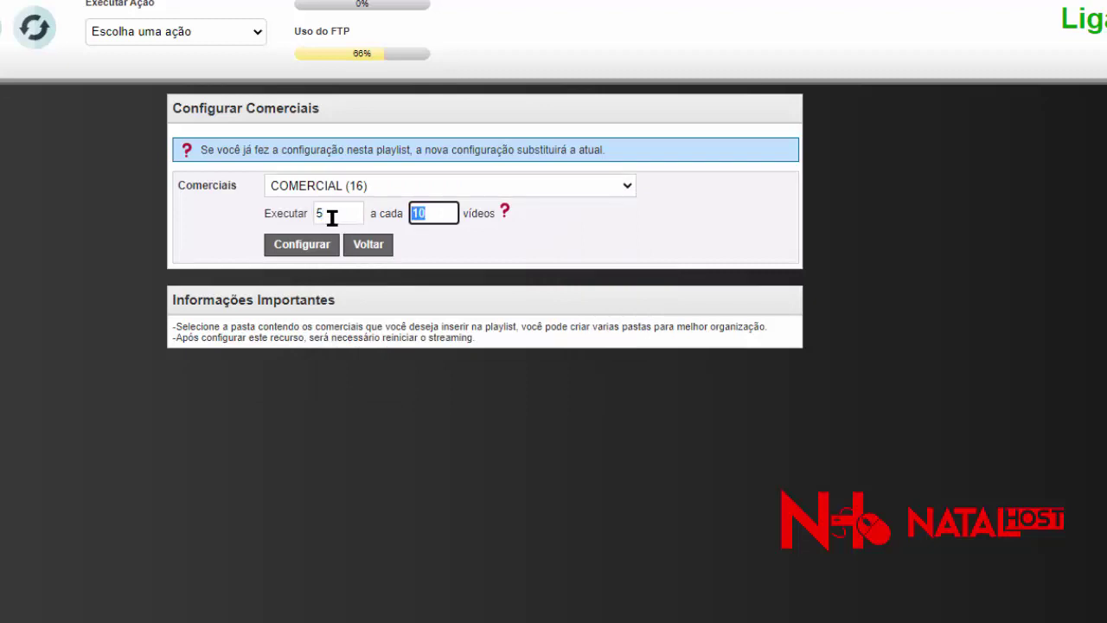
type("1")
left_click(308, 250)
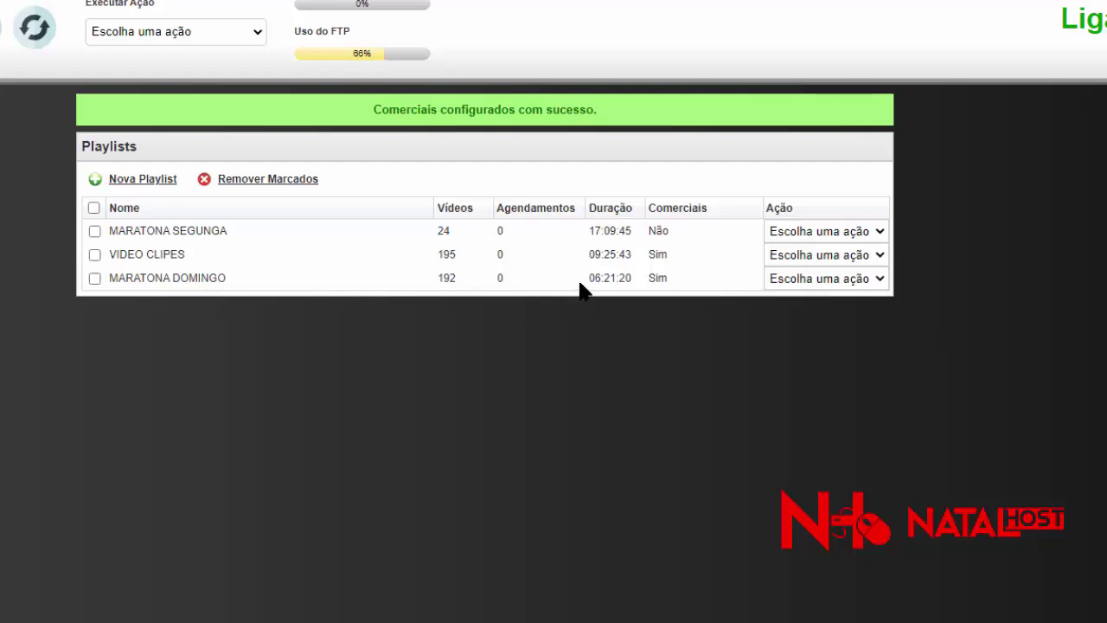
Open MARATONA DOMINGO for management, check how the commercials alternate with the episodes, and save the playlist.
left_click_drag(585, 278, 630, 281)
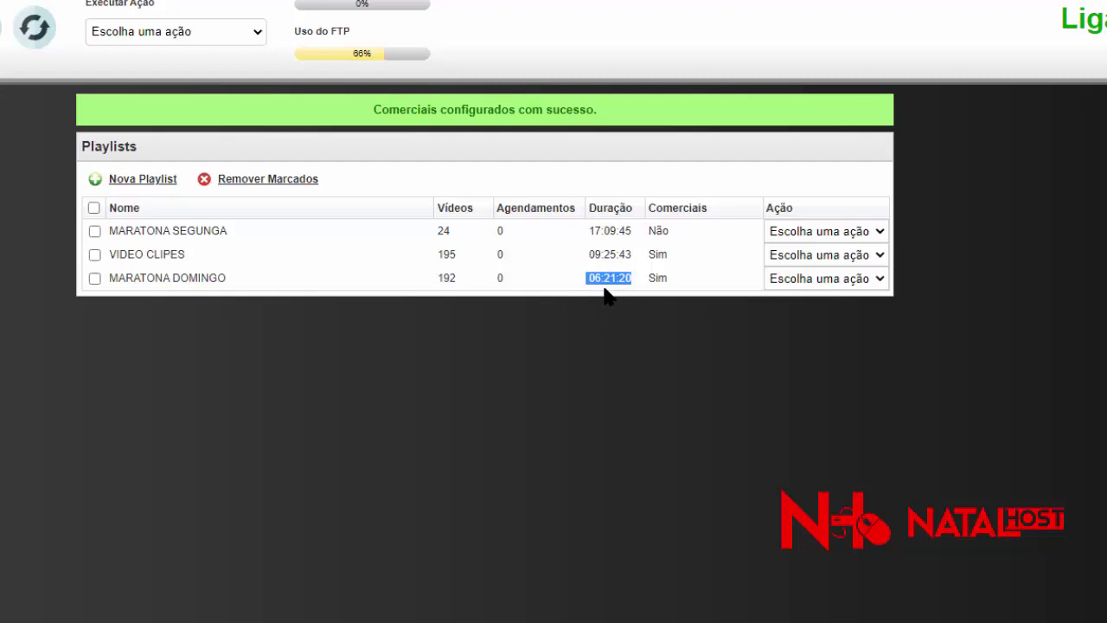
left_click(604, 290)
left_click(799, 281)
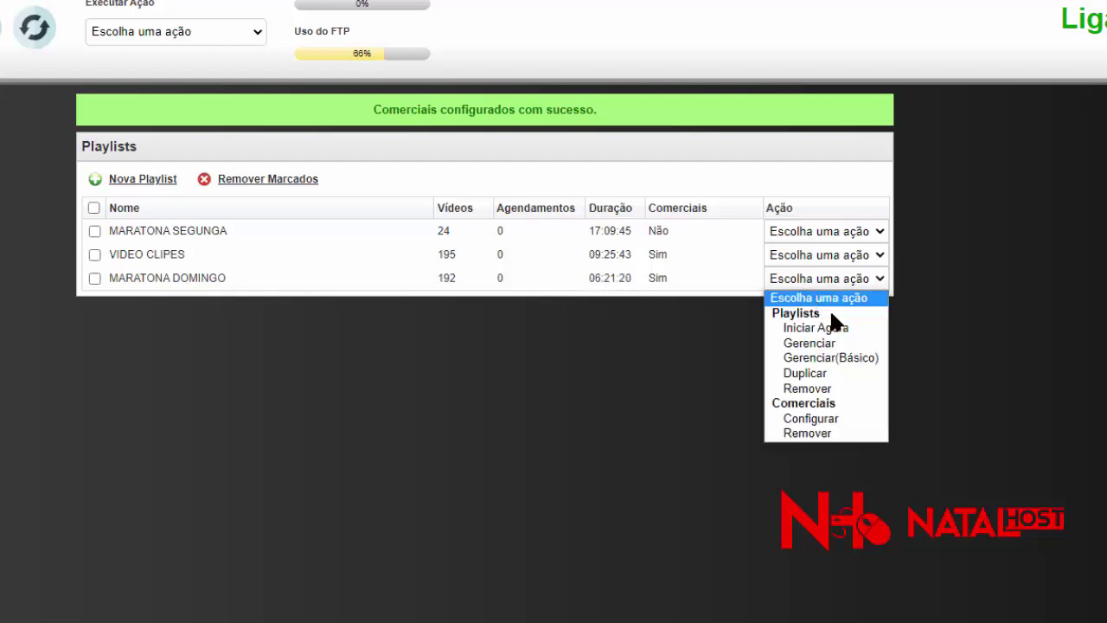
left_click(782, 343)
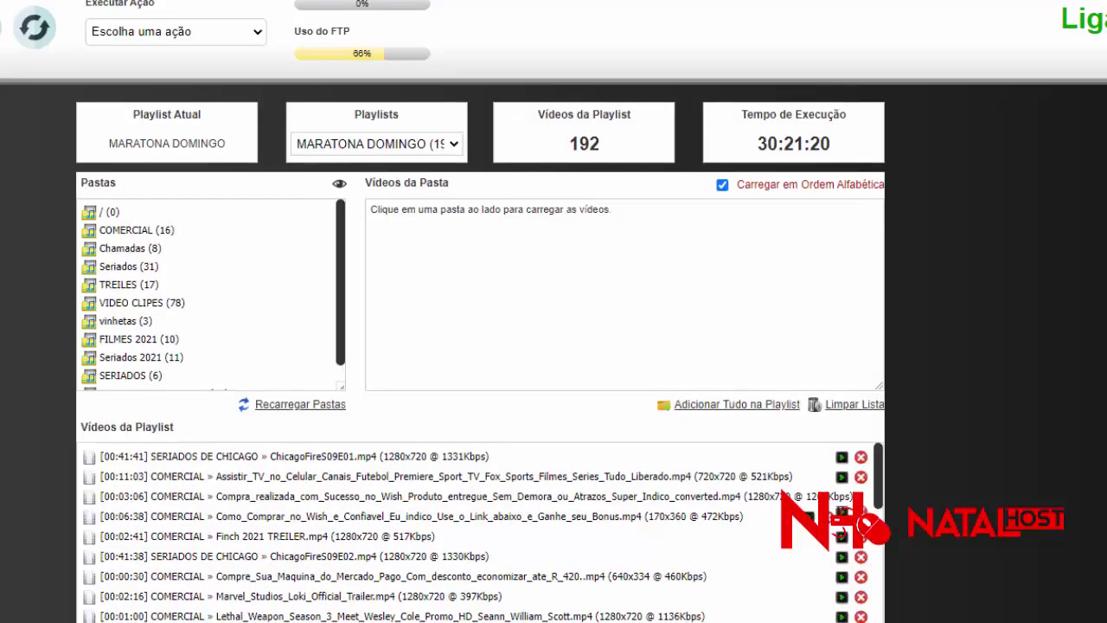
scroll(479, 346, "down", 2)
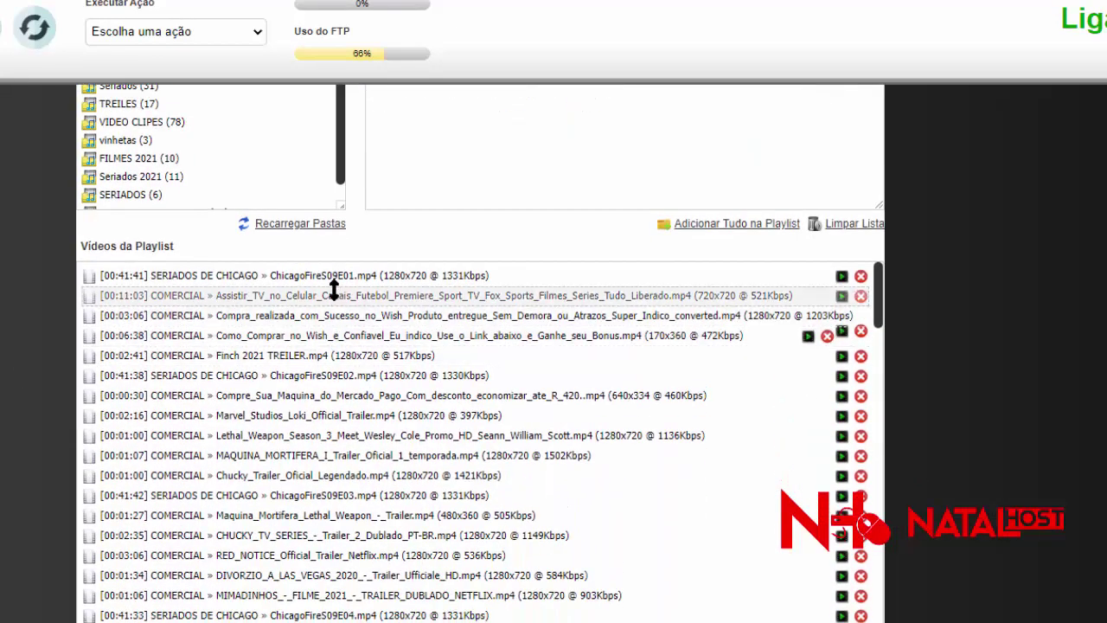
scroll(303, 359, "down", 2)
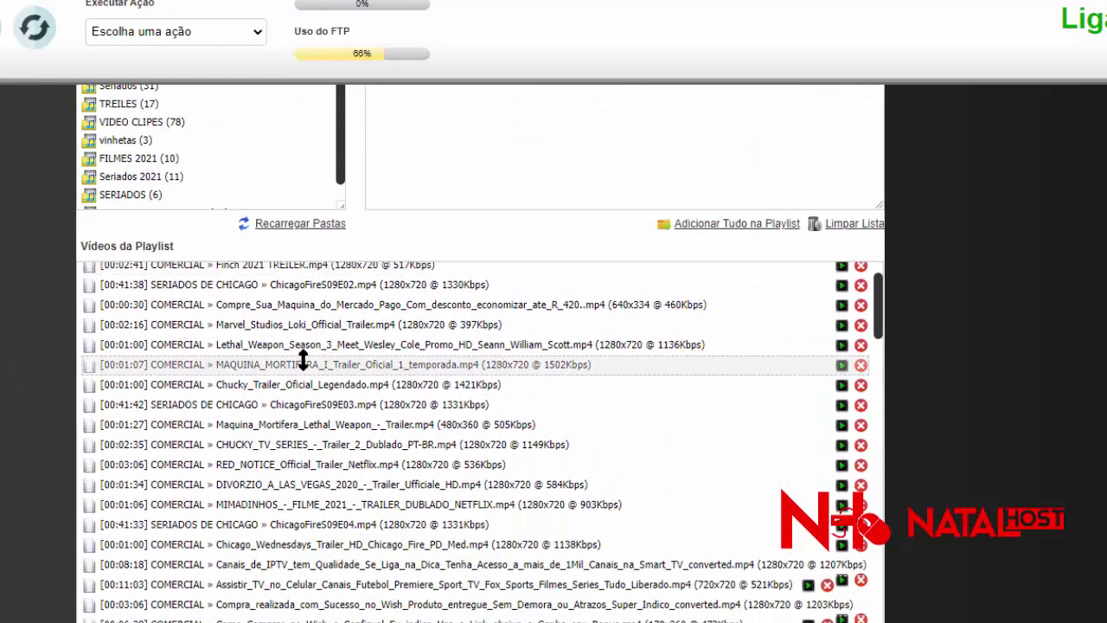
scroll(271, 259, "down", 1)
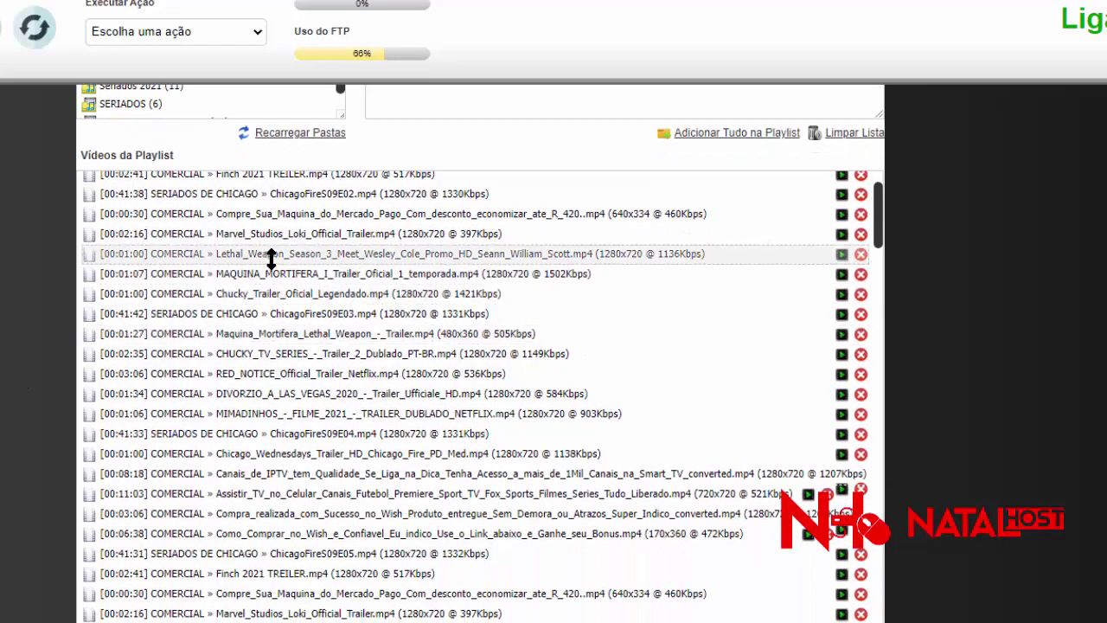
scroll(256, 346, "down", 2)
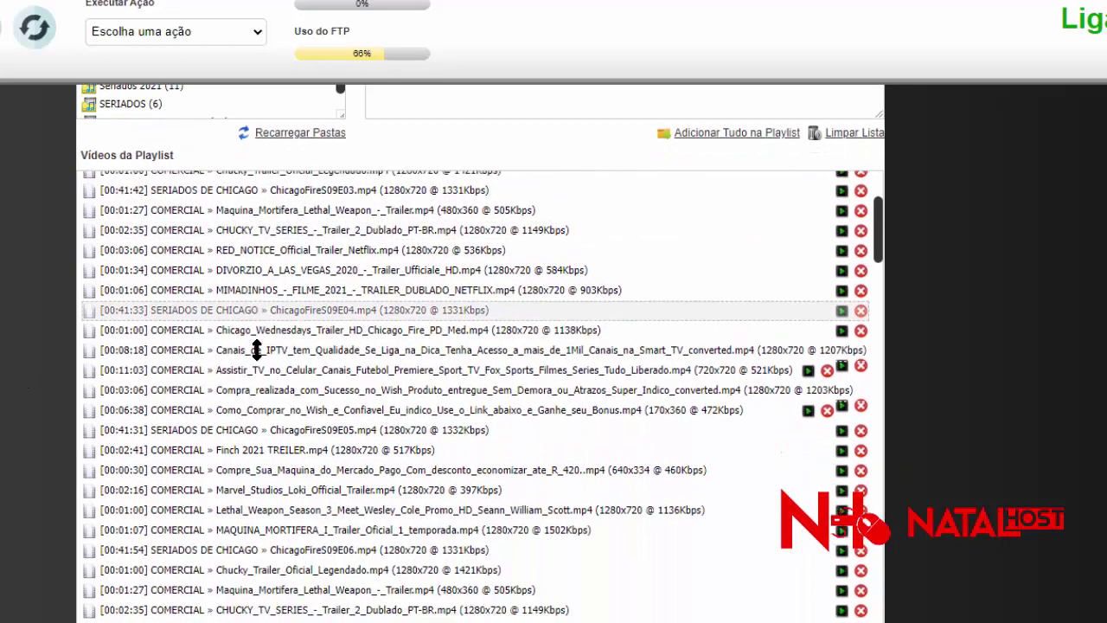
scroll(173, 353, "down", 3)
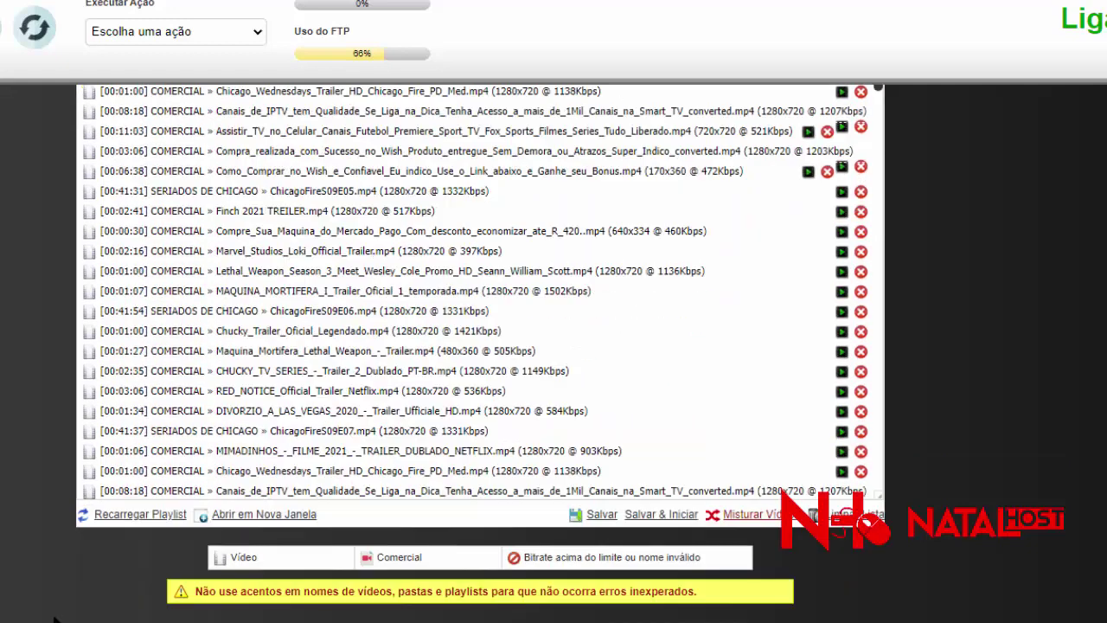
left_click(598, 519)
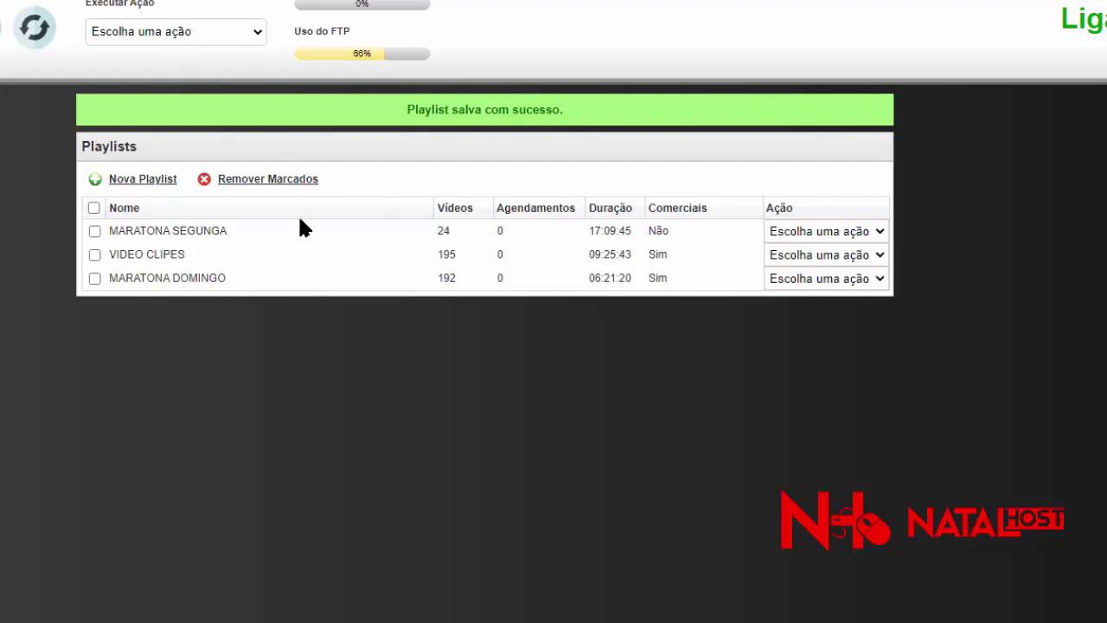
Create a new playlist named FILMES SABADO.
left_click(128, 182)
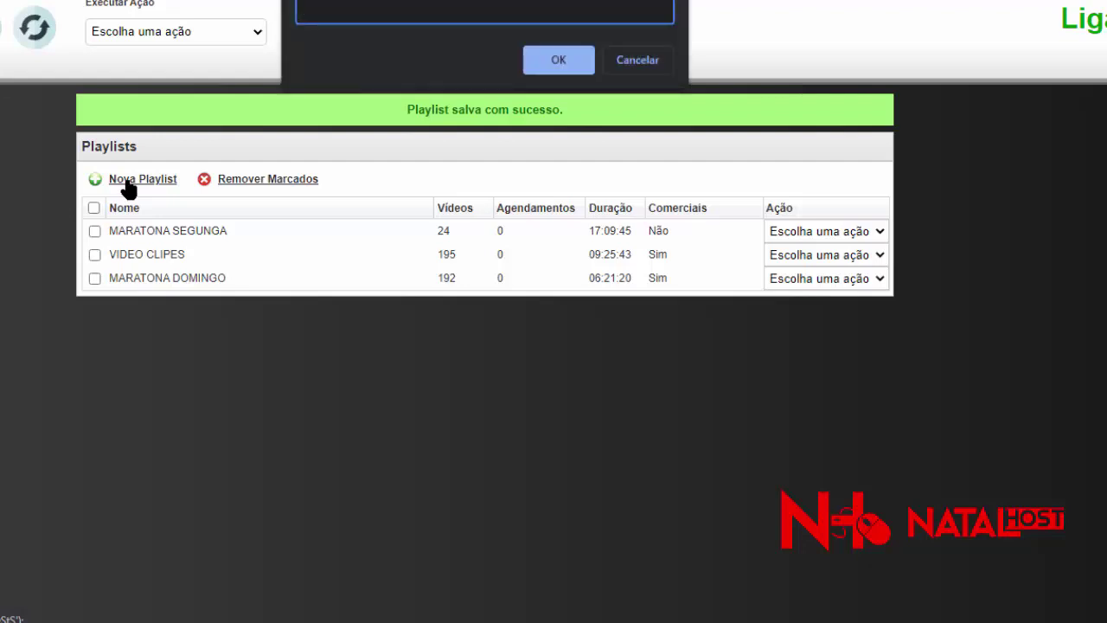
type("filmes s")
key("BackSpace")
key("BackSpace")
key("BackSpace")
key("BackSpace")
key("BackSpace")
key("BackSpace")
key("BackSpace")
key("BackSpace")
key("BackSpace")
key("BackSpace")
key("BackSpace")
type("FILMES SABADO")
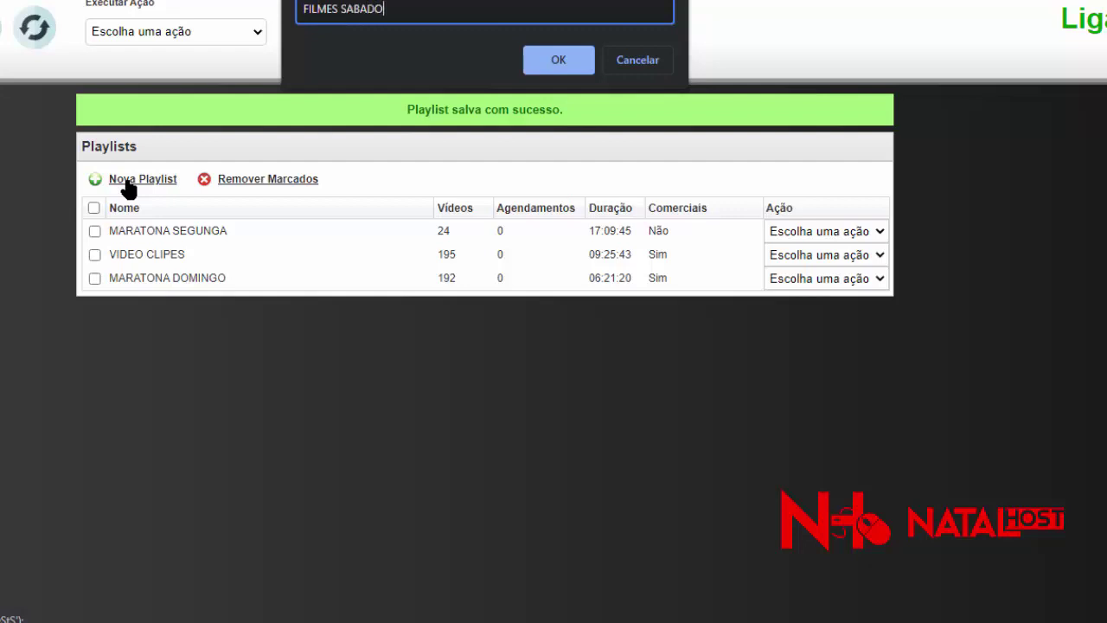
left_click(553, 59)
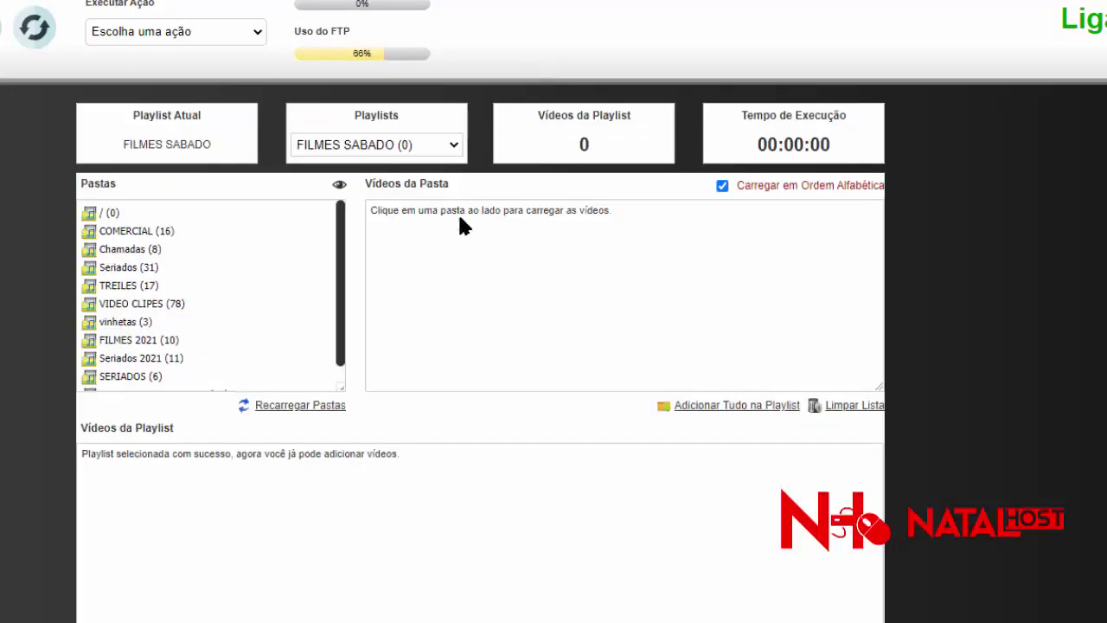
Load the videos of the FILMES 2021 folder for the FILMES SABADO playlist.
scroll(480, 345, "down", 2)
scroll(480, 346, "down", 3)
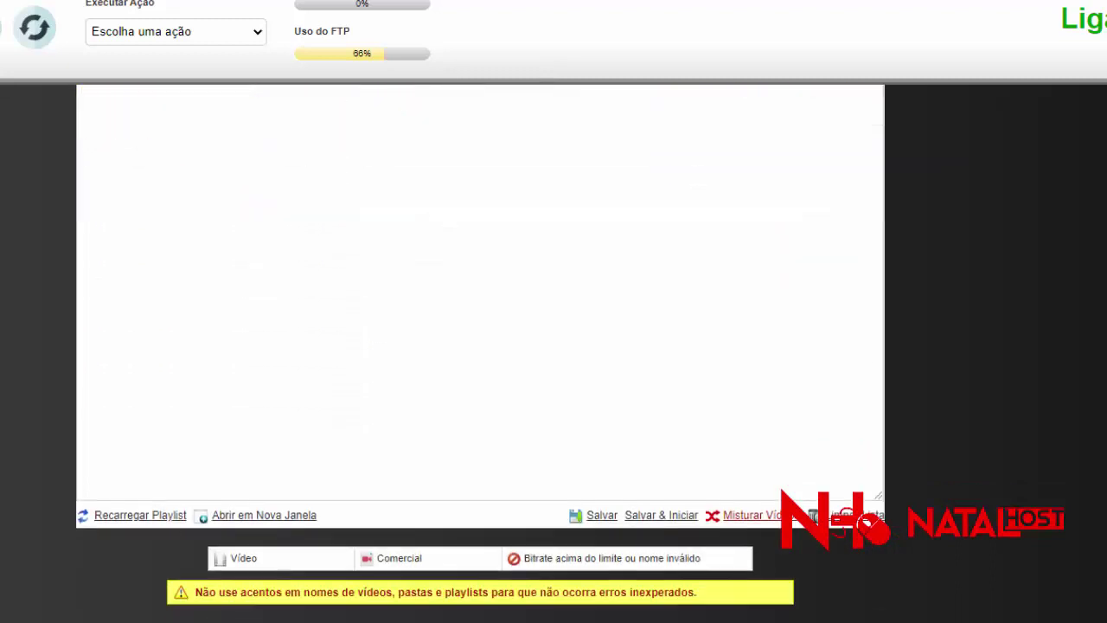
scroll(39, 218, "up", 5)
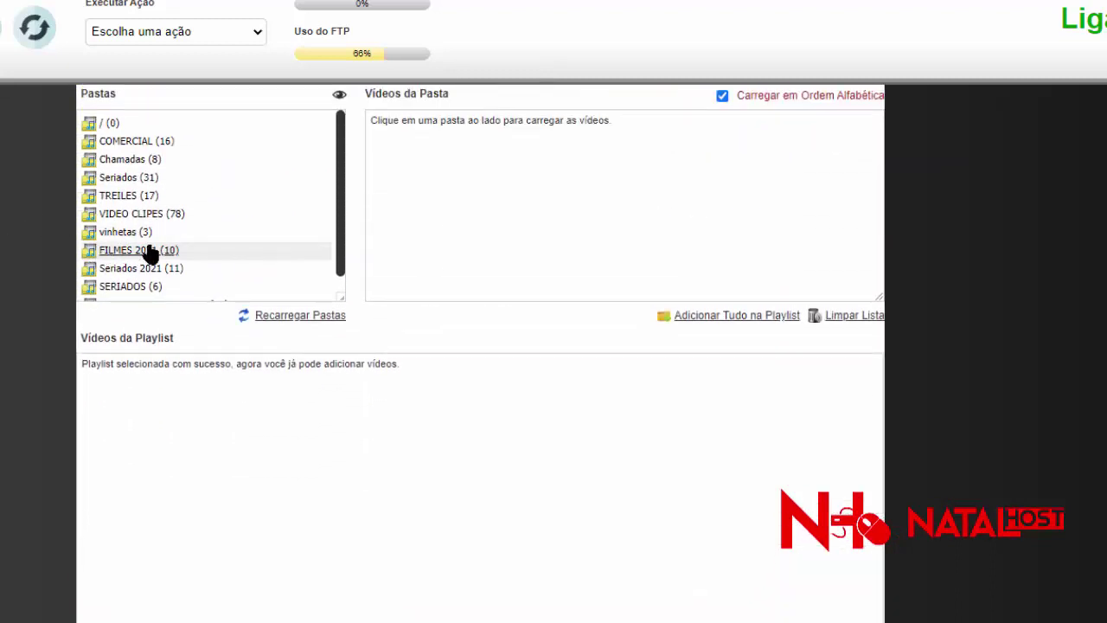
scroll(148, 251, "up", 1)
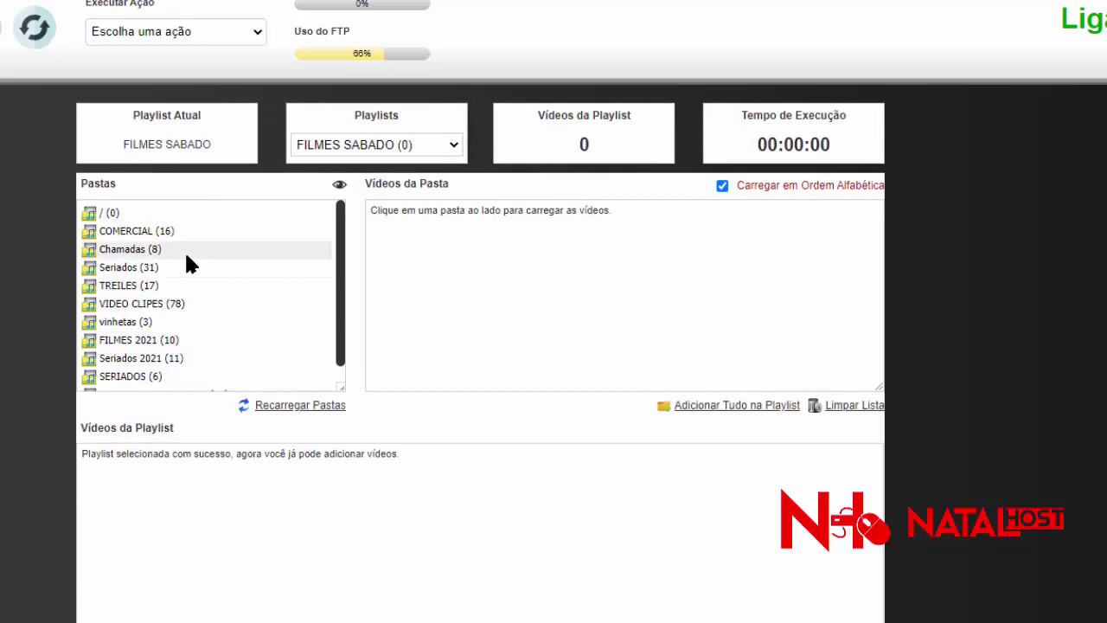
scroll(185, 254, "down", 1)
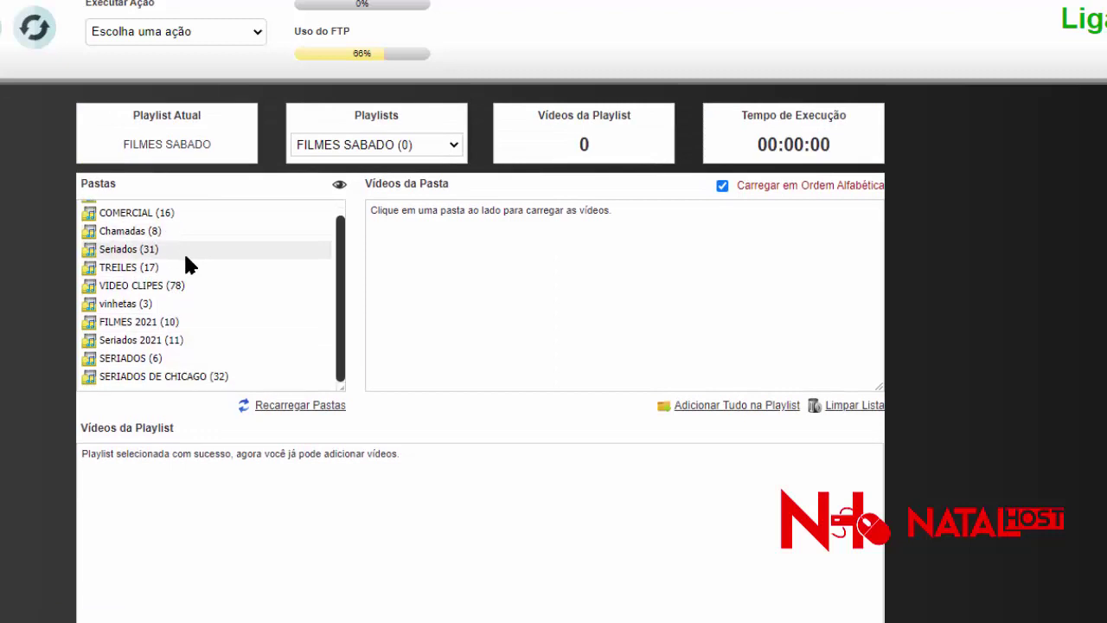
left_click(153, 323)
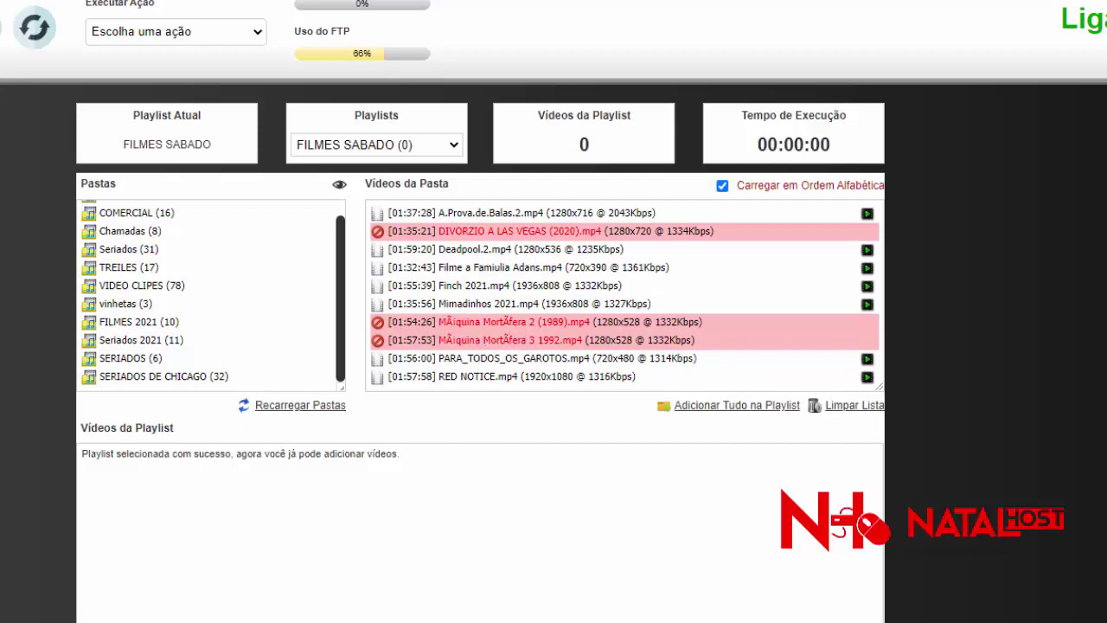
Switch to the FTP client and open the remote FILMES 2021 folder.
key("alt+Tab")
left_click(659, 292)
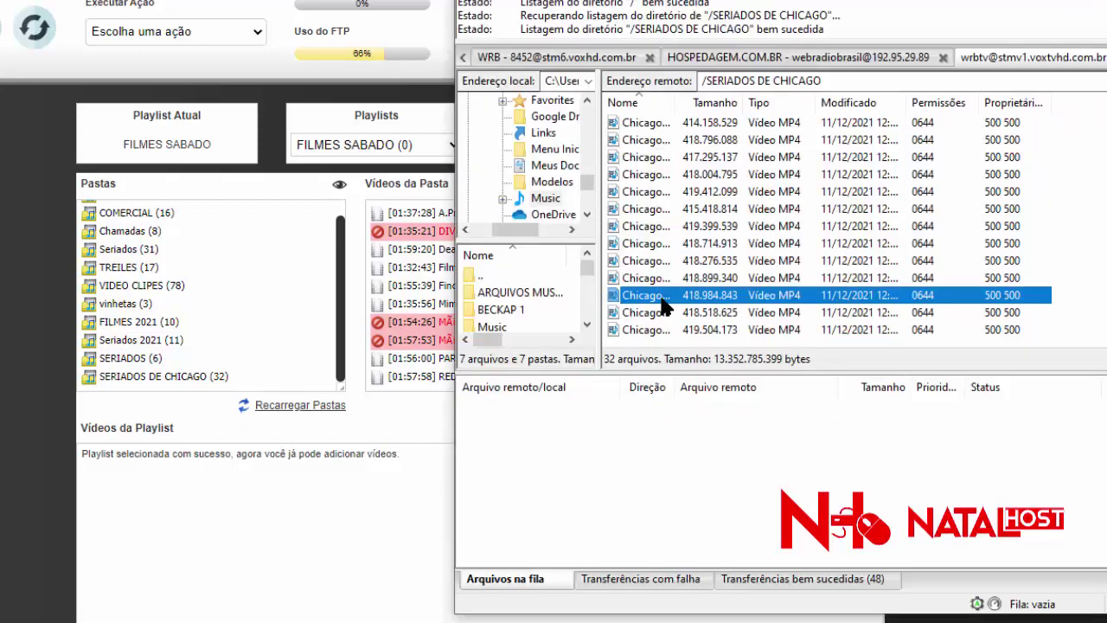
scroll(659, 293, "up", 7)
double_click(634, 123)
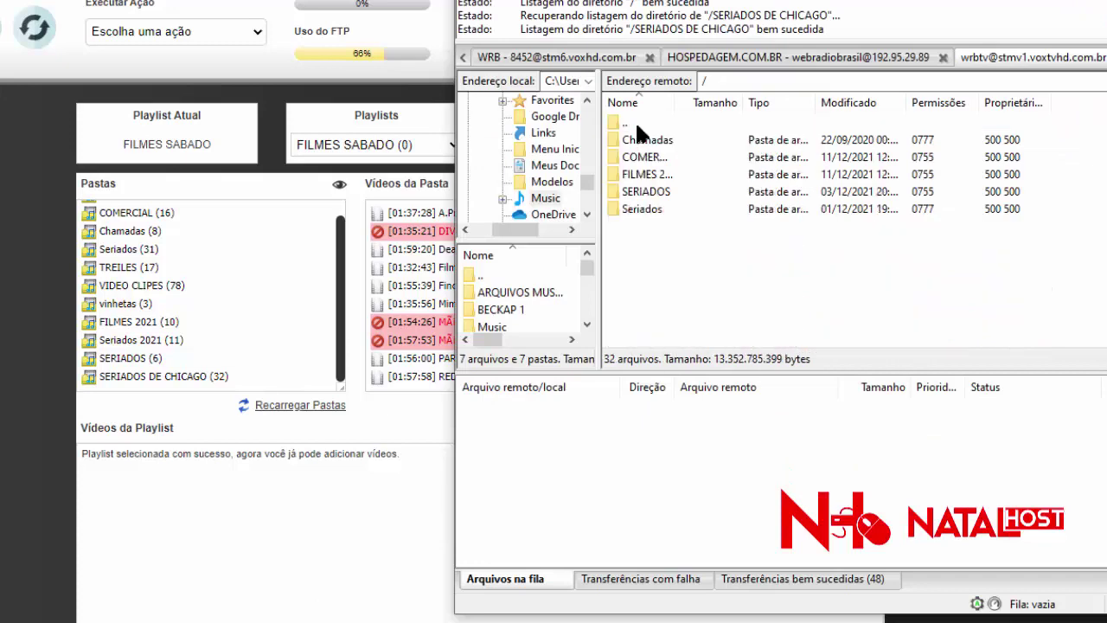
double_click(647, 175)
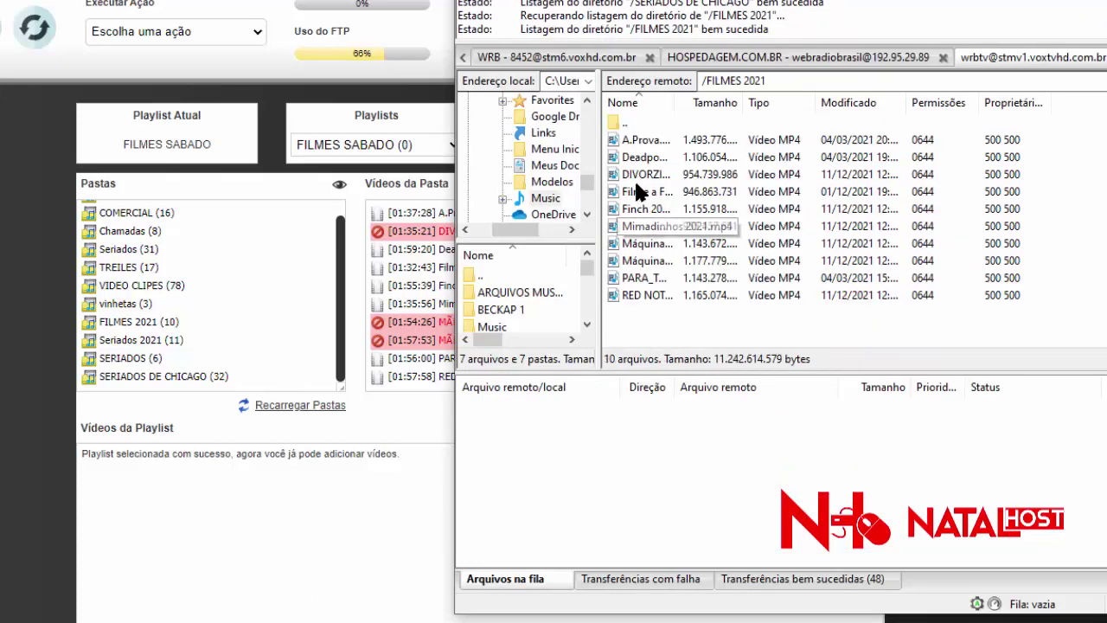
Remove the parentheses around the year so the DIVORZIO file is named DIVORZIO A LAS VEGAS 2020.mp4.
left_click(636, 176)
left_click(665, 176)
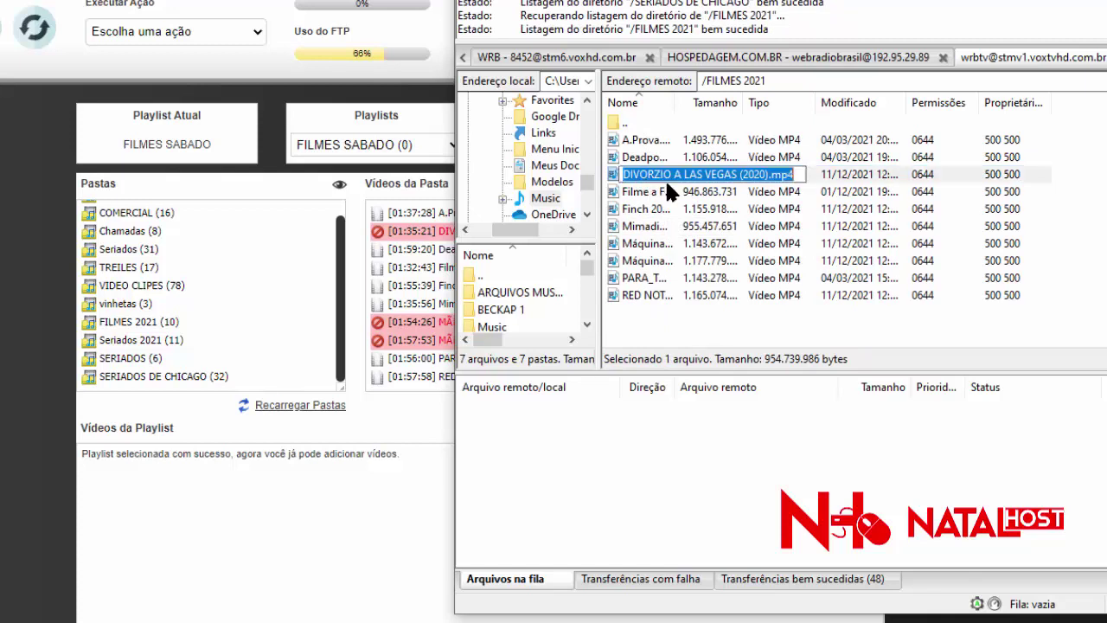
left_click(766, 174)
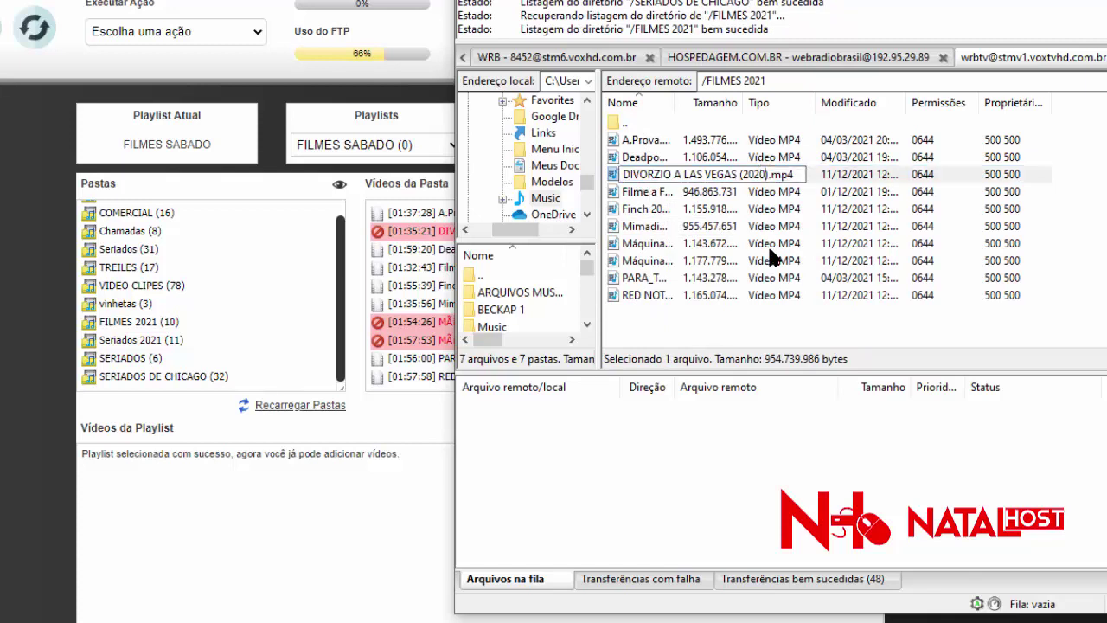
key("BackSpace")
key("BackSpace")
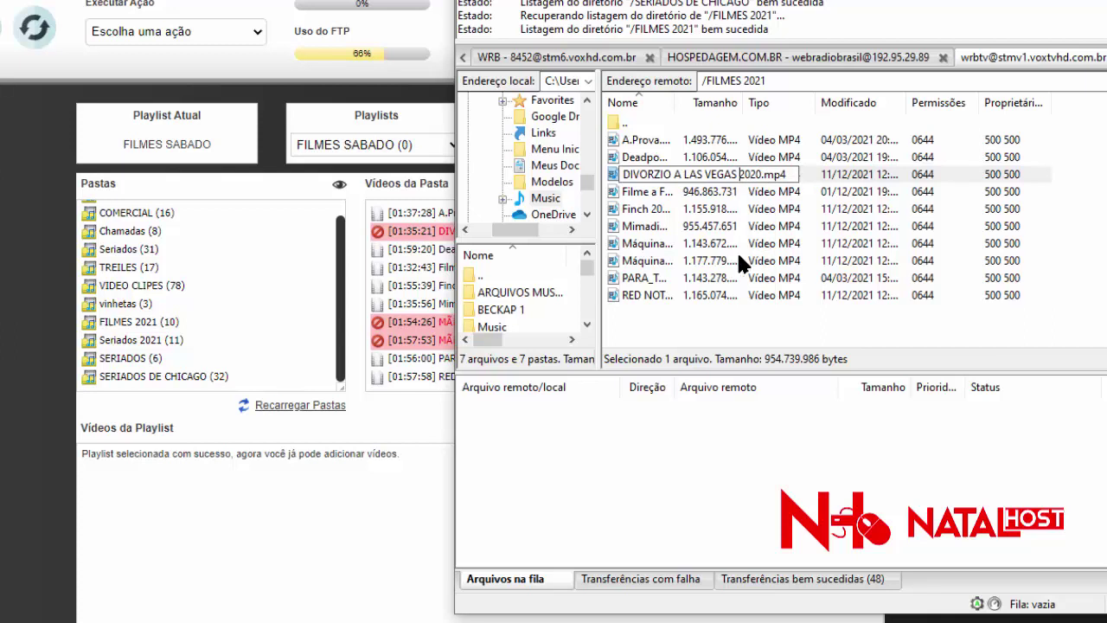
Replace the accented á with a plain a in the names of both Máquina Mortífera files, parts 3 and 2.
left_click(672, 260)
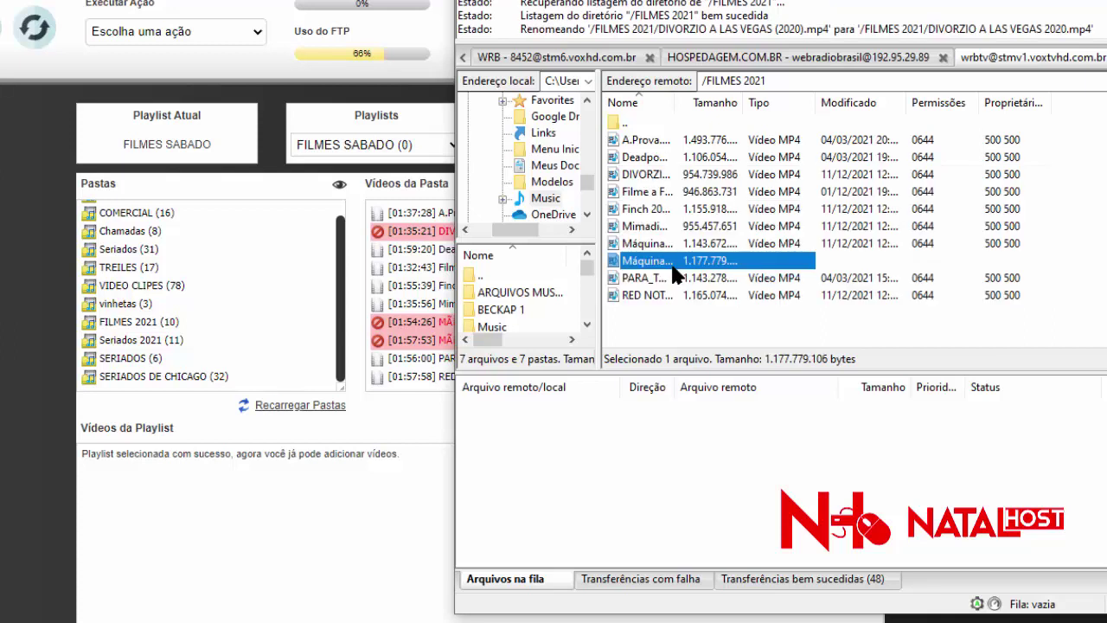
left_click(635, 262)
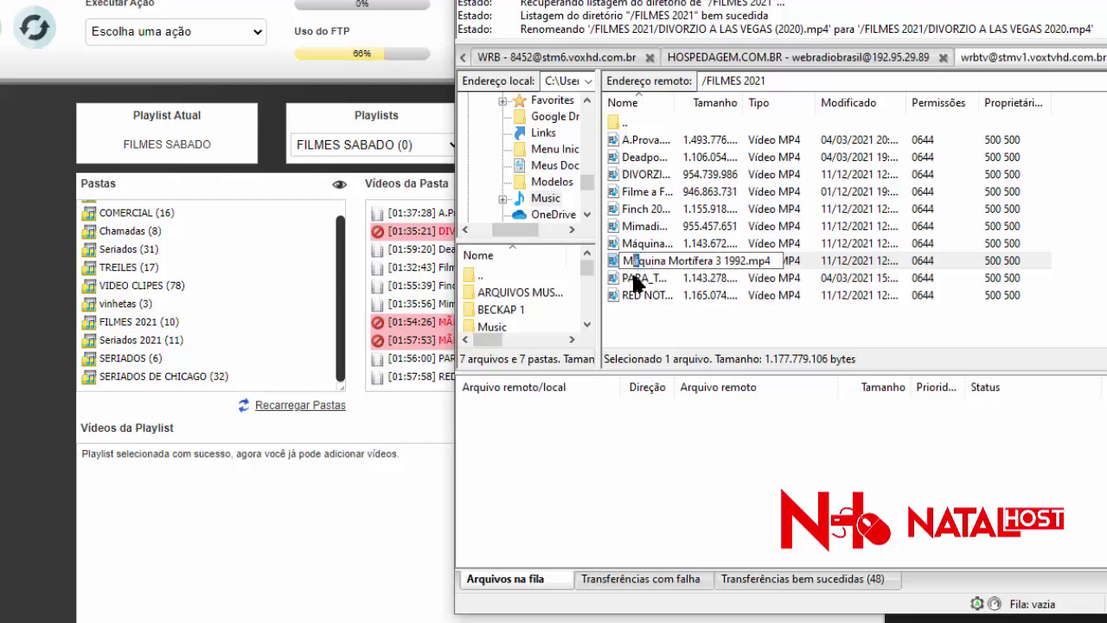
type("a")
left_click(664, 251)
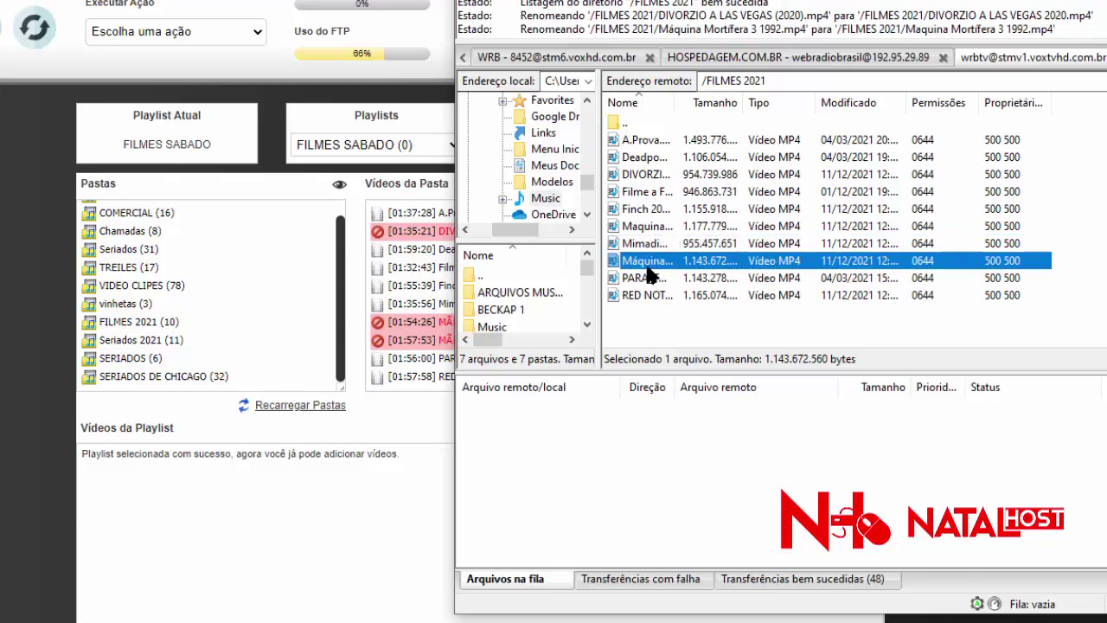
left_click(638, 262)
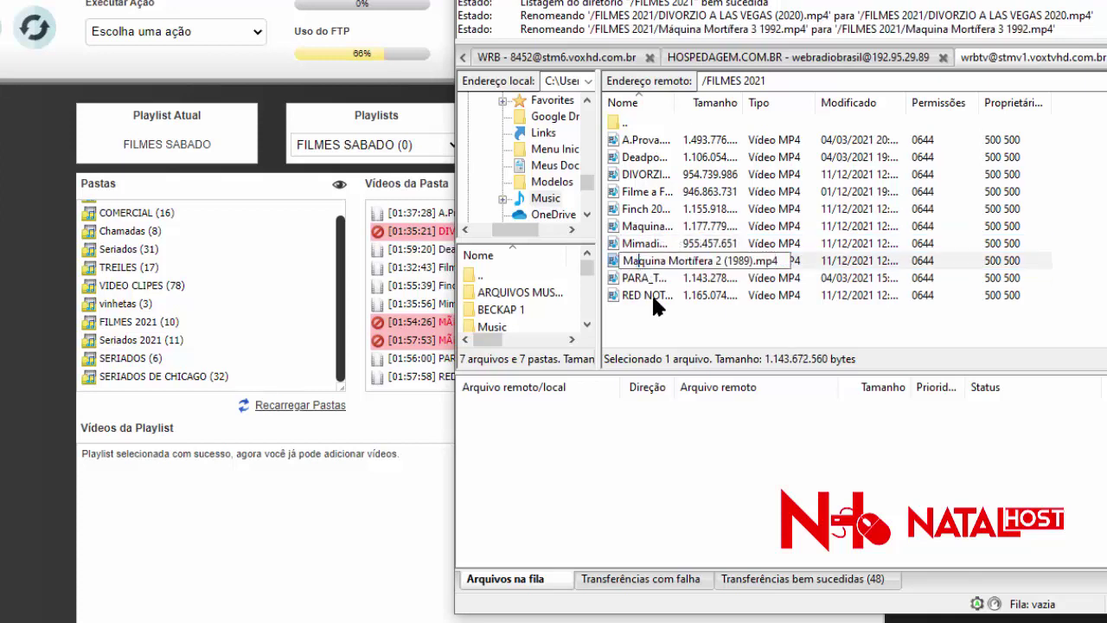
left_click(646, 283)
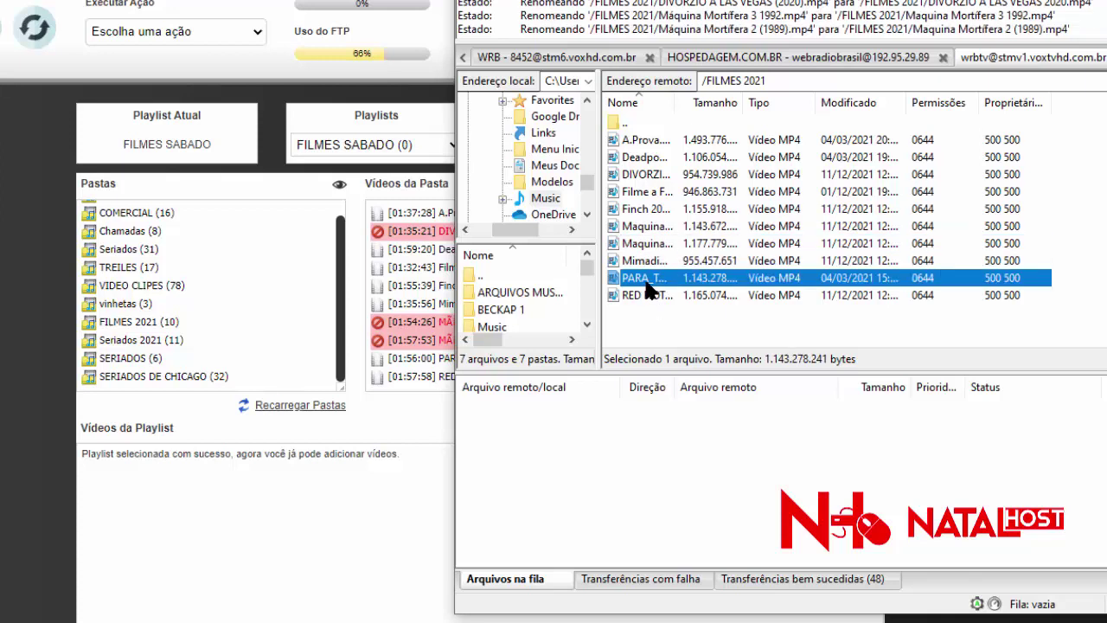
Return to the streaming panel in the browser and reload the FILMES 2021 folder to check the file names for invalid entries.
left_click(53, 378)
scroll(544, 274, "down", 3)
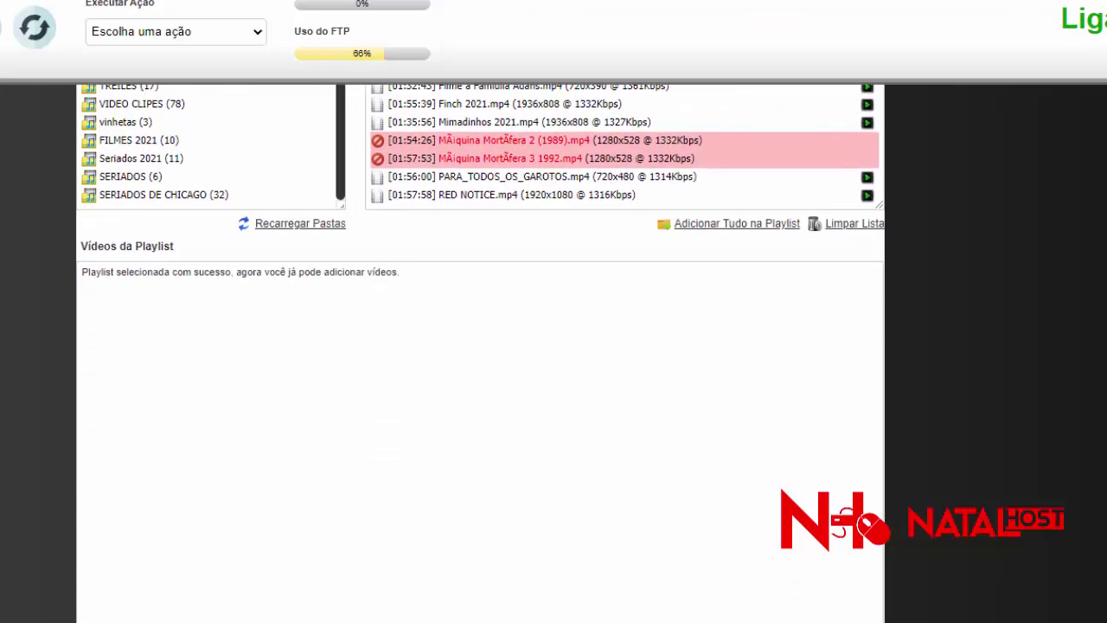
scroll(544, 274, "up", 3)
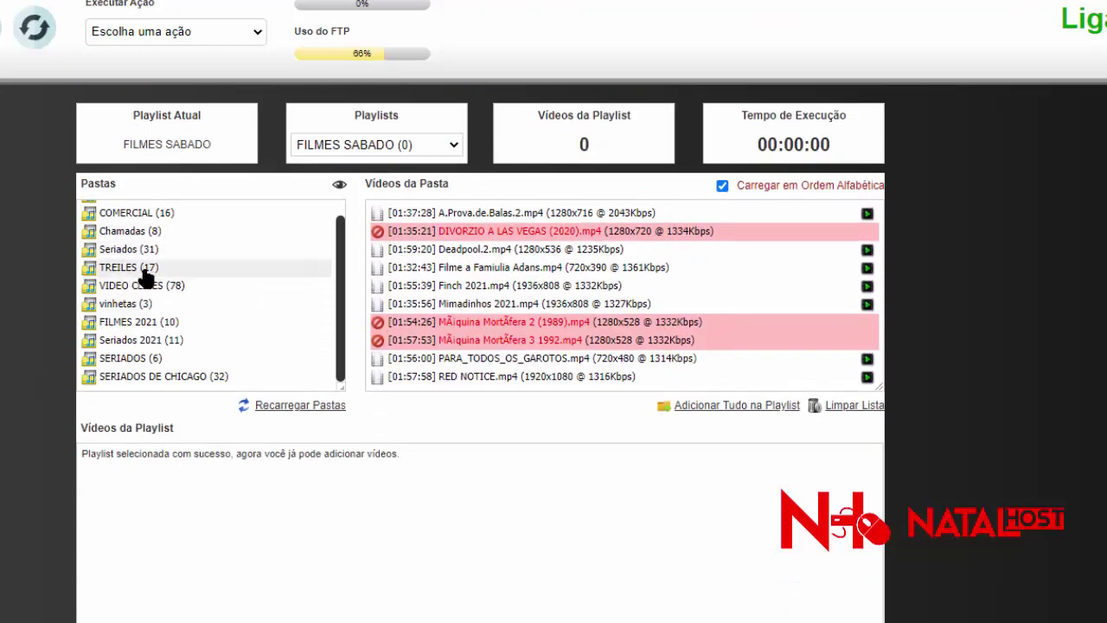
left_click(144, 323)
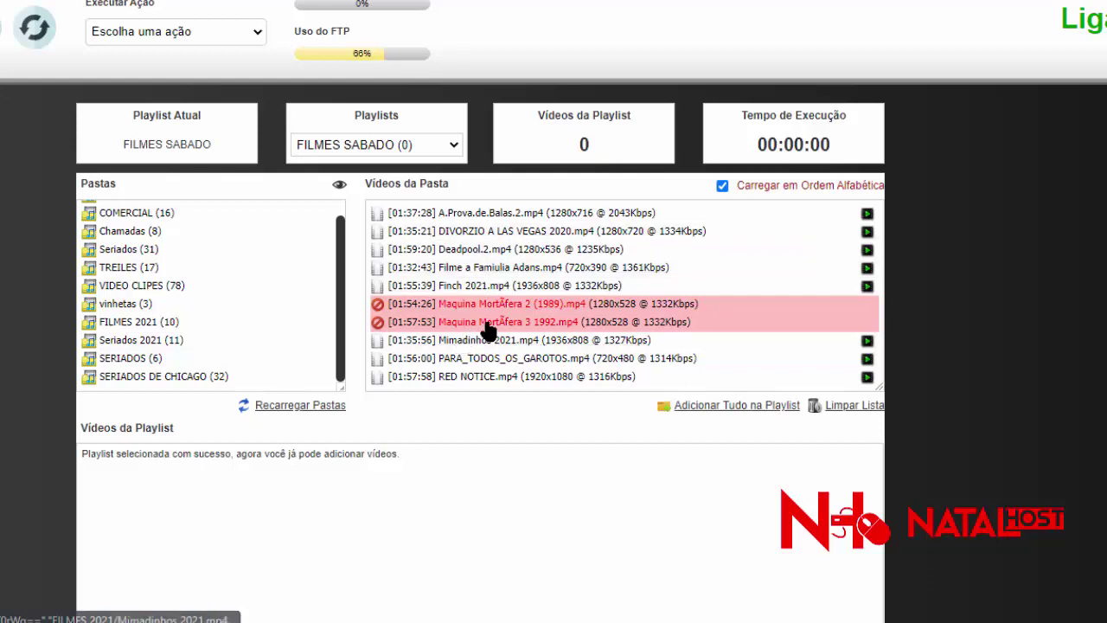
mouse_move(487, 331)
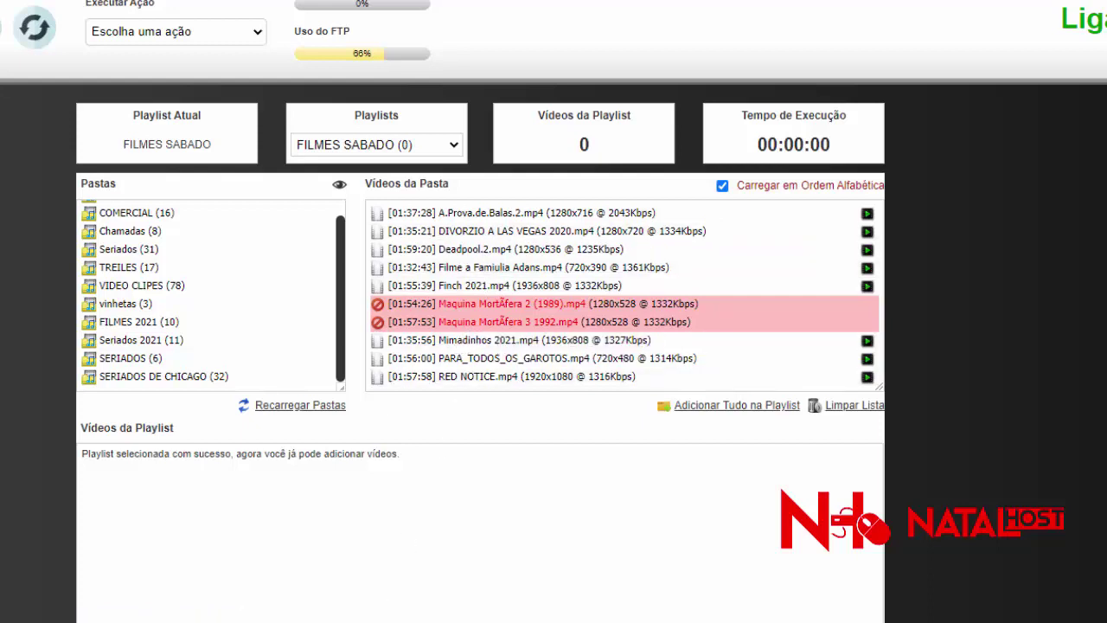
key("alt+Tab")
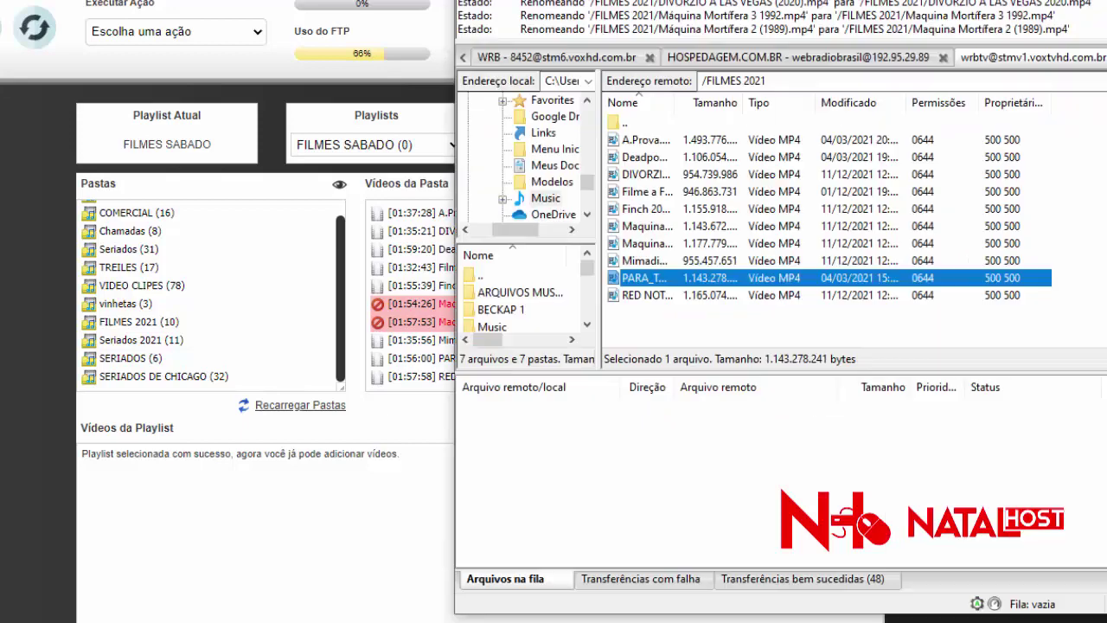
left_click(646, 263)
left_click(644, 268)
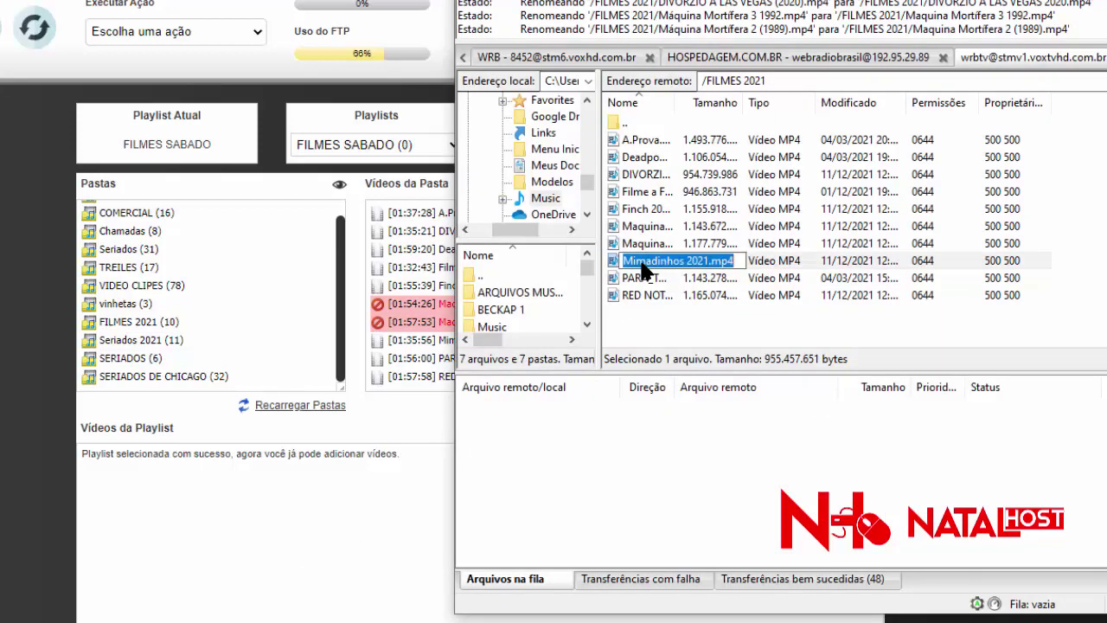
left_click(652, 245)
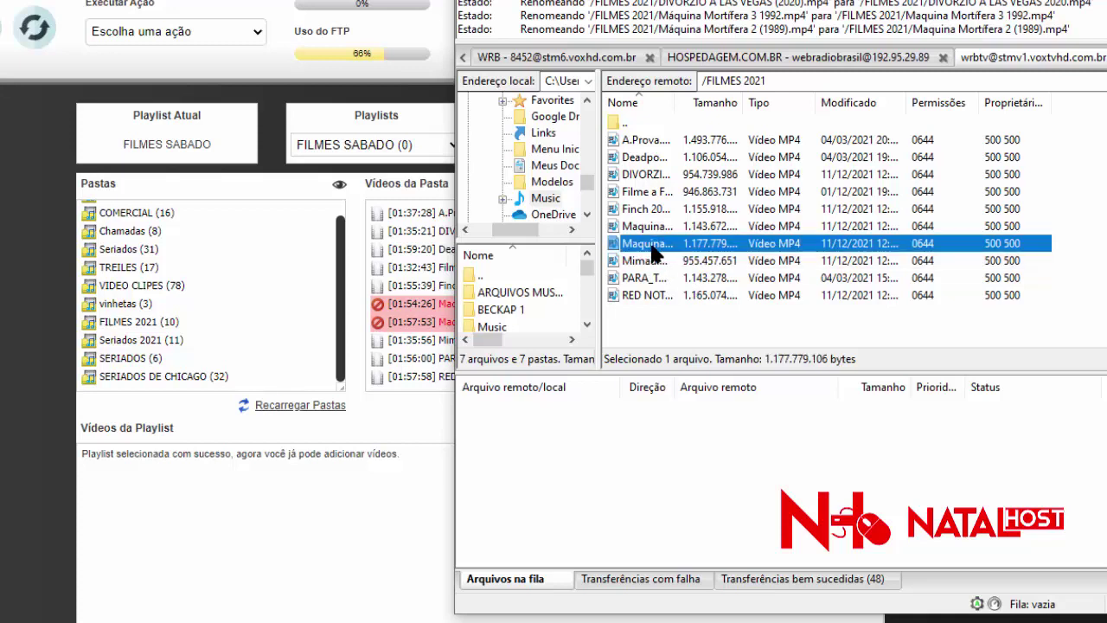
left_click(651, 251)
left_click(693, 243)
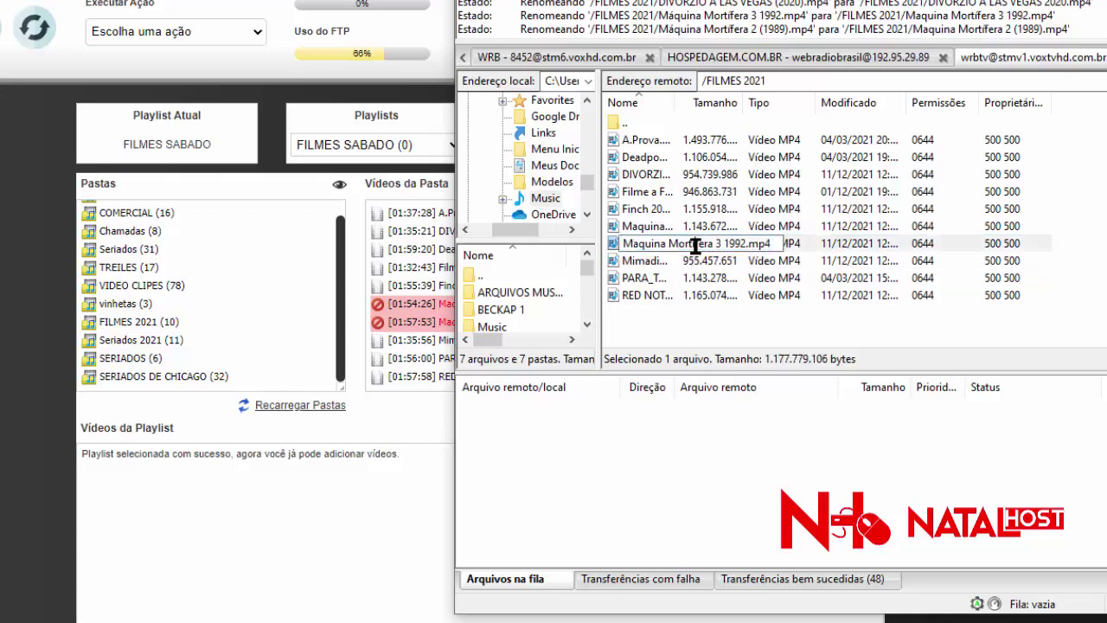
key("Right")
key("Right")
key("Left")
key("Left")
key("alt+Tab")
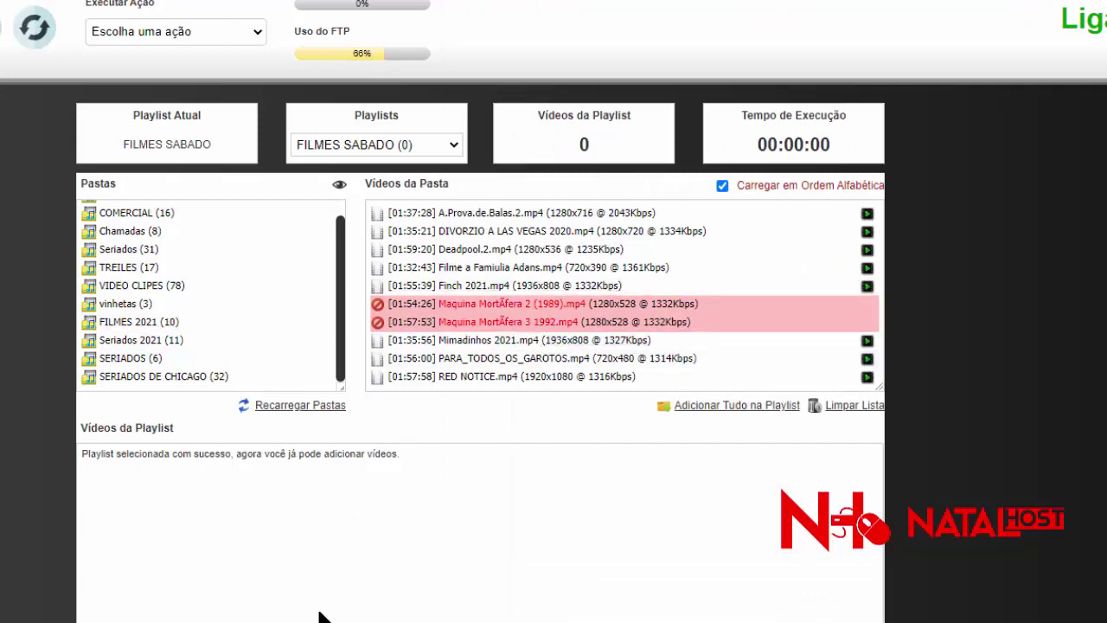
Switch to the FTP client and rename the third Maquina Mortífera film as Maquina F 3 1992.mp4.
key("alt+Tab")
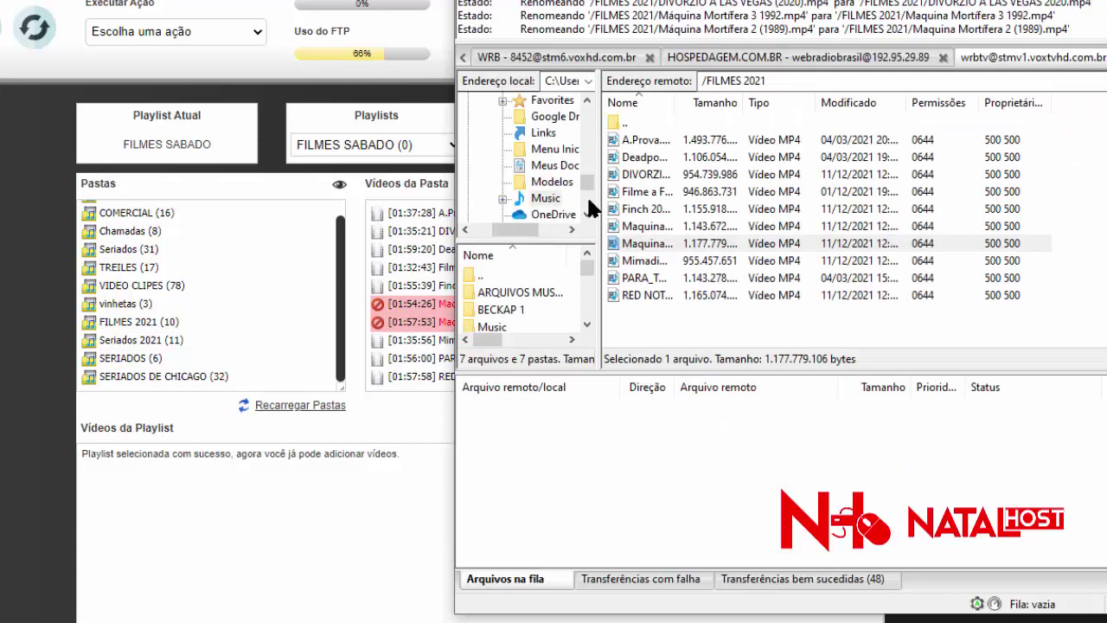
left_click(657, 246)
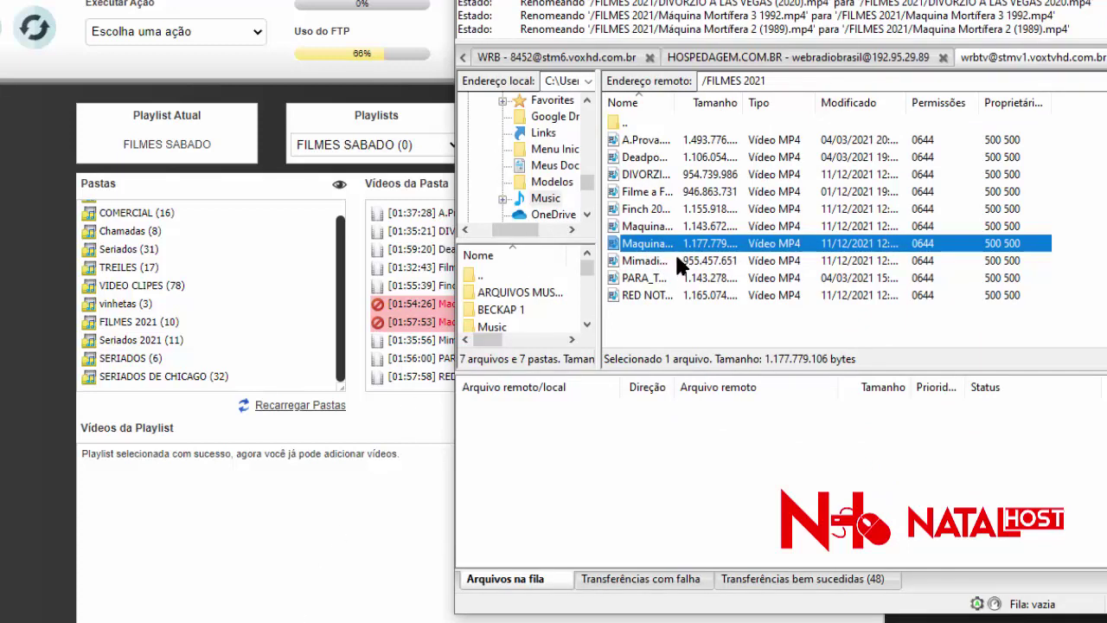
key("F2")
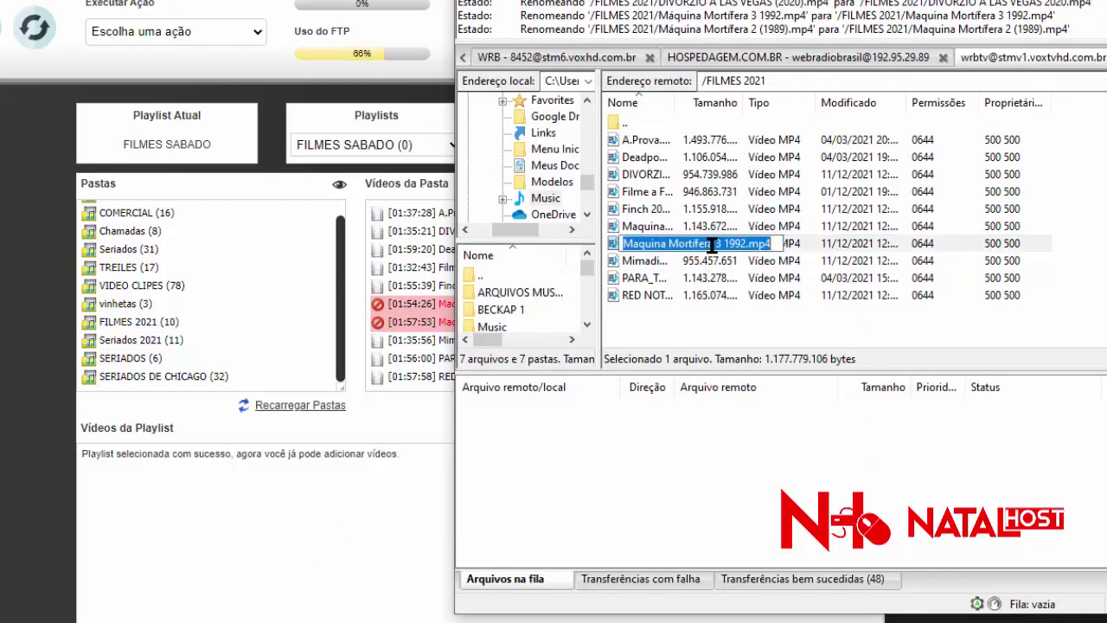
left_click_drag(713, 245, 672, 261)
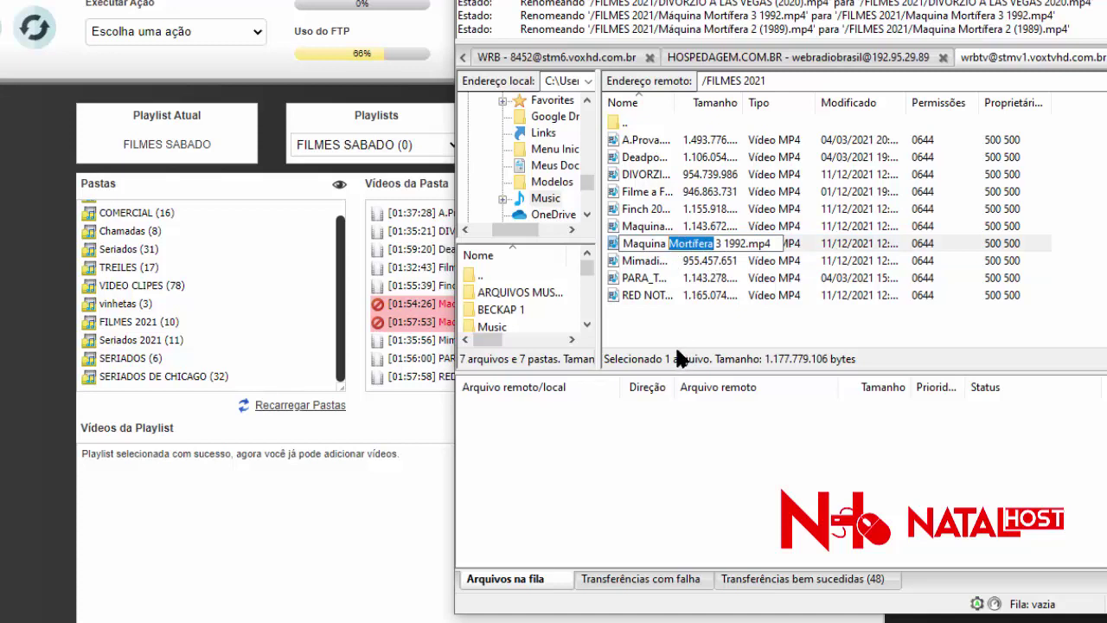
type("F")
key("Return")
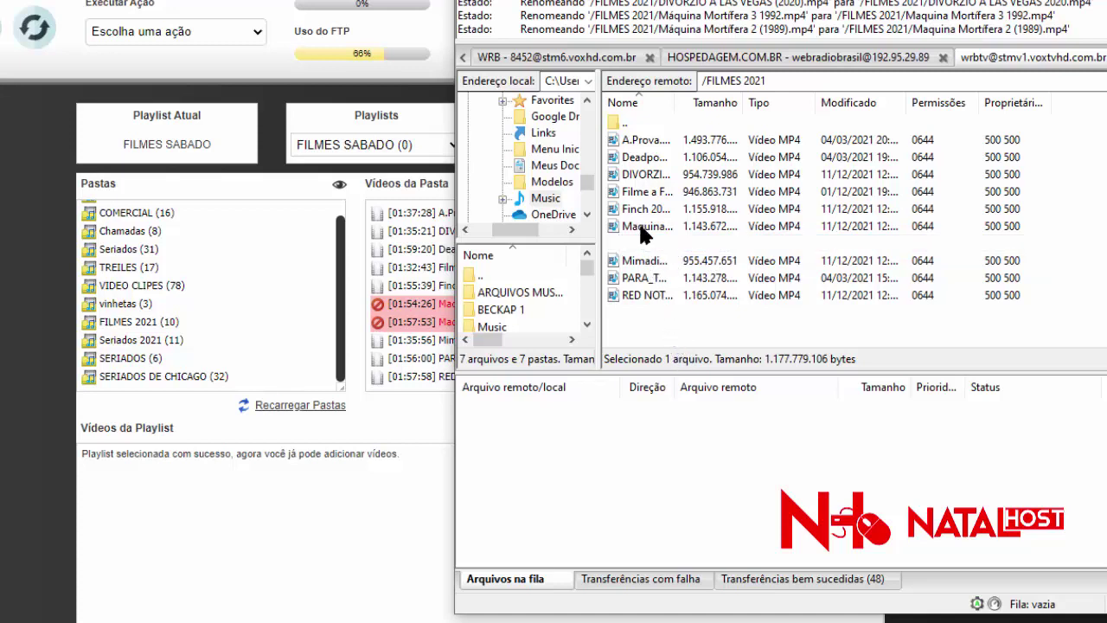
Replace Mortífera with F in the second film's name, making it Maquina F 2 (1989).mp4.
left_click(644, 246)
left_click(644, 247)
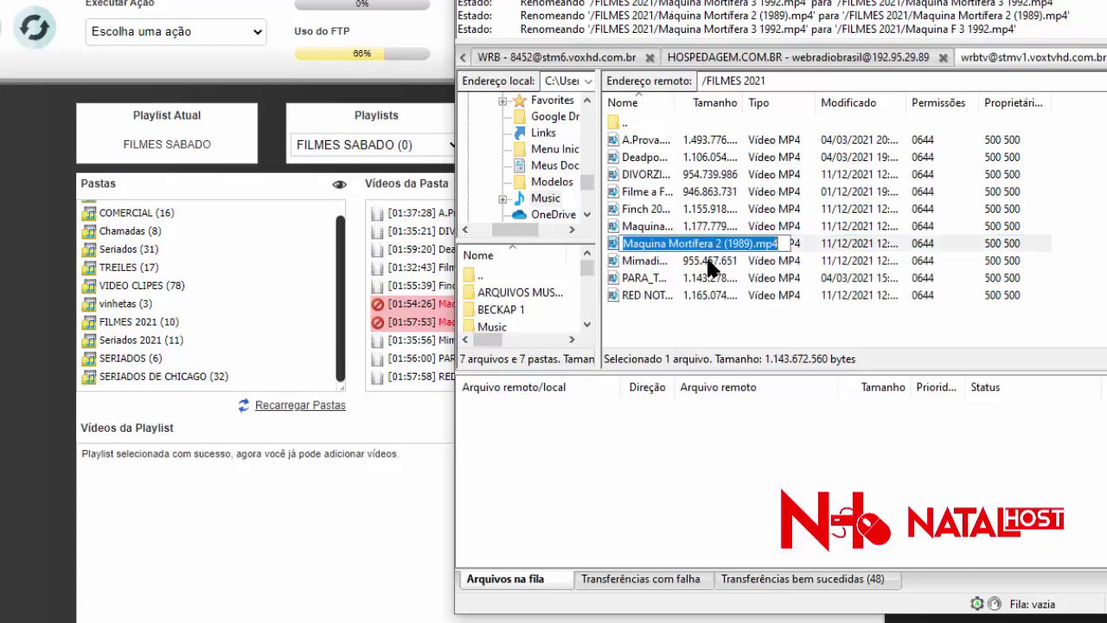
left_click_drag(717, 248, 668, 268)
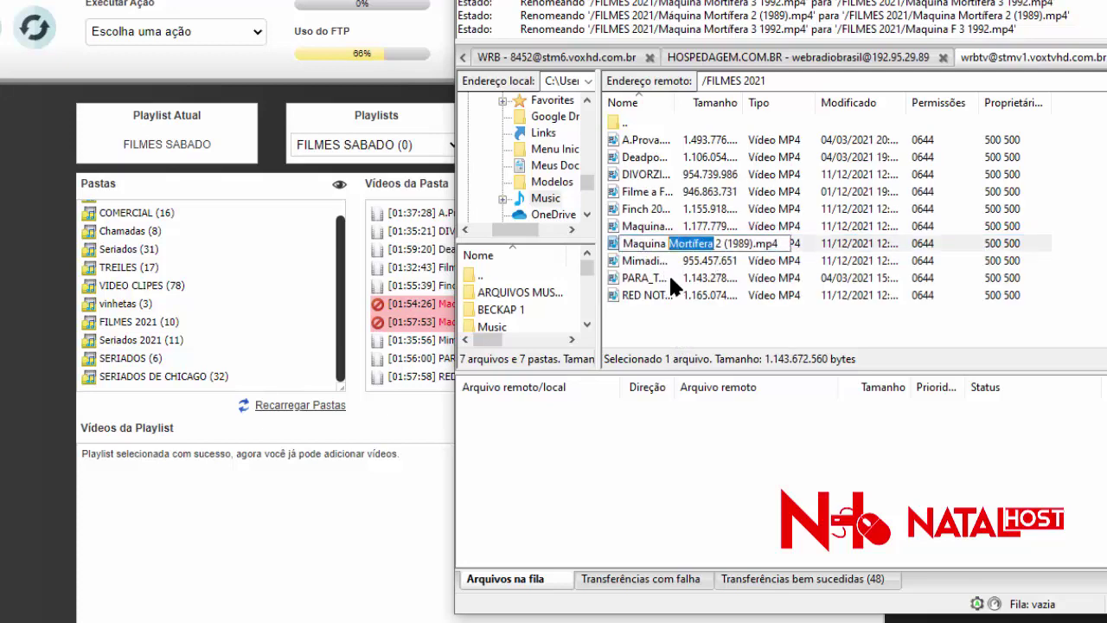
type("F")
key("Return")
Go back to the streaming panel and refresh the FILMES 2021 video list to check both renamed Maquina F files.
left_click(648, 262)
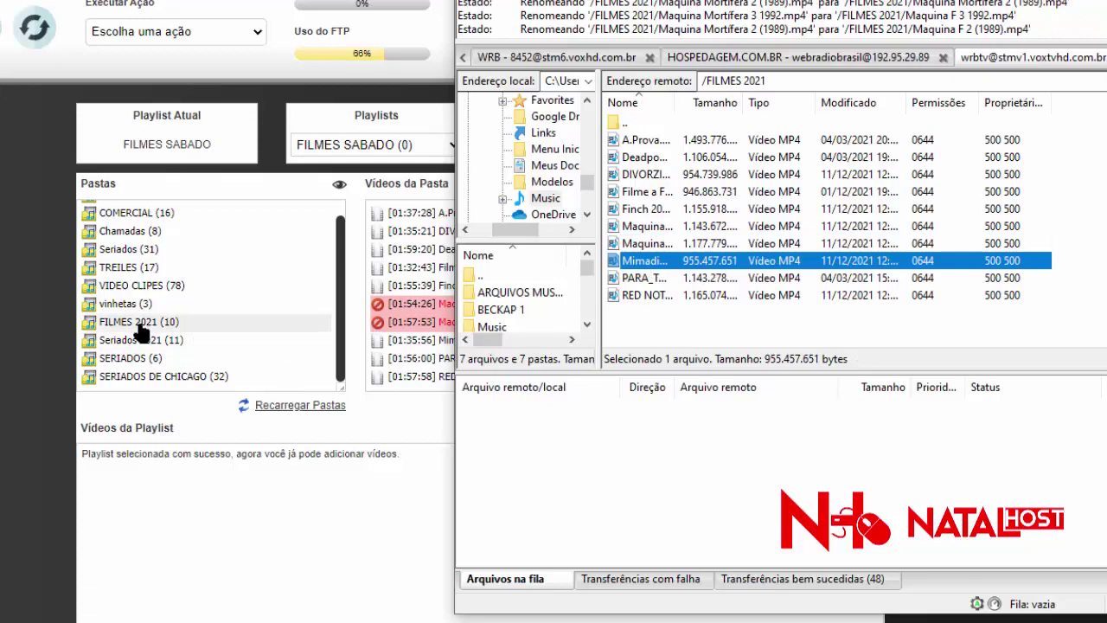
left_click(138, 330)
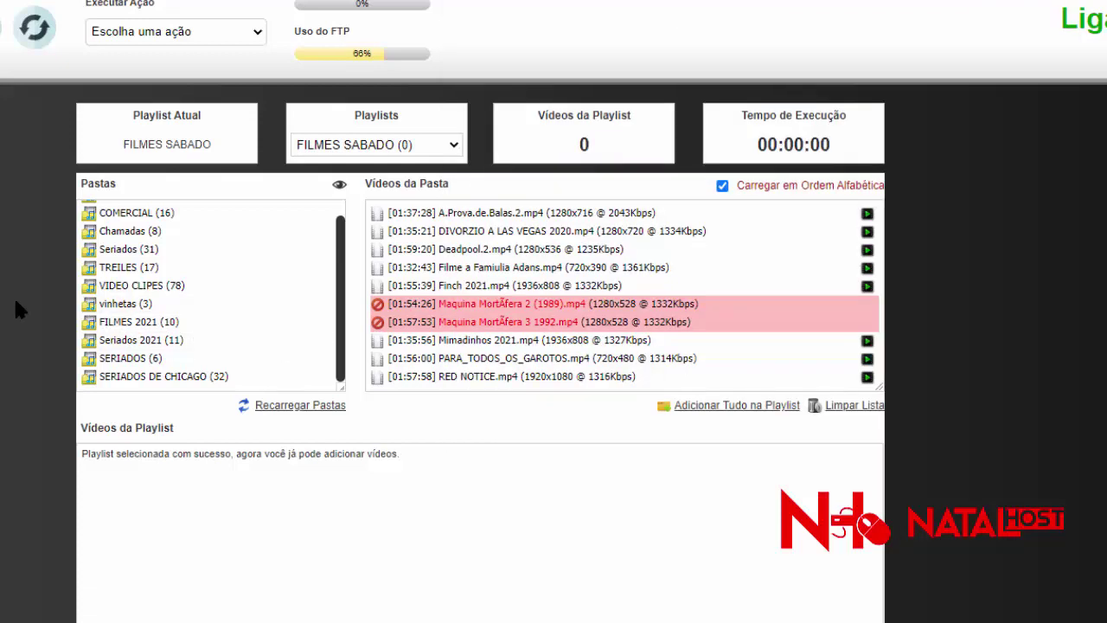
left_click(136, 327)
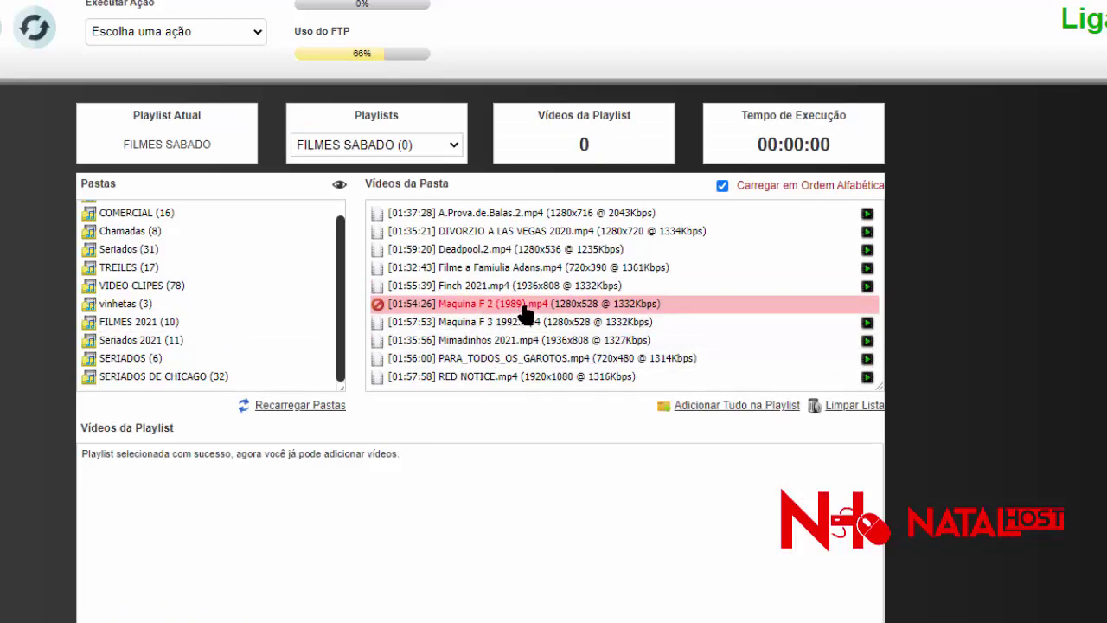
Switch to the FTP client and remove the parentheses around the year, renaming the second Maquina film as Maquina F 2 1989.mp4.
key("alt+Tab")
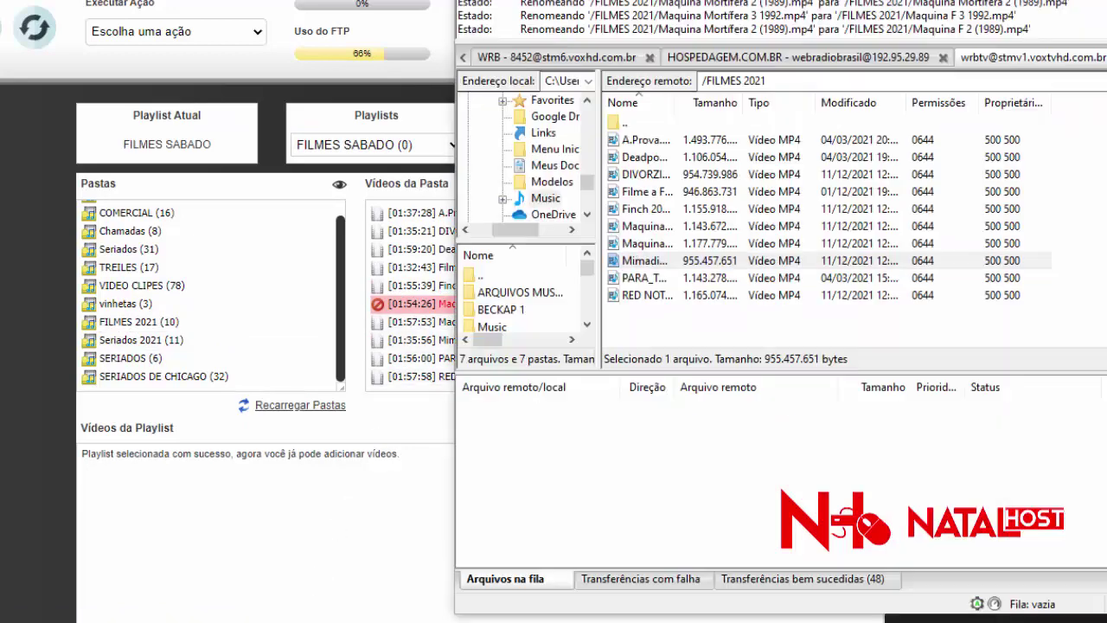
left_click(638, 261)
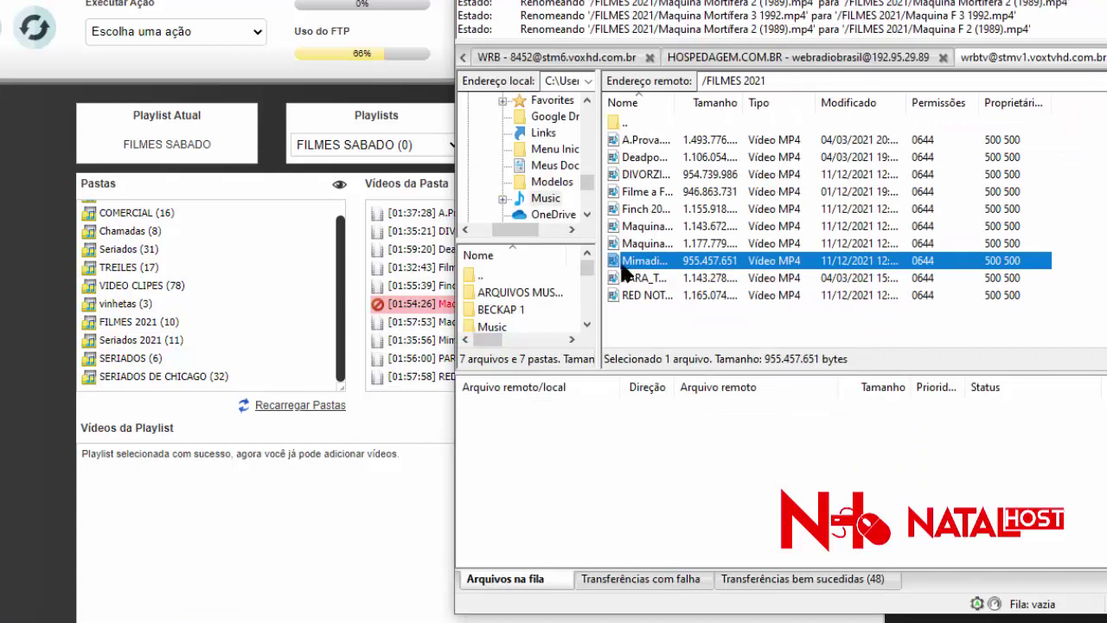
left_click(648, 244)
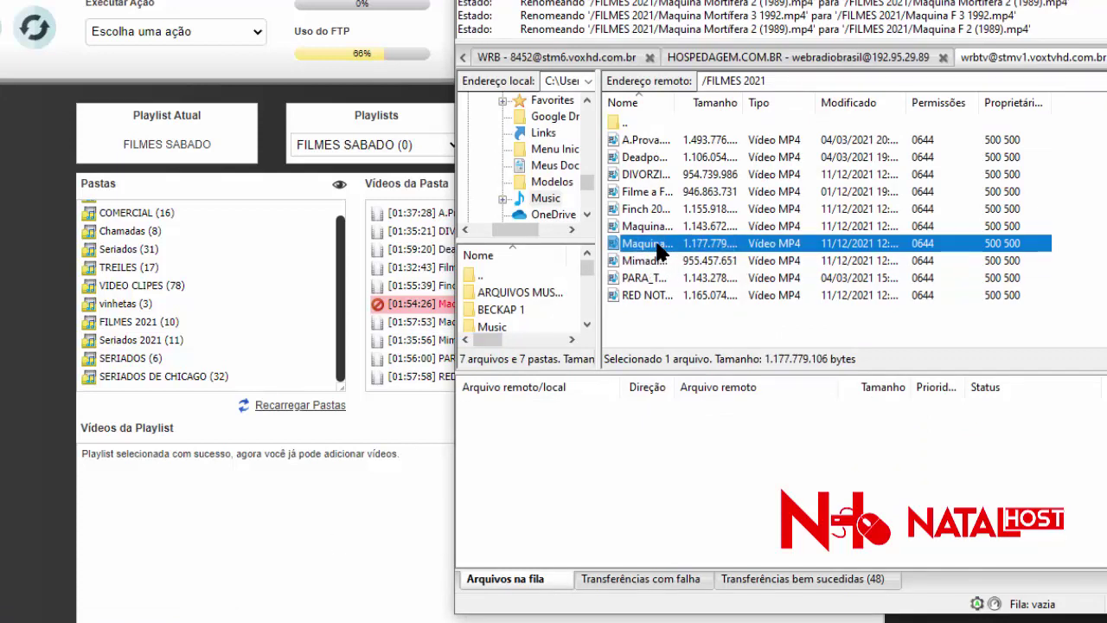
left_click(657, 246)
left_click(654, 228)
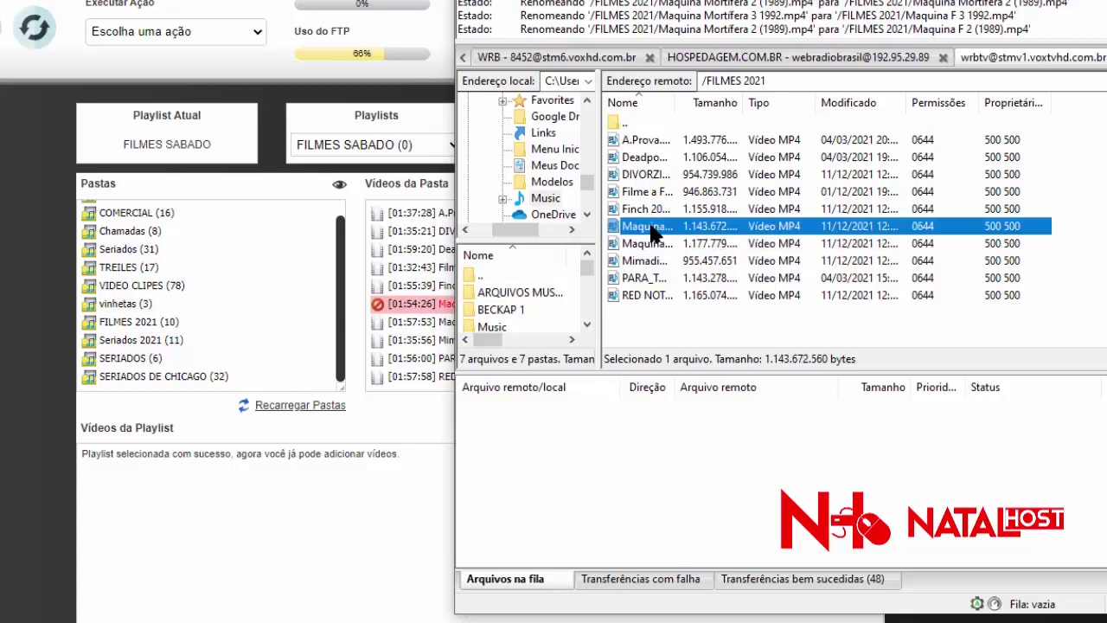
left_click(649, 231)
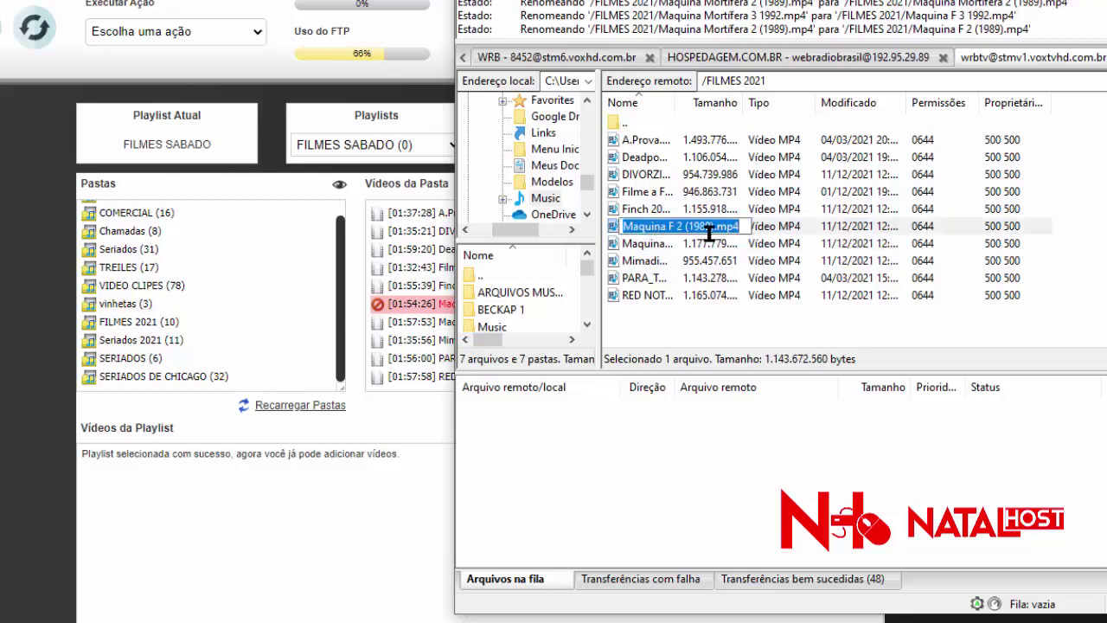
left_click(709, 229)
key("BackSpace")
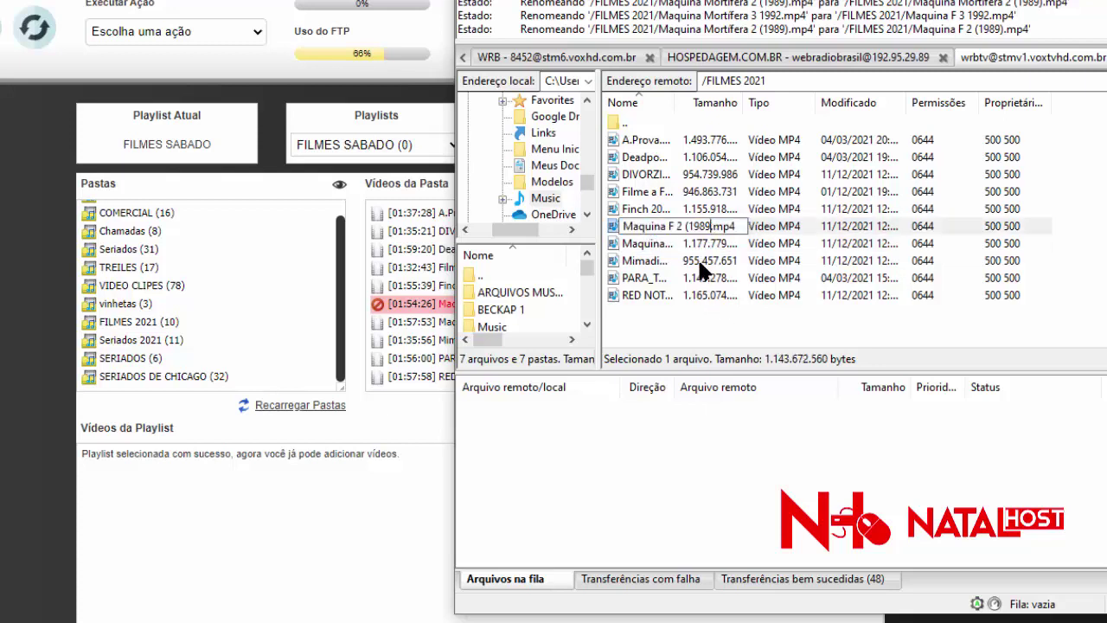
key("BackSpace")
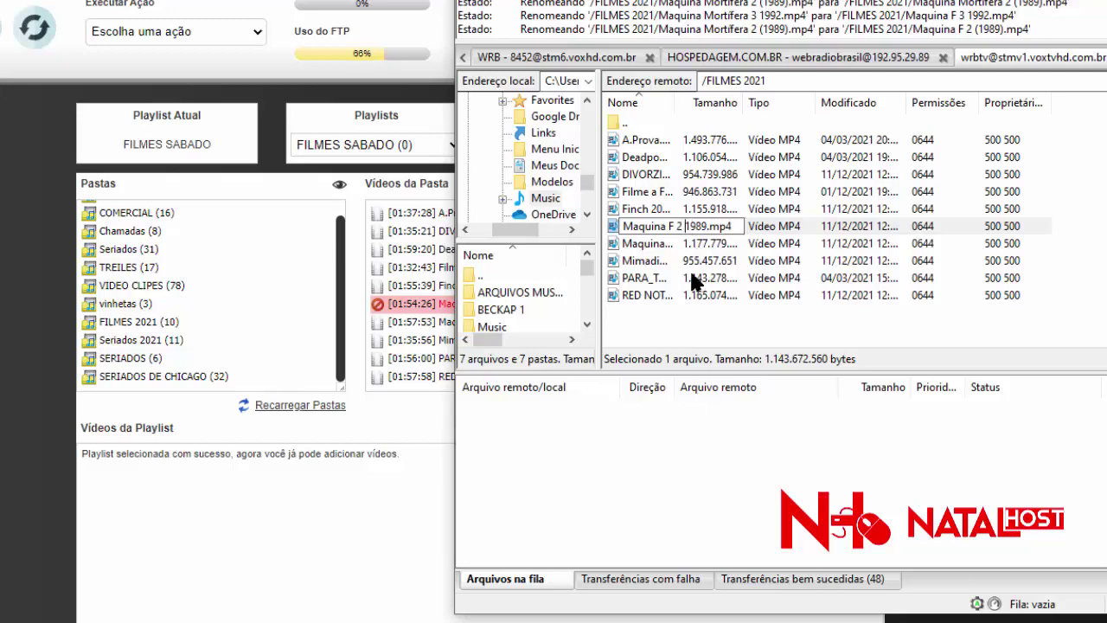
left_click(650, 245)
Return to the streaming panel and reload the FILMES 2021 folder to check the renamed file.
left_click(38, 343)
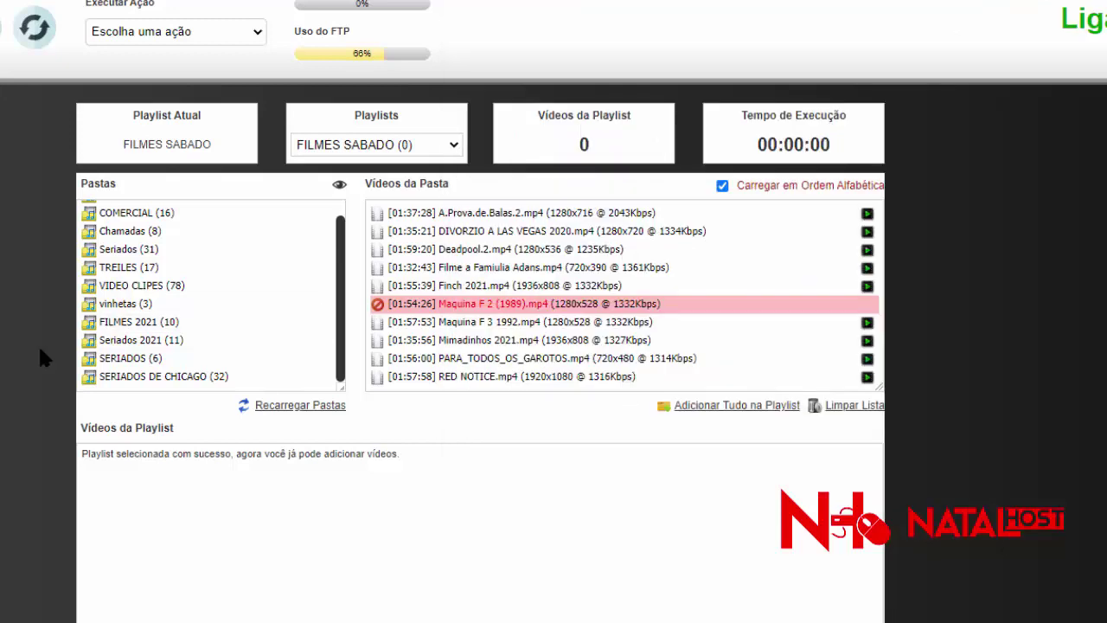
left_click(159, 323)
scroll(606, 308, "down", 4)
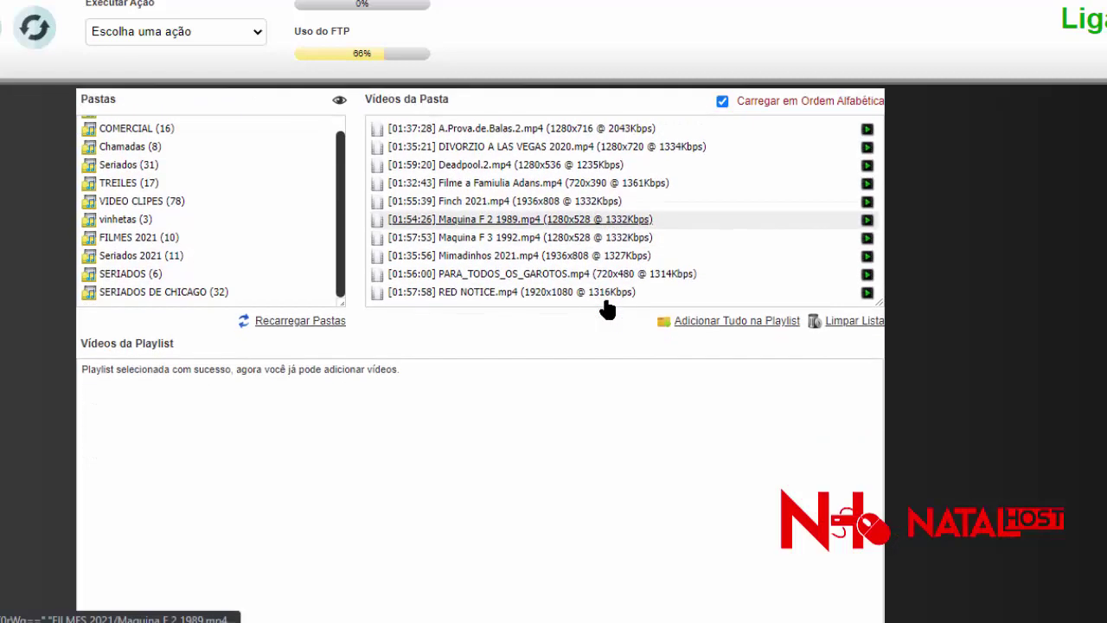
scroll(606, 309, "up", 4)
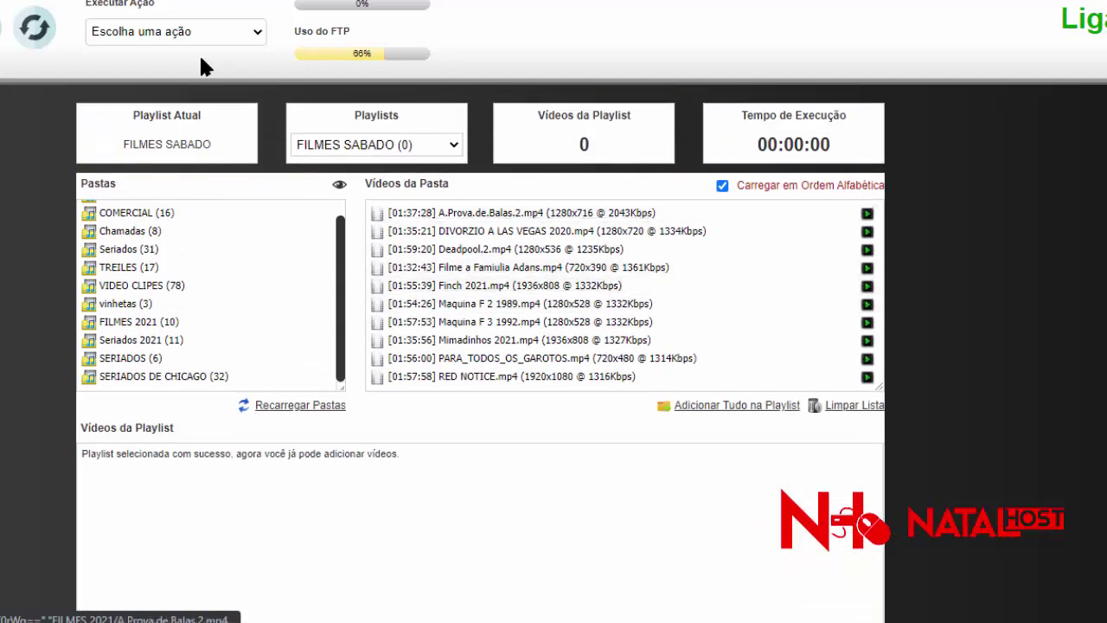
left_click(156, 33)
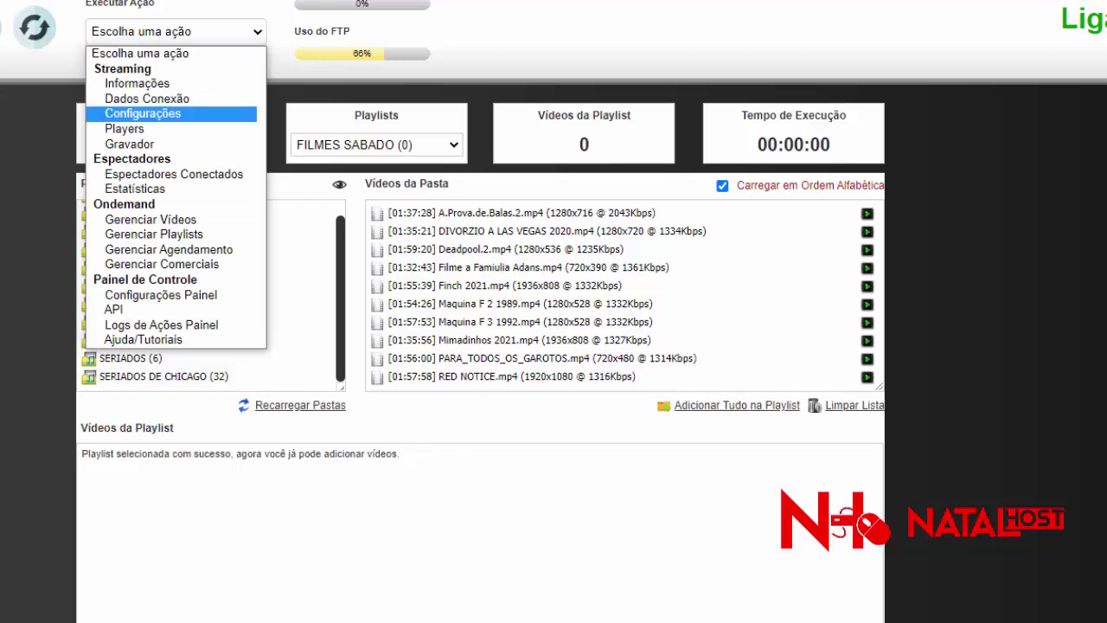
left_click(464, 258)
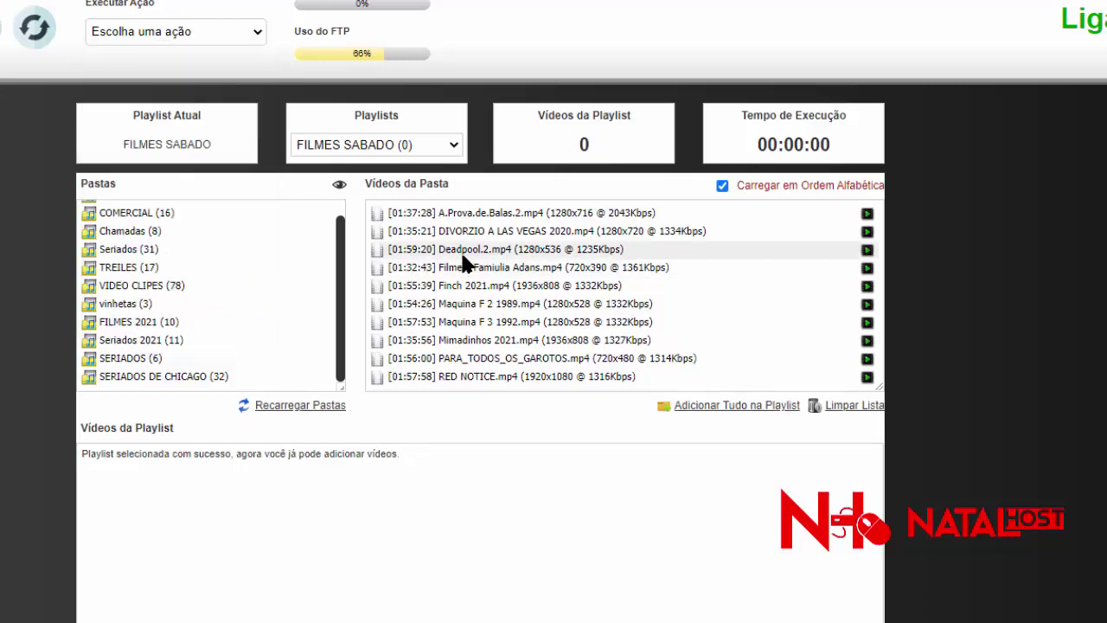
left_click(408, 147)
left_click(408, 145)
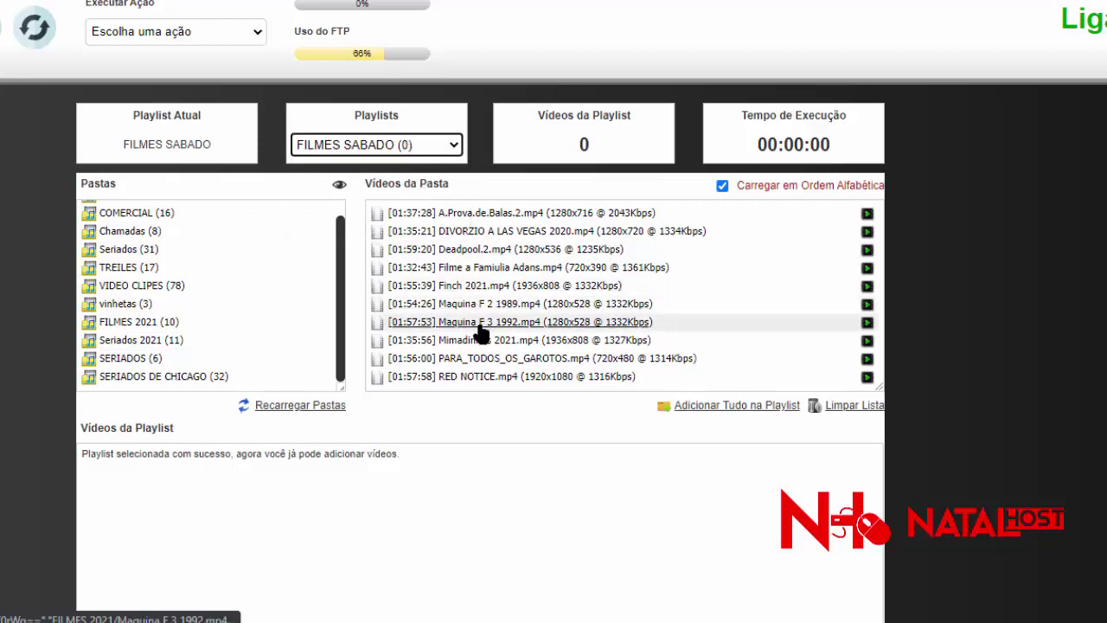
Add all videos of the FILMES 2021 folder to the FILMES SABADO playlist and save the playlist.
scroll(480, 333, "down", 2)
left_click(711, 224)
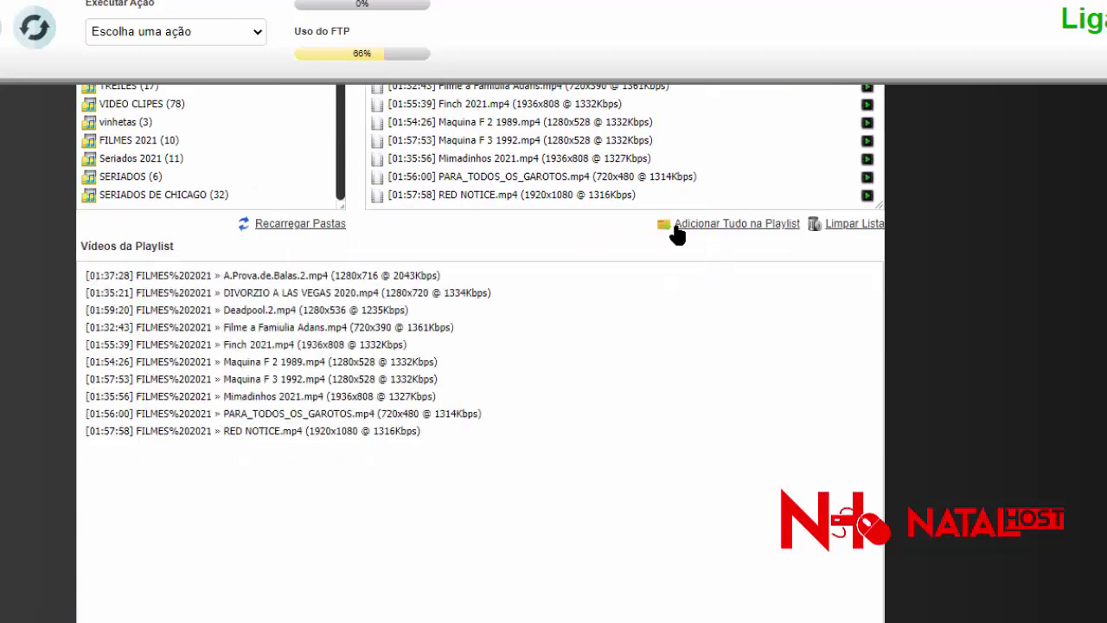
scroll(628, 326, "up", 2)
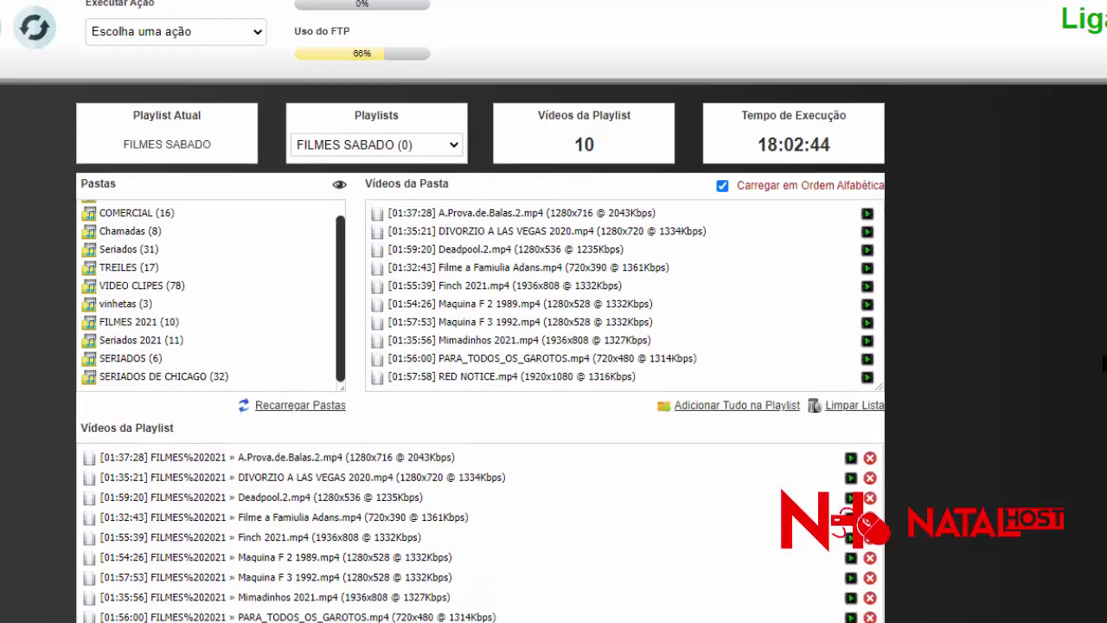
scroll(714, 355, "down", 4)
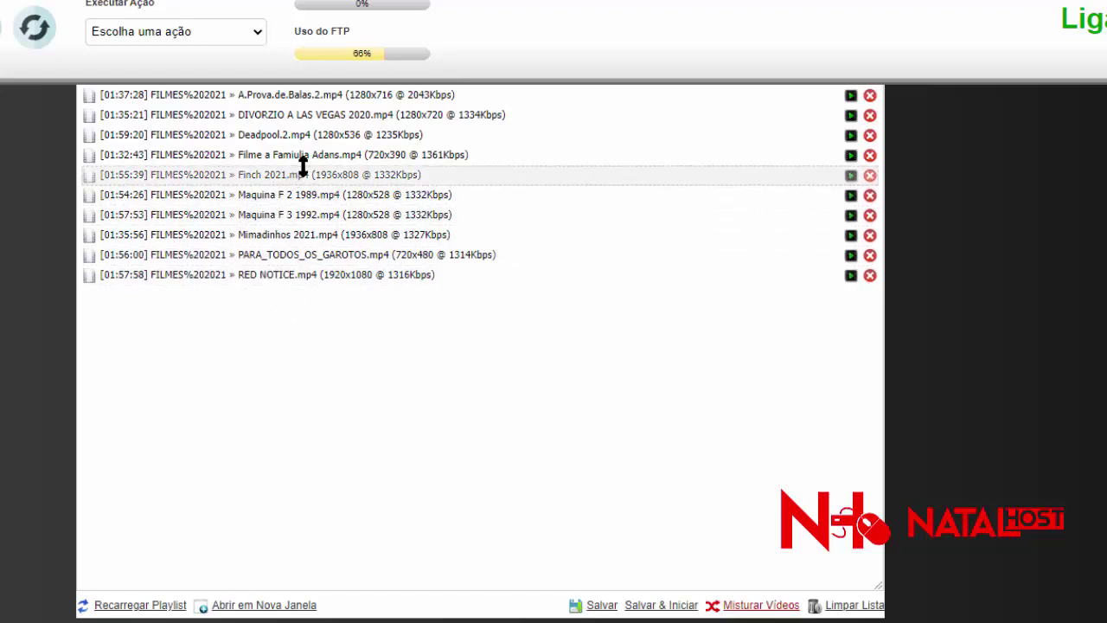
scroll(302, 164, "up", 2)
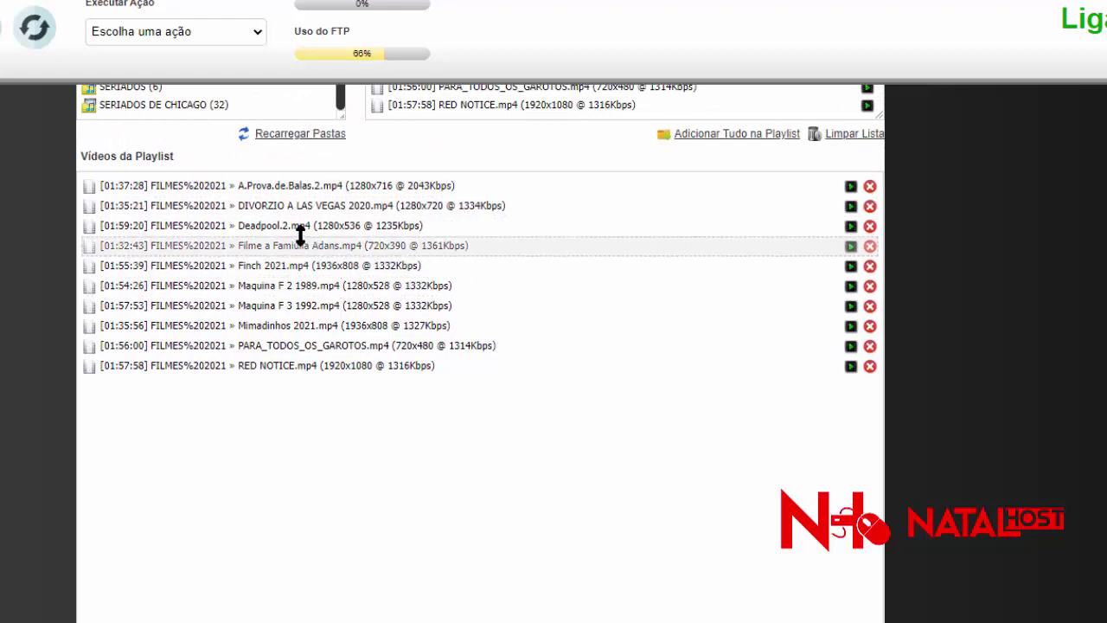
scroll(371, 432, "down", 3)
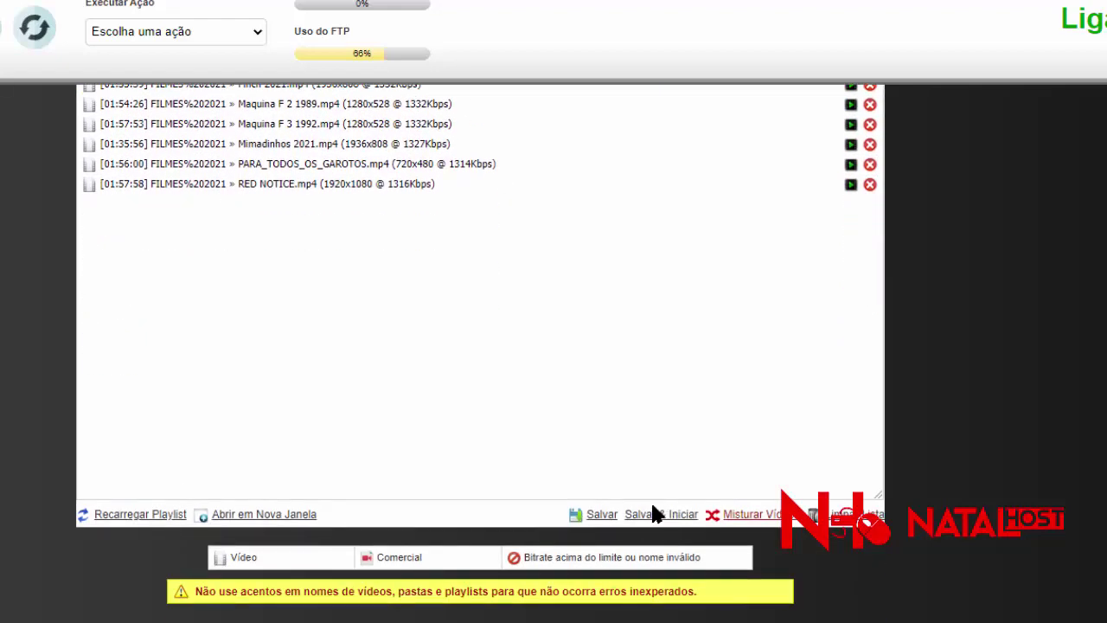
left_click(602, 515)
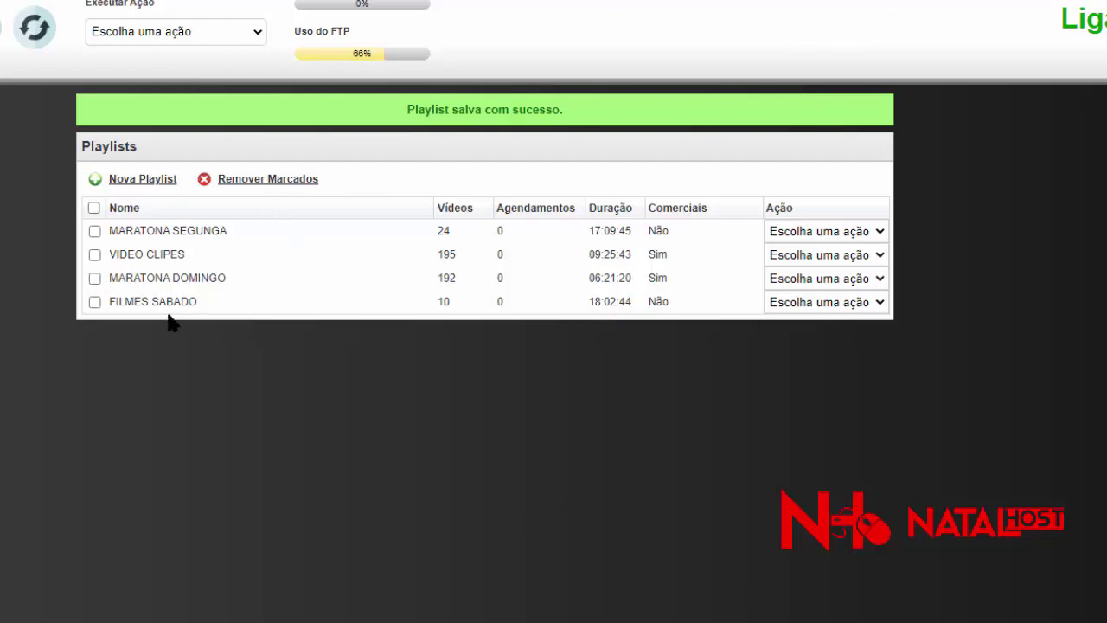
Go back to the streaming information page and start the FILMES SABADO playlist.
left_click(159, 39)
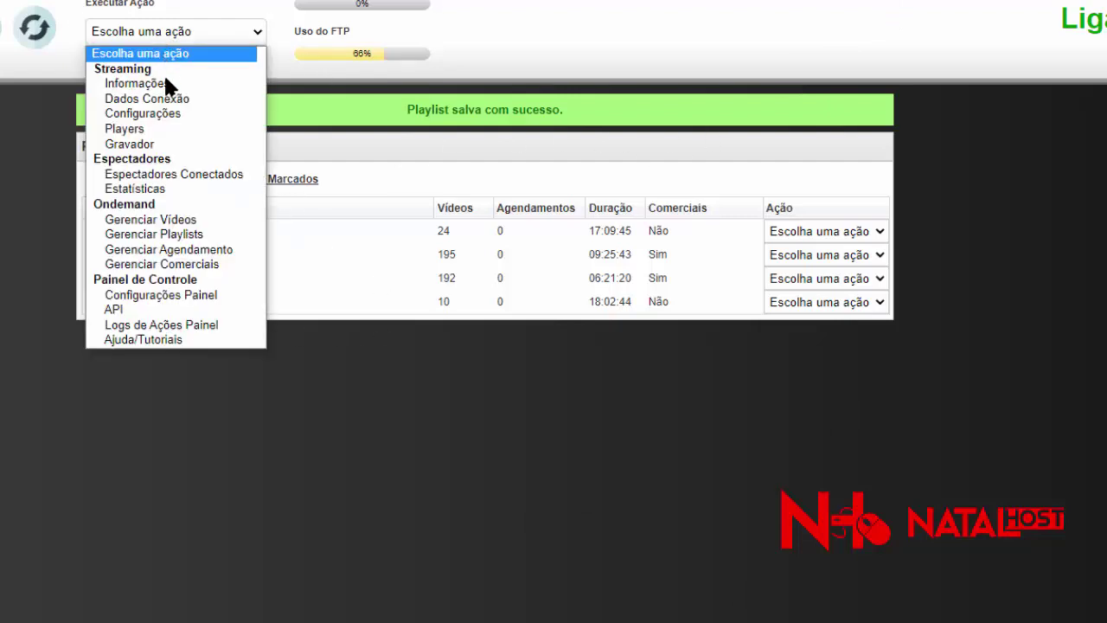
left_click(166, 83)
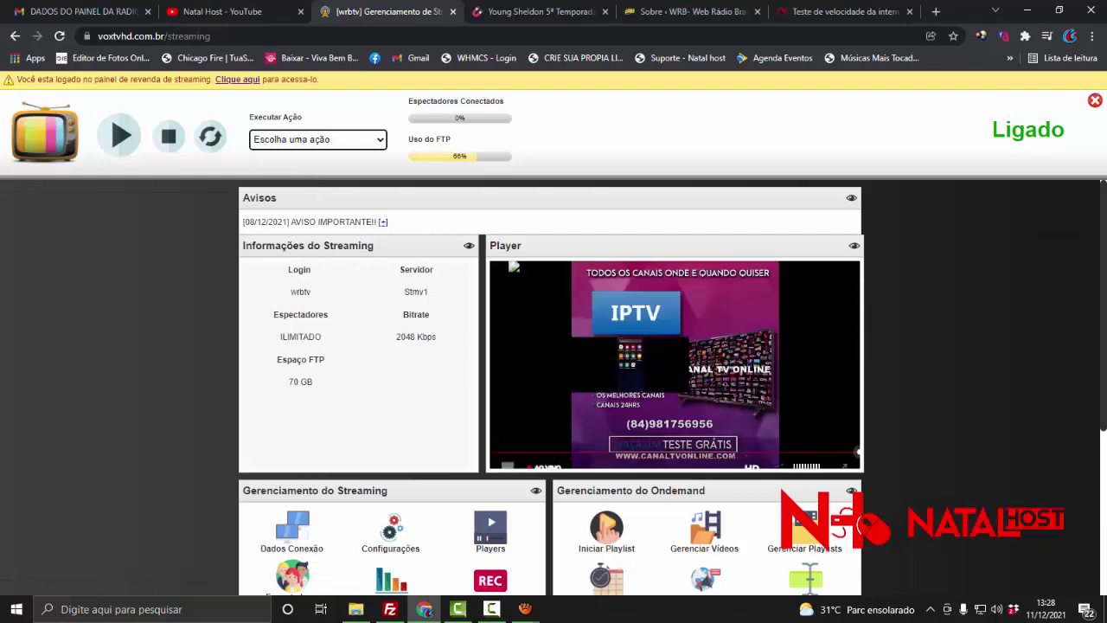
scroll(478, 359, "down", 2)
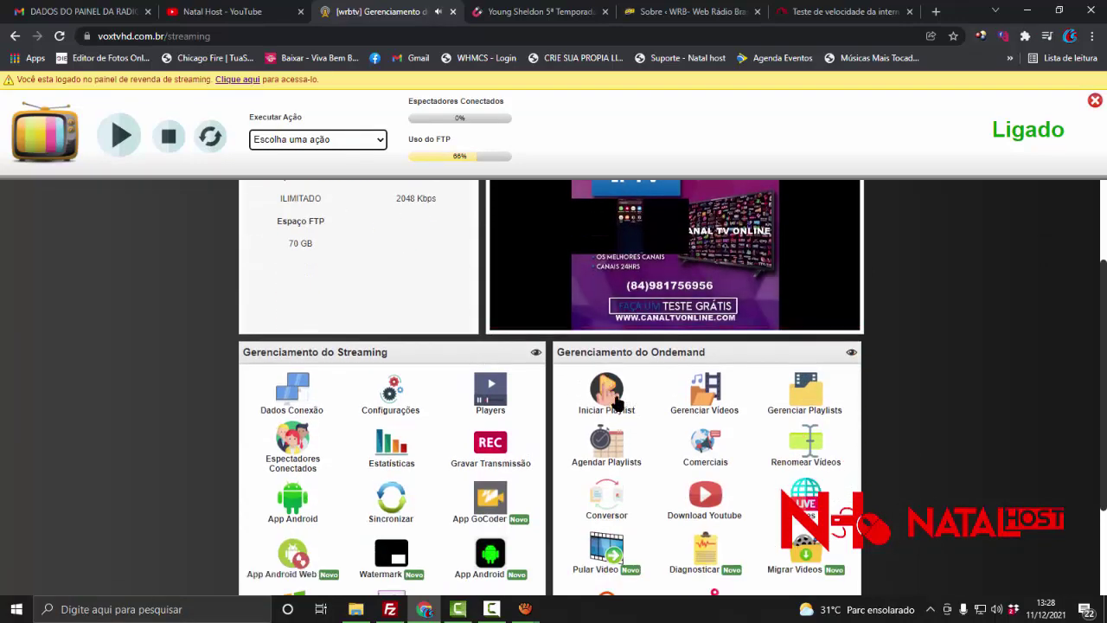
scroll(473, 357, "up", 2)
mouse_move(489, 394)
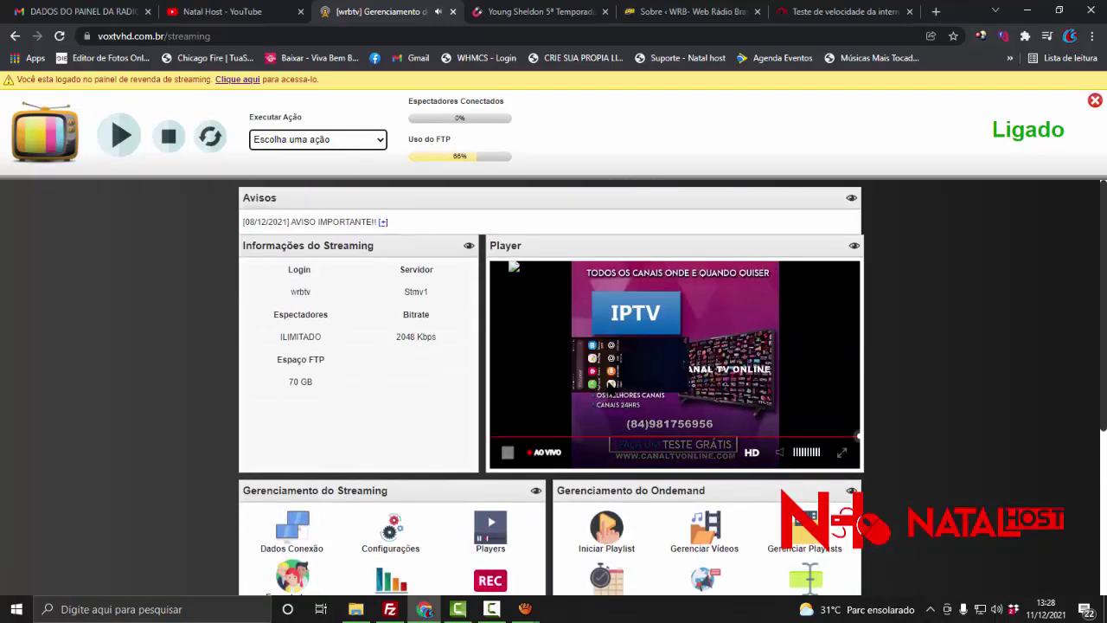
scroll(488, 394, "down", 3)
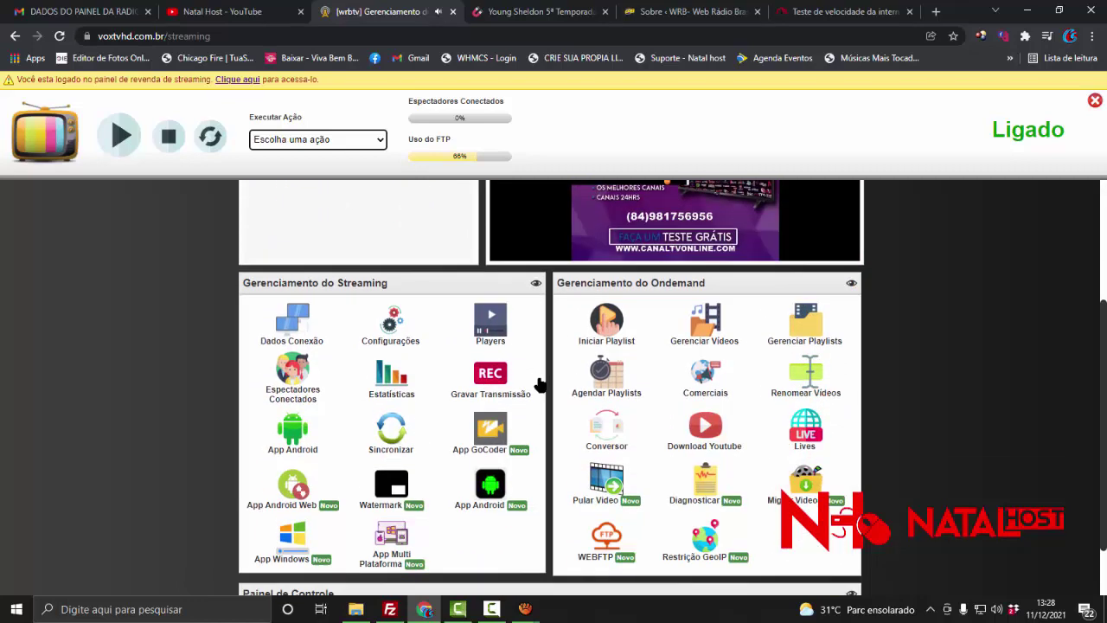
left_click(615, 335)
left_click(519, 353)
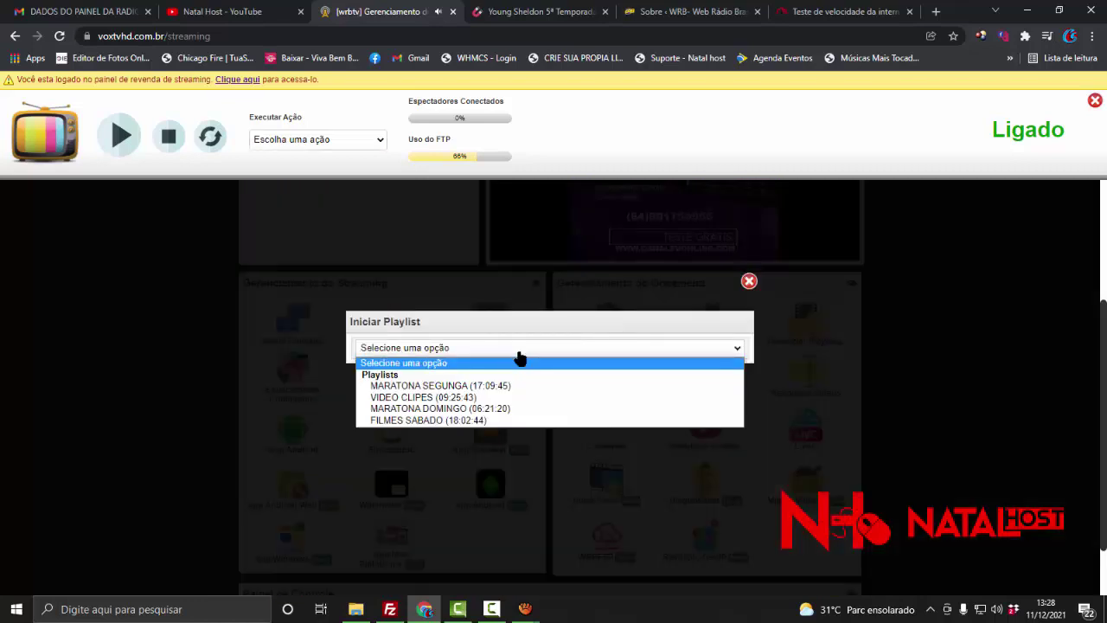
left_click(487, 420)
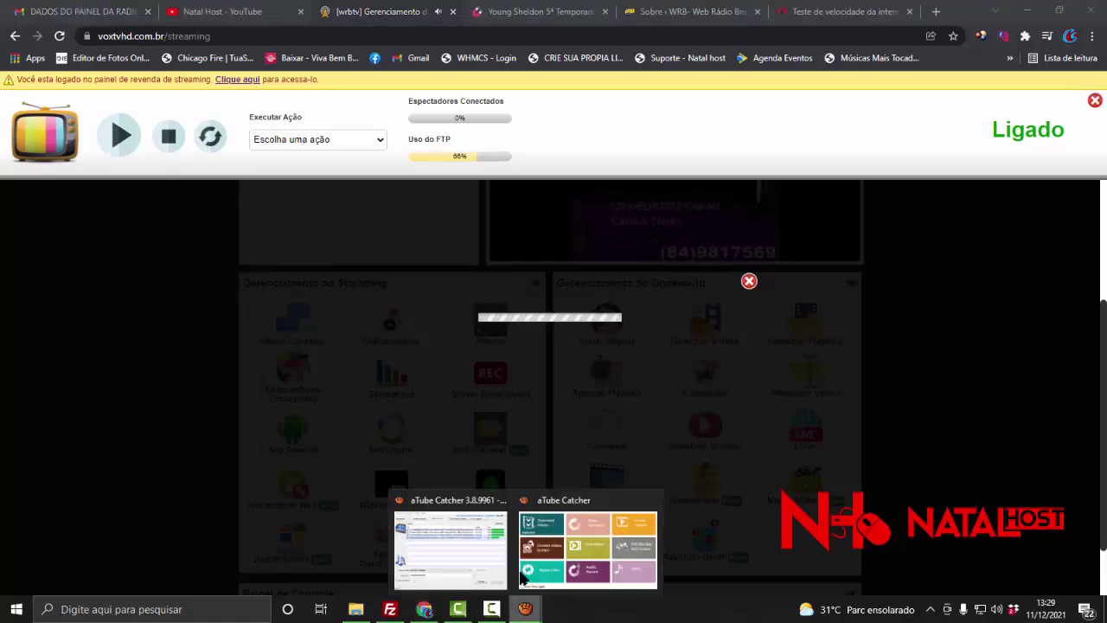
Check the video conversion progress in aTube Catcher, then return to the browser and dismiss the playlist start message.
left_click(488, 511)
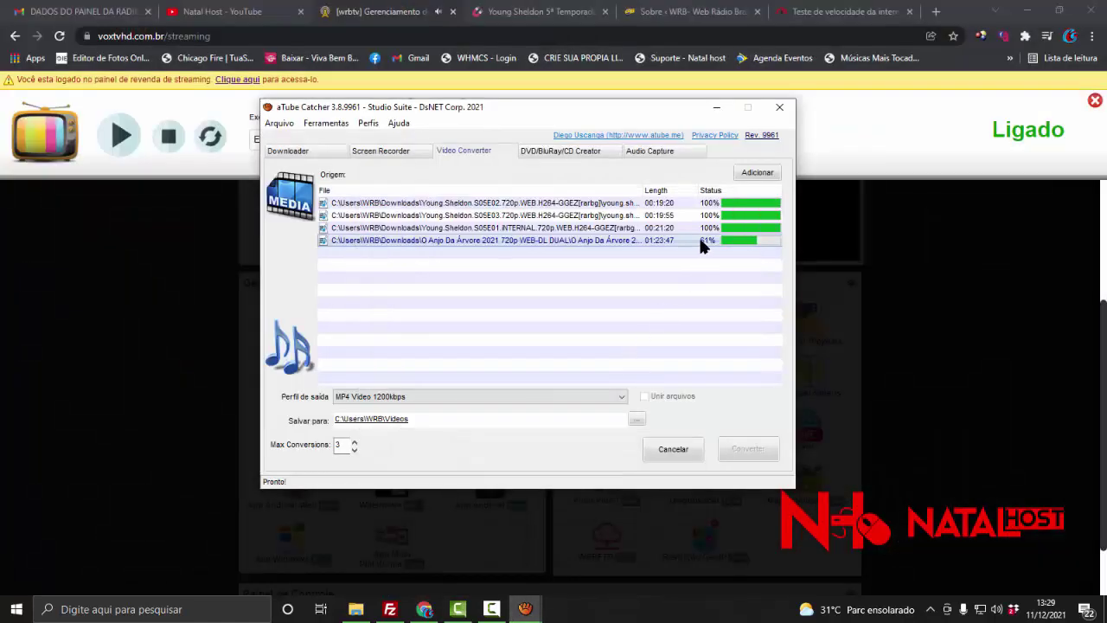
key("alt+Tab")
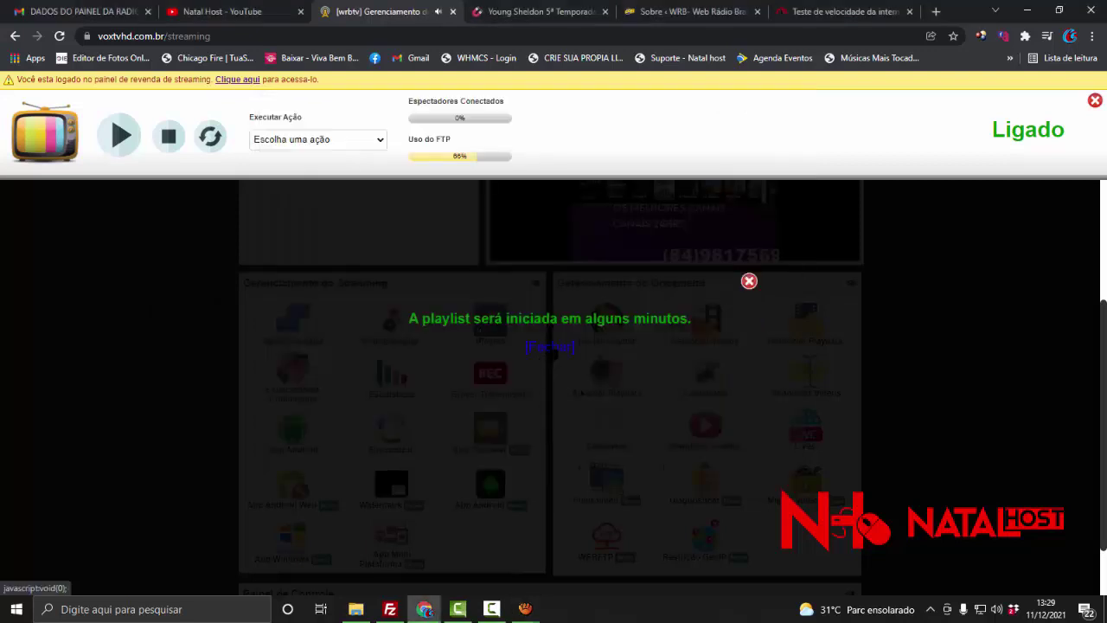
left_click(550, 346)
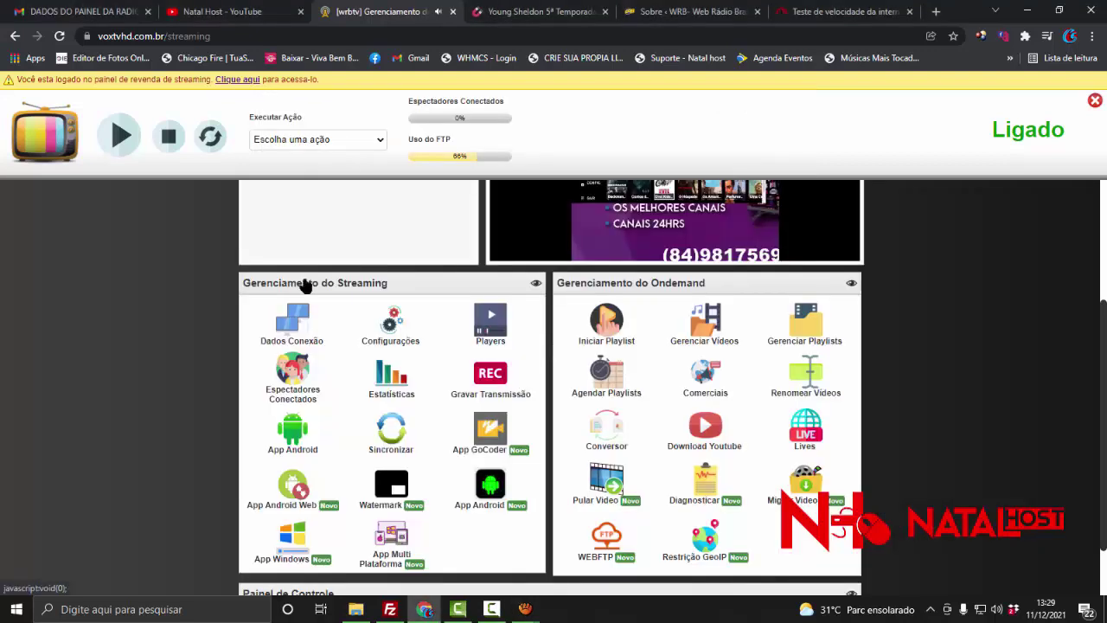
Open the schedule management page and bring up the form for registering a new schedule.
left_click(316, 146)
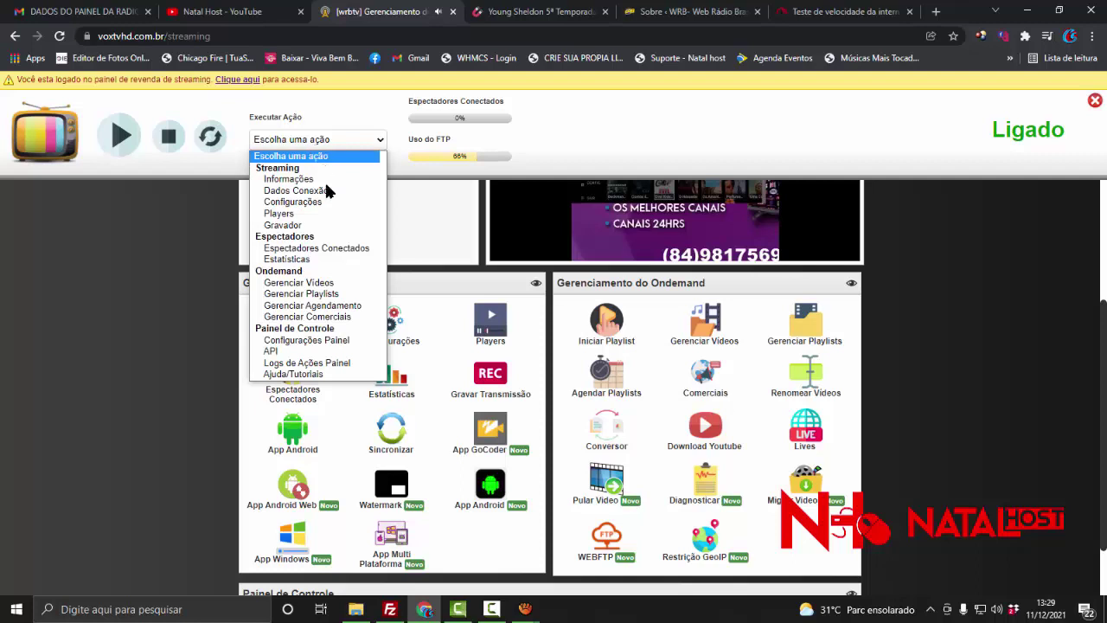
left_click(307, 306)
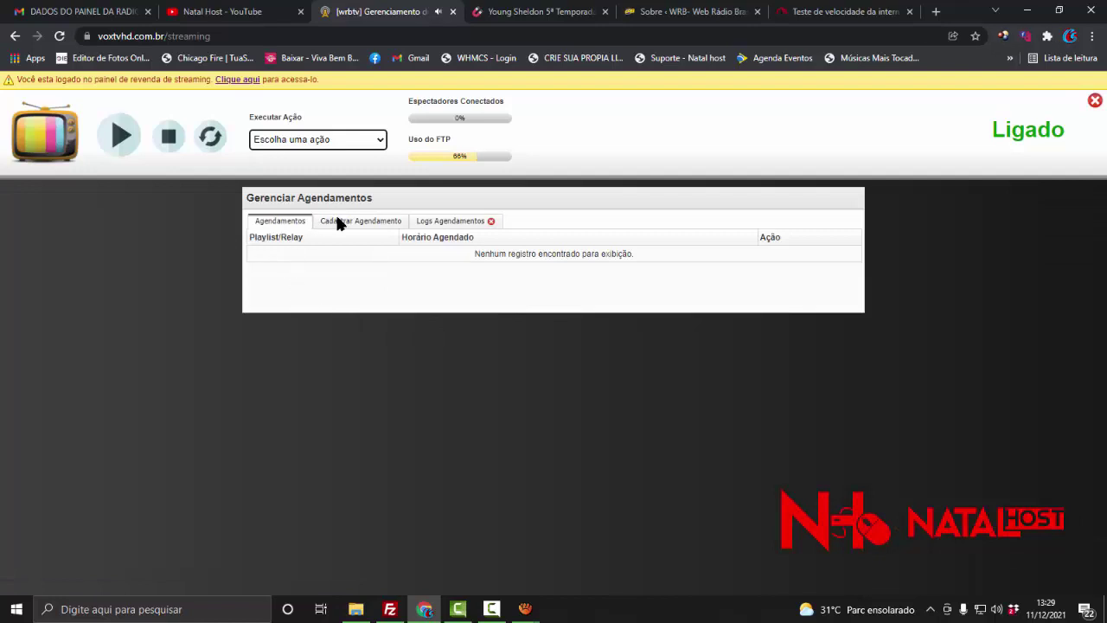
left_click(338, 223)
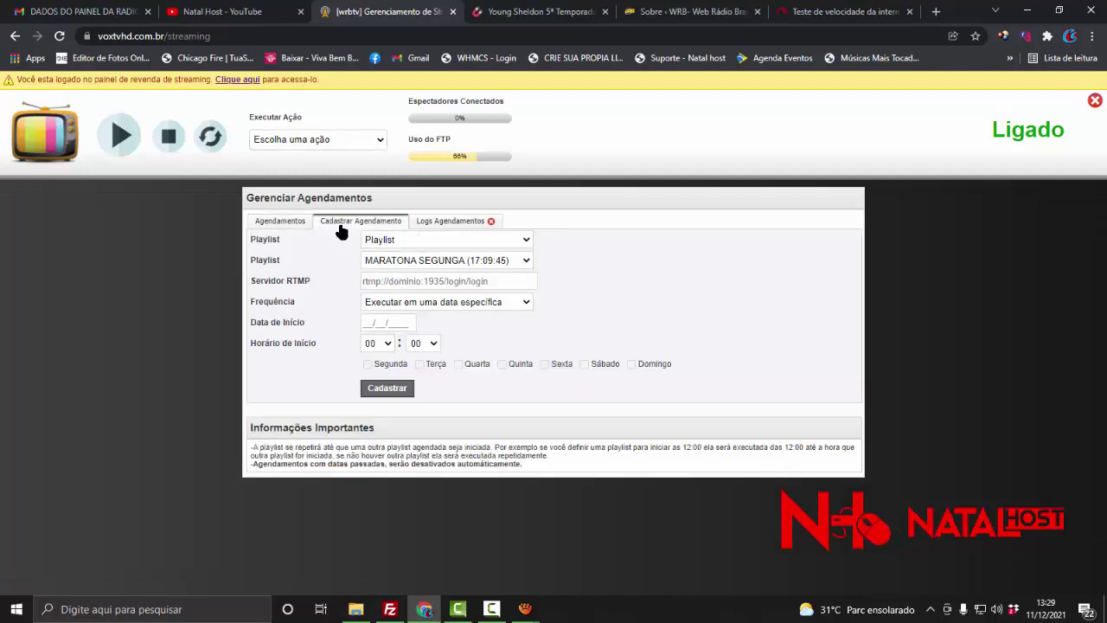
Set up the new schedule for the VIDEO CLIPES playlist with frequency "Executar em dias da semana" and start time 07:00.
left_click(420, 241)
left_click(426, 253)
left_click(422, 266)
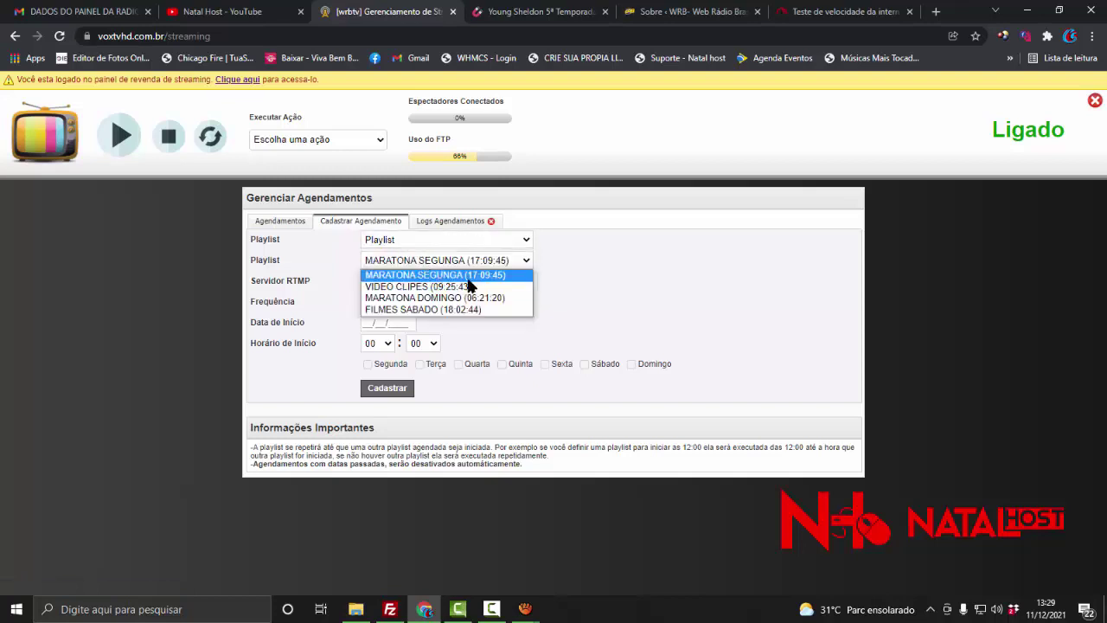
left_click(459, 288)
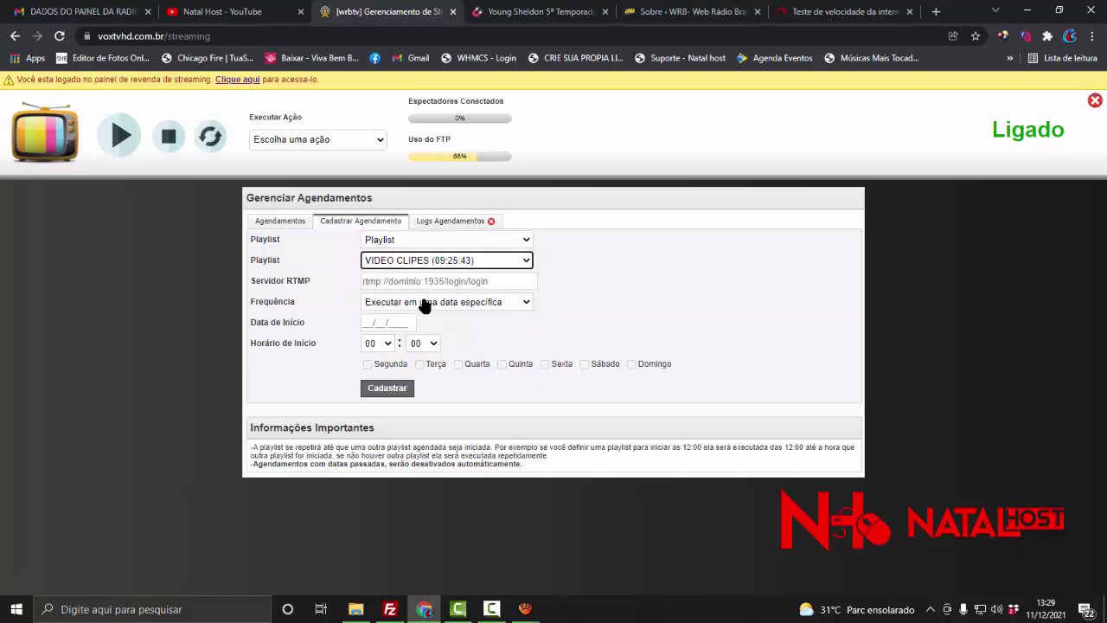
left_click(475, 303)
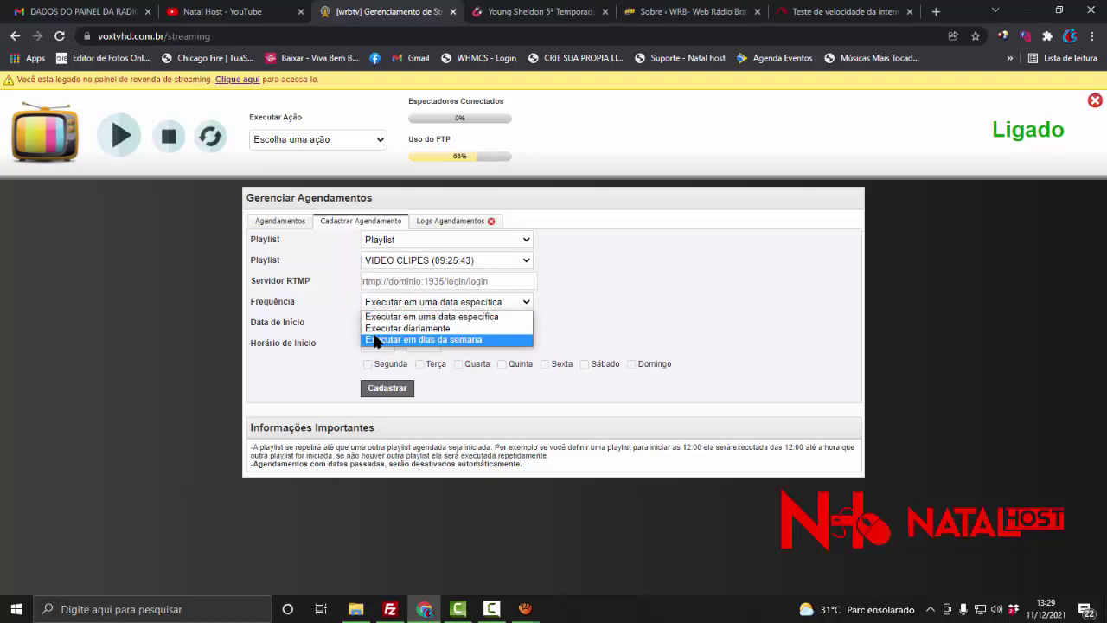
left_click(381, 339)
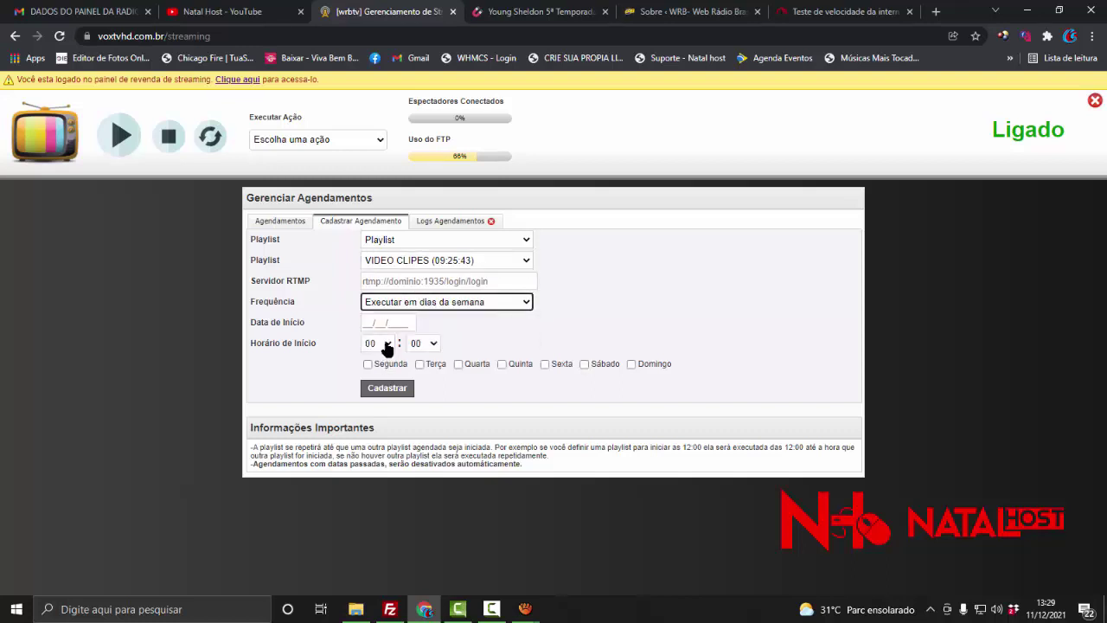
left_click(386, 345)
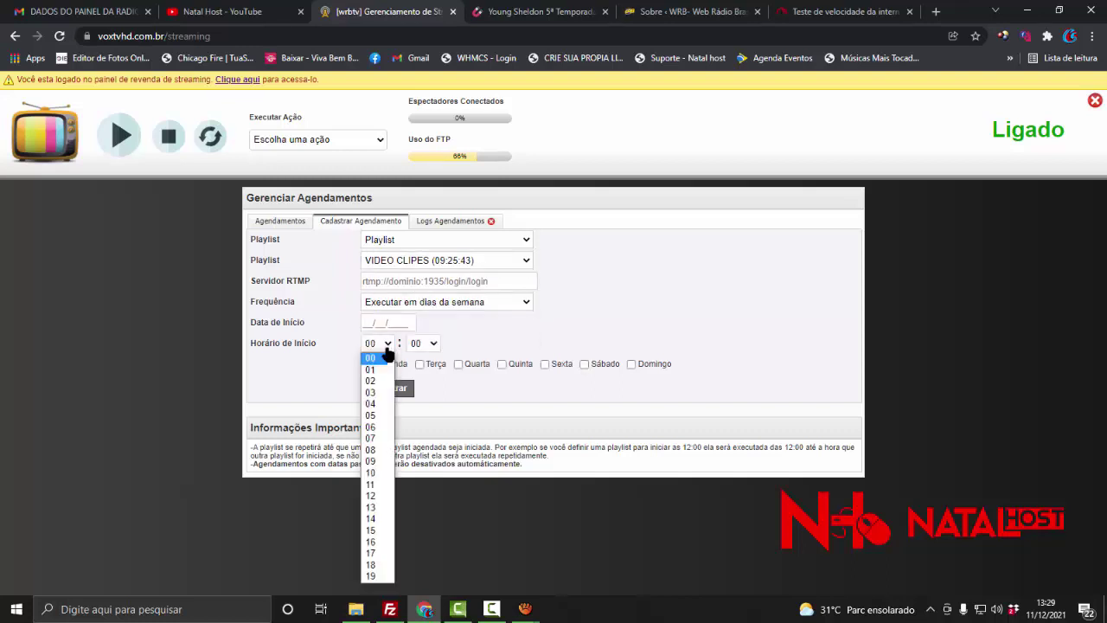
left_click(372, 437)
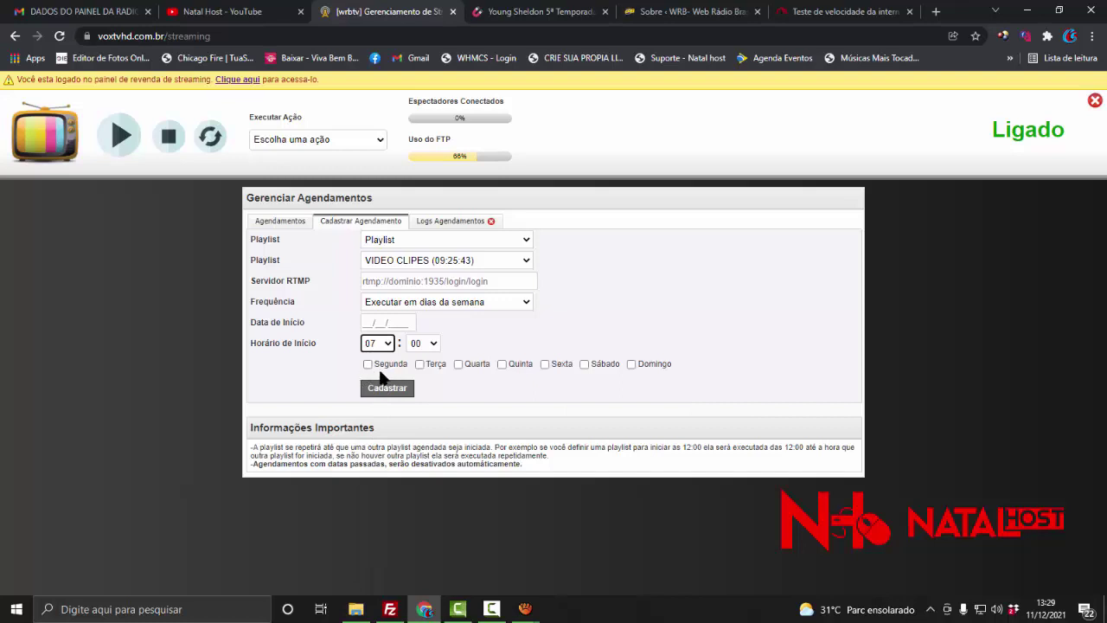
Choose Segunda through Sexta as the days for the VIDEO CLIPES schedule and register it.
left_click(368, 364)
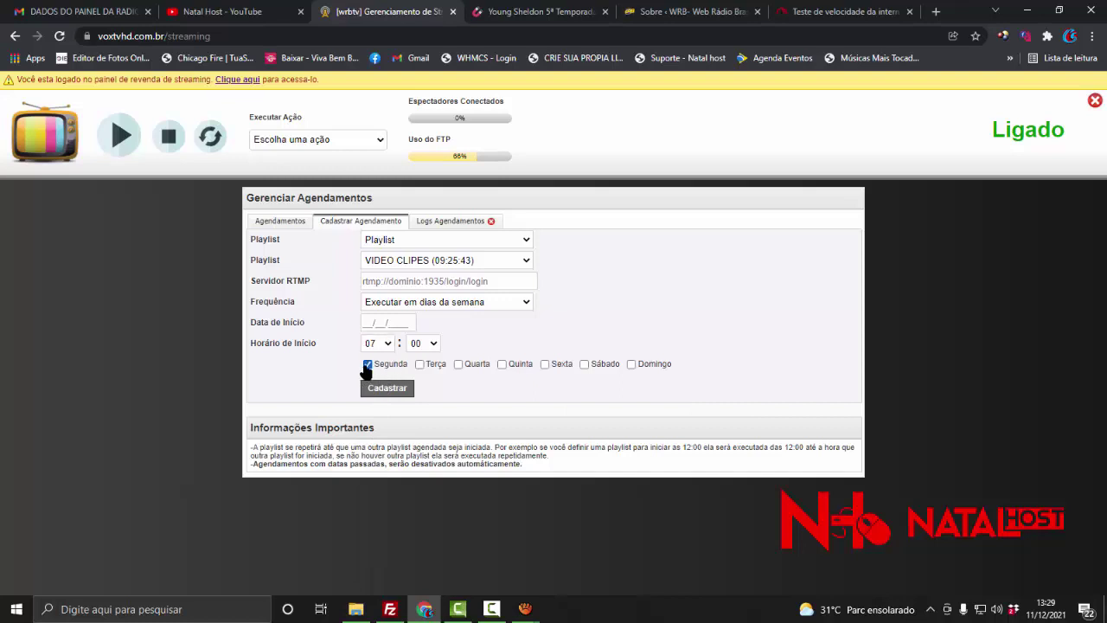
left_click(418, 364)
left_click(400, 303)
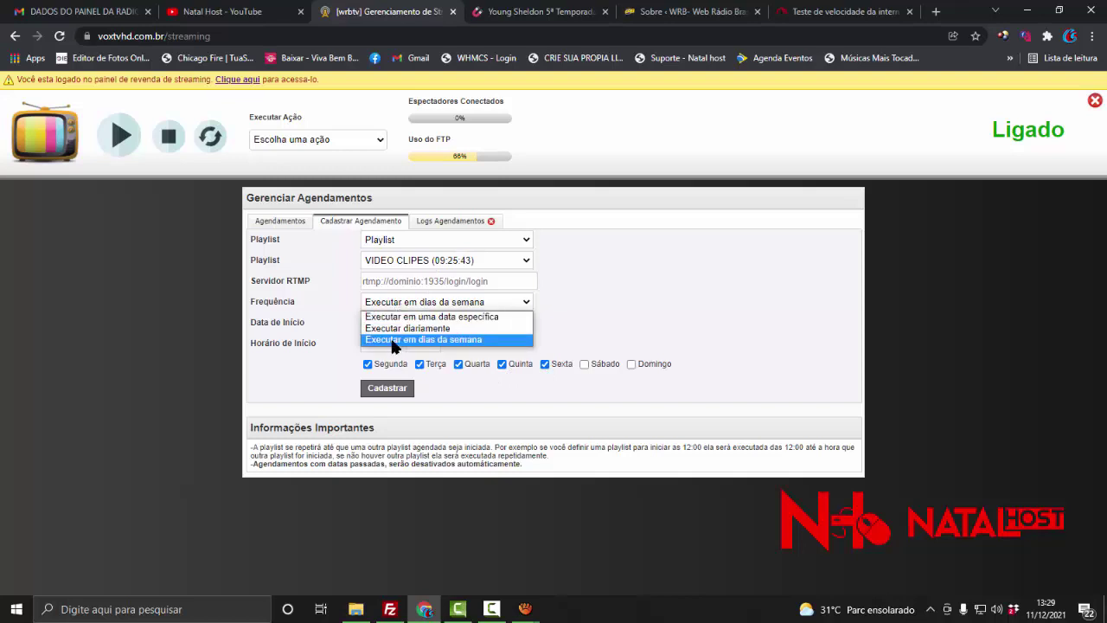
left_click(395, 344)
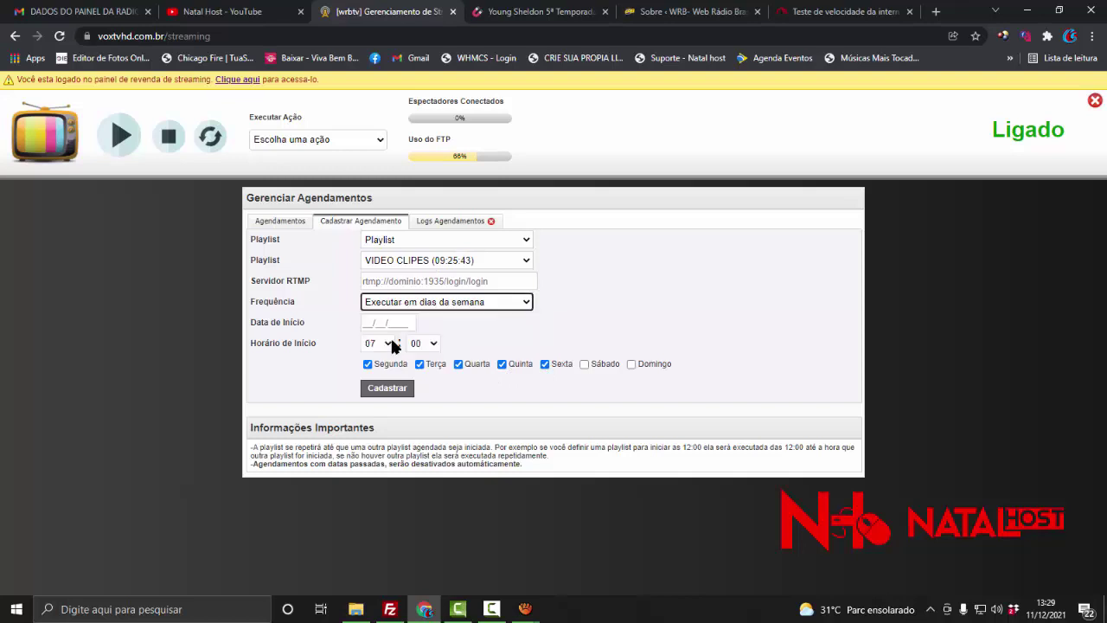
left_click(388, 391)
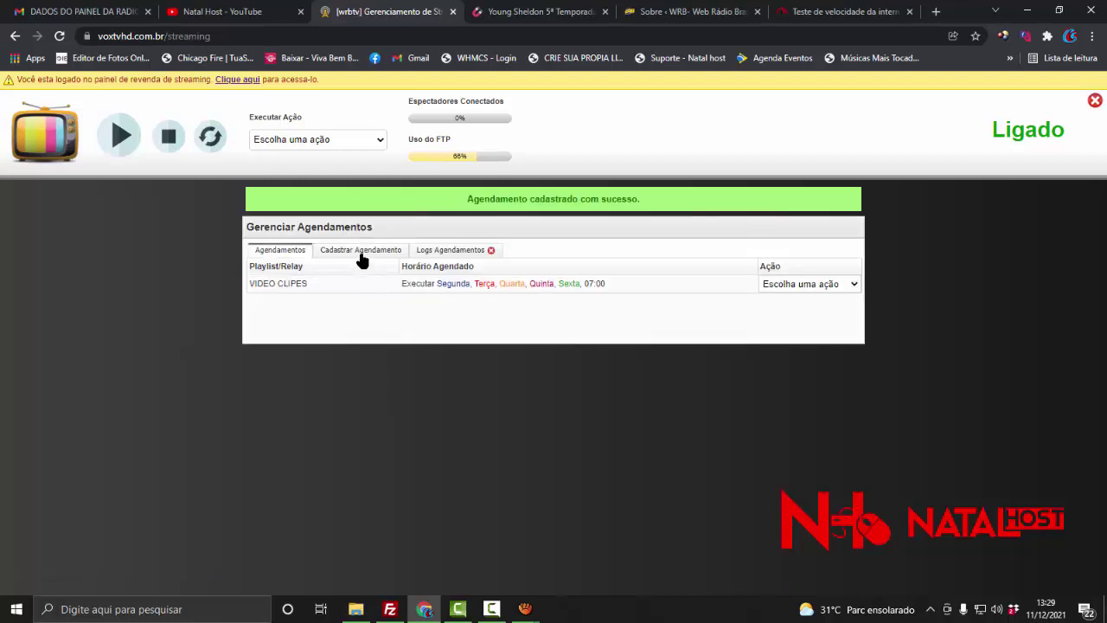
Begin another schedule for the FILMES SABADO playlist with frequency "Executar em dias da semana".
left_click(361, 254)
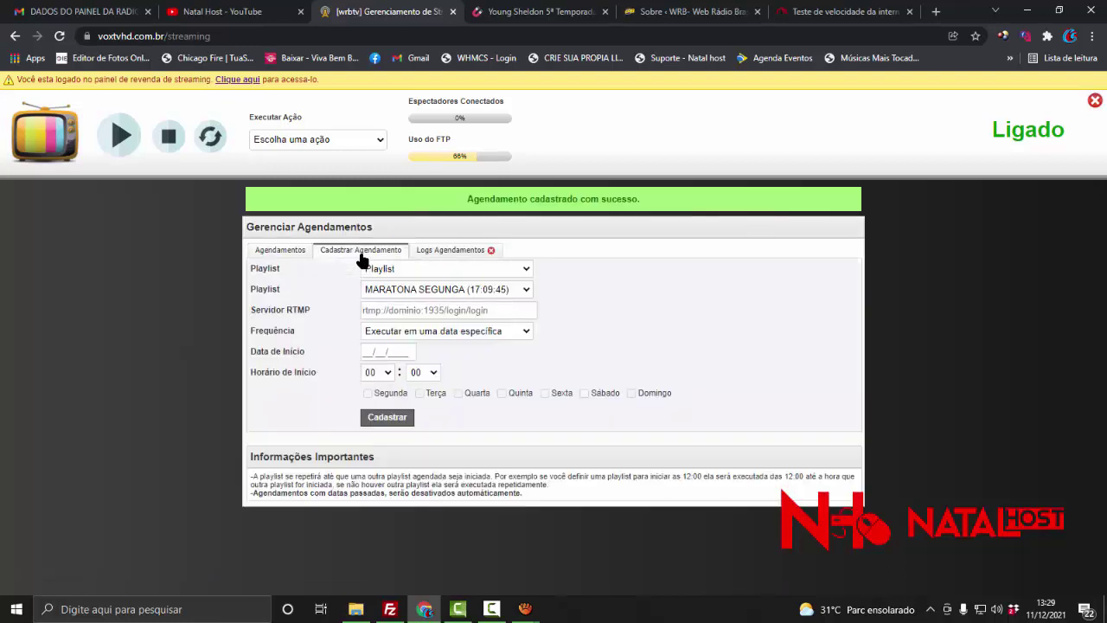
left_click(423, 292)
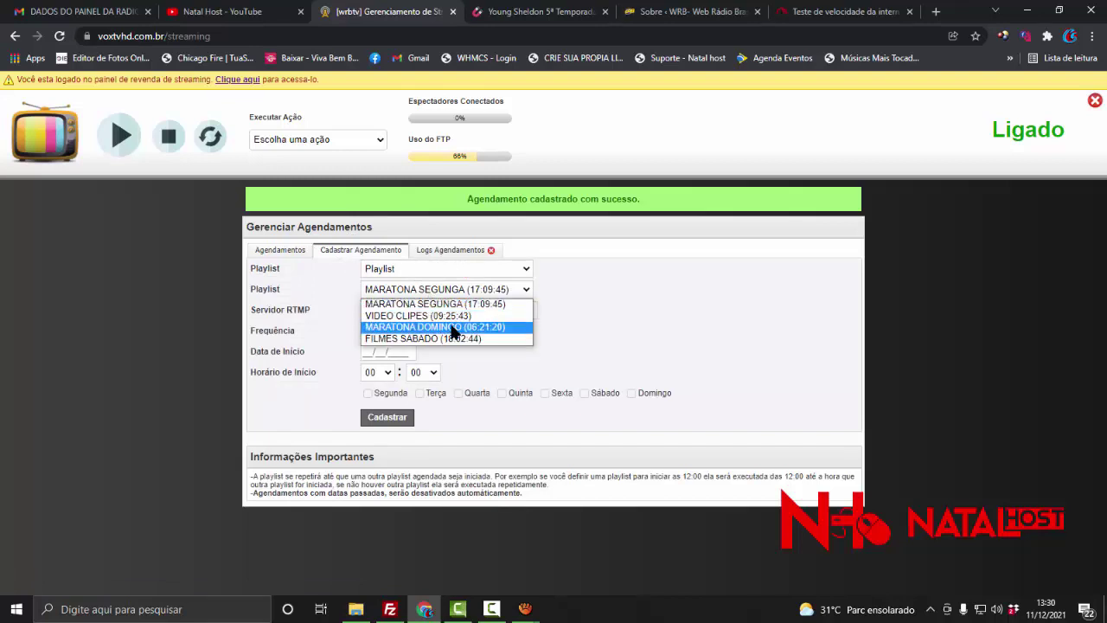
left_click(400, 340)
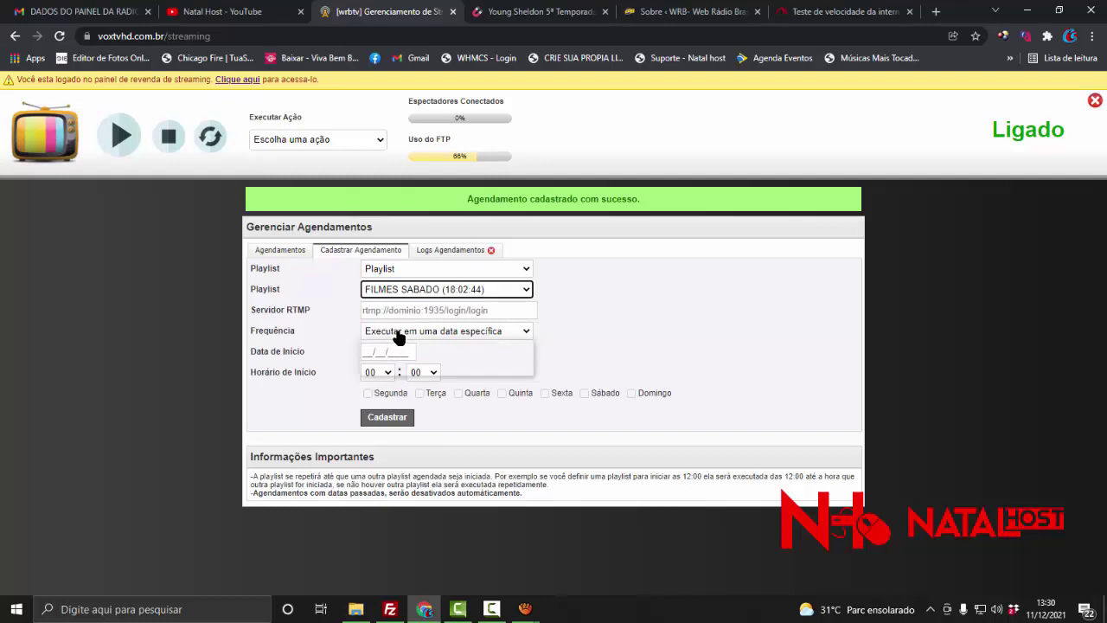
left_click(395, 334)
left_click(394, 368)
left_click(378, 377)
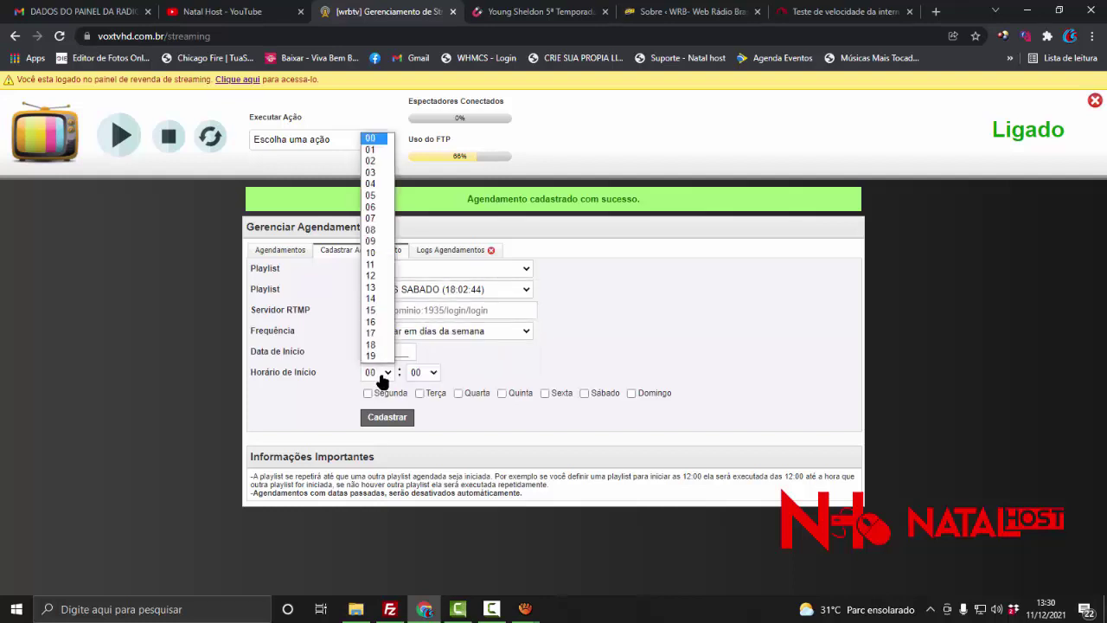
left_click(382, 233)
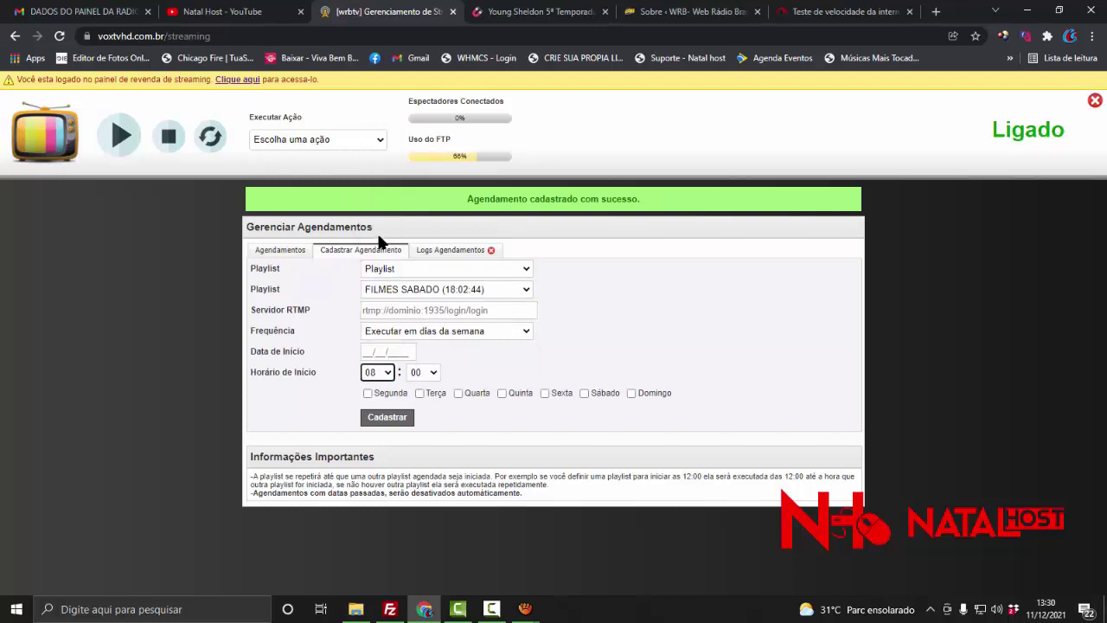
left_click(375, 374)
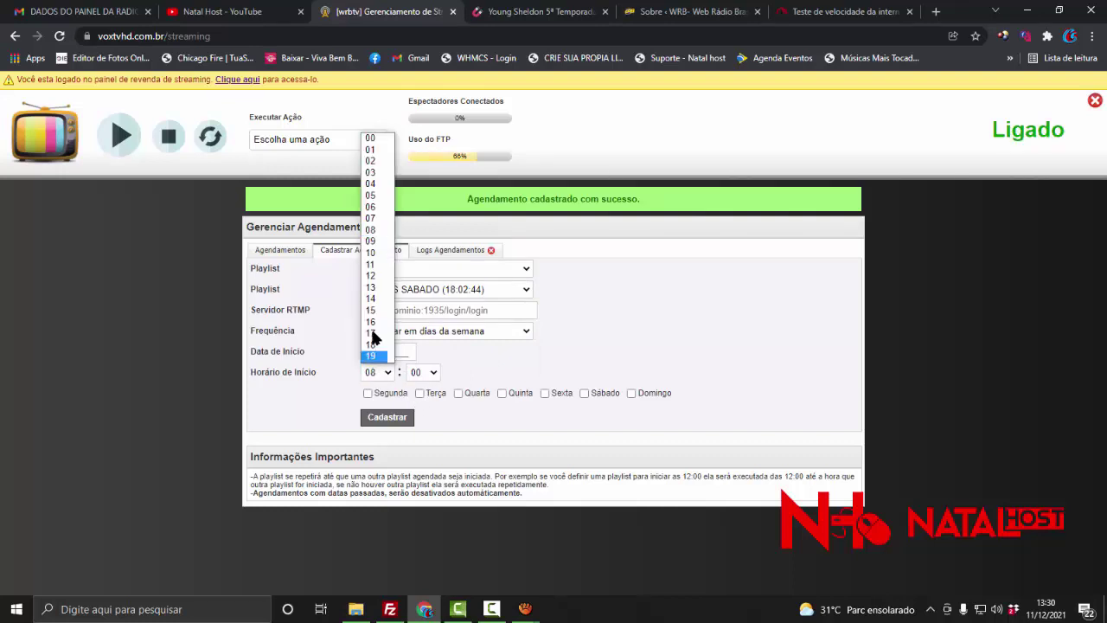
left_click(370, 138)
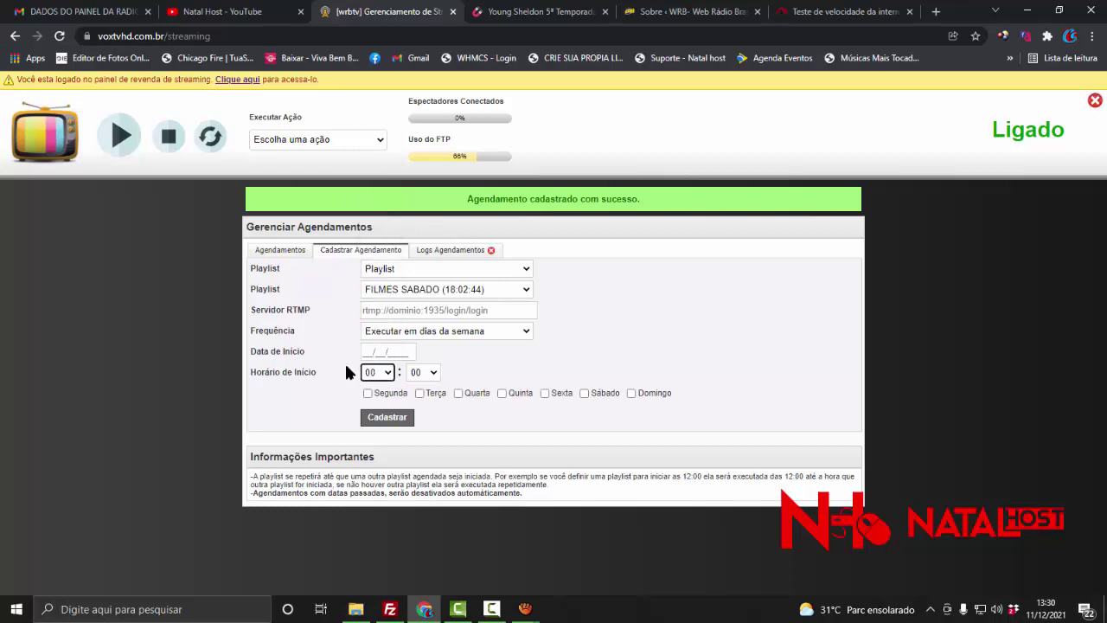
left_click(449, 337)
left_click(441, 368)
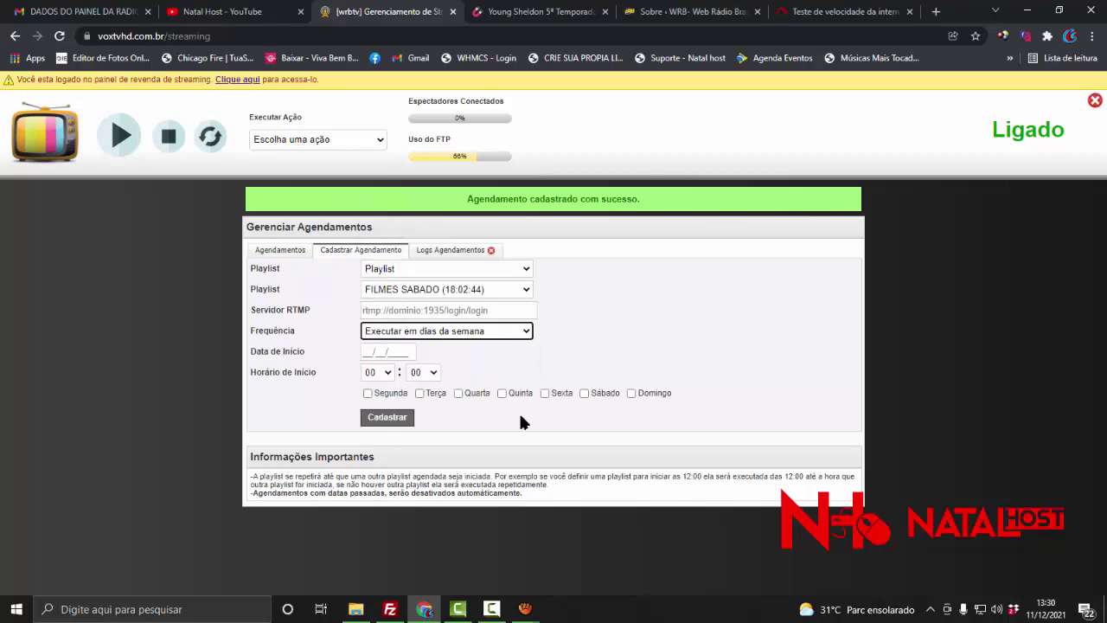
Set the FILMES SABADO schedule to run on Sábado at 01:00 and register it.
left_click(584, 395)
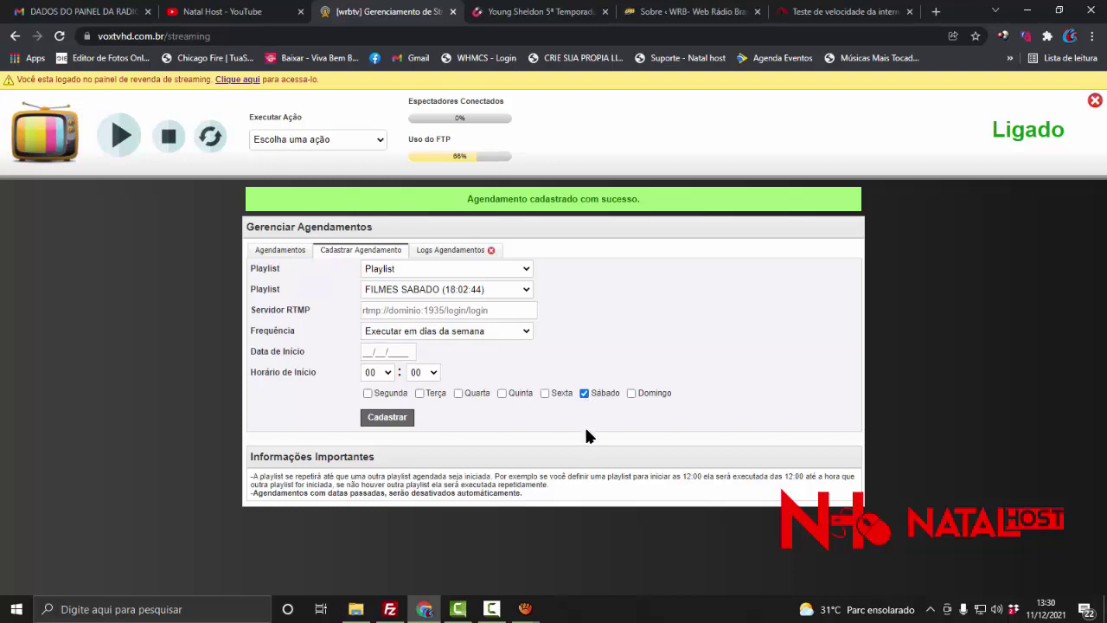
left_click(388, 378)
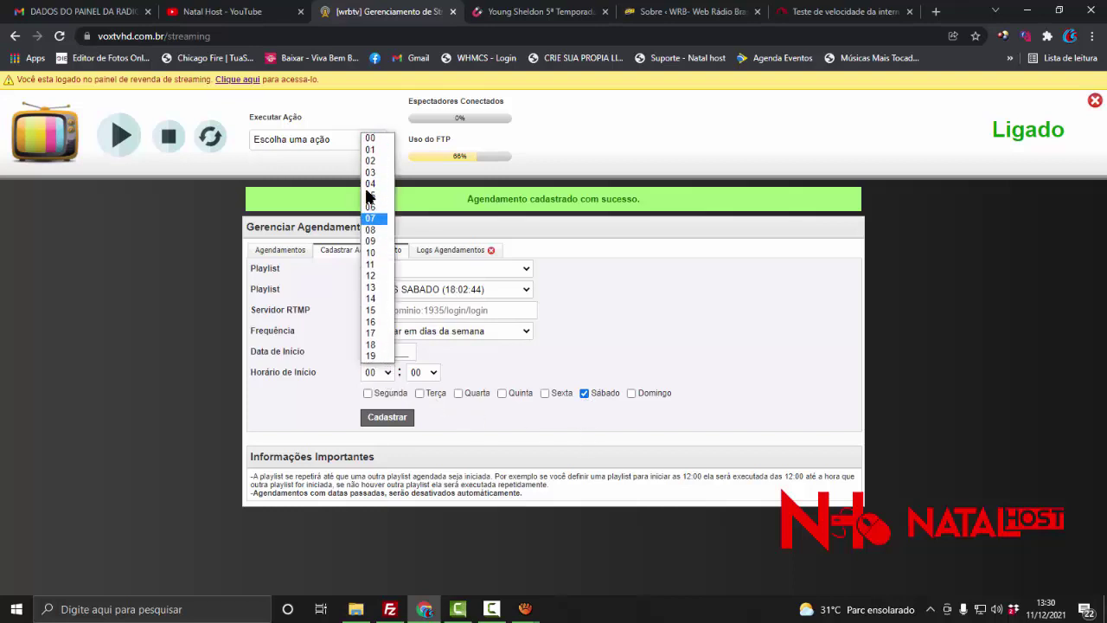
left_click(372, 150)
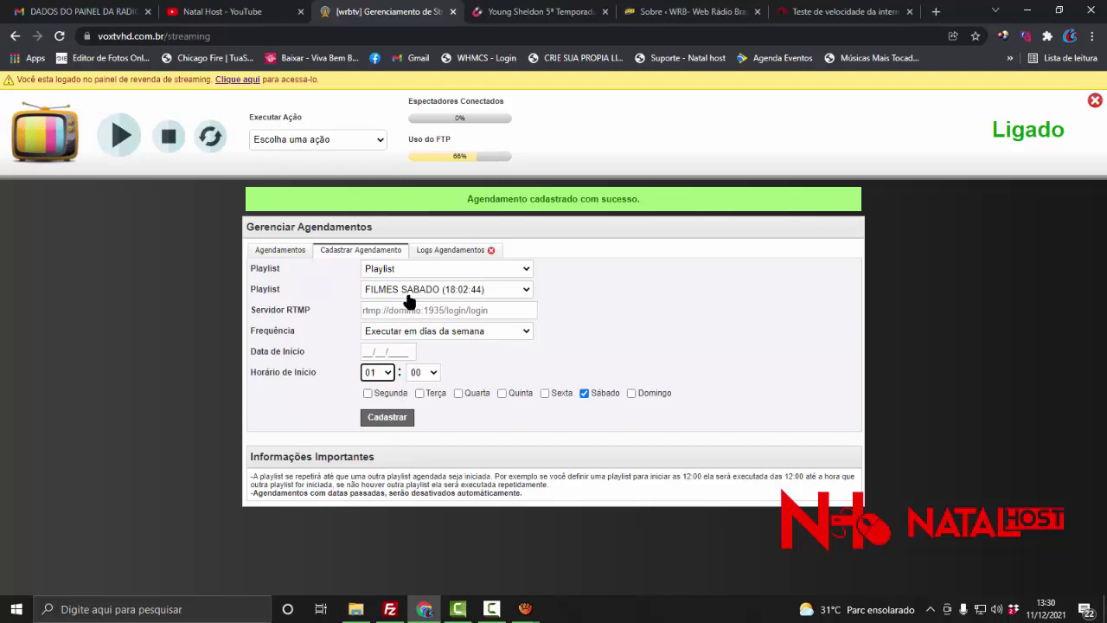
left_click(387, 419)
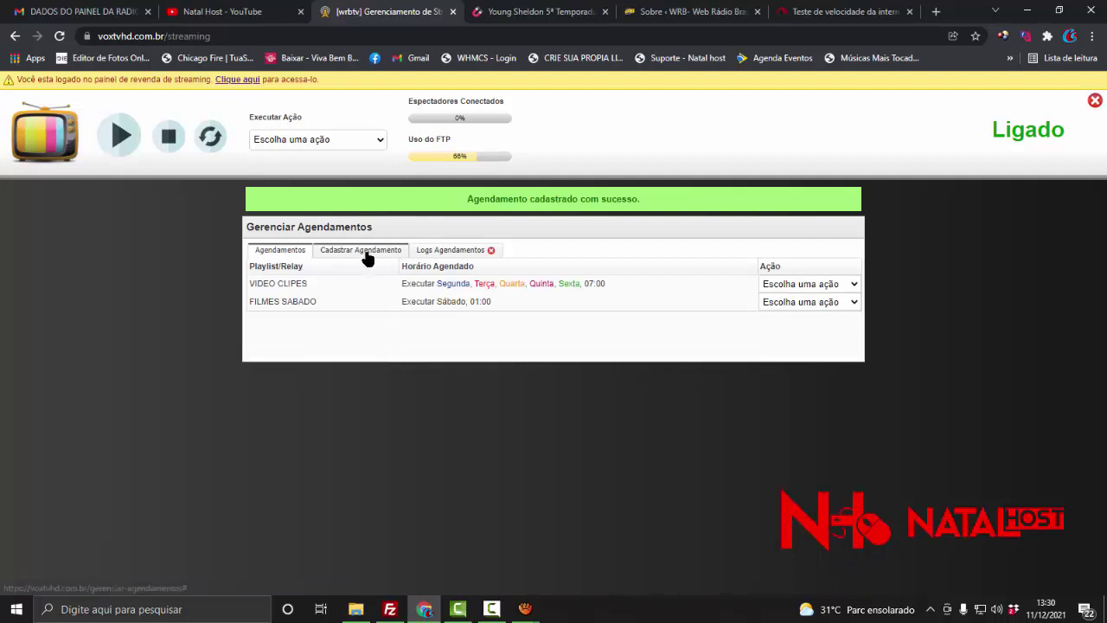
Begin another schedule for the MARATONA DOMINGO playlist with frequency "Executar em dias da semana".
left_click(367, 260)
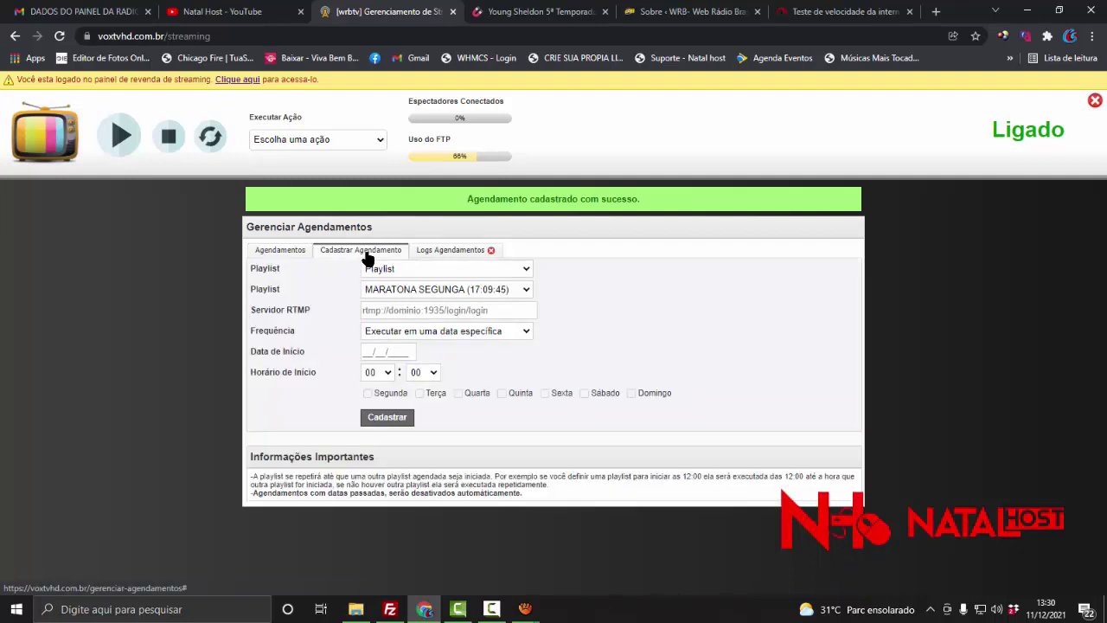
left_click(477, 291)
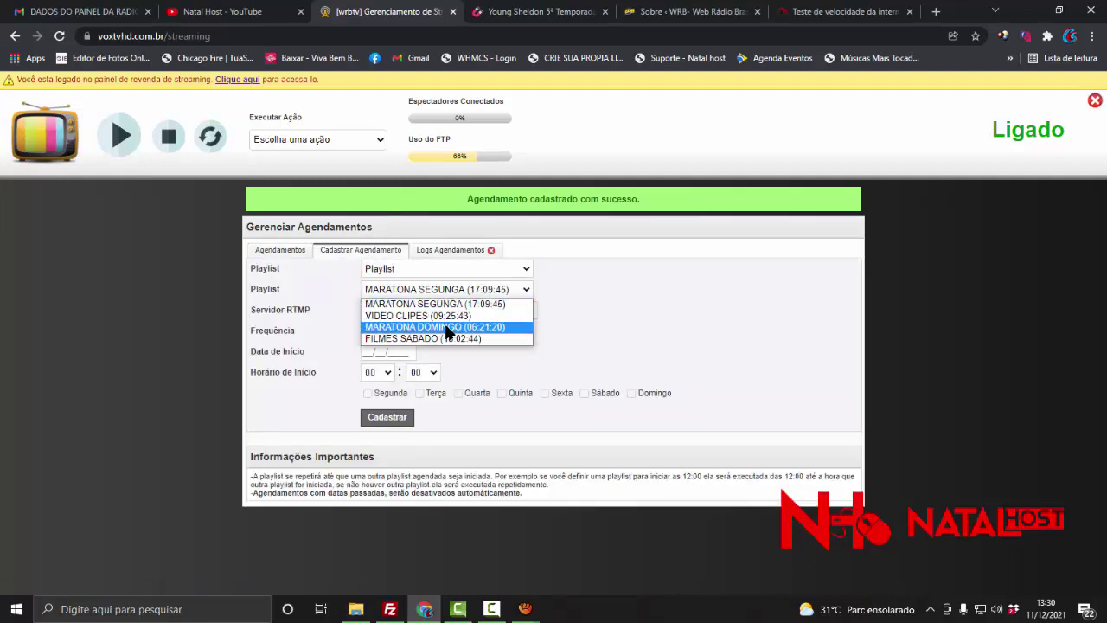
left_click(441, 329)
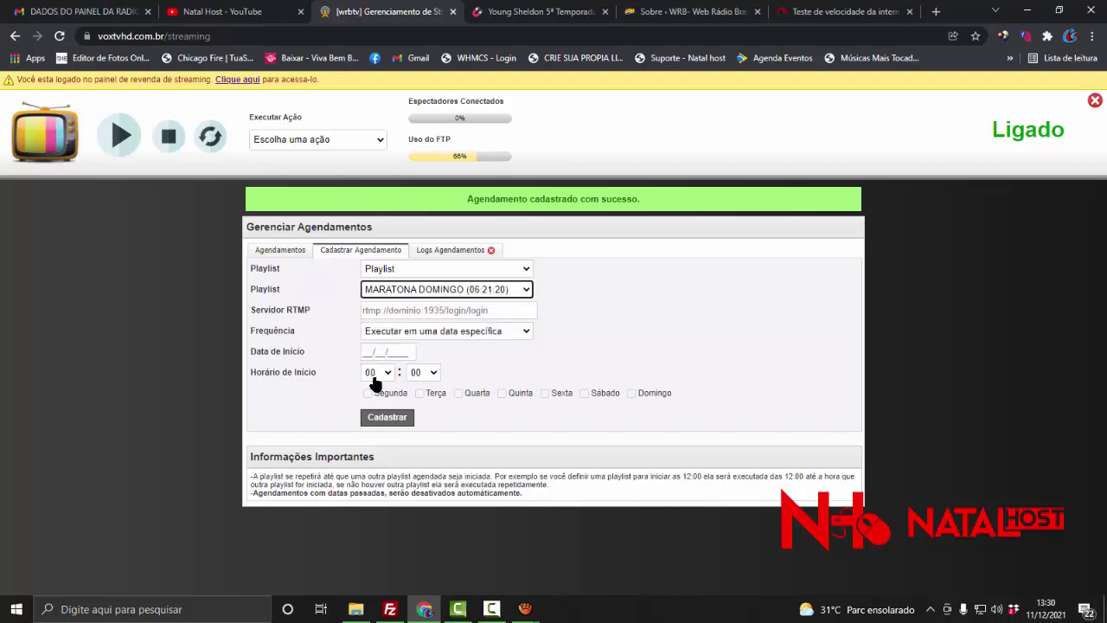
left_click(482, 334)
left_click(402, 370)
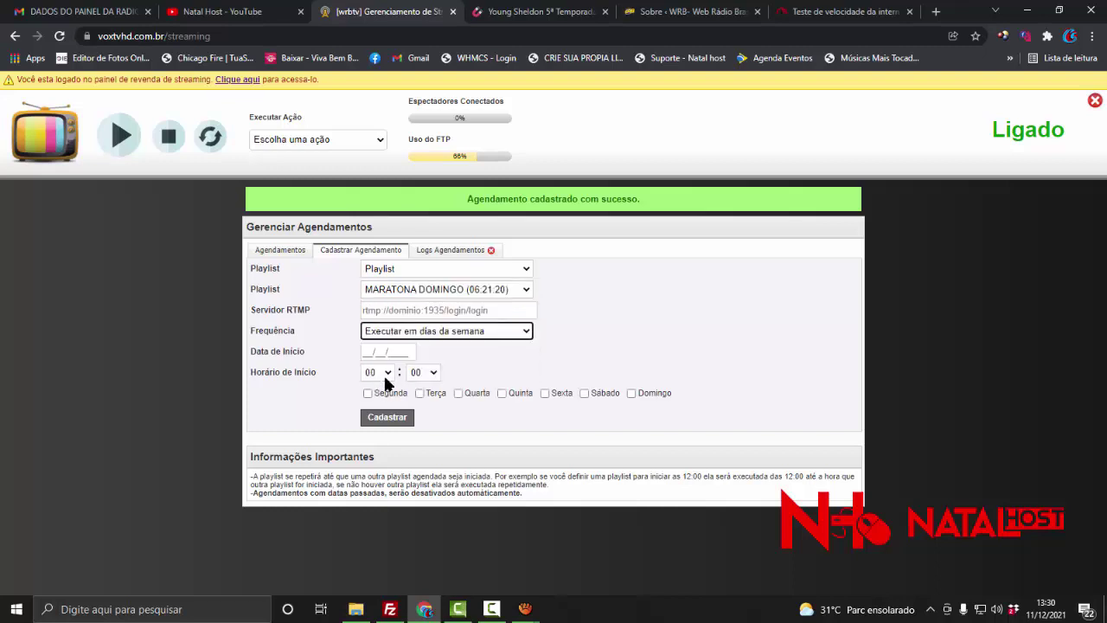
Set the MARATONA DOMINGO schedule to run on Domingo at 01:00 and register it.
left_click(383, 373)
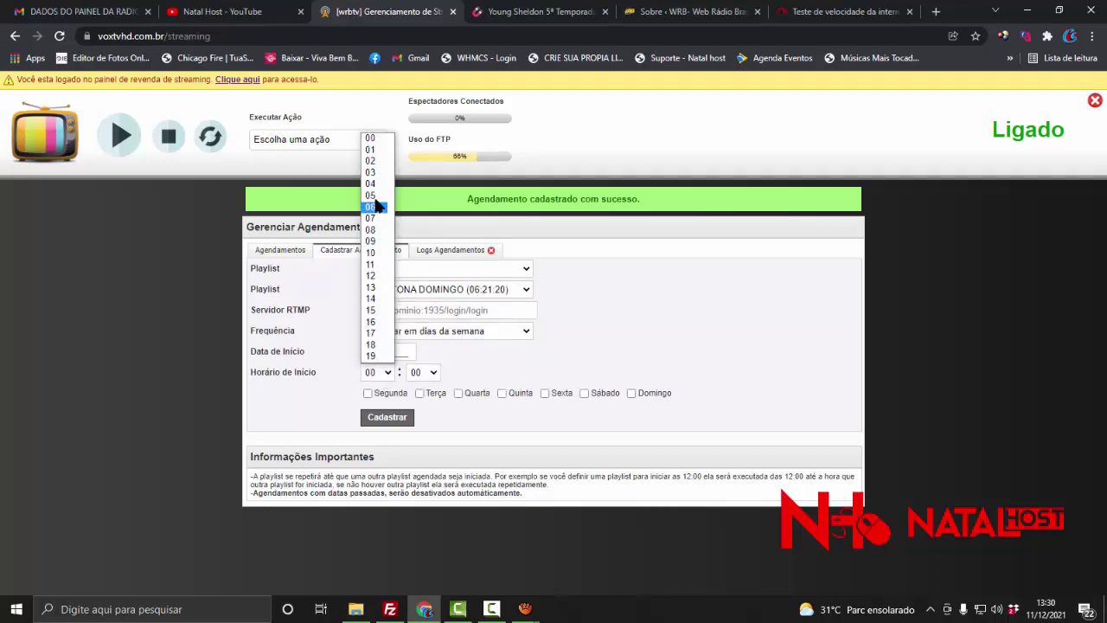
left_click(372, 152)
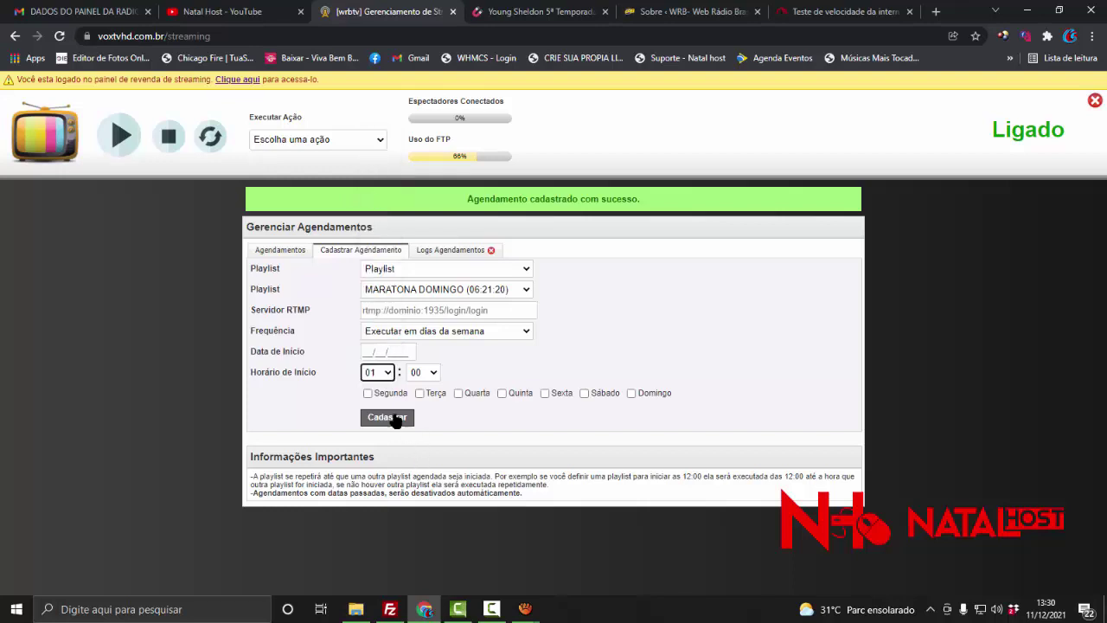
left_click(632, 395)
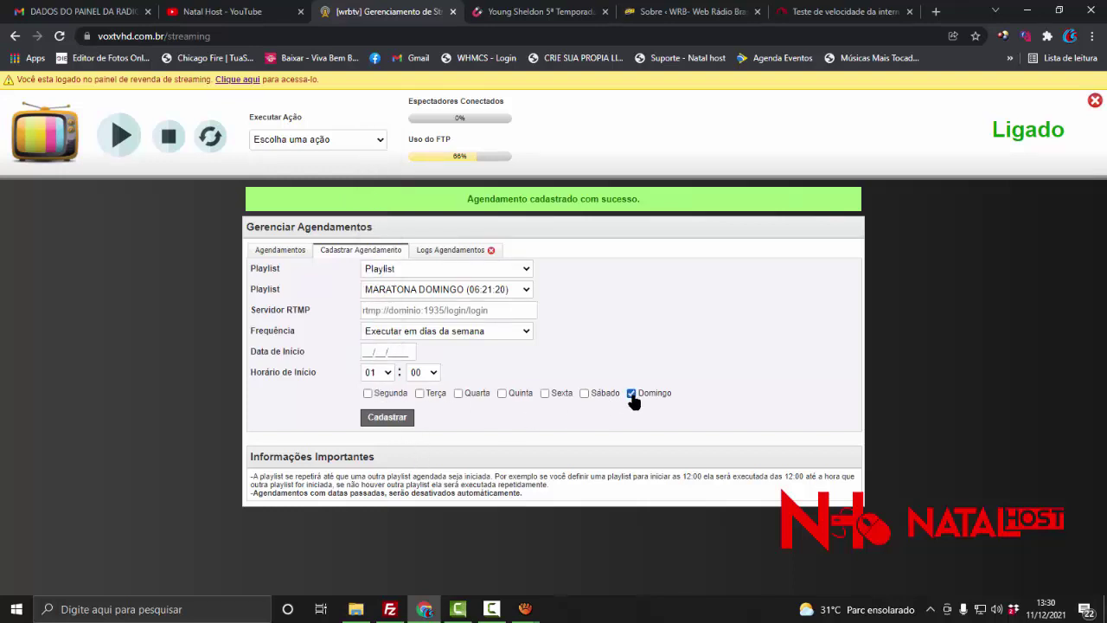
left_click(399, 419)
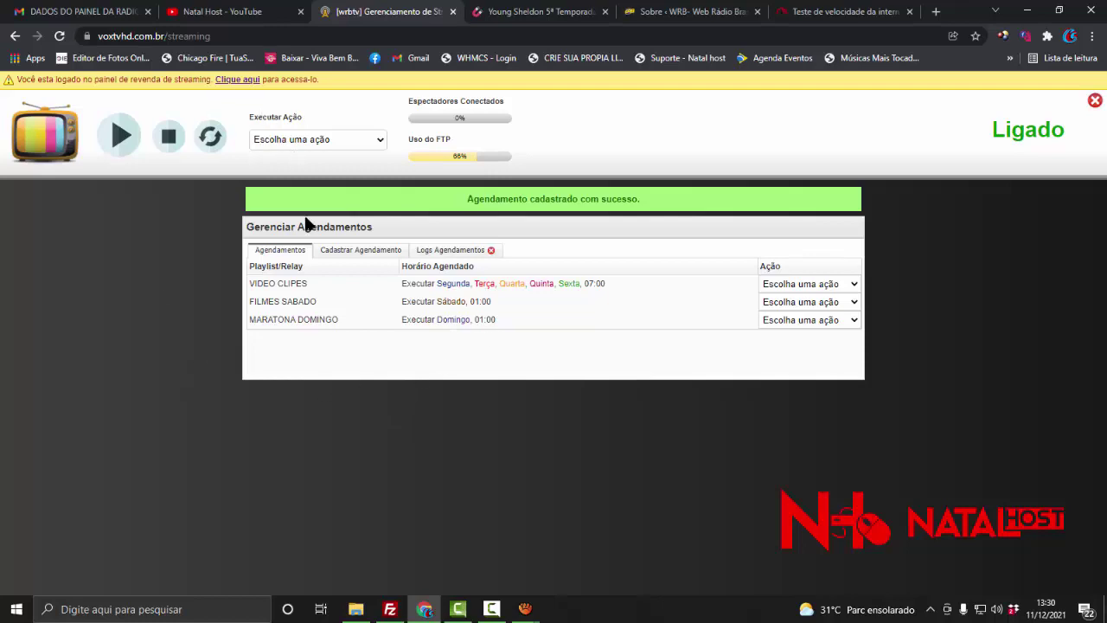
Check the conversion progress in aTube Catcher, then switch to File Explorer and show the Vídeos folder.
left_click(420, 609)
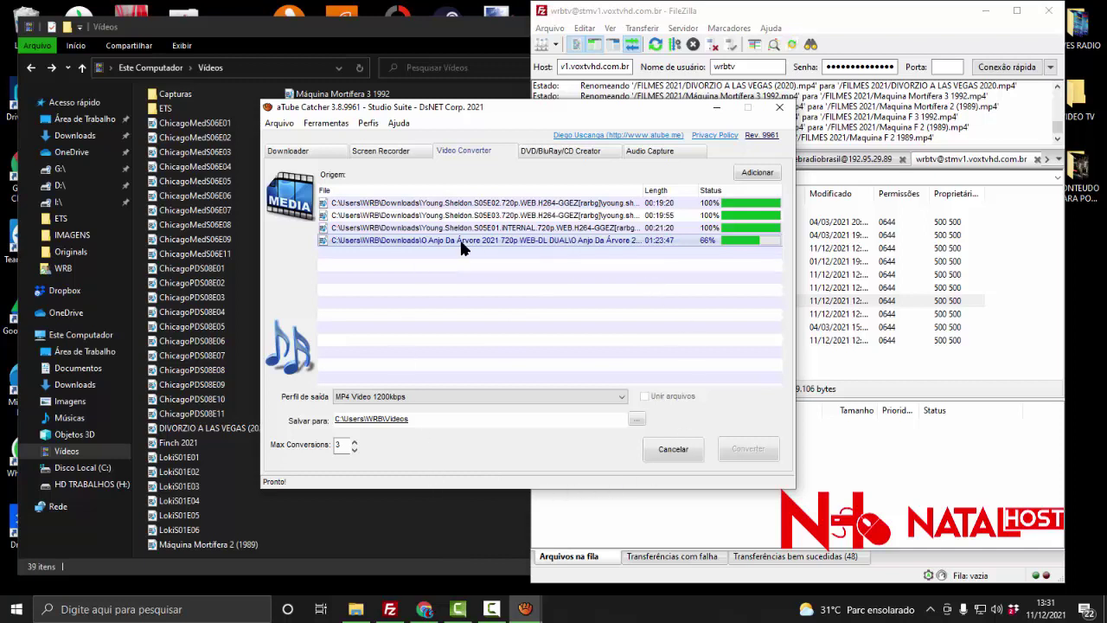
left_click(421, 504)
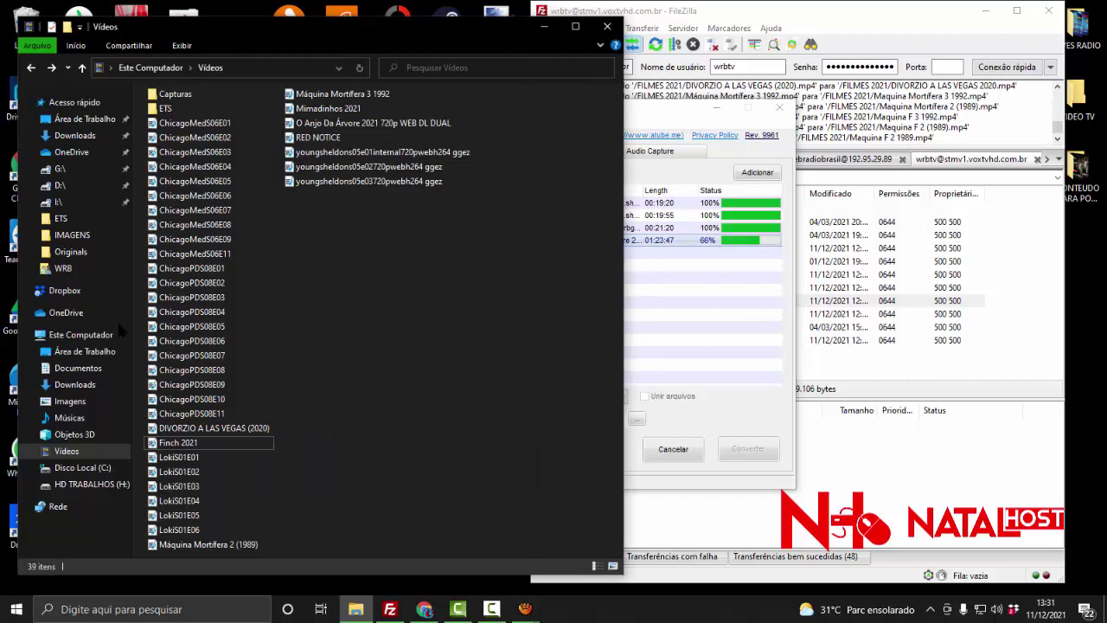
left_click(77, 450)
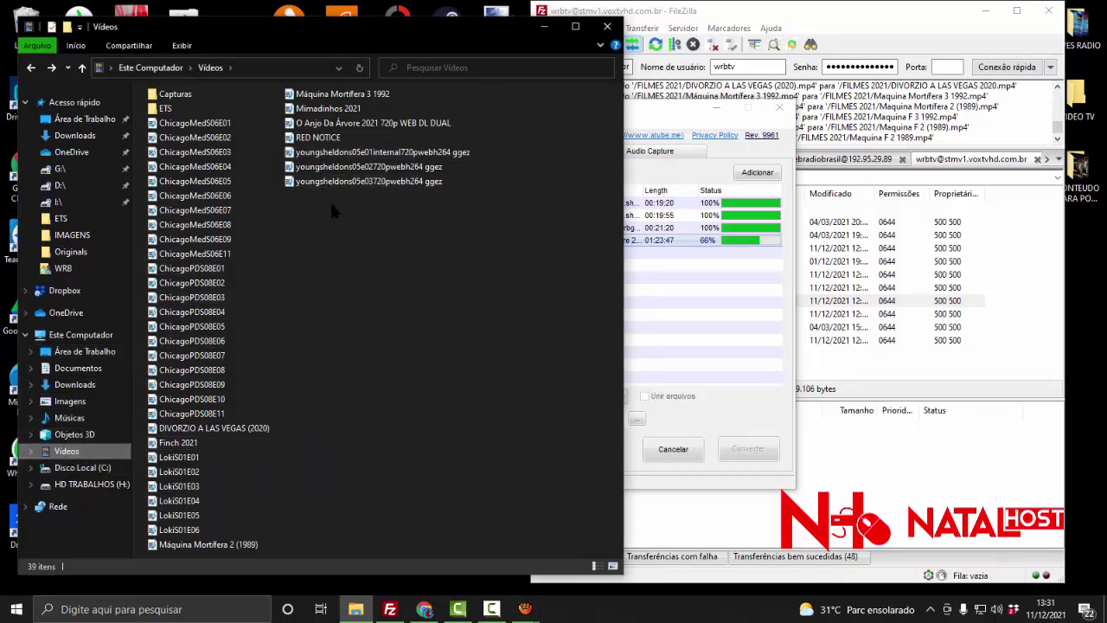
Rename the first Young Sheldon episode file as youngsheldons05e01, removing the release text after the episode number.
left_click(385, 154)
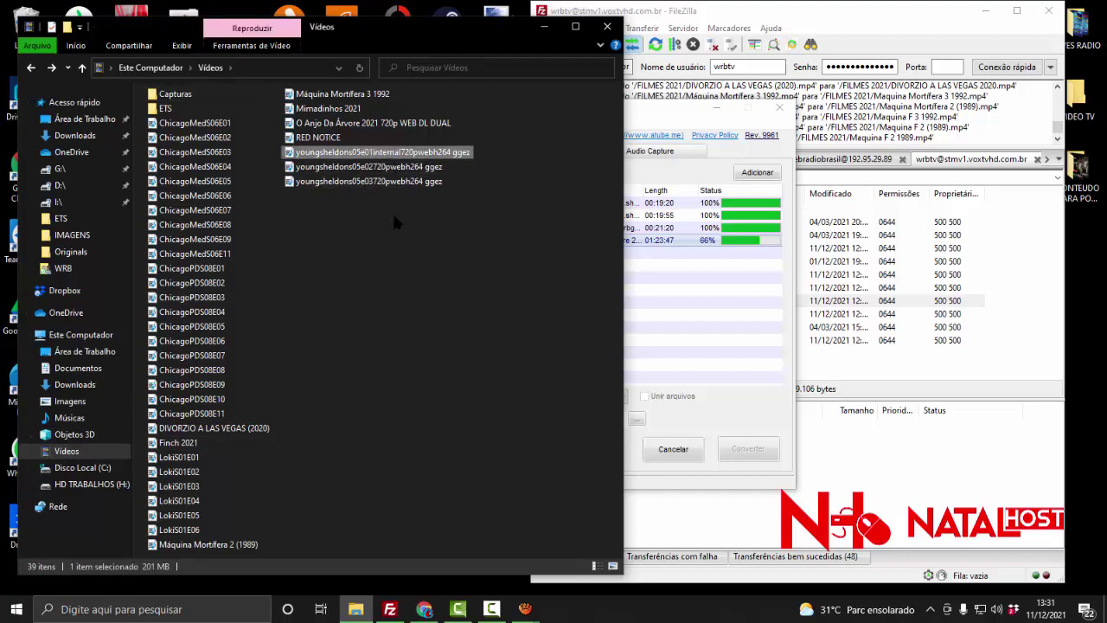
key("F2")
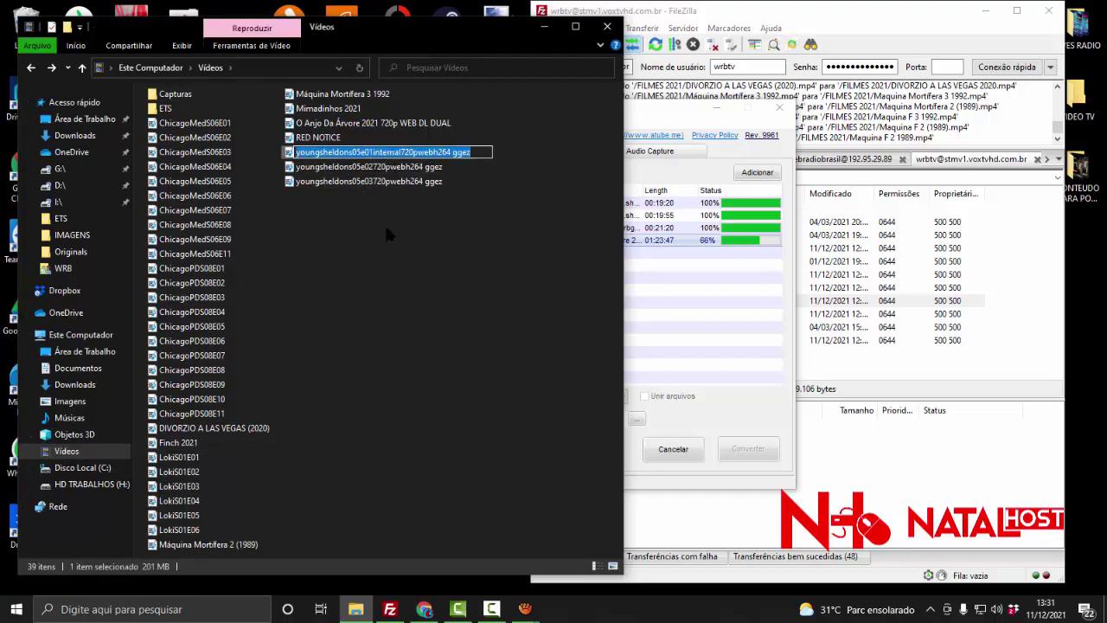
left_click(379, 185)
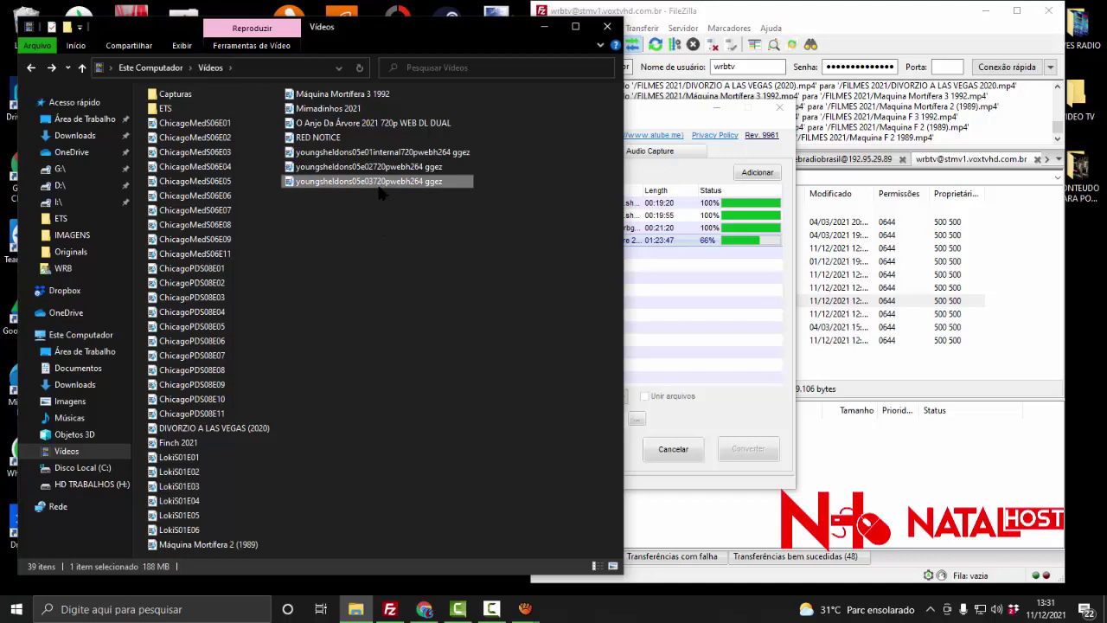
left_click(384, 154)
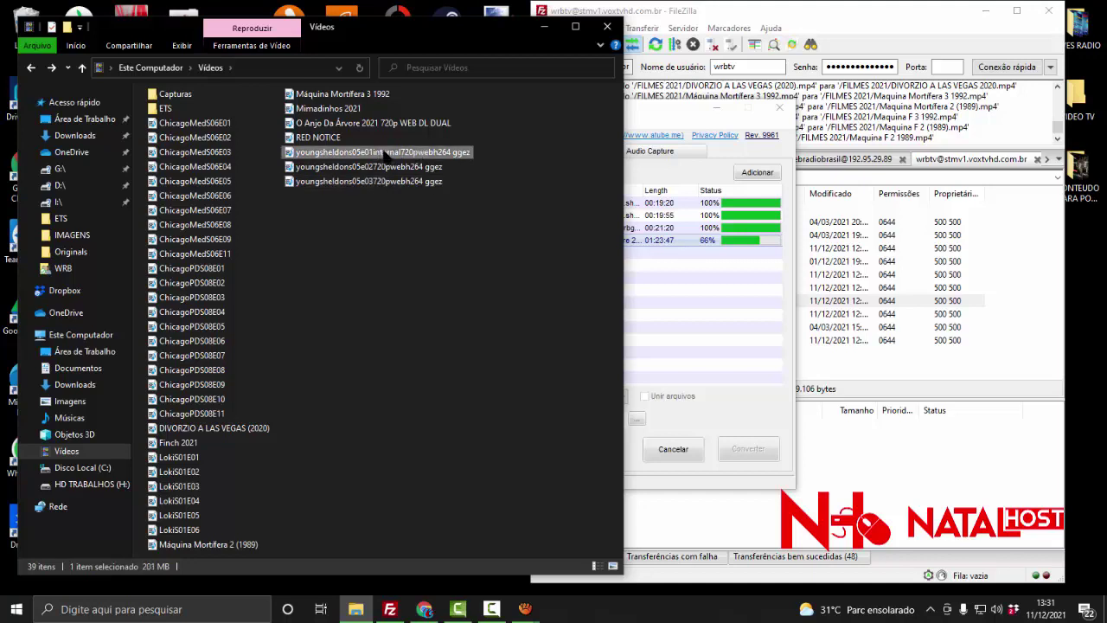
left_click(373, 157)
left_click_drag(373, 154, 508, 156)
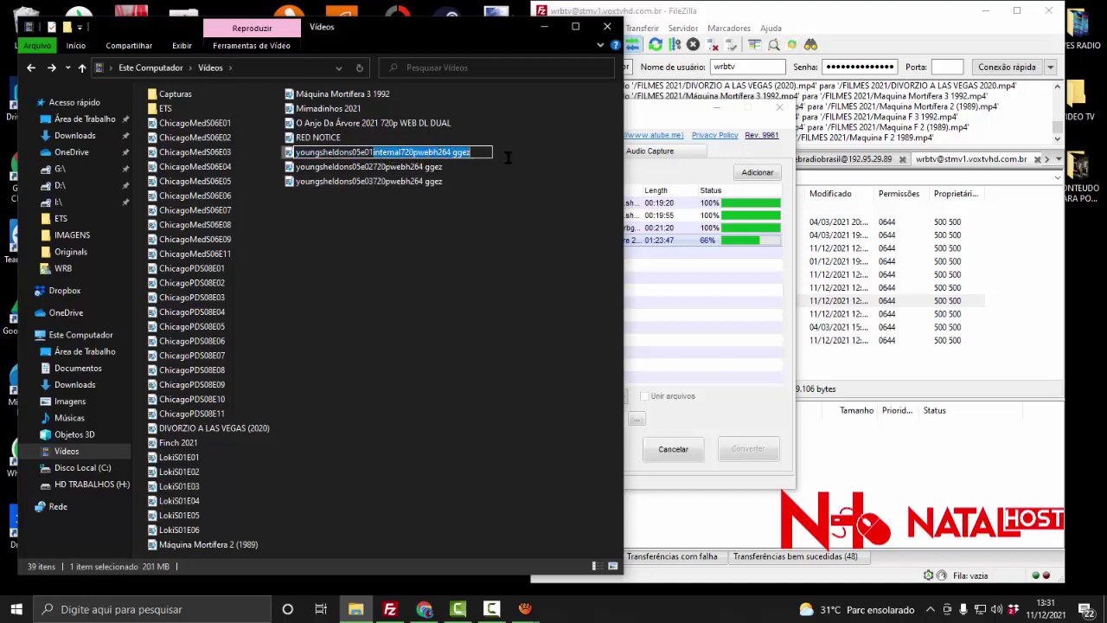
key("BackSpace")
Shorten the names of the other two Young Sheldon files to youngsheldons05e02 and youngsheldons05e03.
left_click(387, 169)
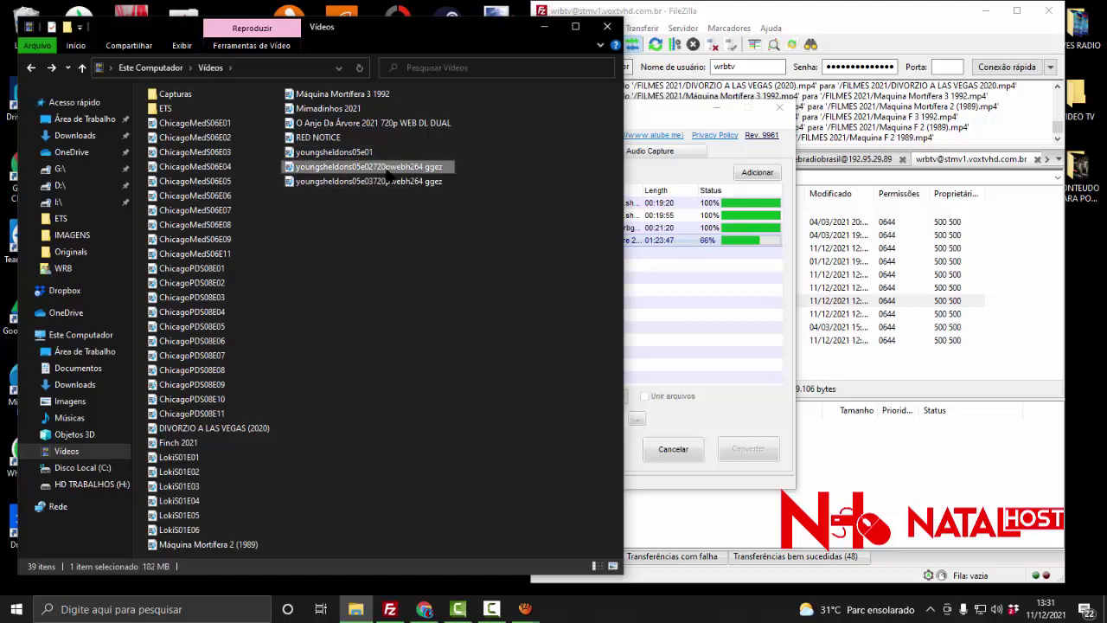
left_click(383, 170)
left_click_drag(374, 168, 463, 169)
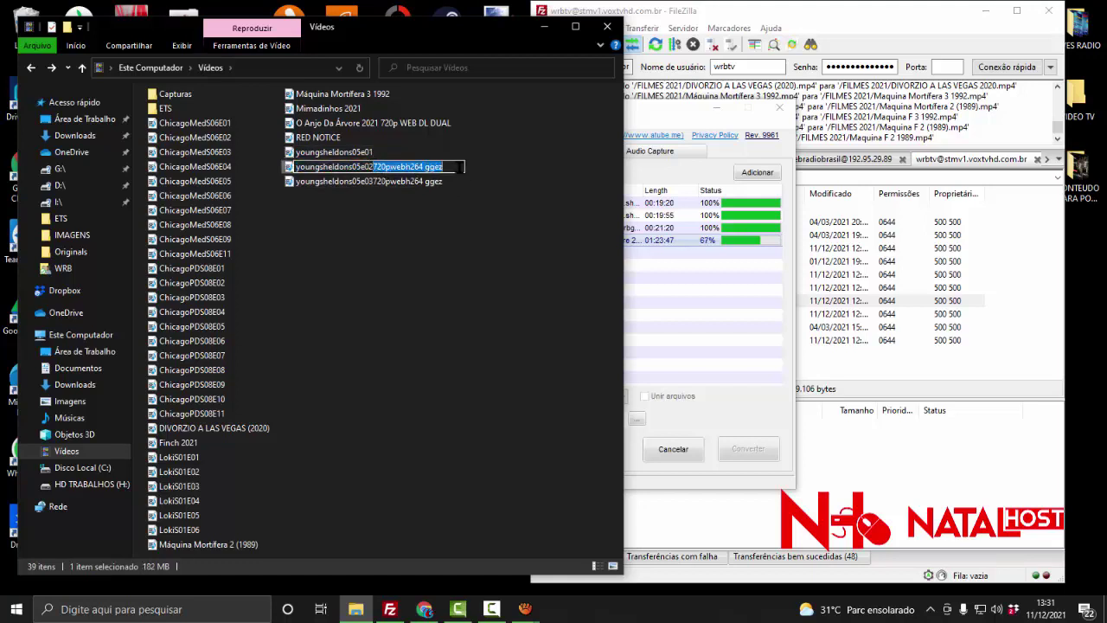
key("BackSpace")
left_click(388, 184)
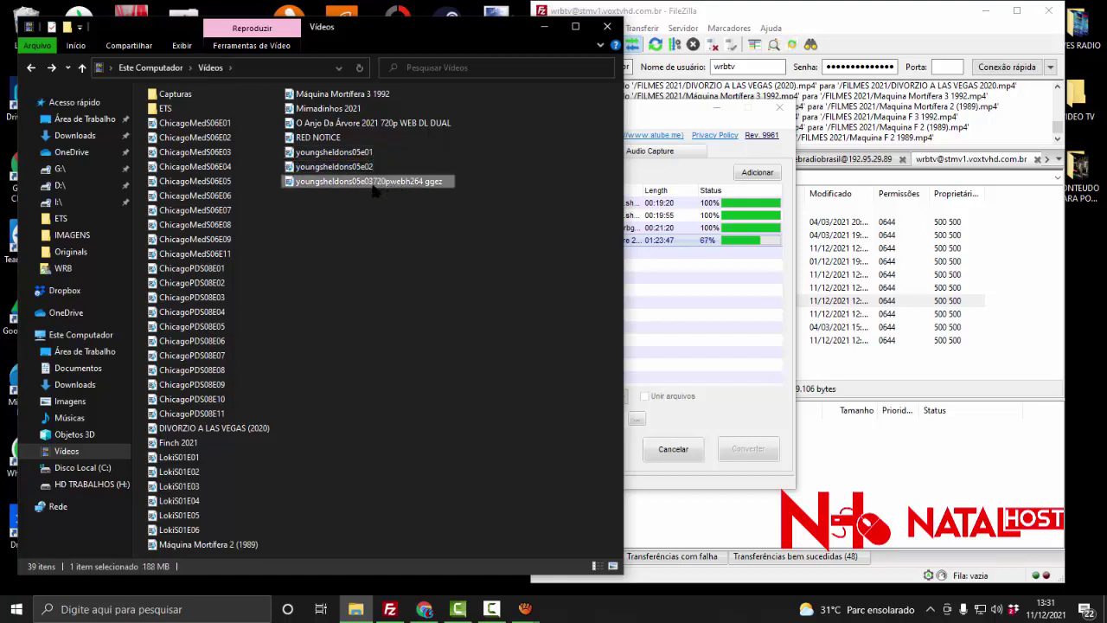
left_click(373, 184)
left_click_drag(373, 182, 463, 183)
key("BackSpace")
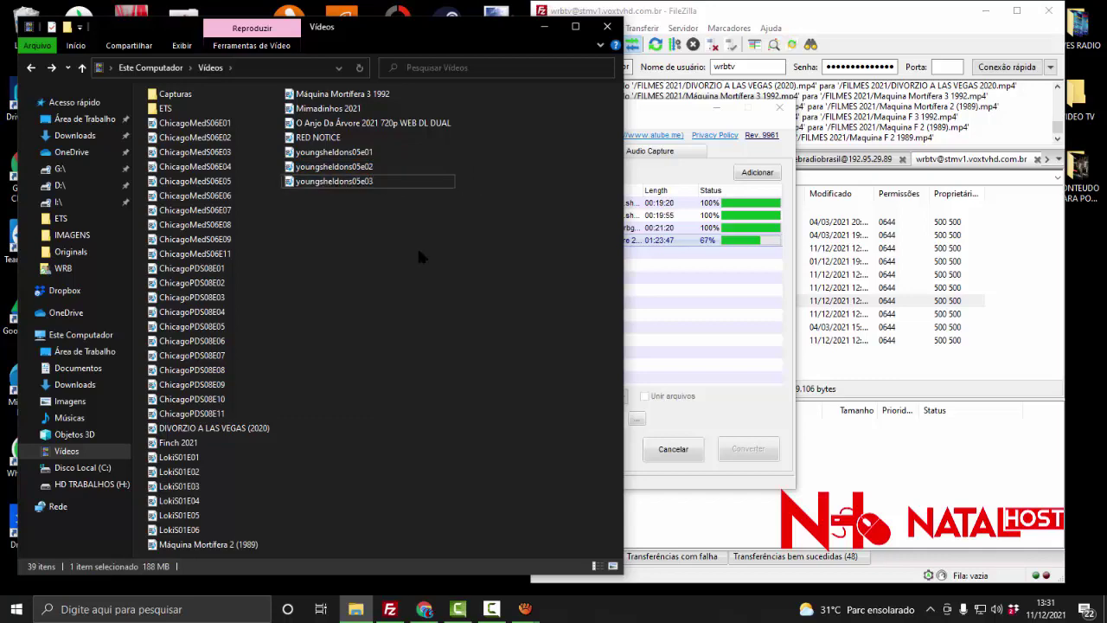
left_click(419, 251)
Switch to FileZilla and go from the remote FILMES 2021 folder to the Seriados 2021 folder.
left_click(828, 280)
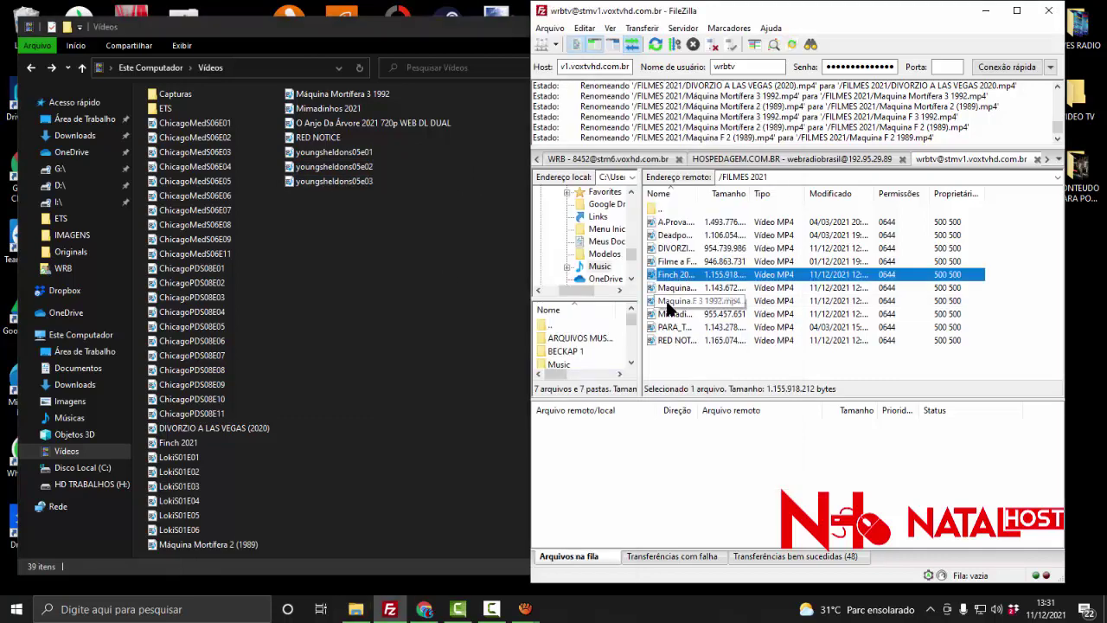
double_click(673, 210)
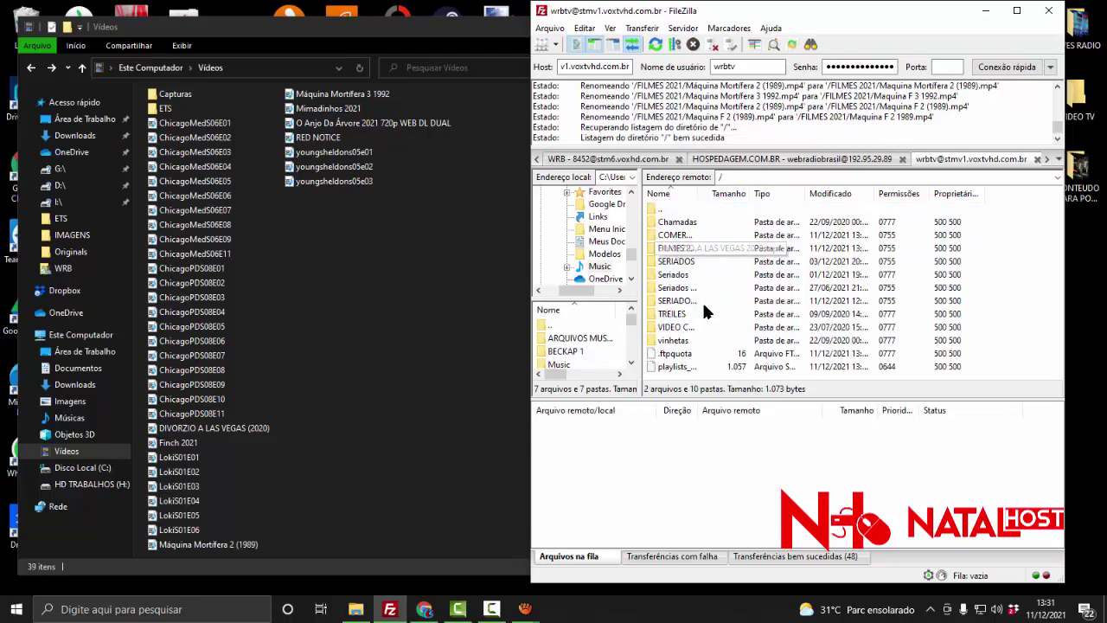
double_click(670, 288)
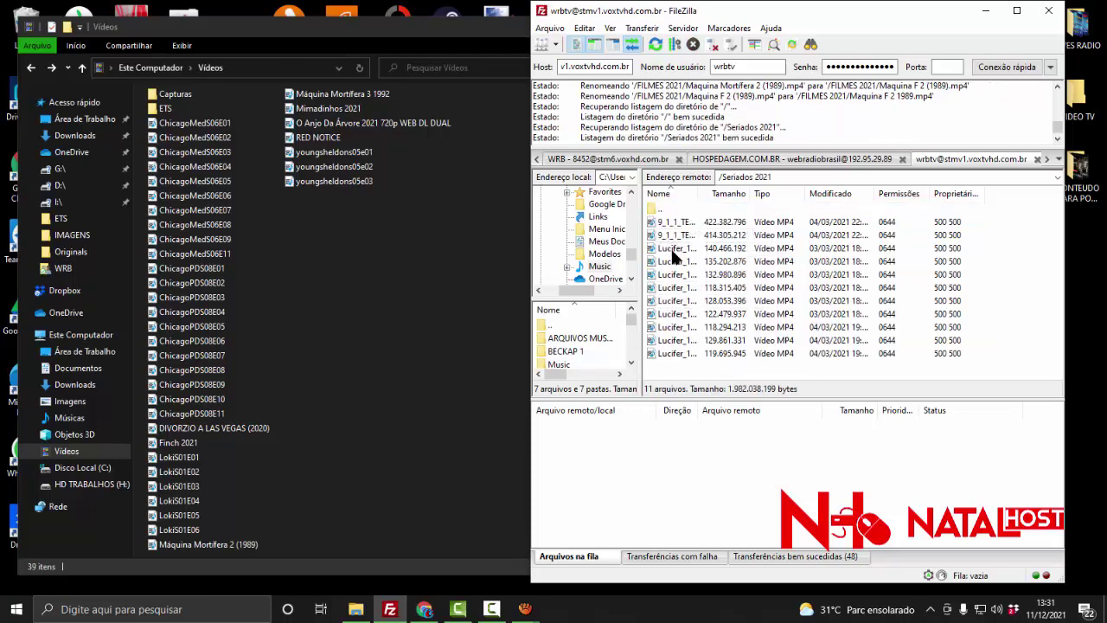
left_click(677, 342)
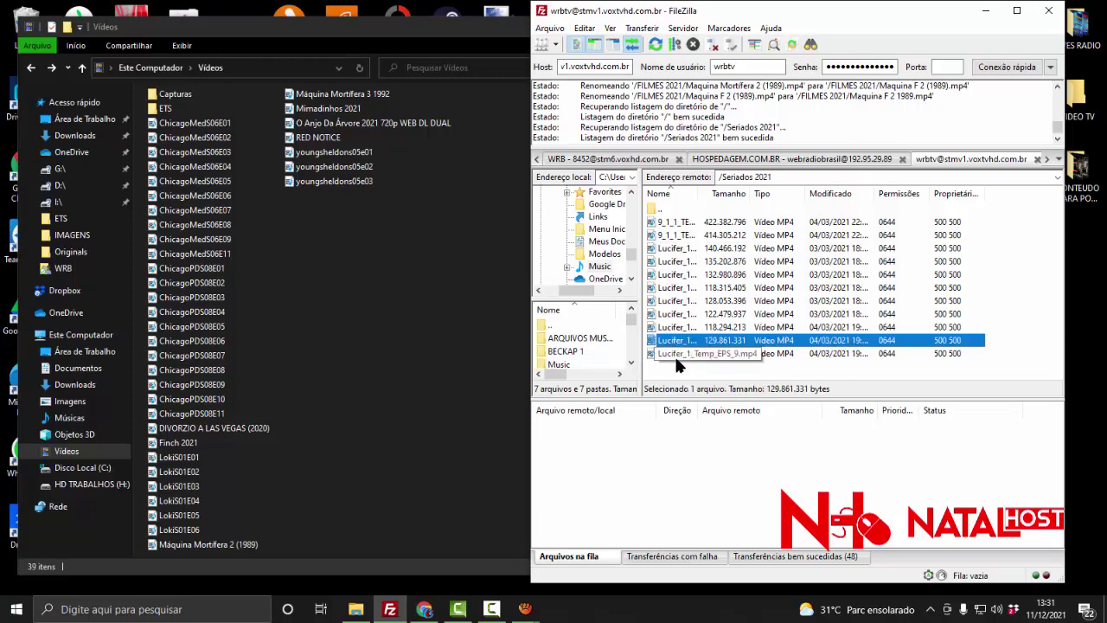
left_click(670, 351)
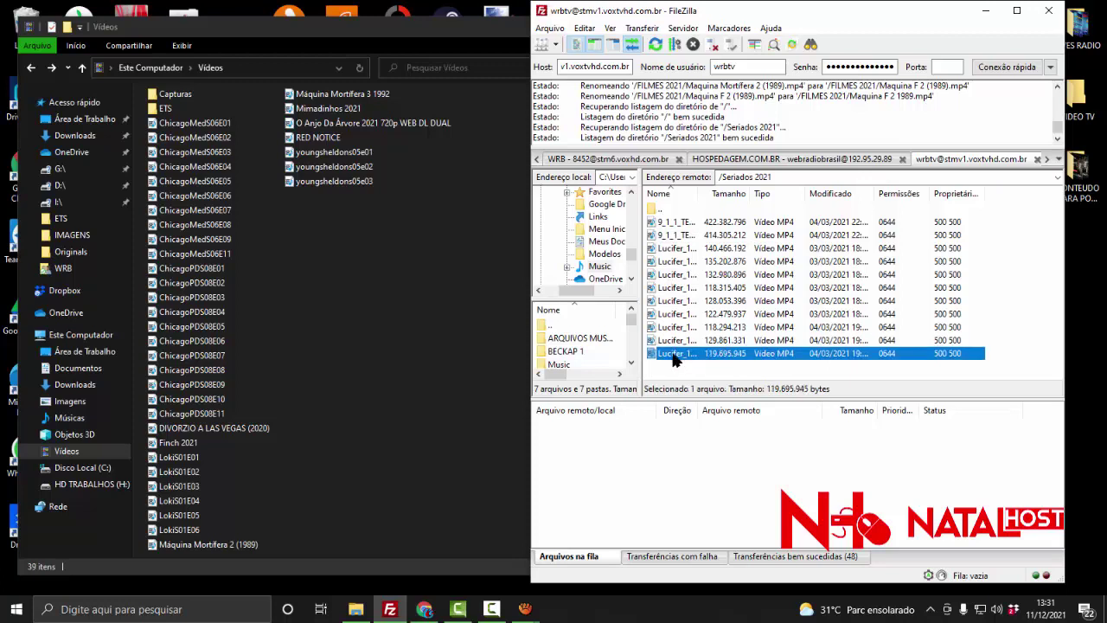
Upload the three Young Sheldon episodes and LokiS01E01 through LokiS01E06 from Vídeos to the remote Seriados 2021 folder.
left_click(429, 204)
left_click(359, 178)
left_click(357, 153, "shift")
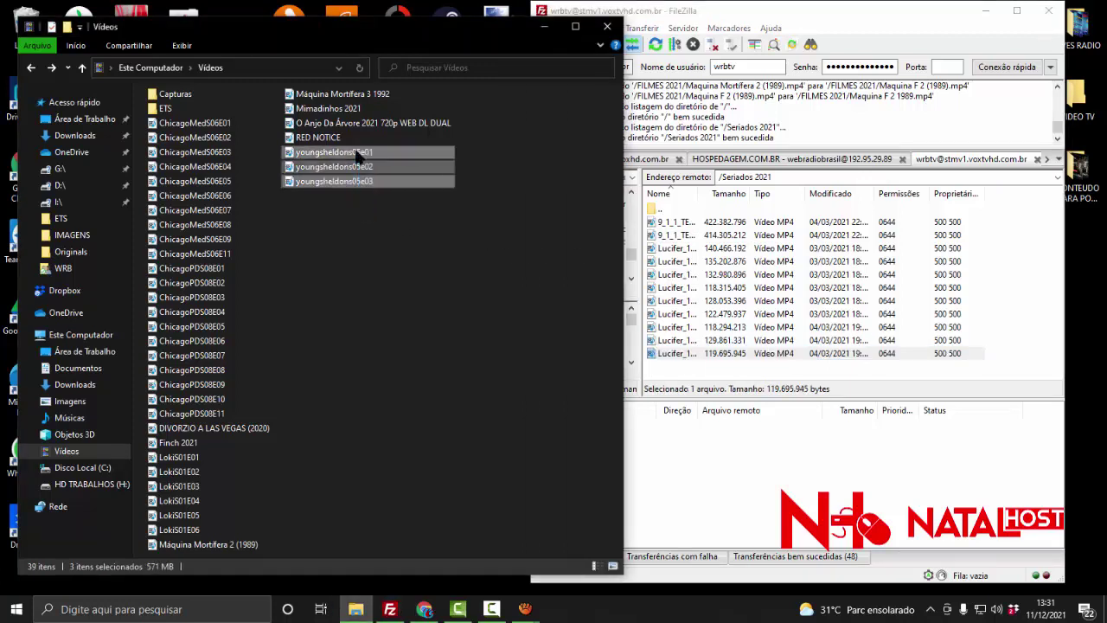
left_click_drag(358, 153, 813, 302)
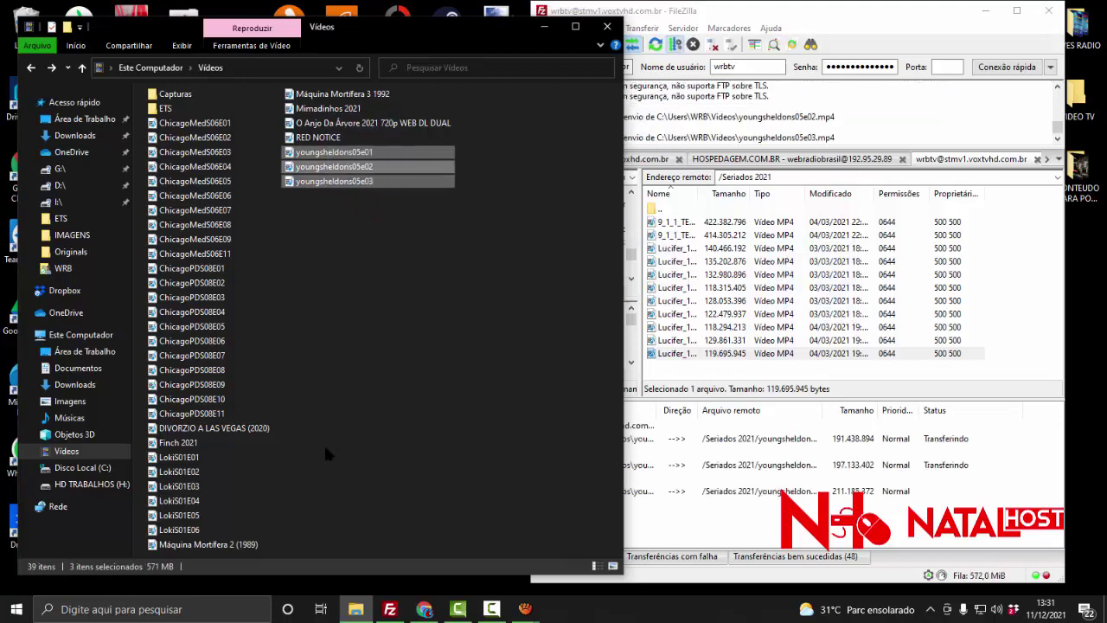
left_click_drag(216, 533, 196, 454)
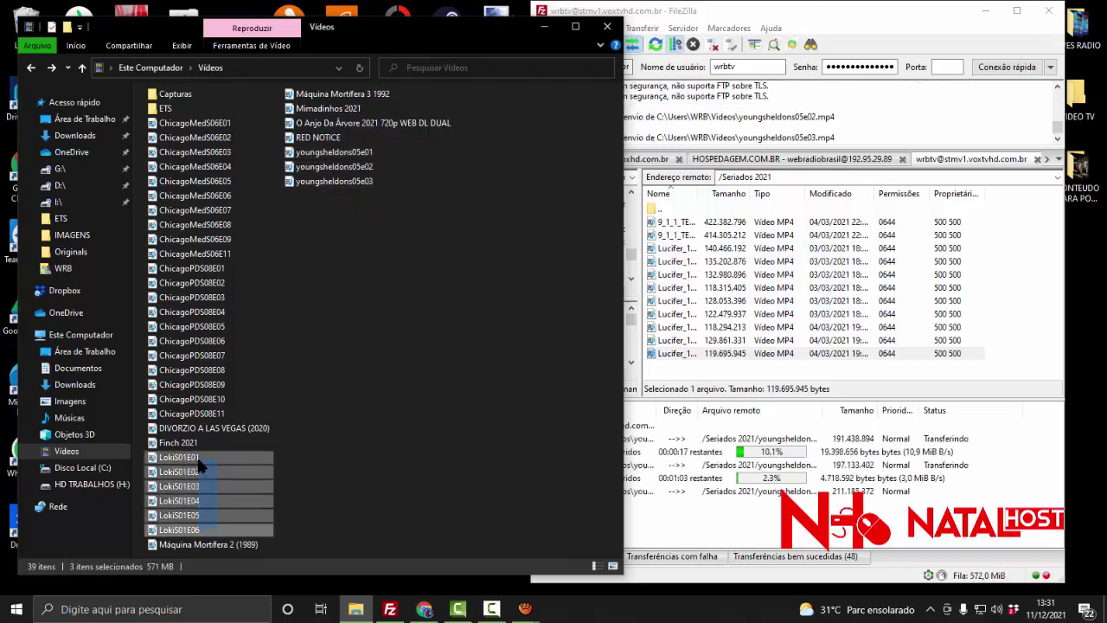
left_click_drag(183, 501, 791, 322)
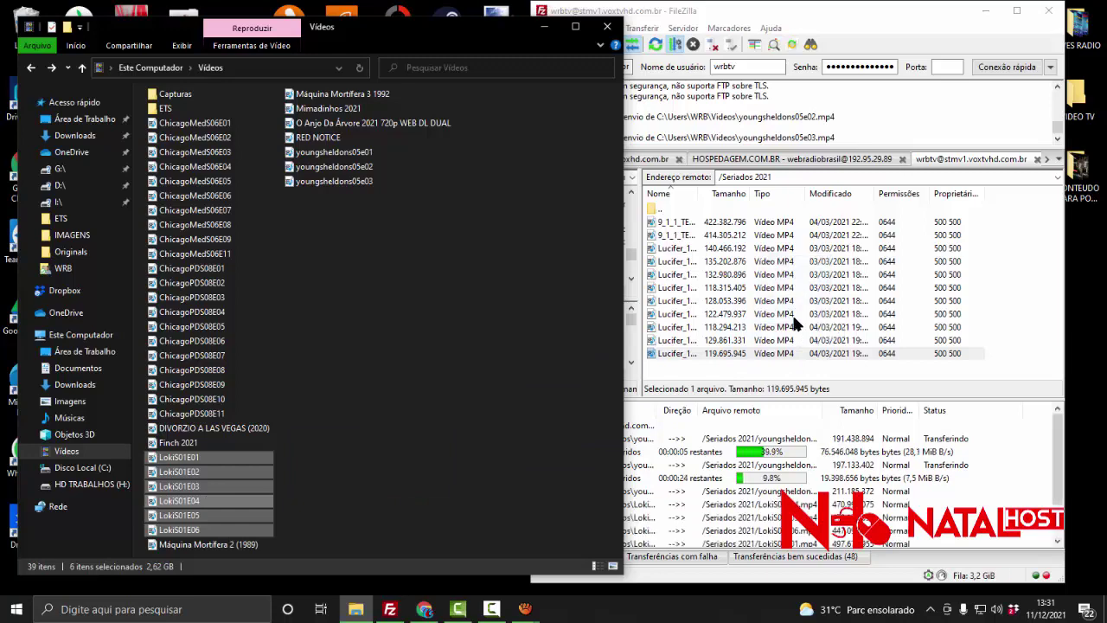
Switch to Chrome, check the streaming account's FTP usage, and show the streaming's Informações page.
left_click(424, 608)
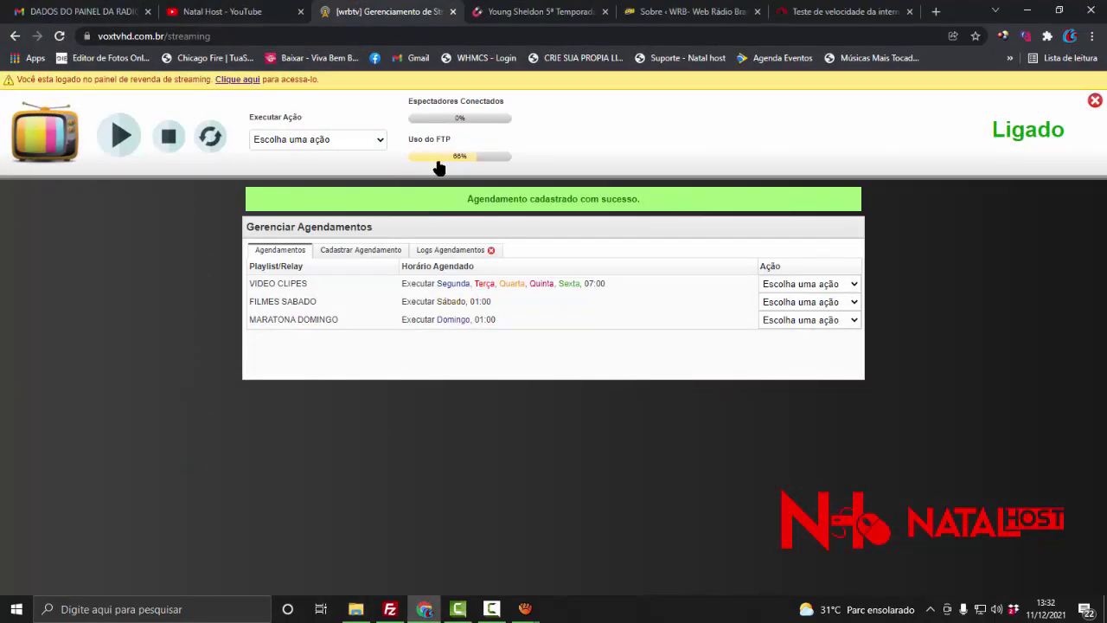
mouse_move(463, 167)
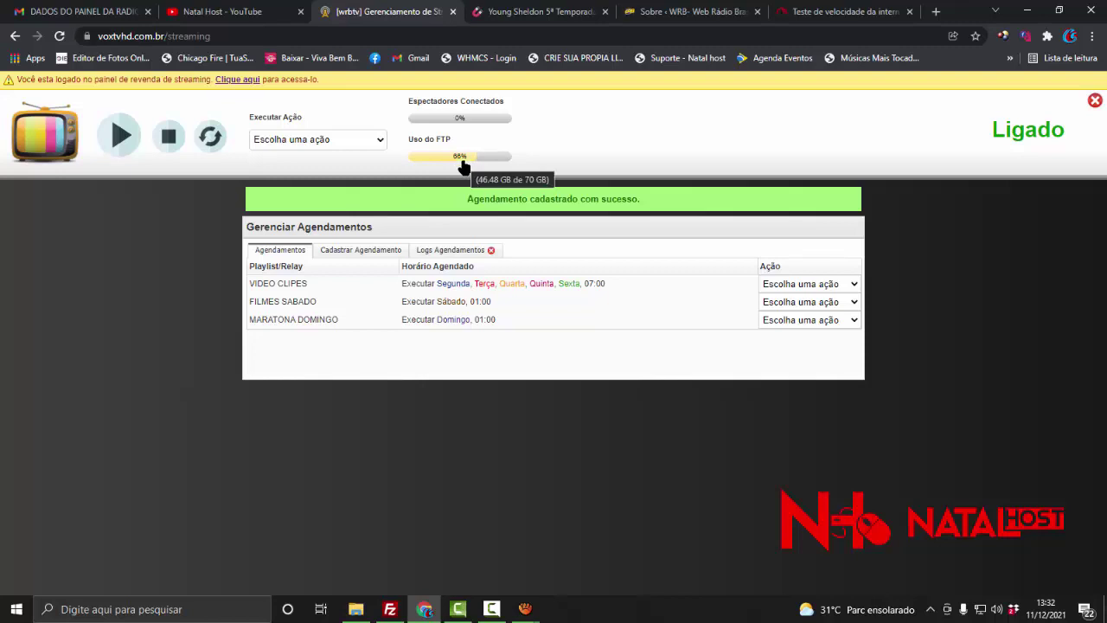
left_click(321, 143)
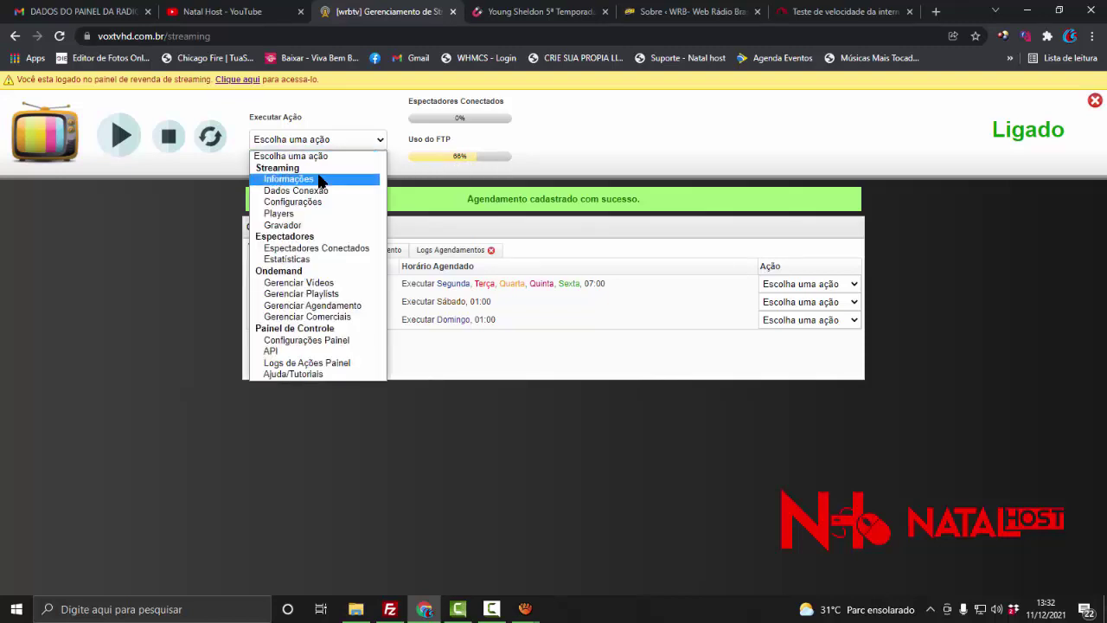
left_click(319, 179)
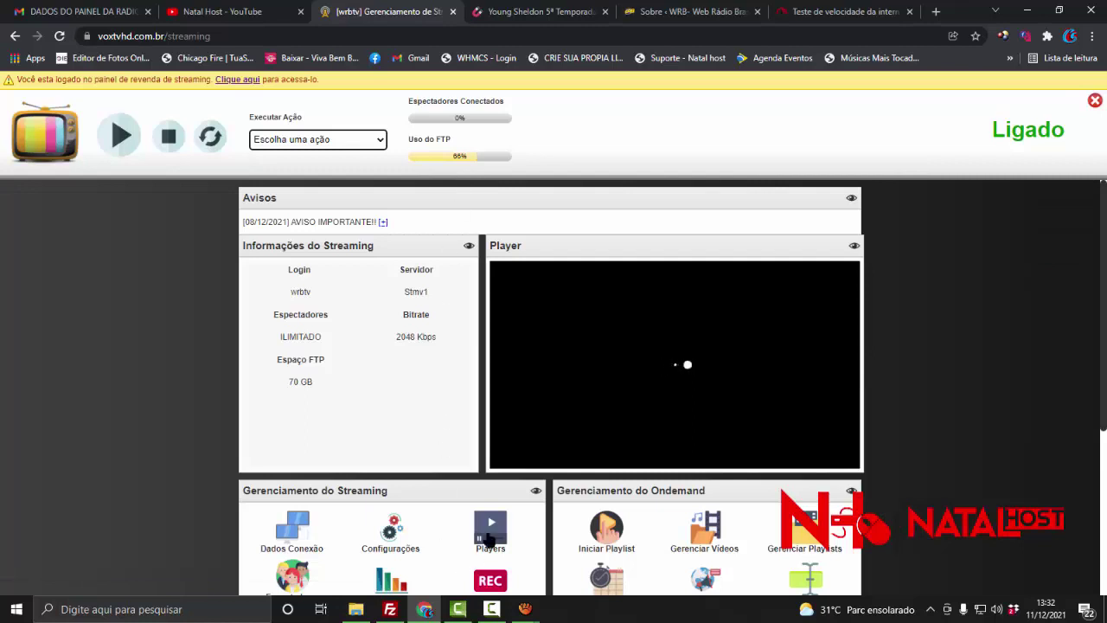
Look through the player and the streaming, on-demand and control panel tools, then show the Watermark settings.
scroll(397, 466, "down", 1)
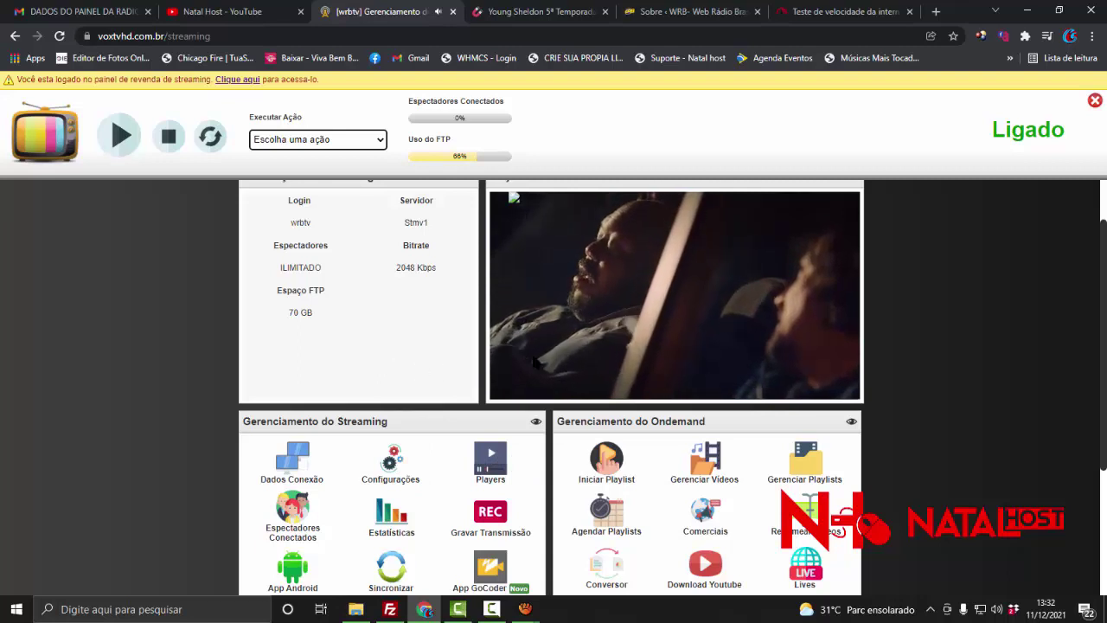
scroll(480, 379, "up", 1)
scroll(480, 379, "up", 1)
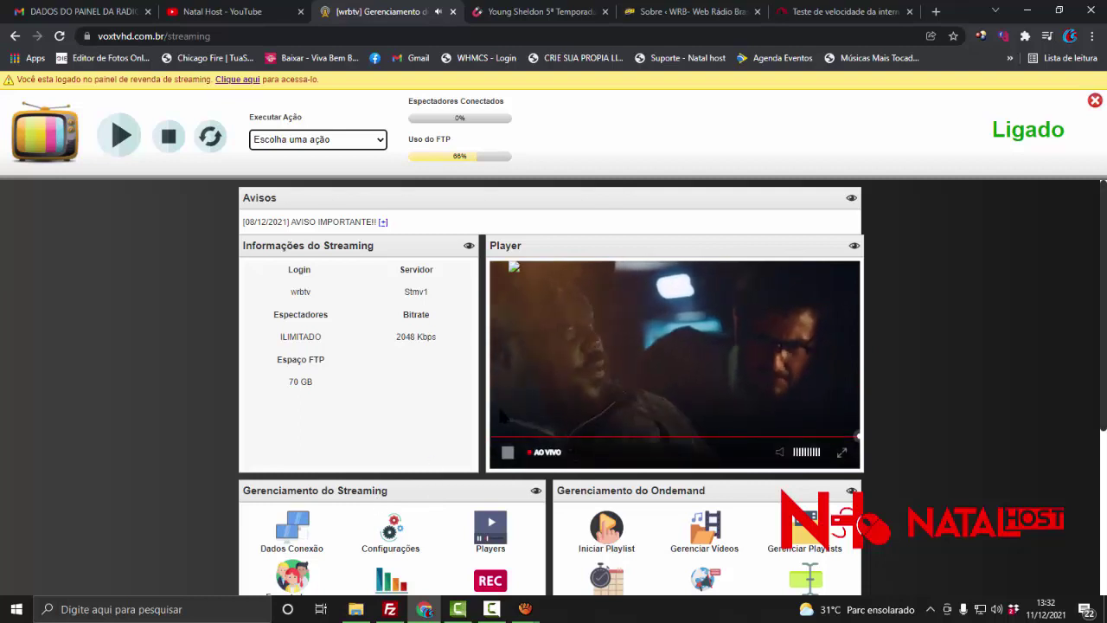
scroll(439, 419, "down", 3)
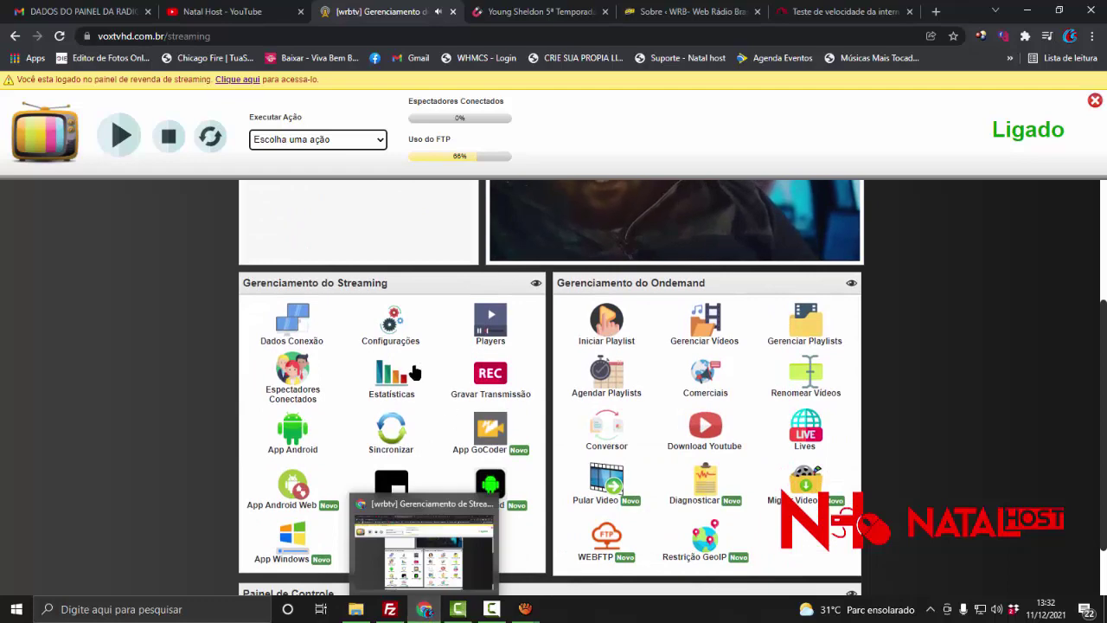
scroll(271, 370, "down", 2)
scroll(312, 363, "up", 2)
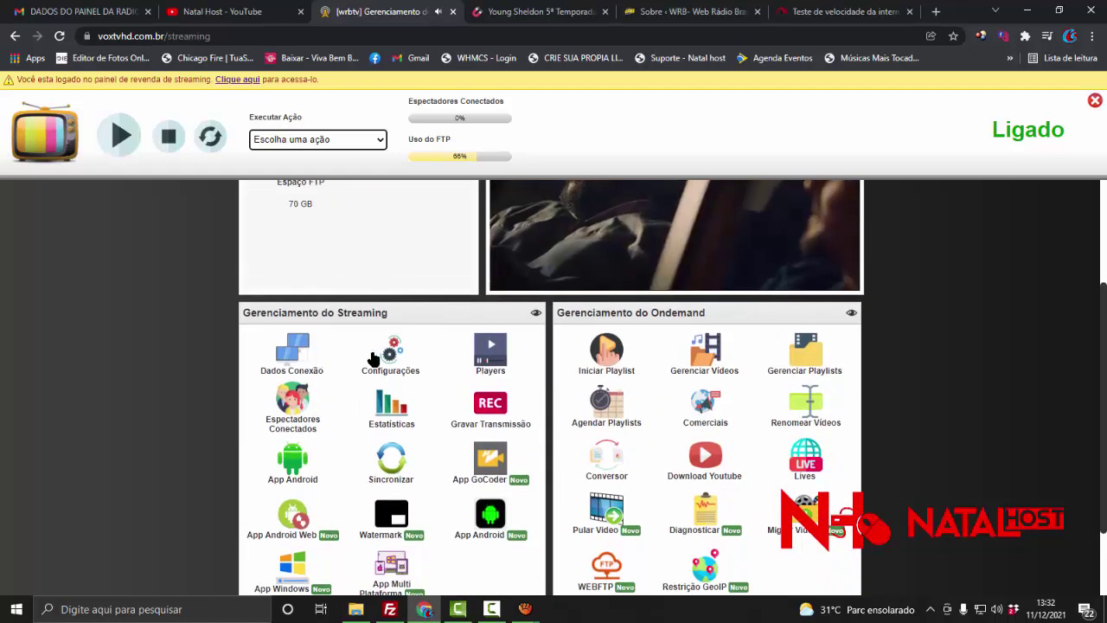
scroll(372, 350, "down", 2)
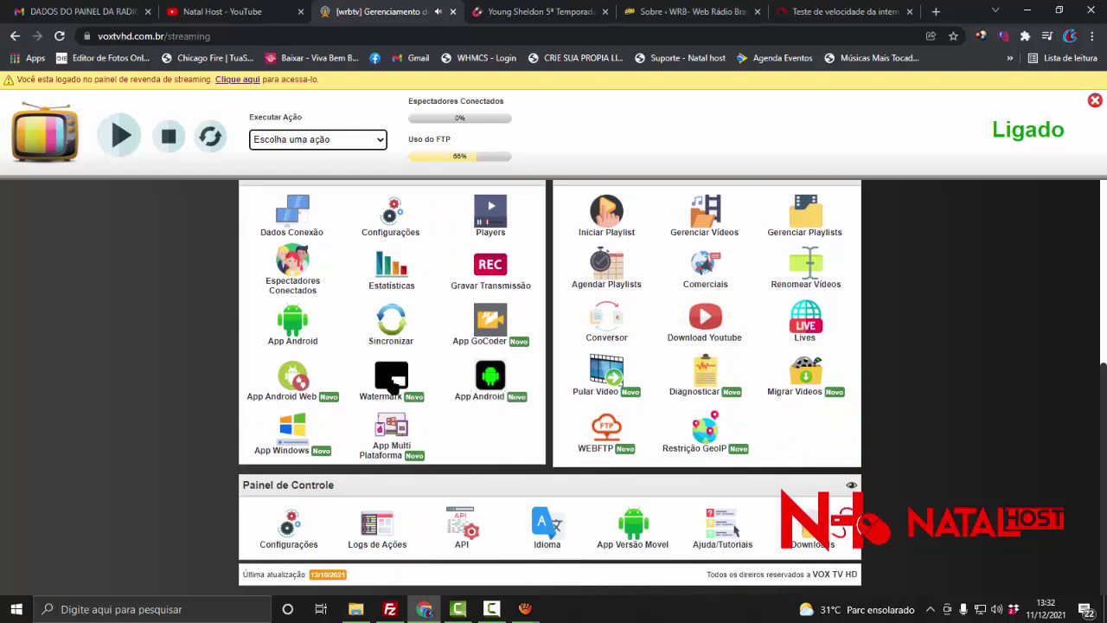
scroll(403, 378, "up", 3)
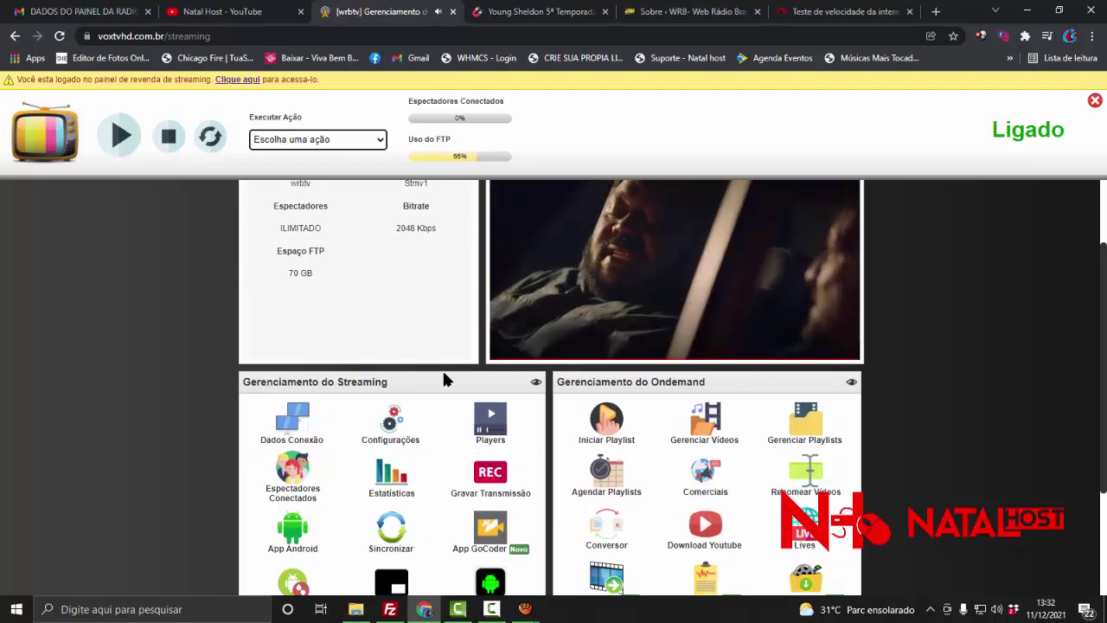
scroll(444, 381, "up", 2)
scroll(443, 381, "down", 5)
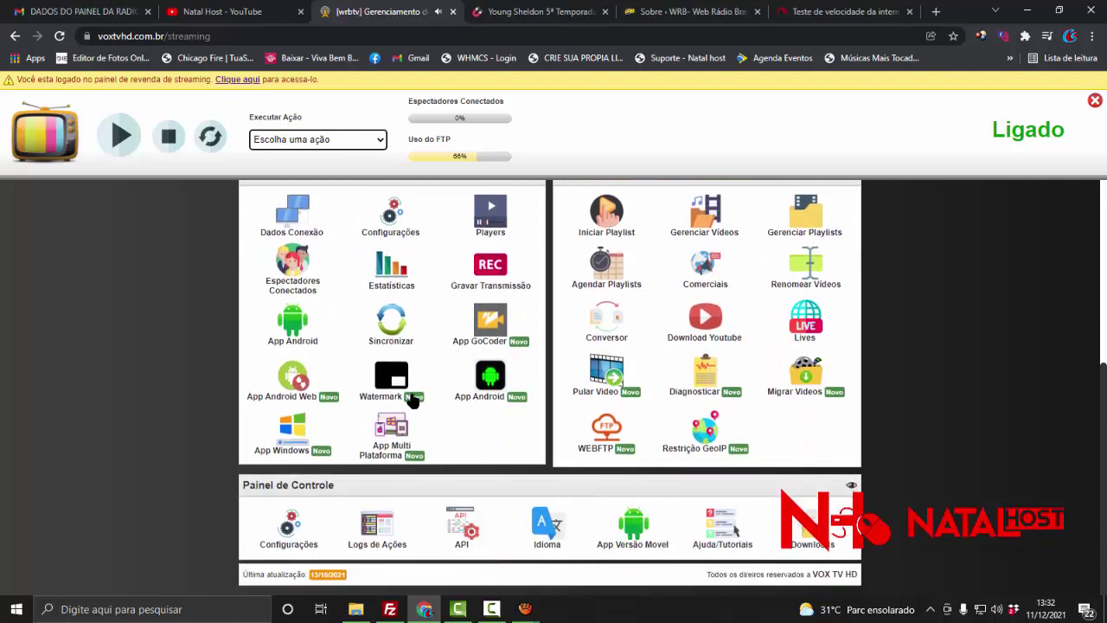
left_click(406, 391)
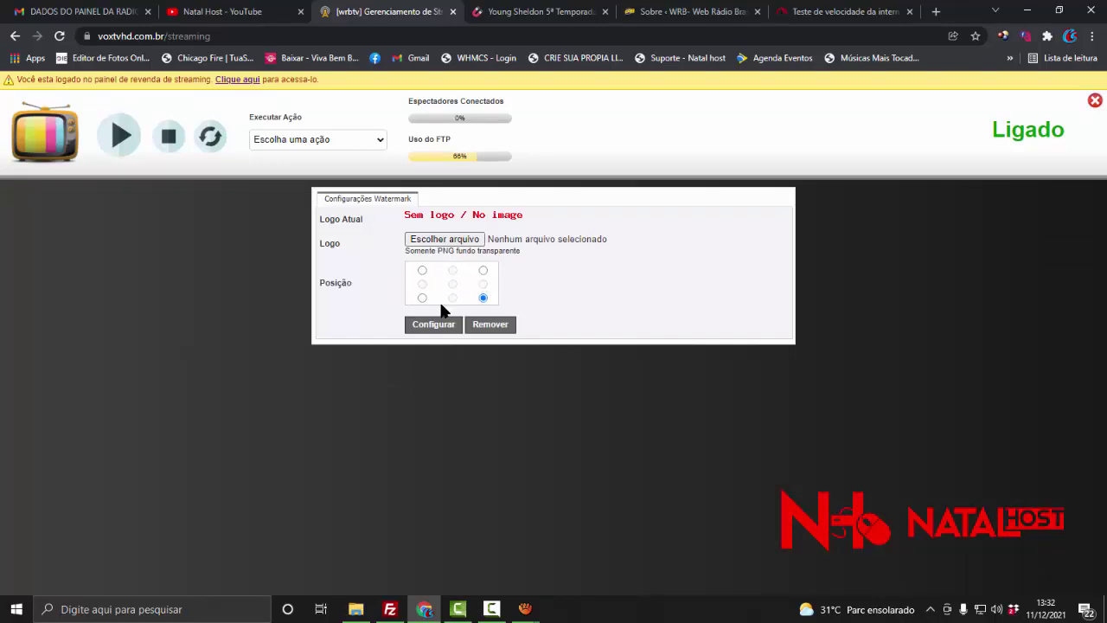
Return to the streaming's Informações page, then switch to FileZilla and check the progress of the uploads.
left_click(344, 140)
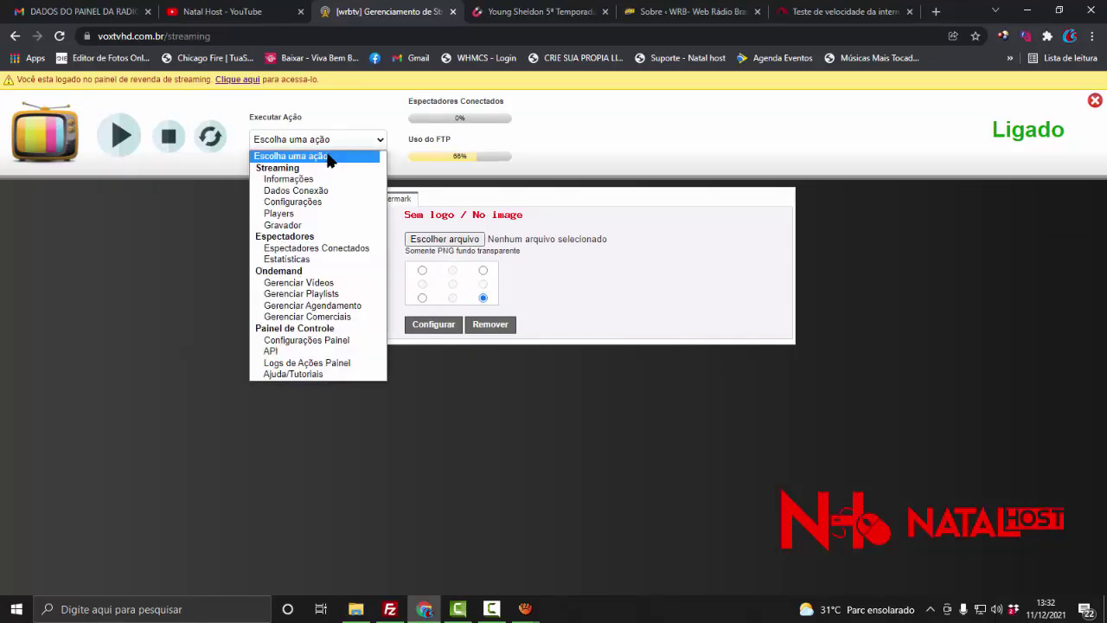
left_click(316, 179)
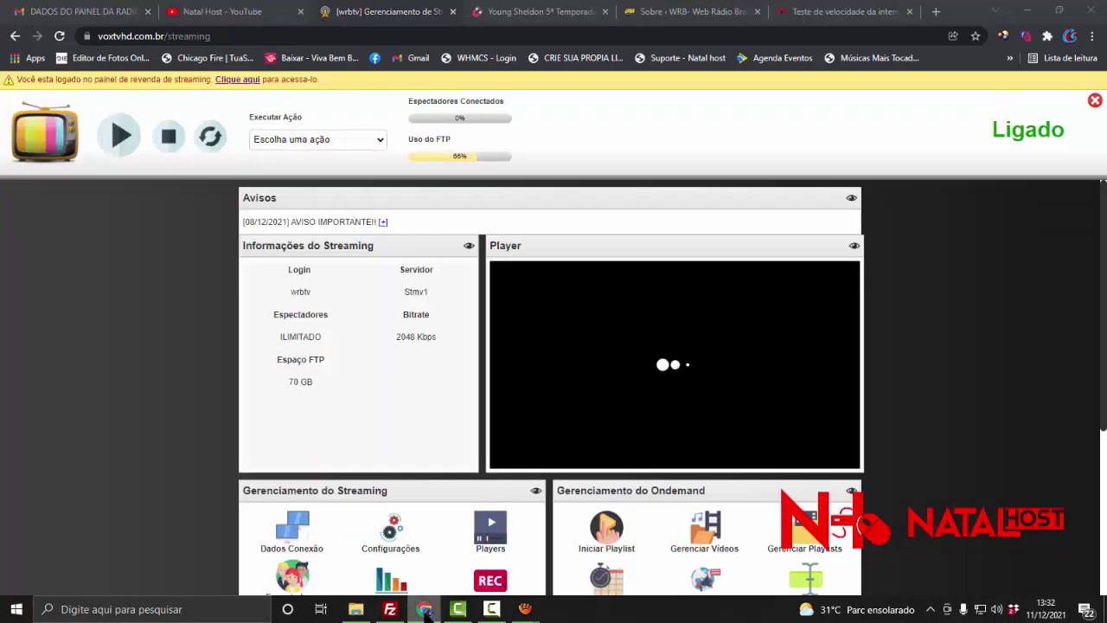
left_click(425, 609)
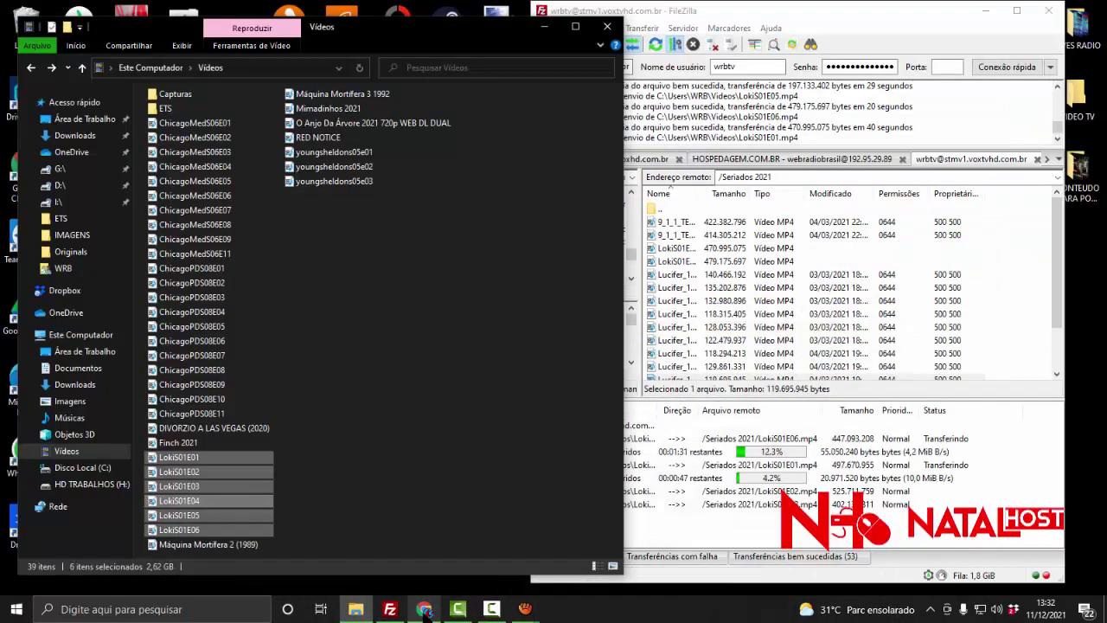
left_click(716, 577)
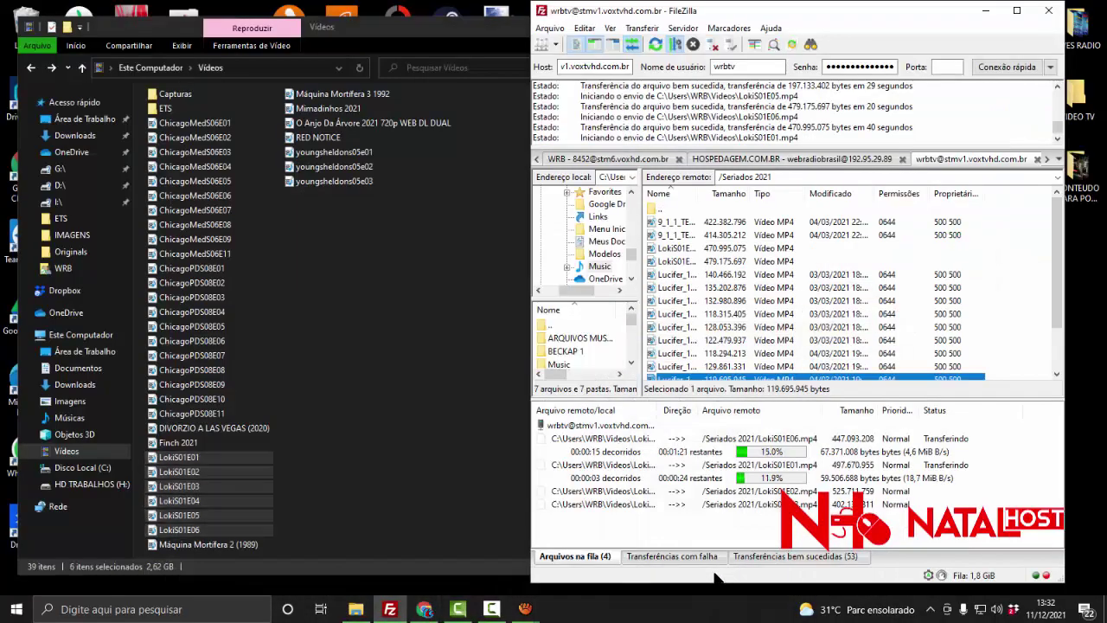
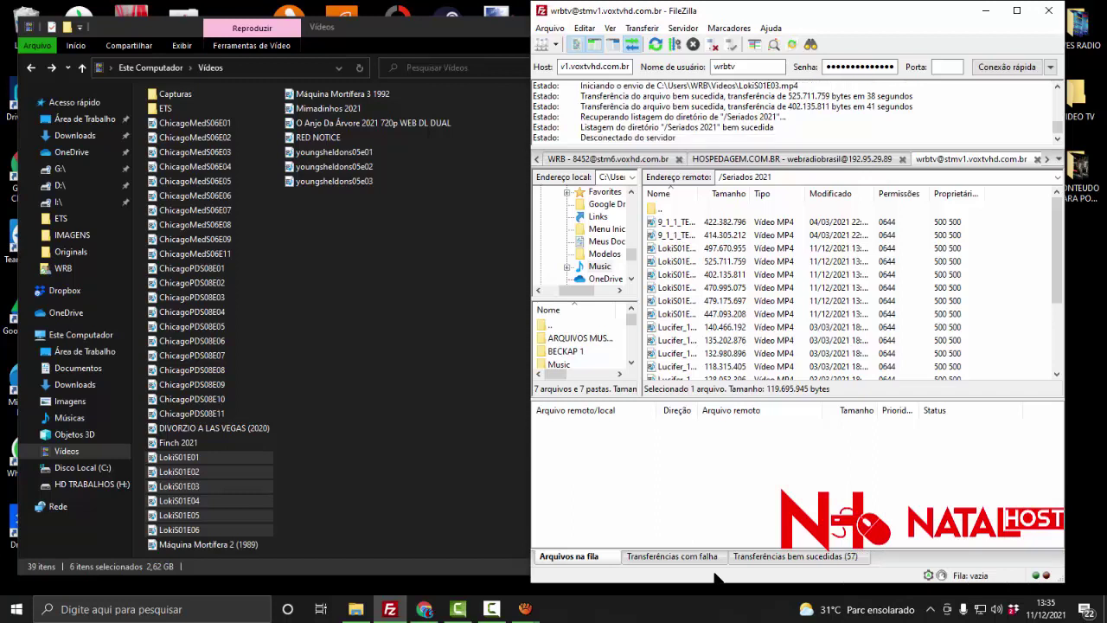
Switch to Chrome and open the MARATONA SEGUNGA playlist of the streaming for management.
left_click(426, 609)
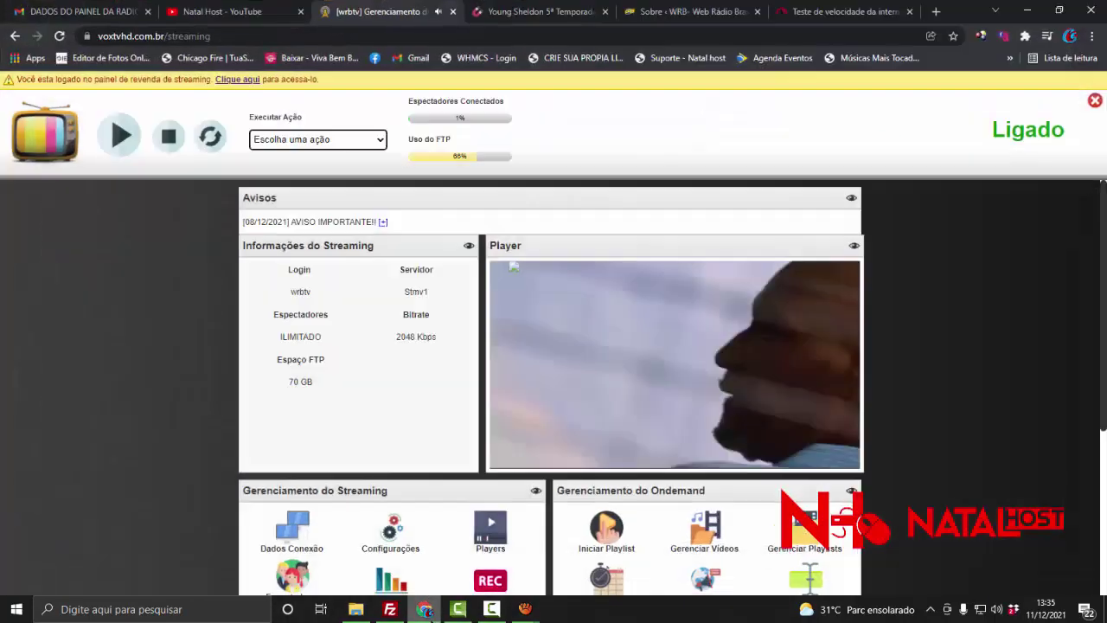
left_click(313, 143)
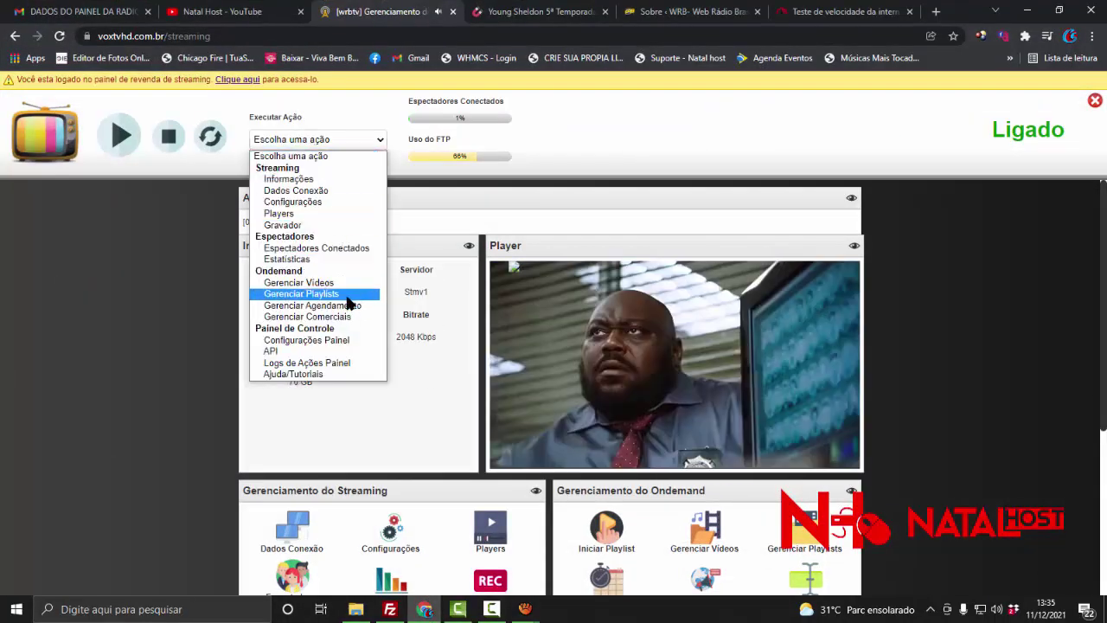
left_click(346, 296)
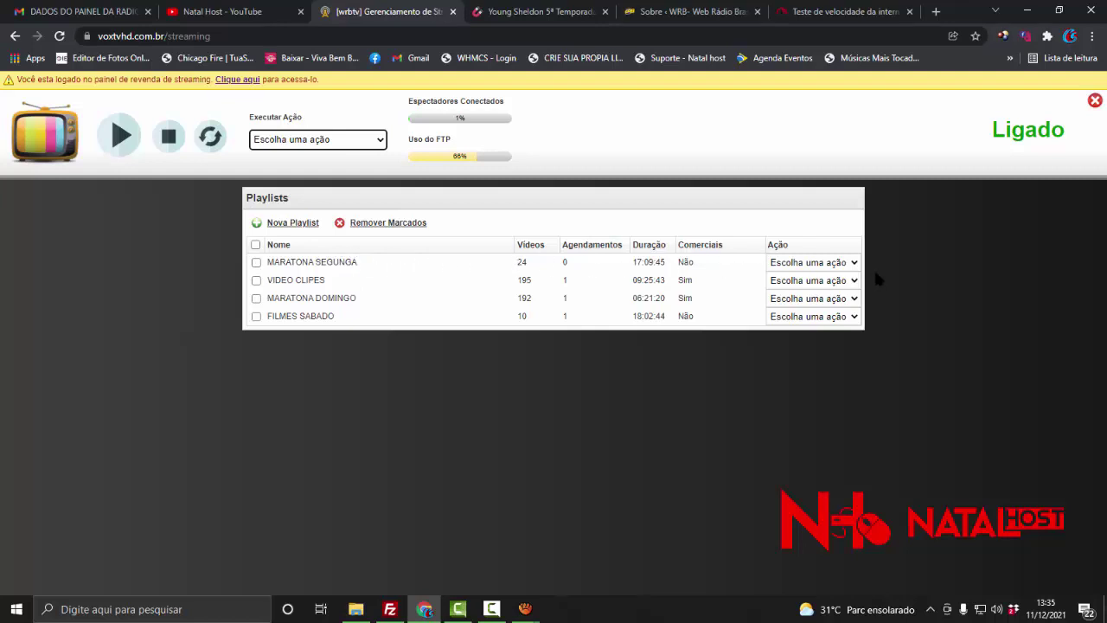
left_click(800, 264)
left_click(801, 311)
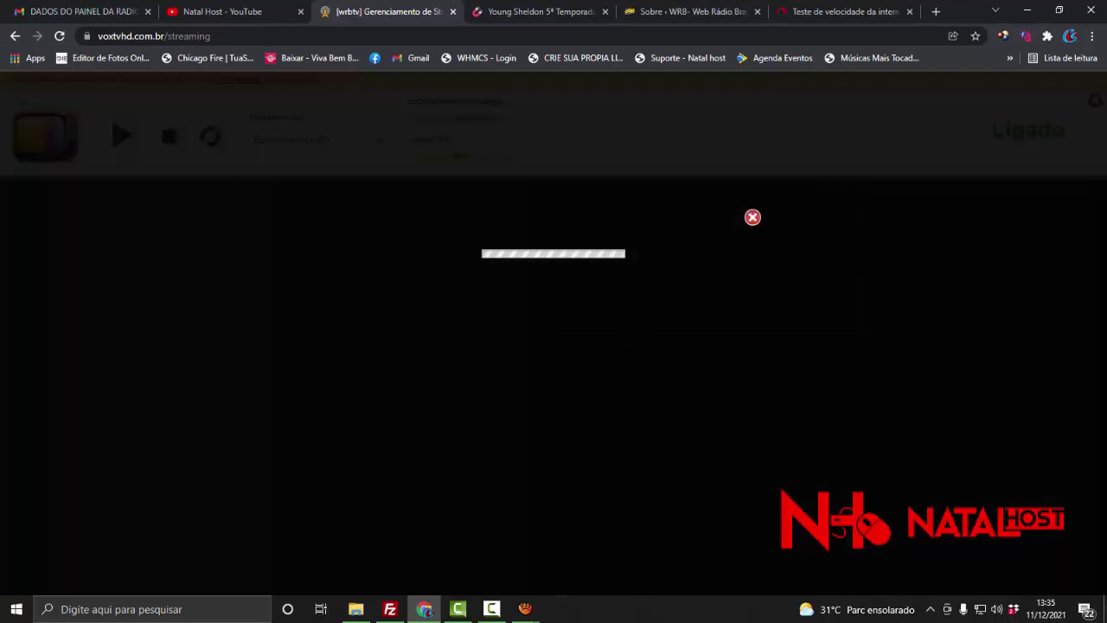
Review the videos in the MARATONA SEGUNGA playlist and clear the whole list.
scroll(52, 312, "down", 3)
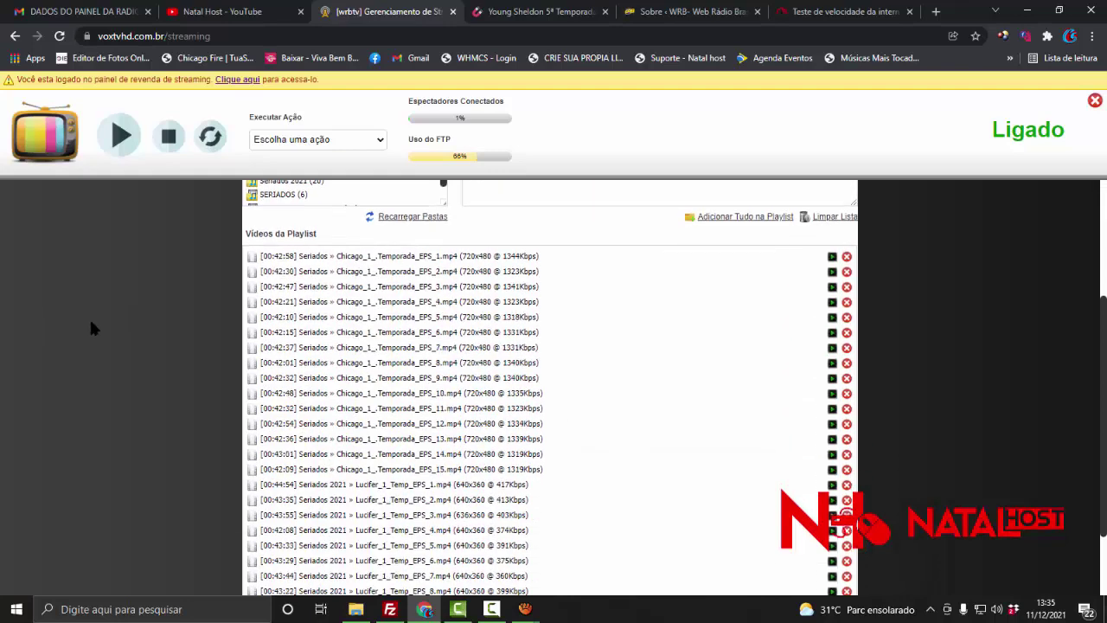
scroll(273, 374, "up", 3)
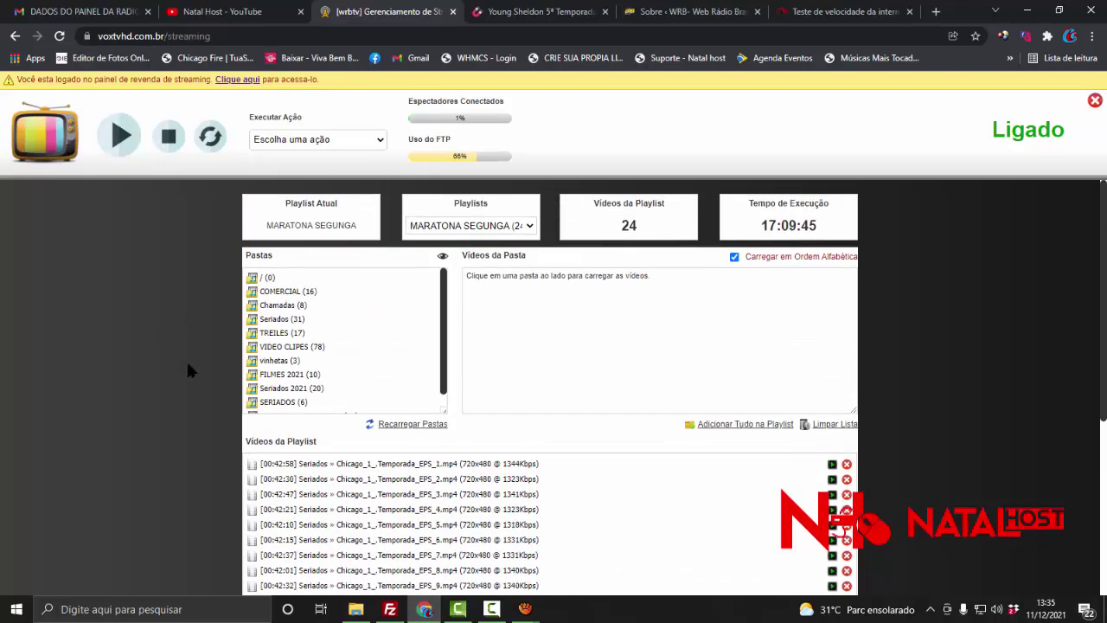
scroll(185, 371, "down", 4)
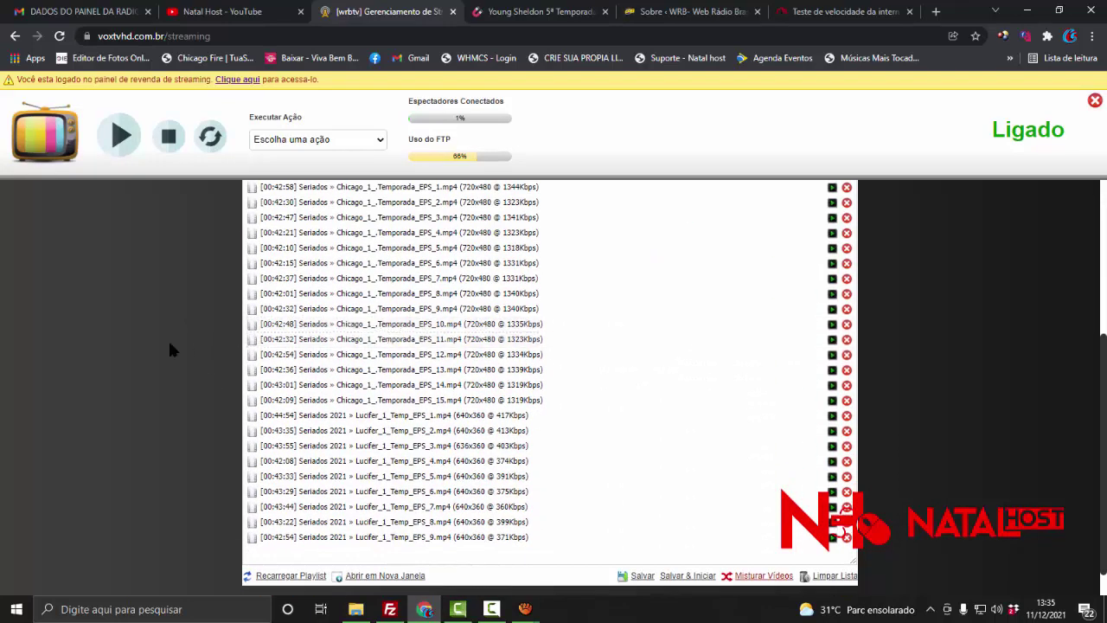
scroll(170, 346, "down", 1)
left_click(644, 507)
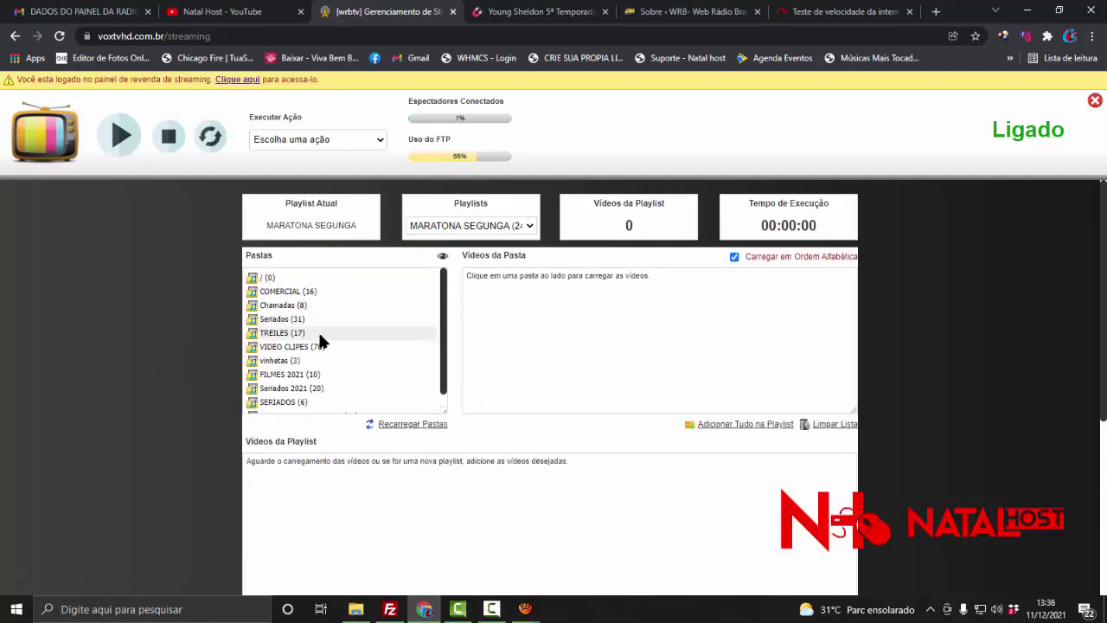
Add all videos from the Seriados 2021 folder to the MARATONA SEGUNGA playlist and save it.
left_click(298, 400)
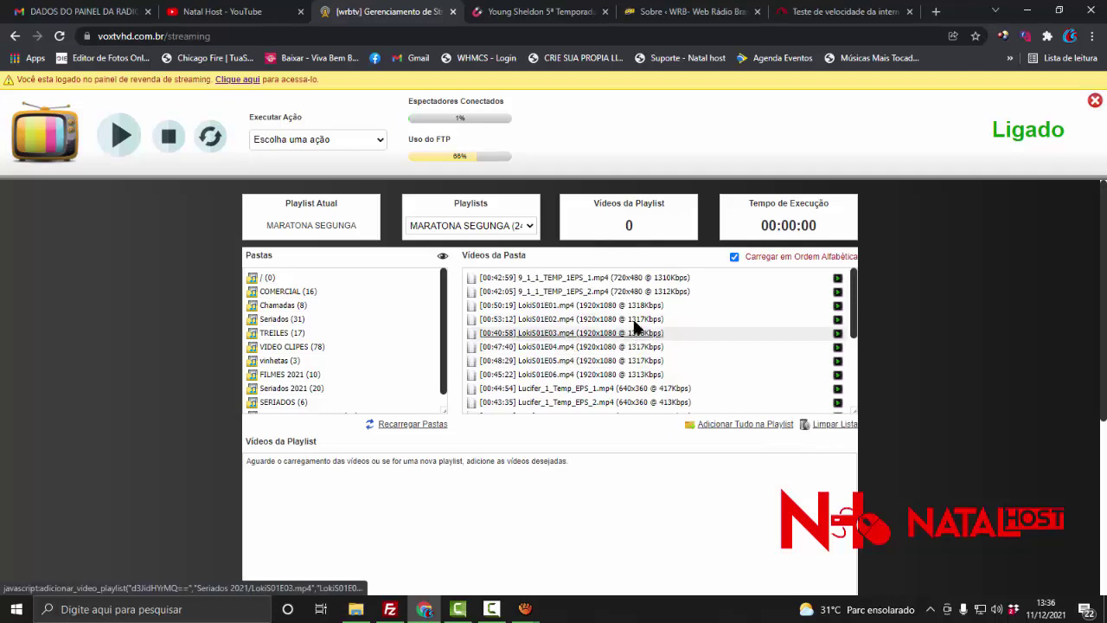
scroll(616, 370, "down", 1)
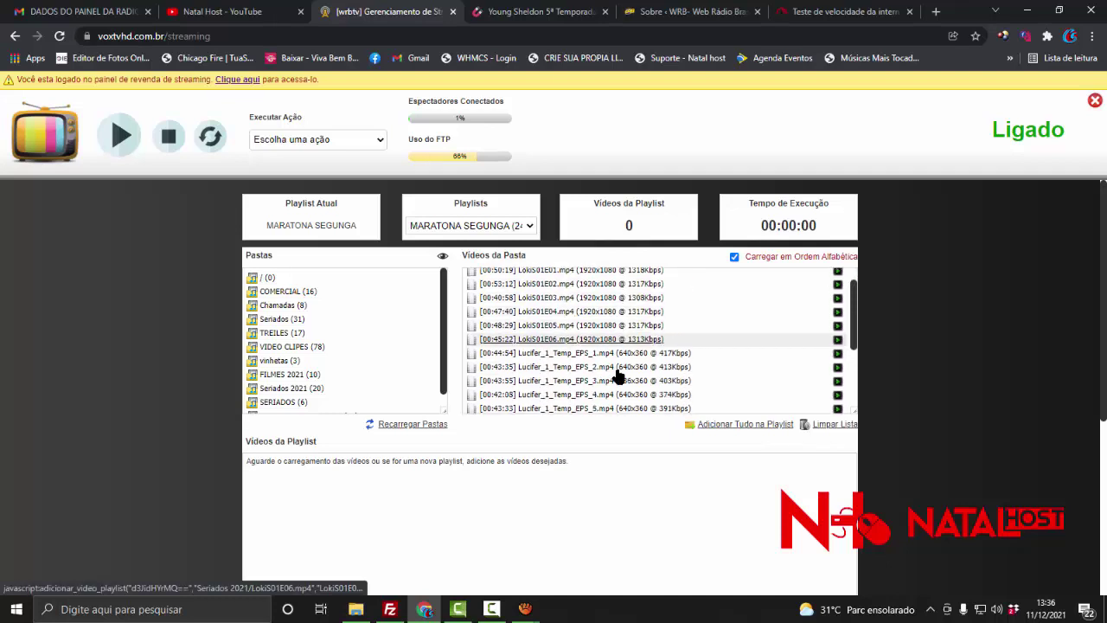
scroll(615, 374, "down", 4)
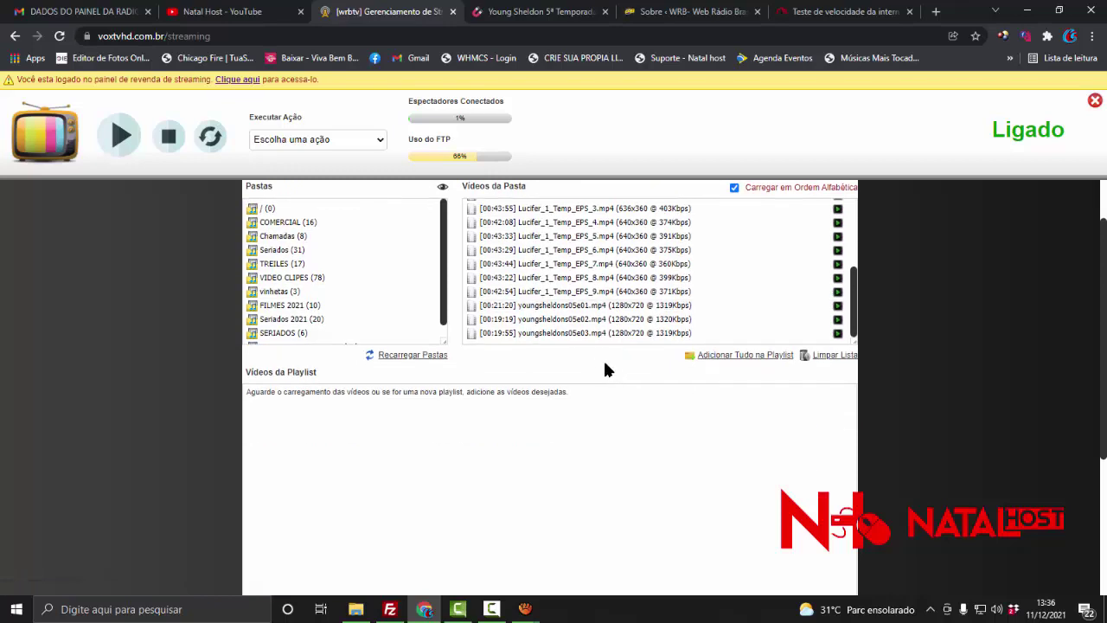
left_click(718, 361)
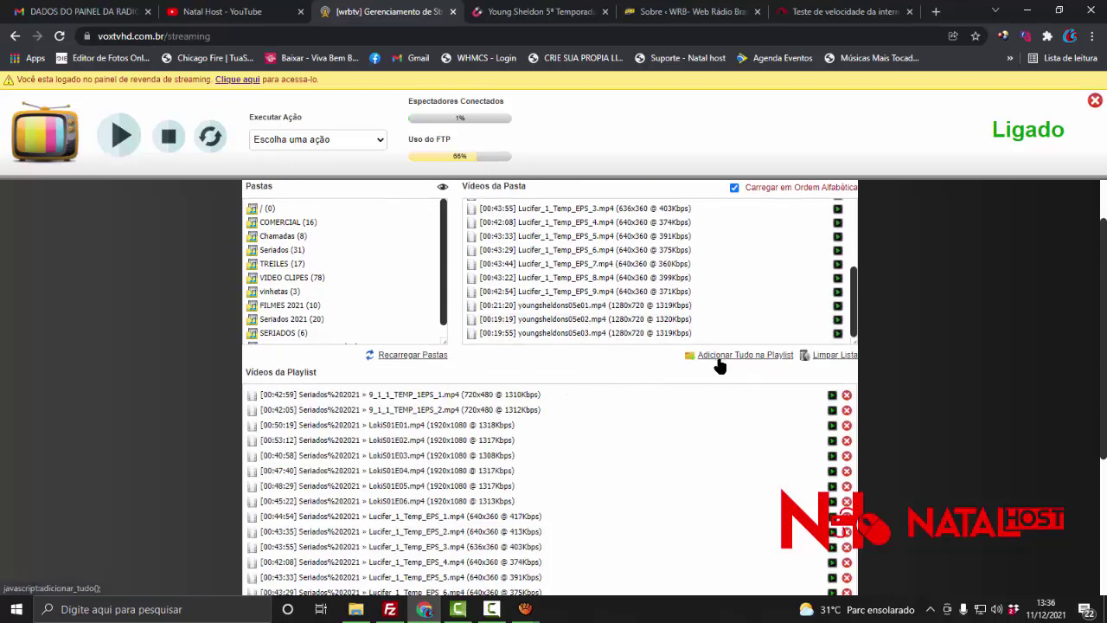
scroll(951, 327, "up", 1)
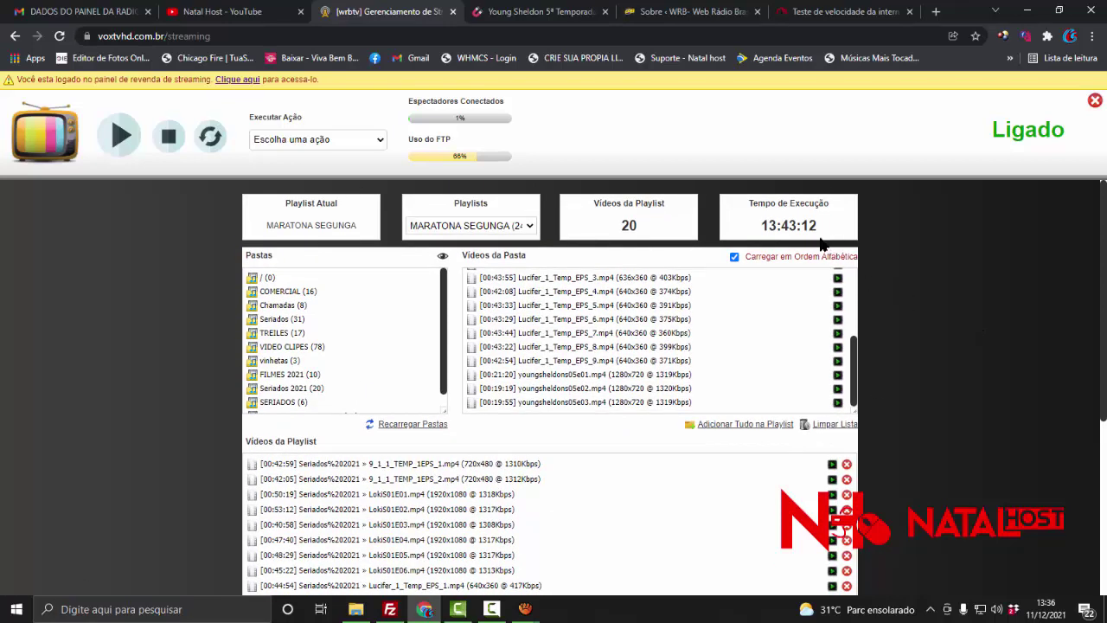
scroll(900, 277, "down", 4)
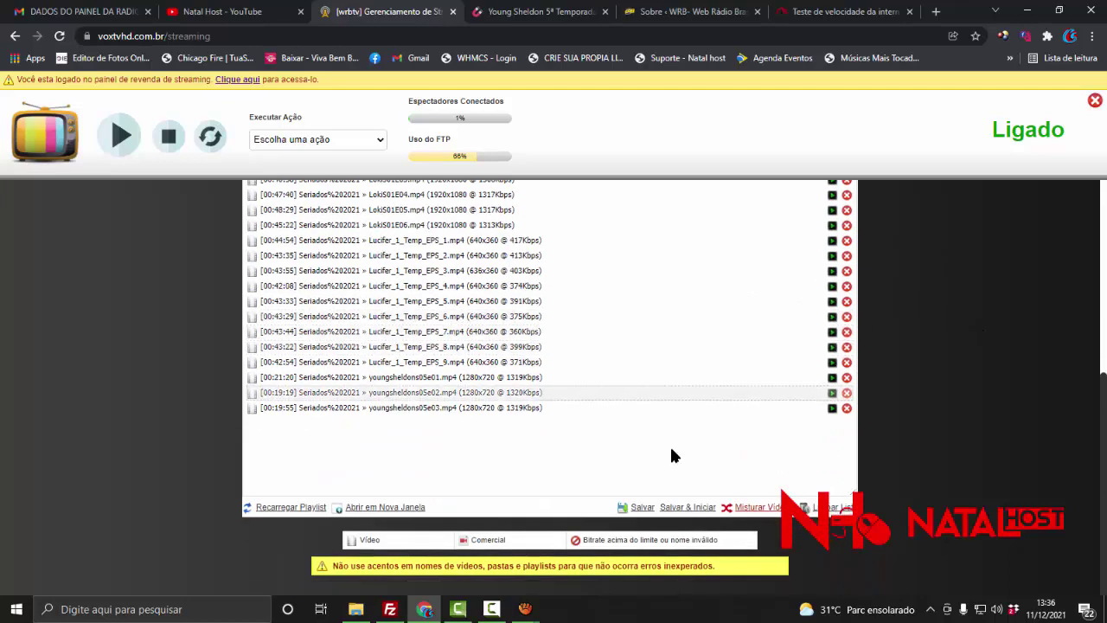
left_click(642, 508)
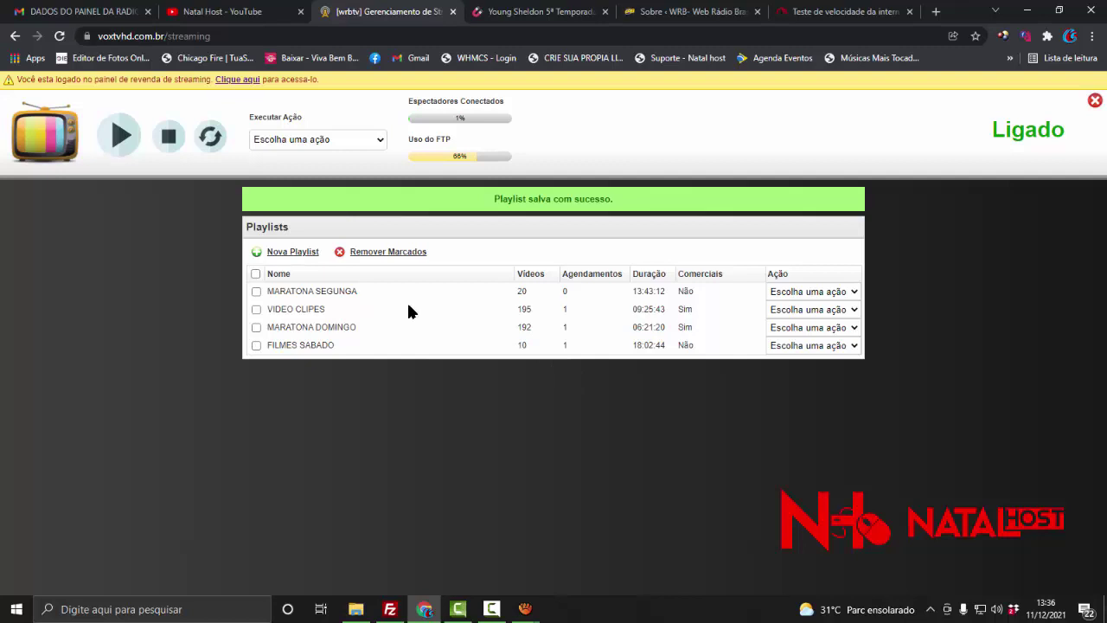
Configure commercials for MARATONA SEGUNGA from the COMERCIAL folder, running 5 after every 1 video.
left_click(817, 292)
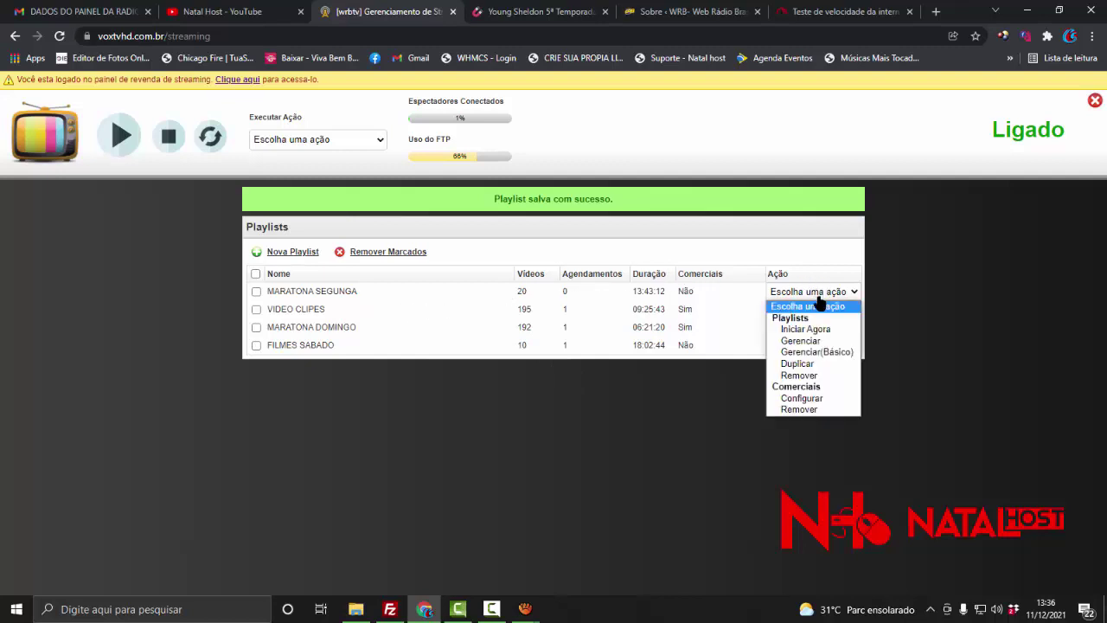
left_click(810, 399)
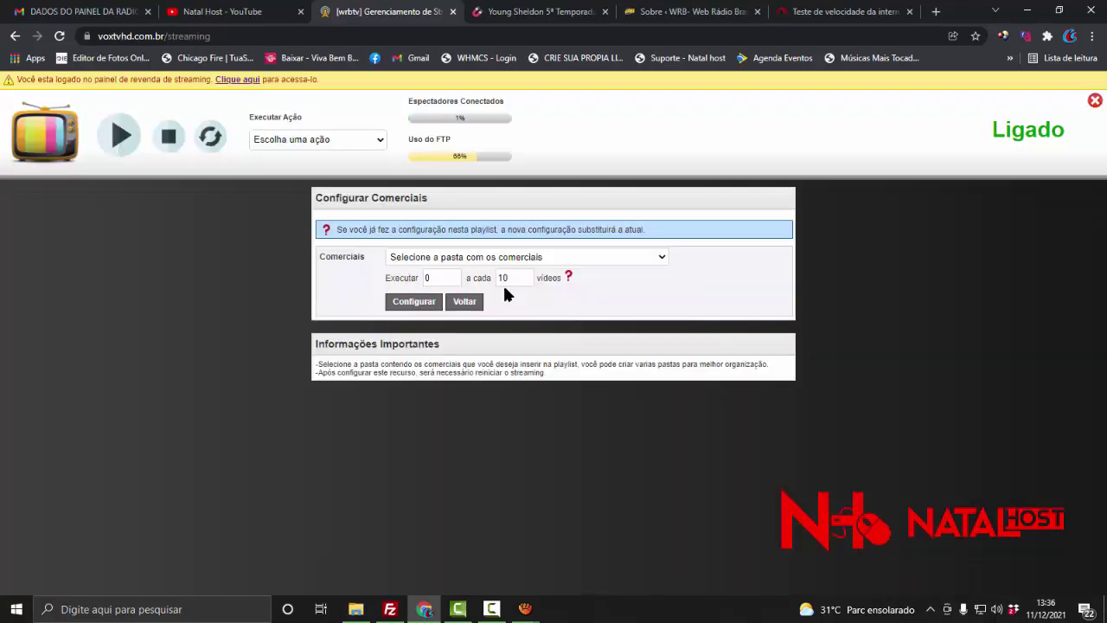
left_click(495, 258)
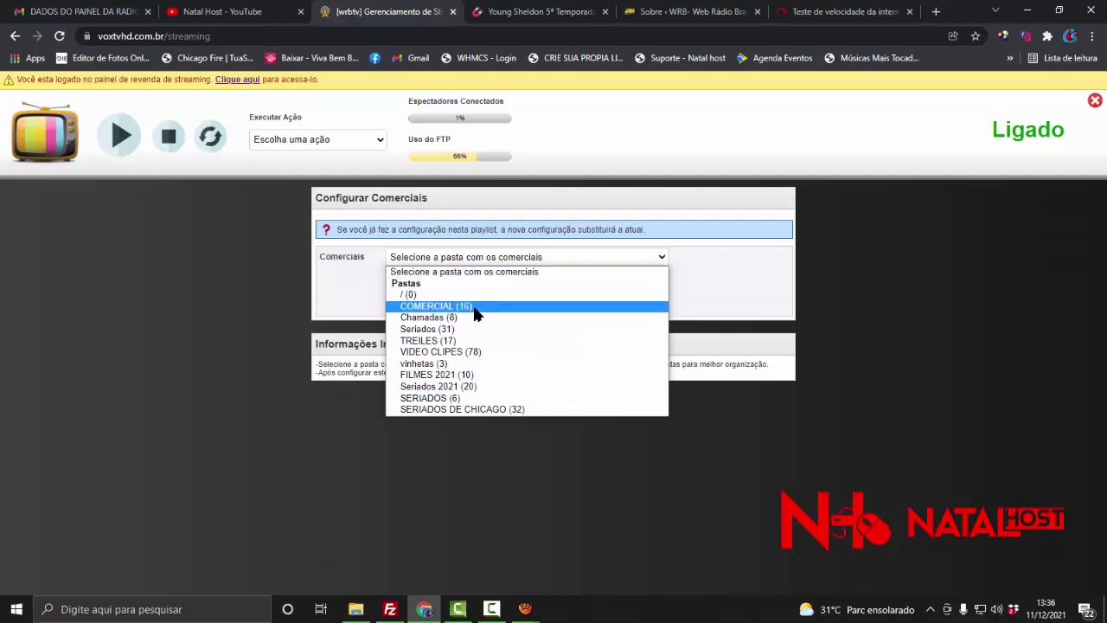
left_click(435, 307)
double_click(441, 277)
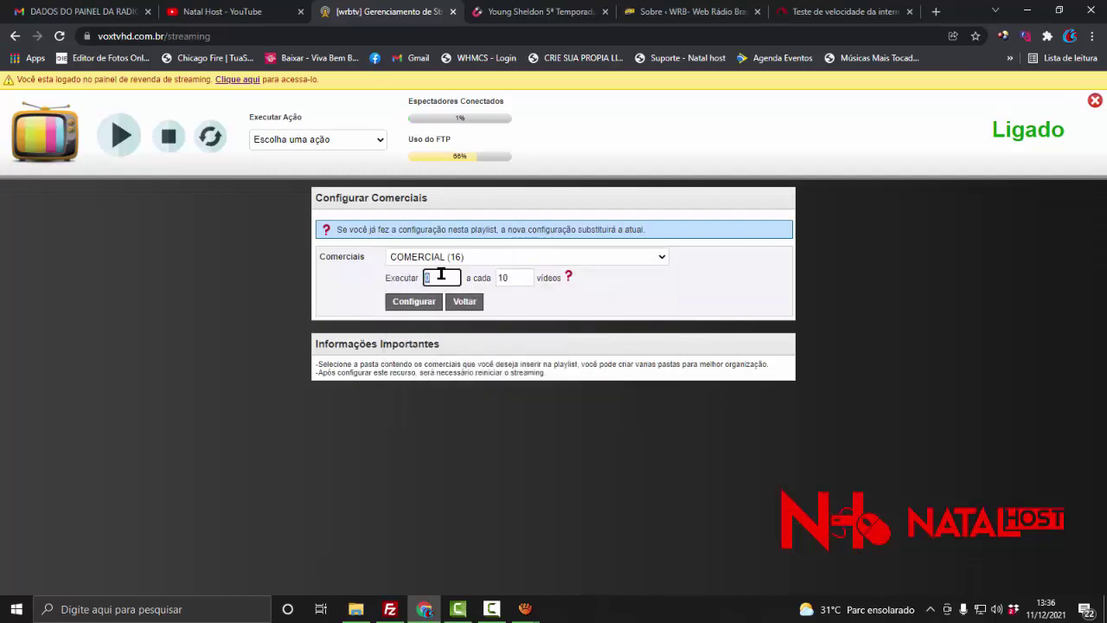
type("5")
key("Tab")
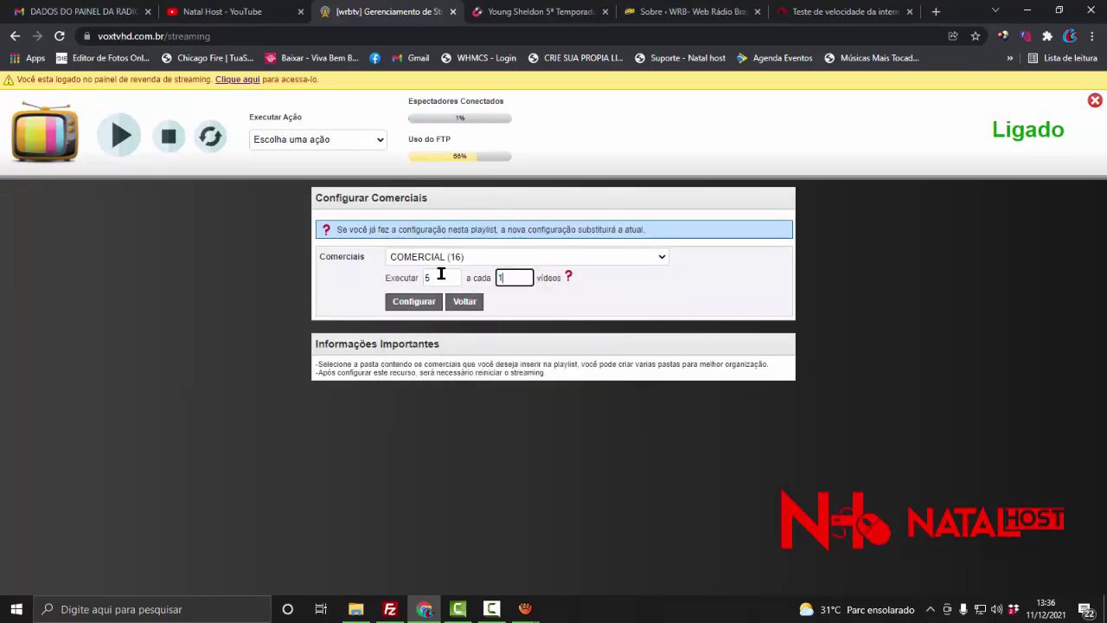
type("1")
left_click(417, 306)
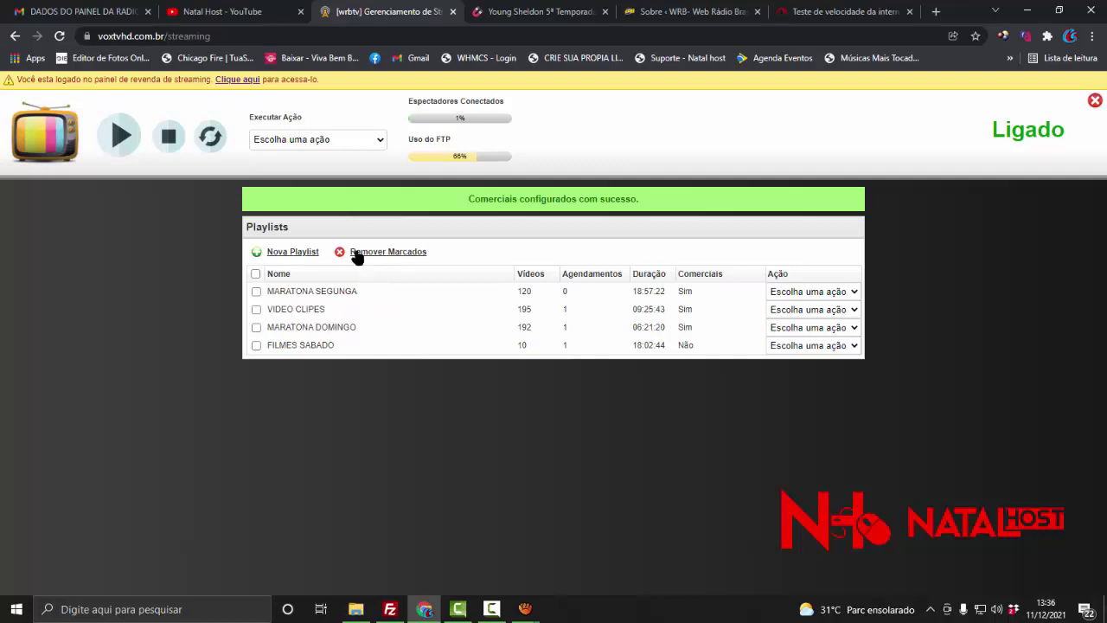
Start a new schedule entry for the MARATONA SEGUNGA playlist with the frequency Executar em dias da semana.
left_click(302, 141)
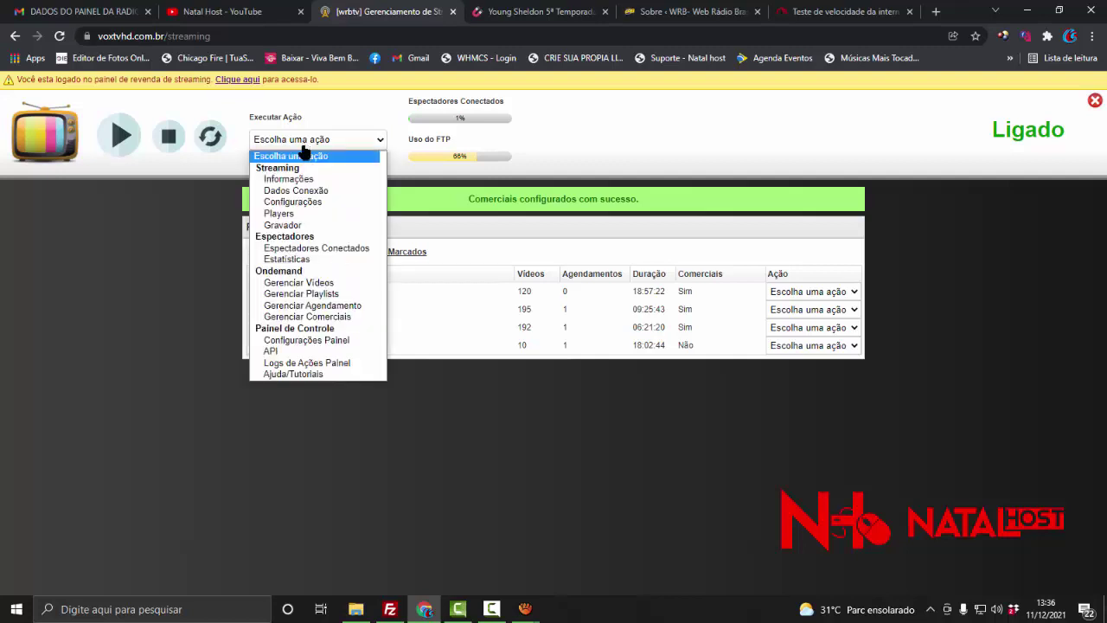
left_click(339, 305)
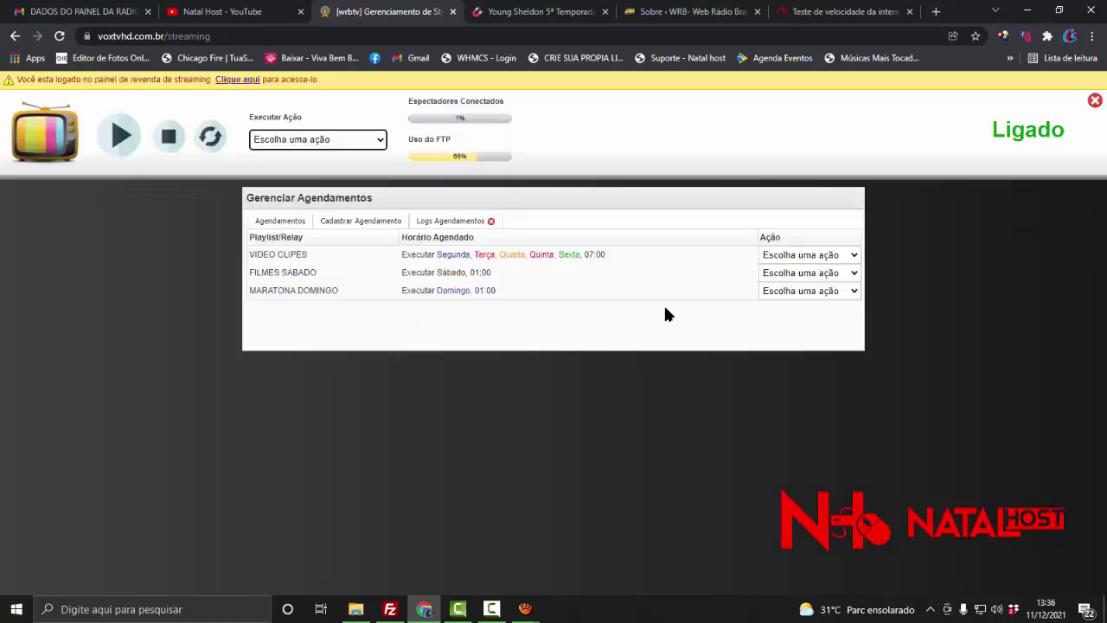
left_click(363, 221)
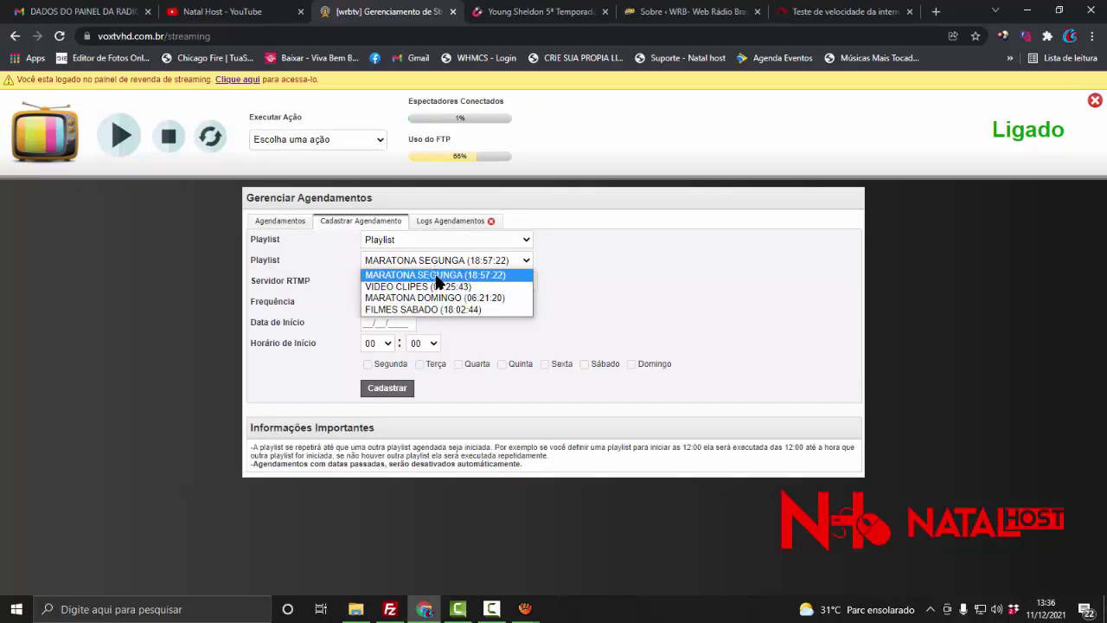
left_click(428, 275)
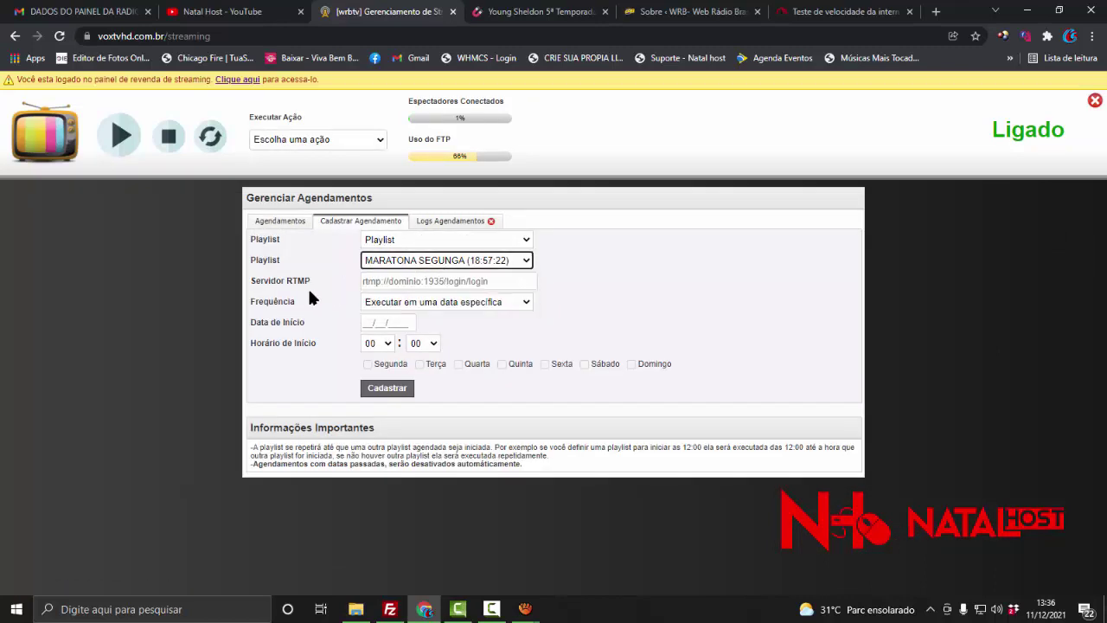
left_click(406, 262)
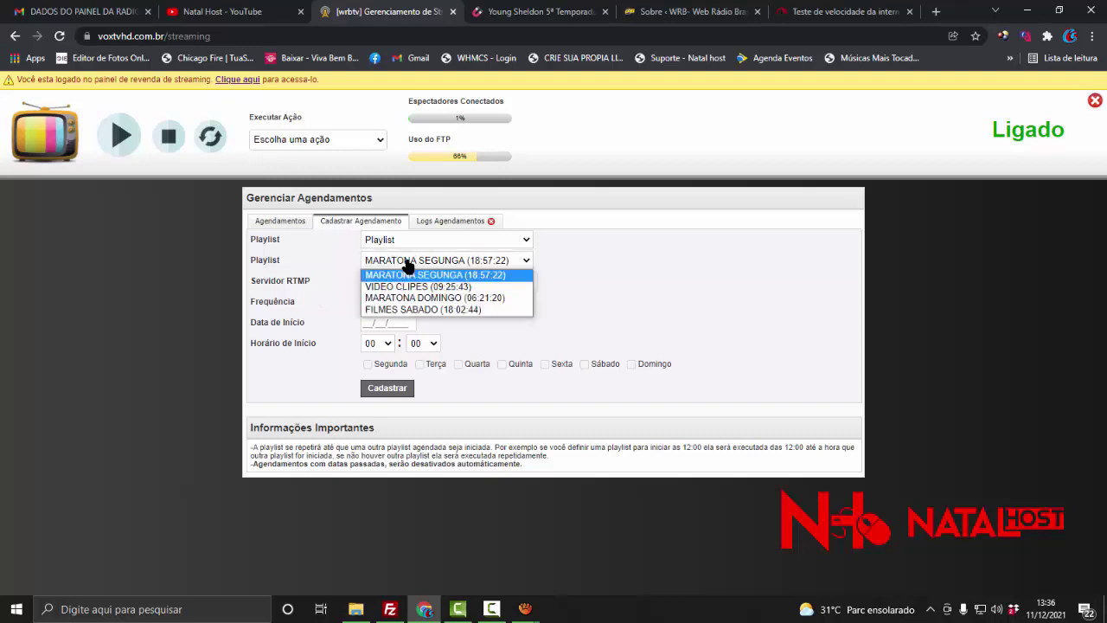
left_click(329, 265)
left_click(374, 304)
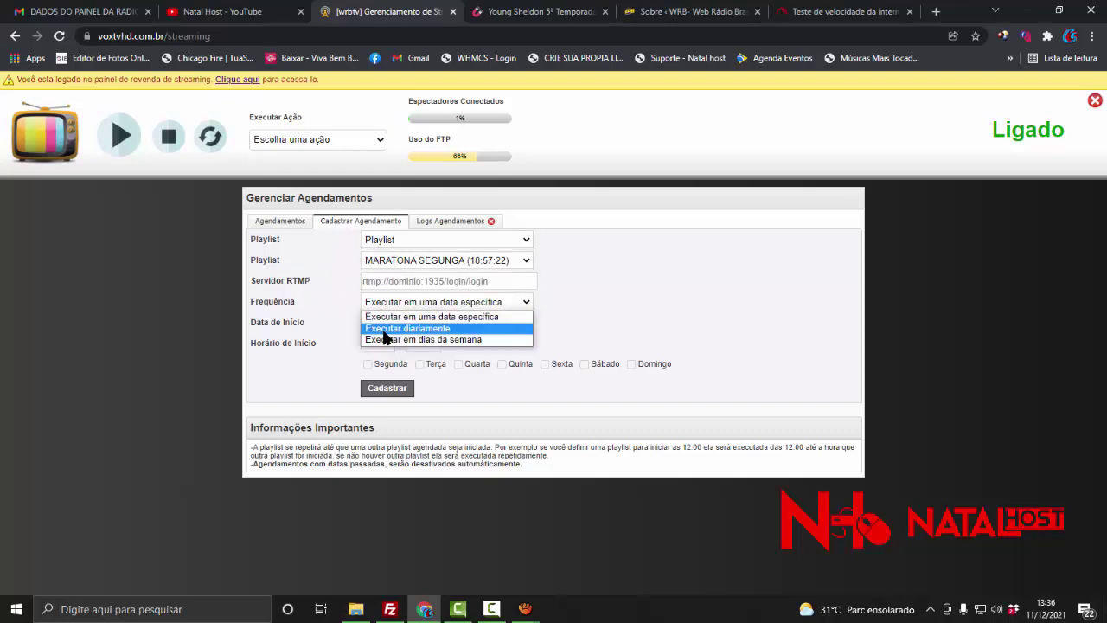
left_click(372, 338)
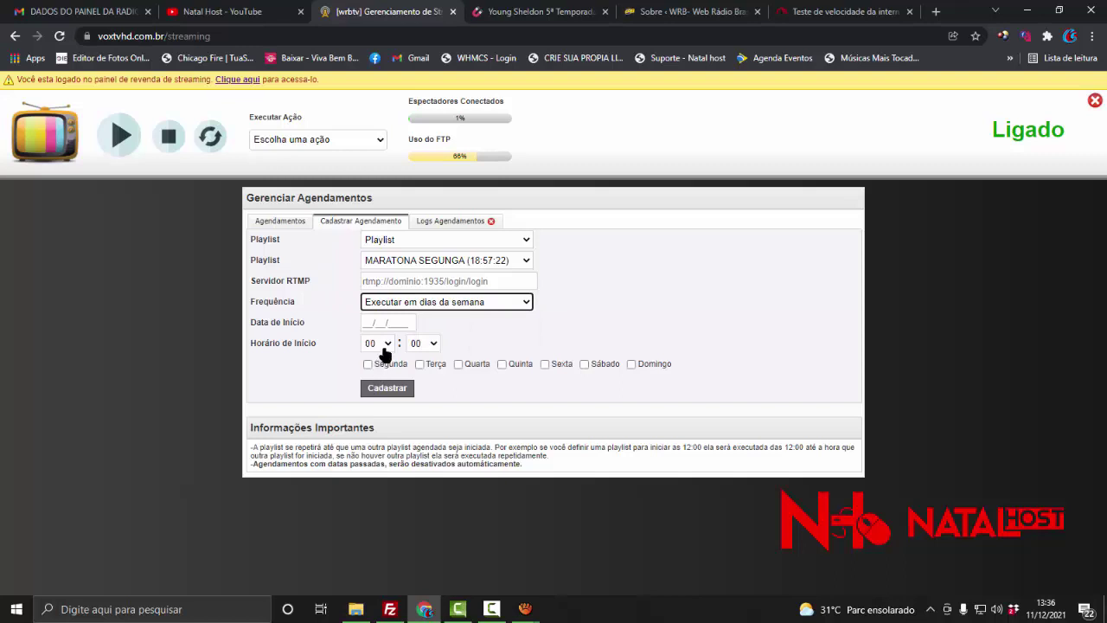
Set the schedule's start time to 13:00 on Segunda, Terça, Quarta, Quinta and Sexta, and register it.
left_click(383, 347)
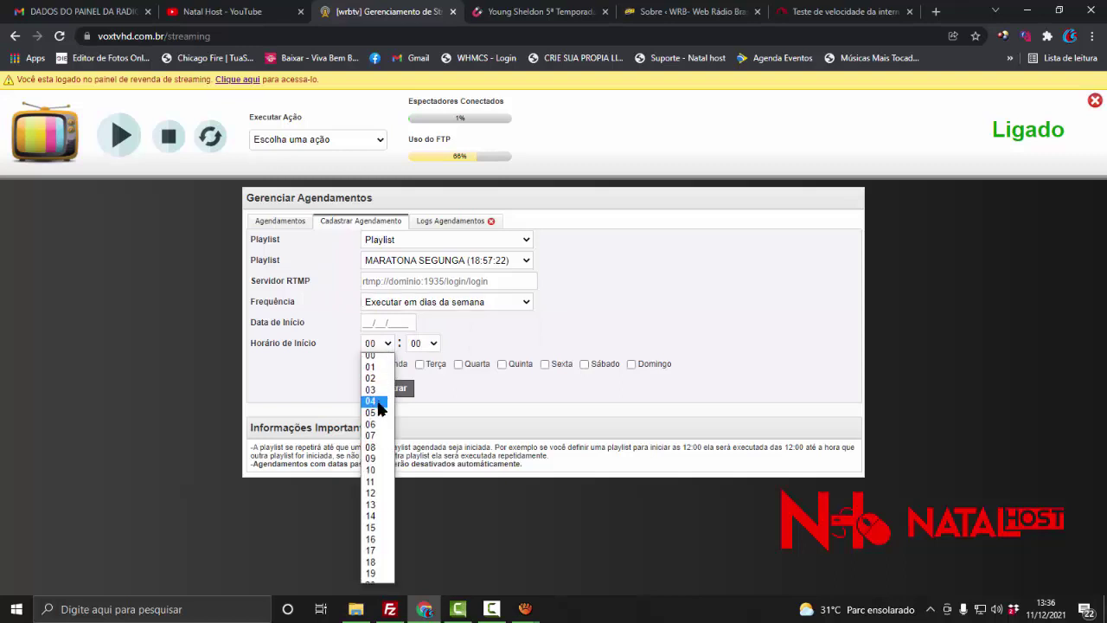
scroll(378, 424, "down", 2)
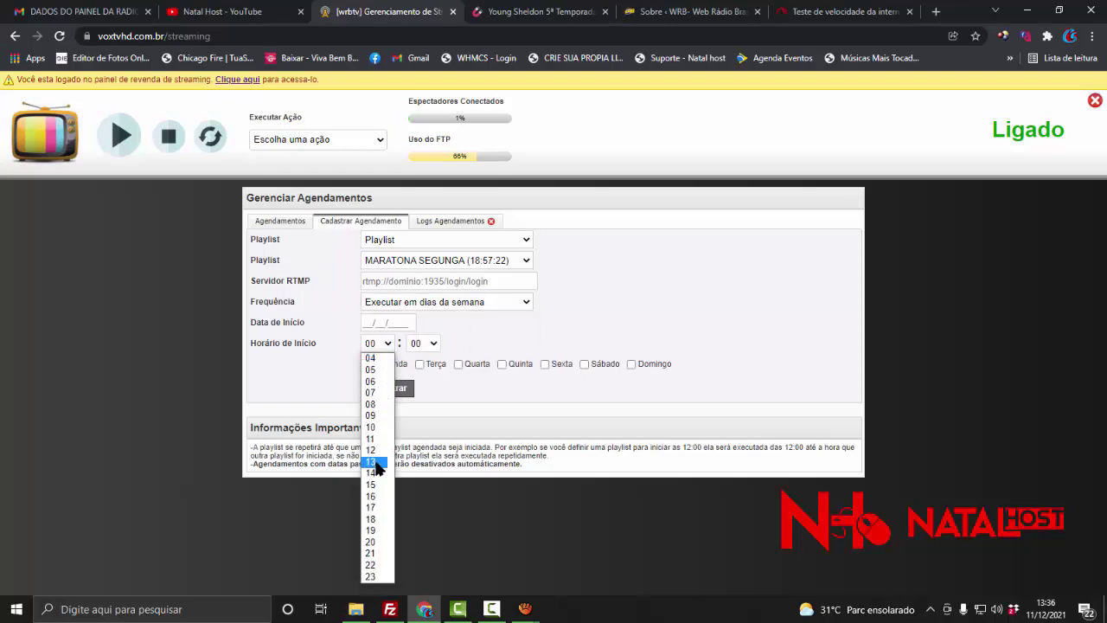
left_click(373, 463)
left_click(368, 364)
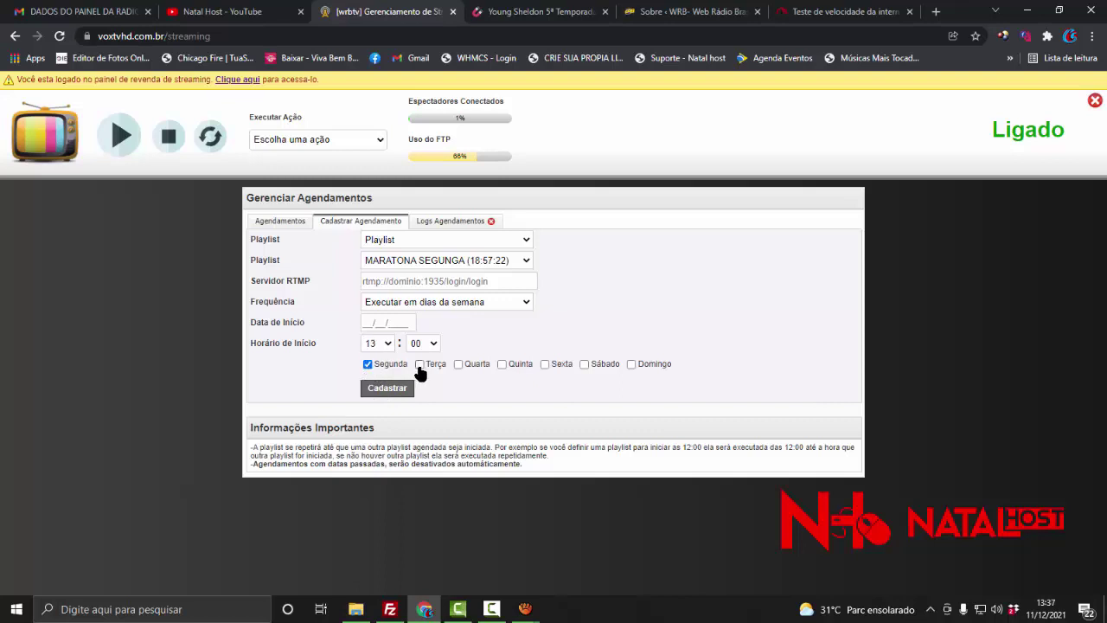
left_click(419, 364)
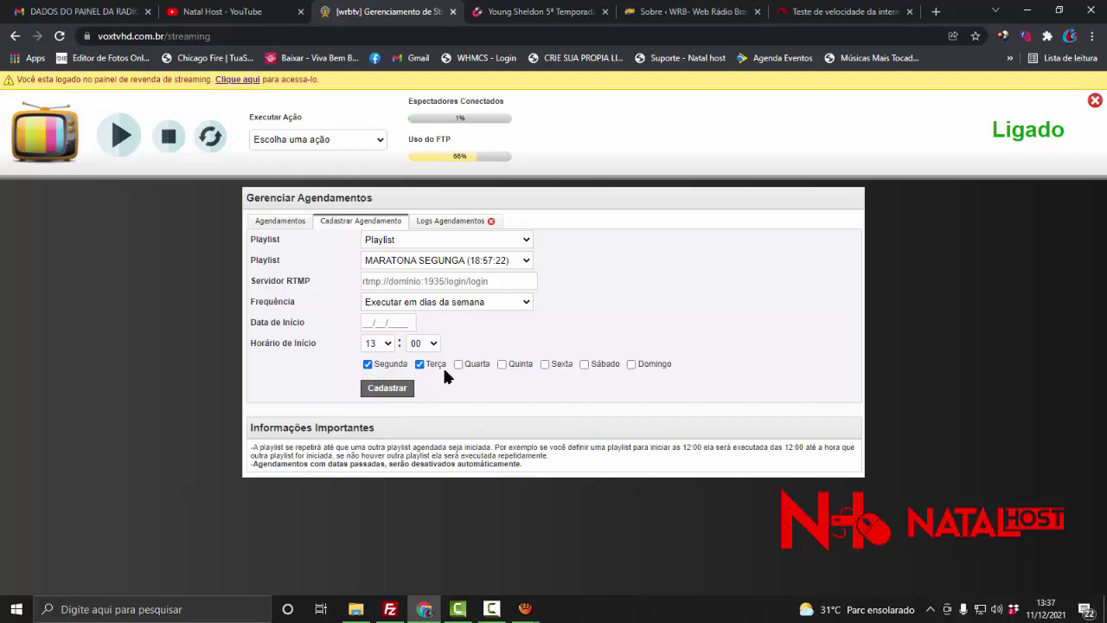
left_click(502, 364)
left_click(544, 364)
left_click(382, 389)
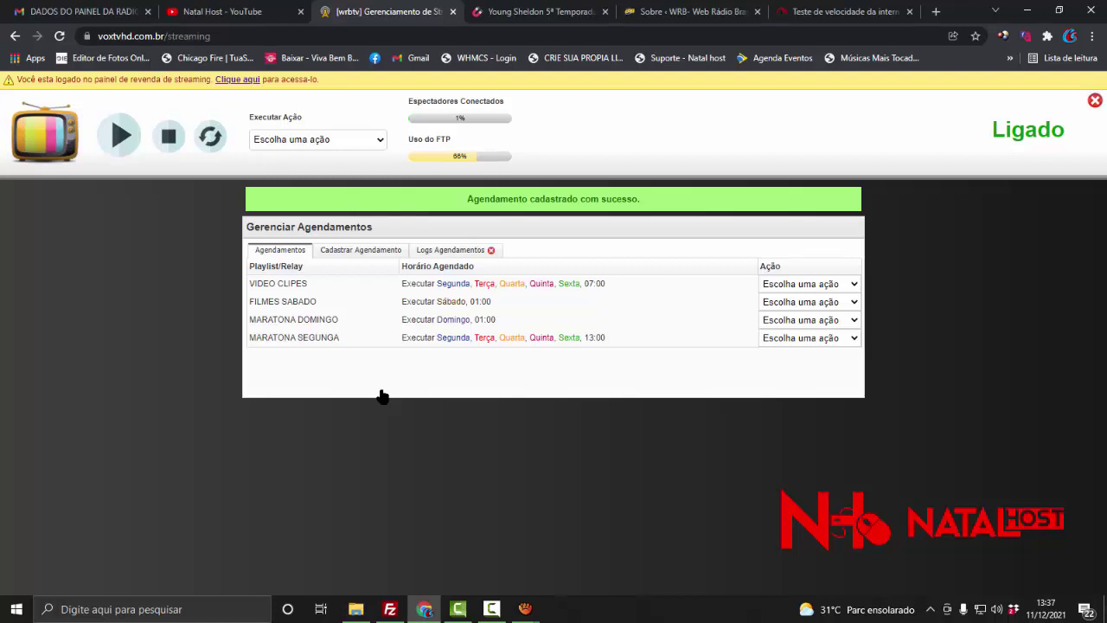
Switch to aTube Catcher to check the progress of the video conversions, and return to the streaming panel in Chrome.
left_click(524, 608)
left_click(467, 554)
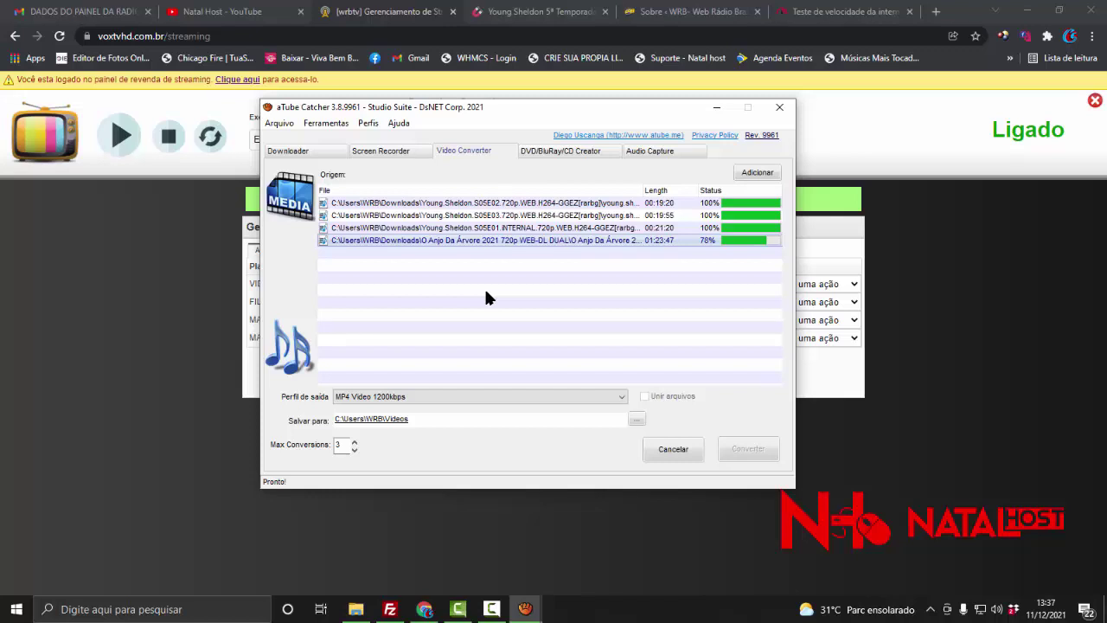
left_click(159, 285)
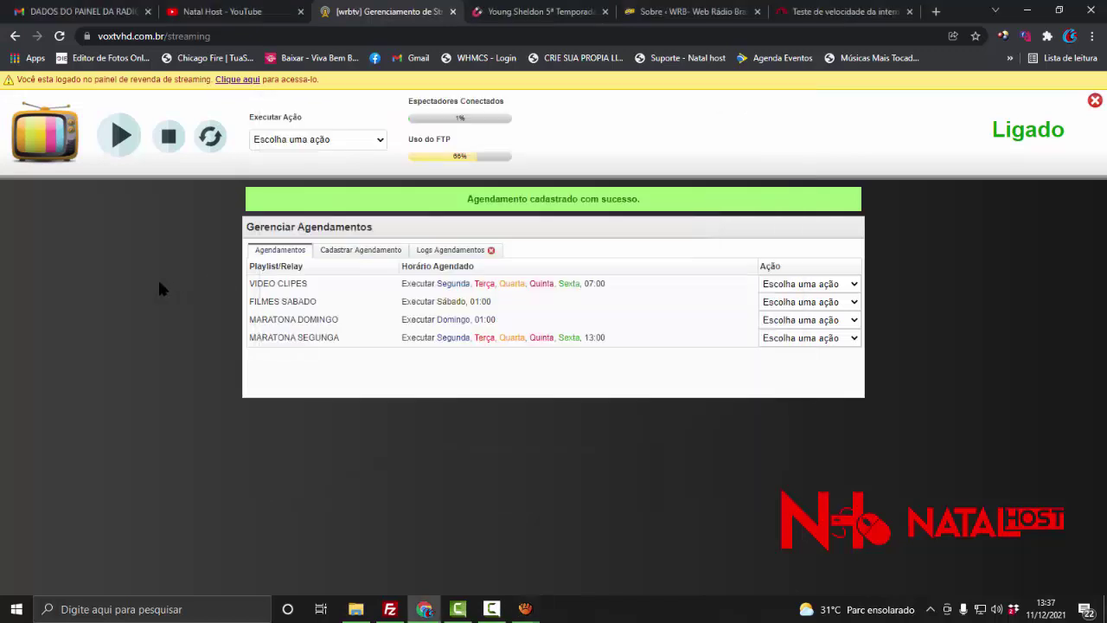